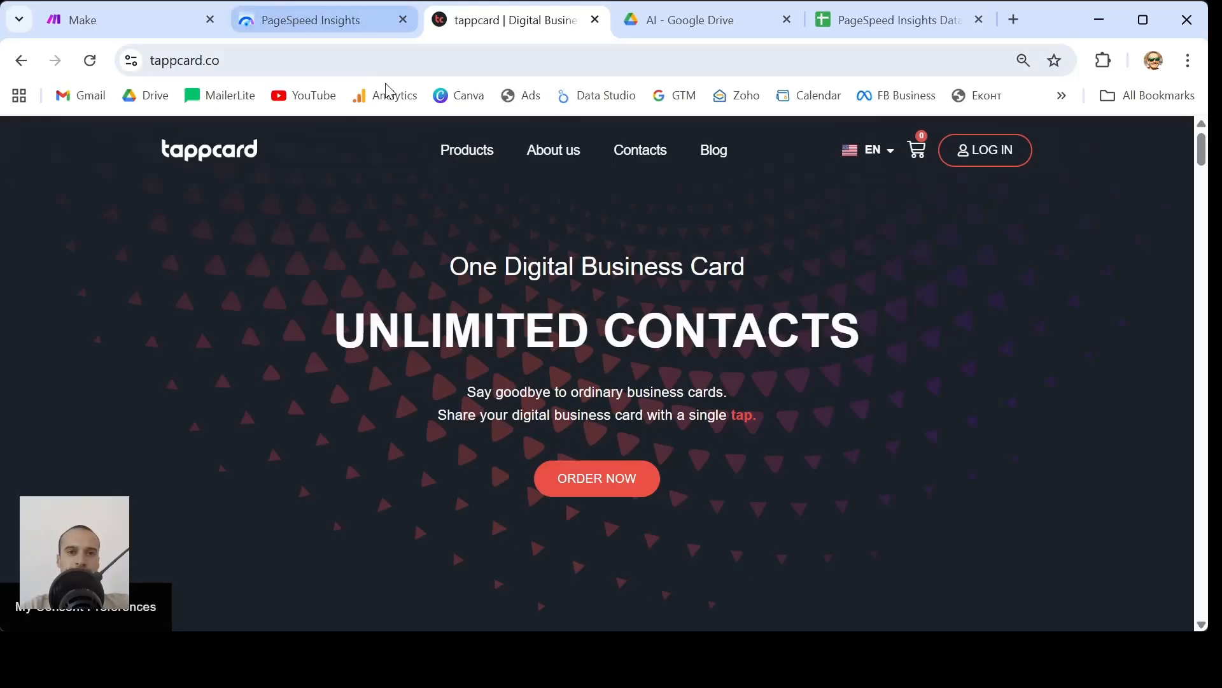
- Copy the tappcard.co address from its open page and run a PageSpeed Insights analysis on it
left_click(359, 59)
key("ctrl+c")
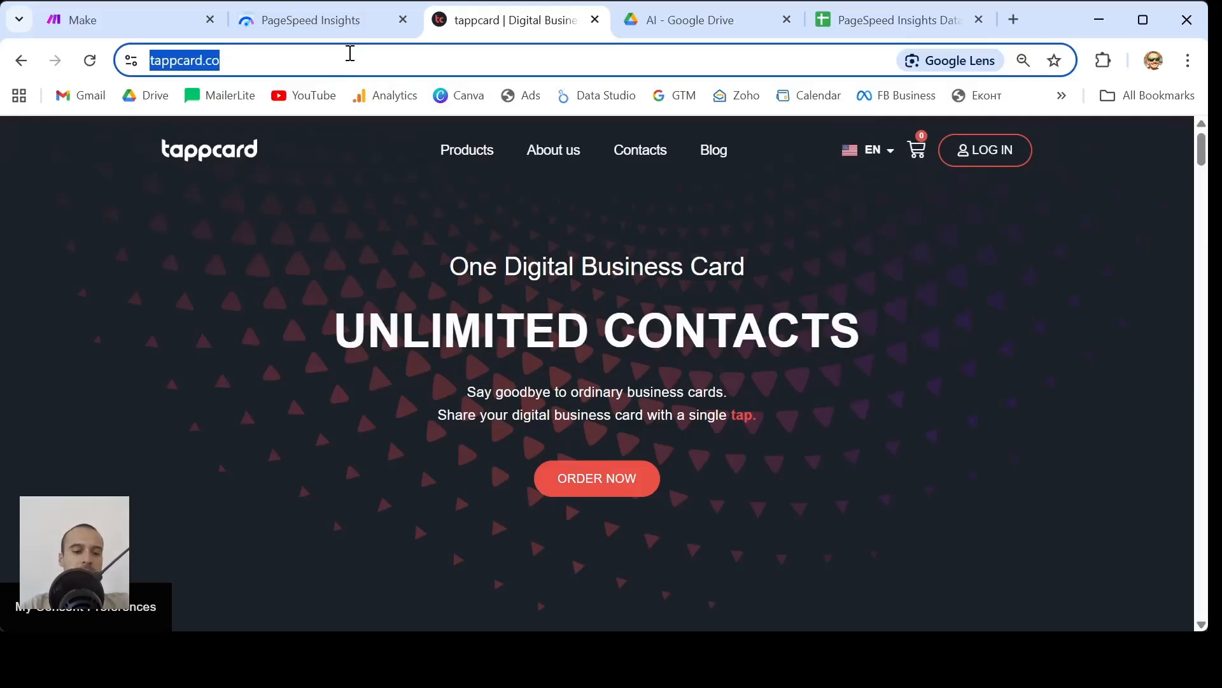
left_click(322, 20)
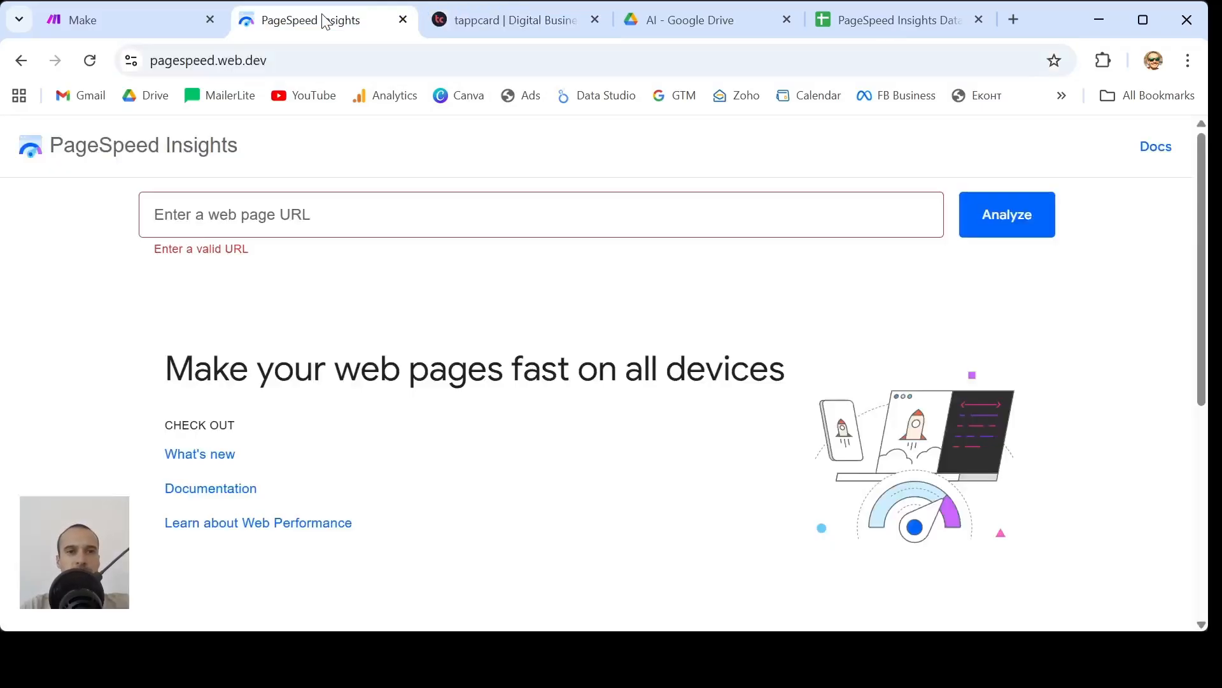
left_click(417, 228)
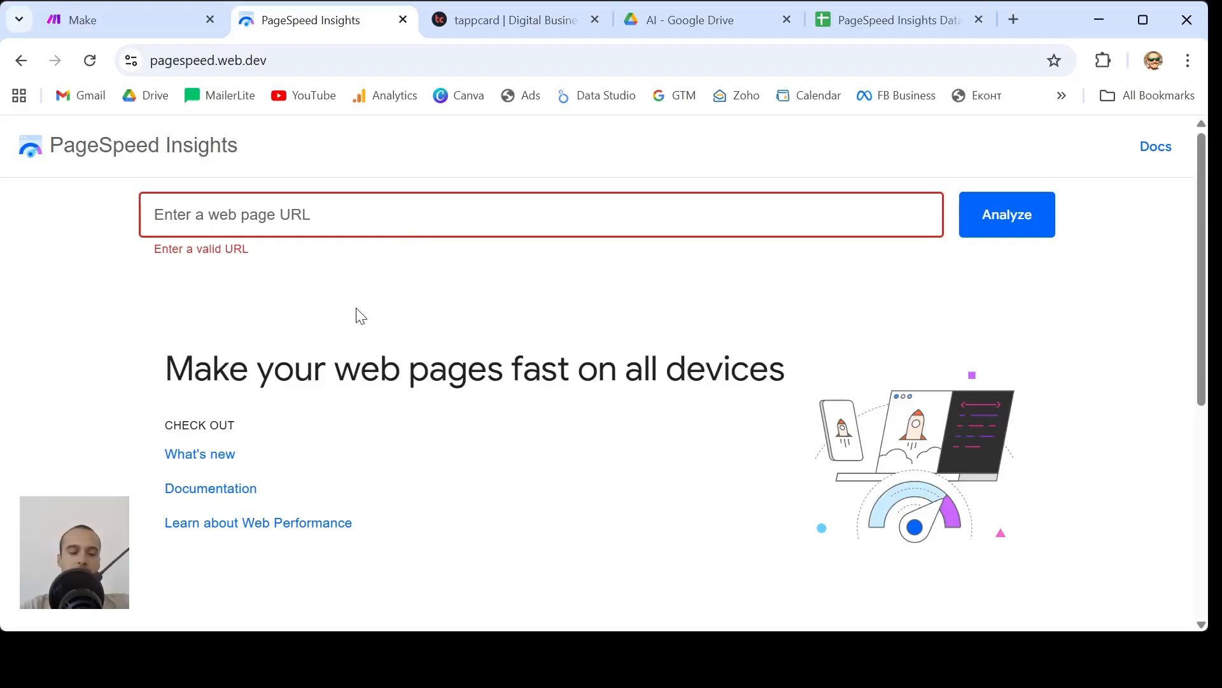
key("ctrl+v")
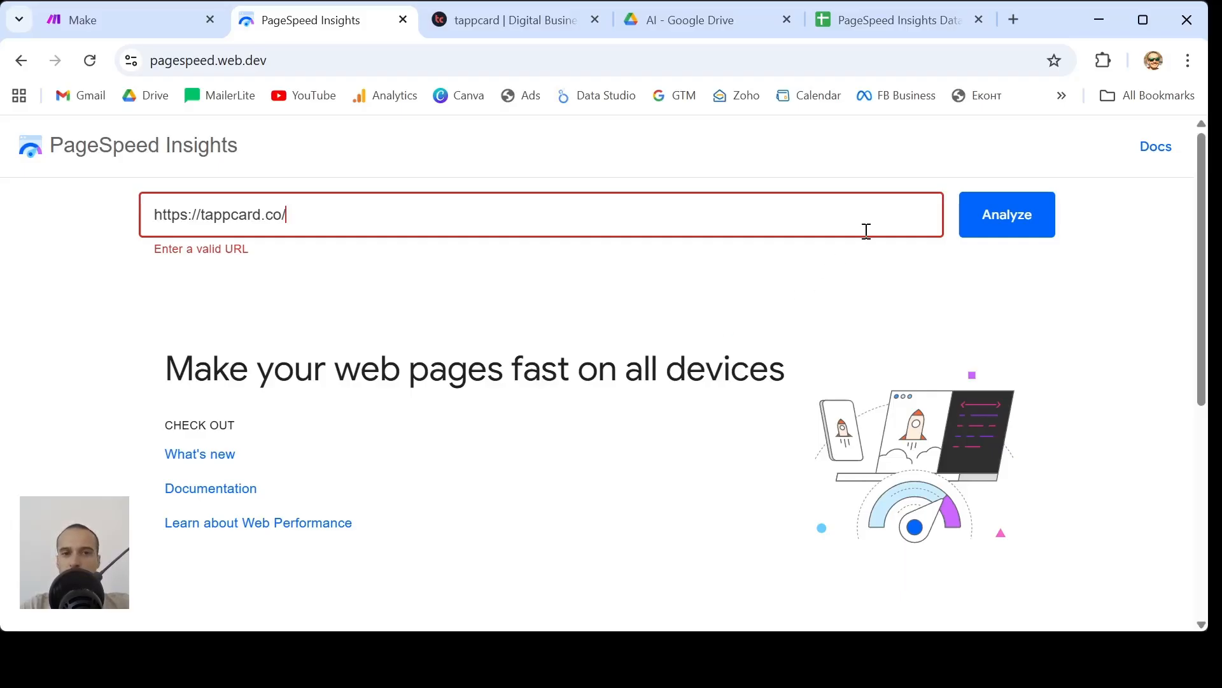
left_click(1042, 217)
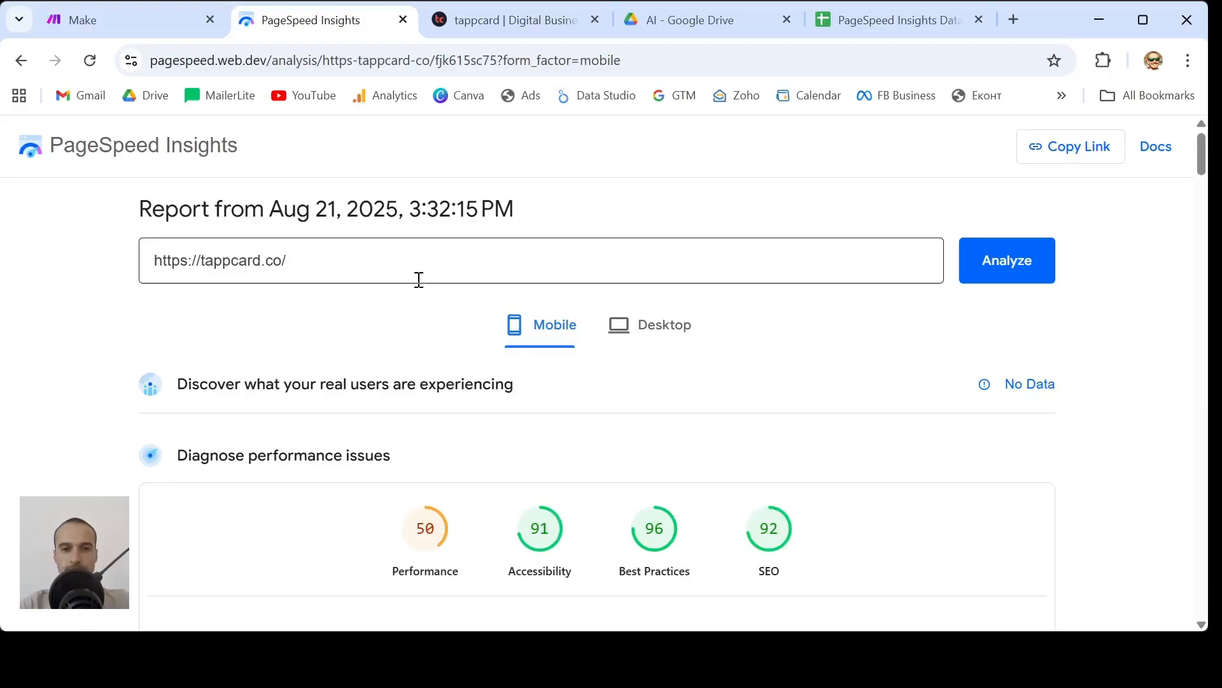
- Compare the mobile and desktop category scores in the PageSpeed report, ending on the mobile results
scroll(418, 280, "down", 3)
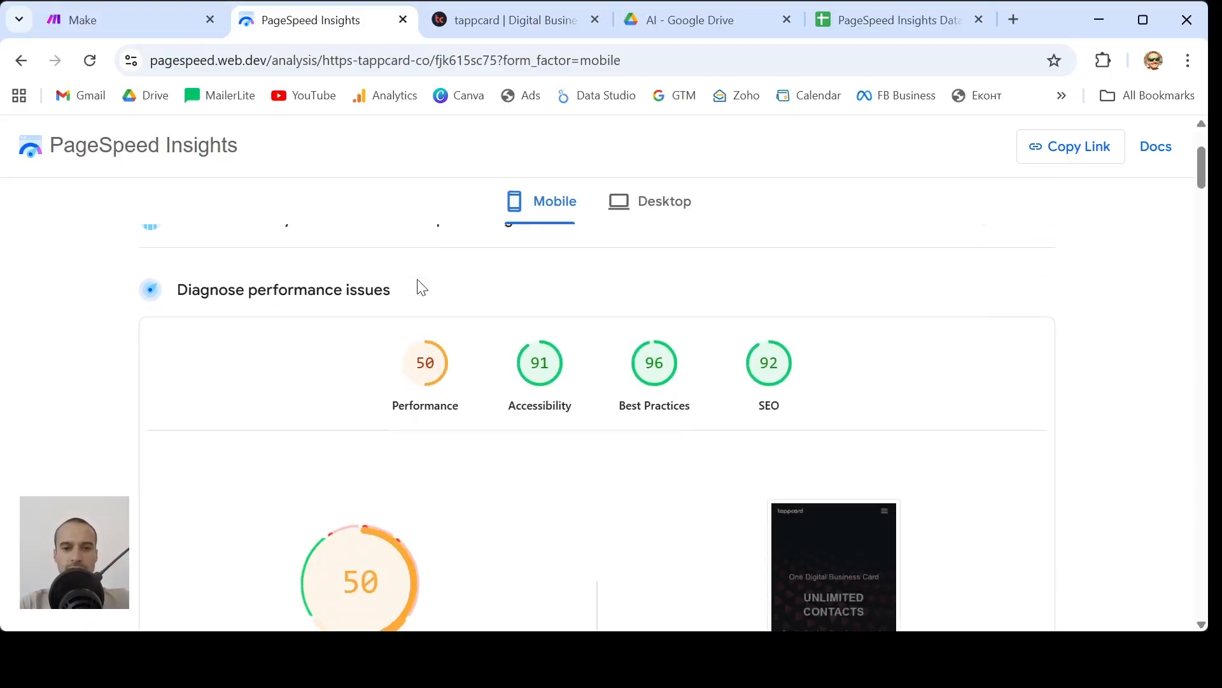
scroll(419, 282, "down", 1)
scroll(417, 287, "up", 1)
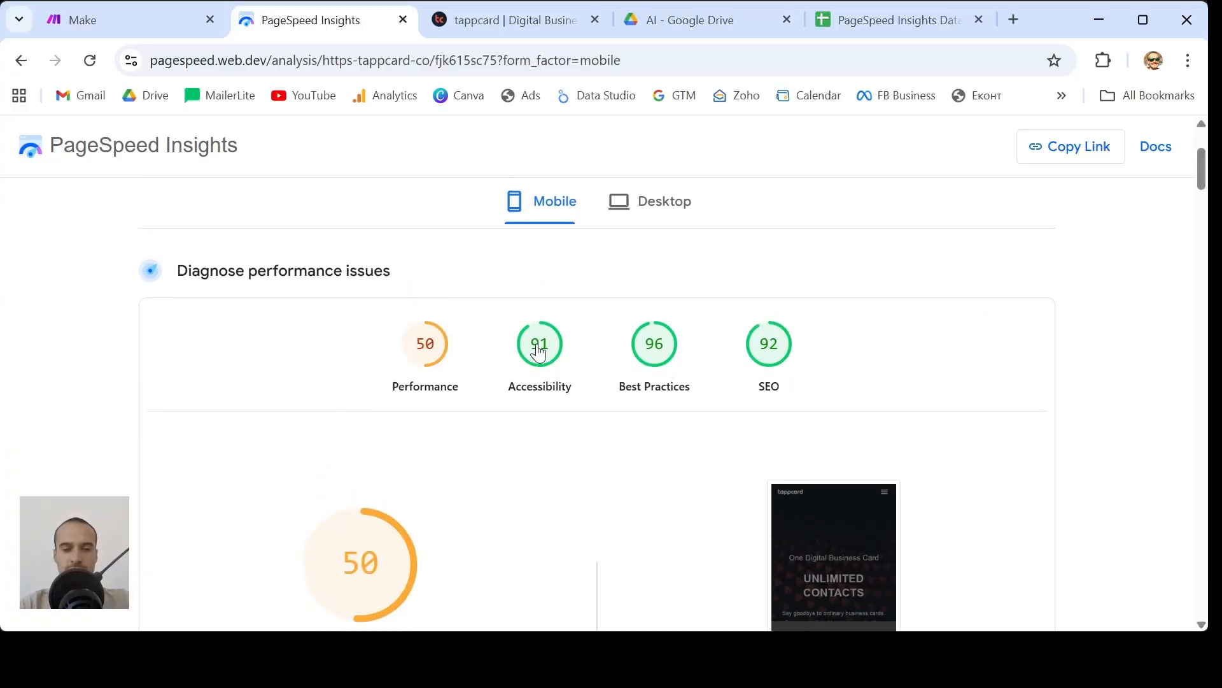
left_click(671, 208)
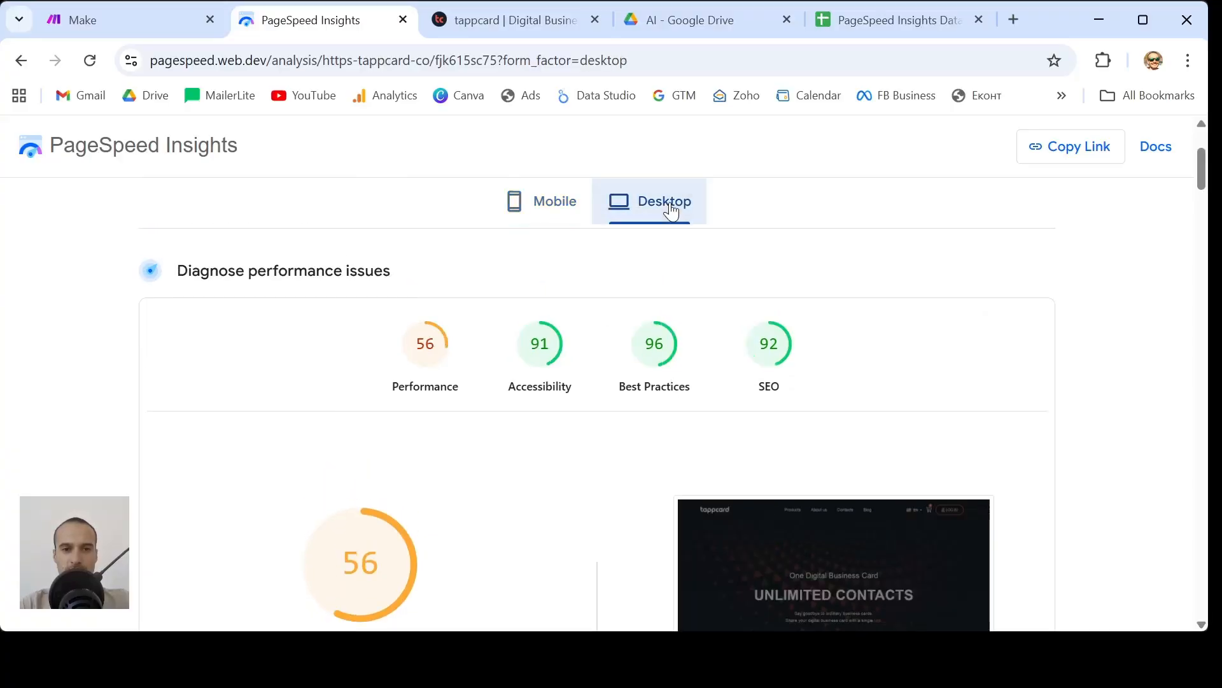
left_click(541, 213)
- Examine the mobile performance score and metrics such as First Contentful Paint, Largest Contentful Paint and Speed Index
scroll(611, 390, "down", 5)
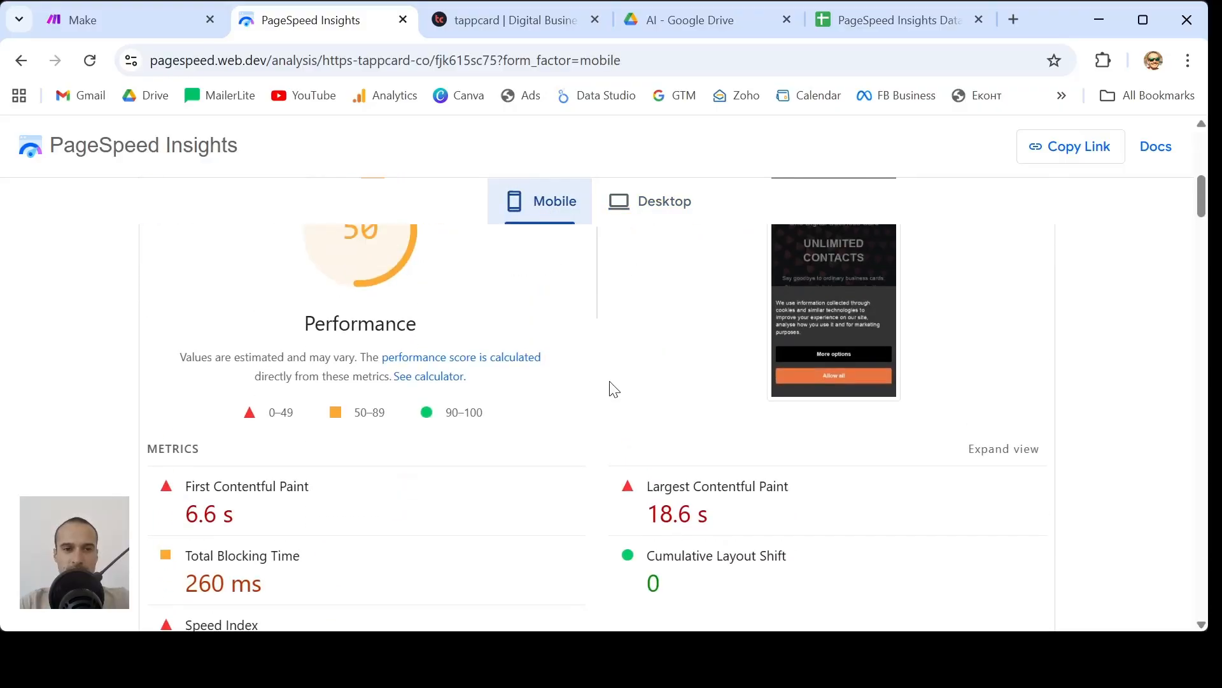
scroll(613, 389, "up", 1)
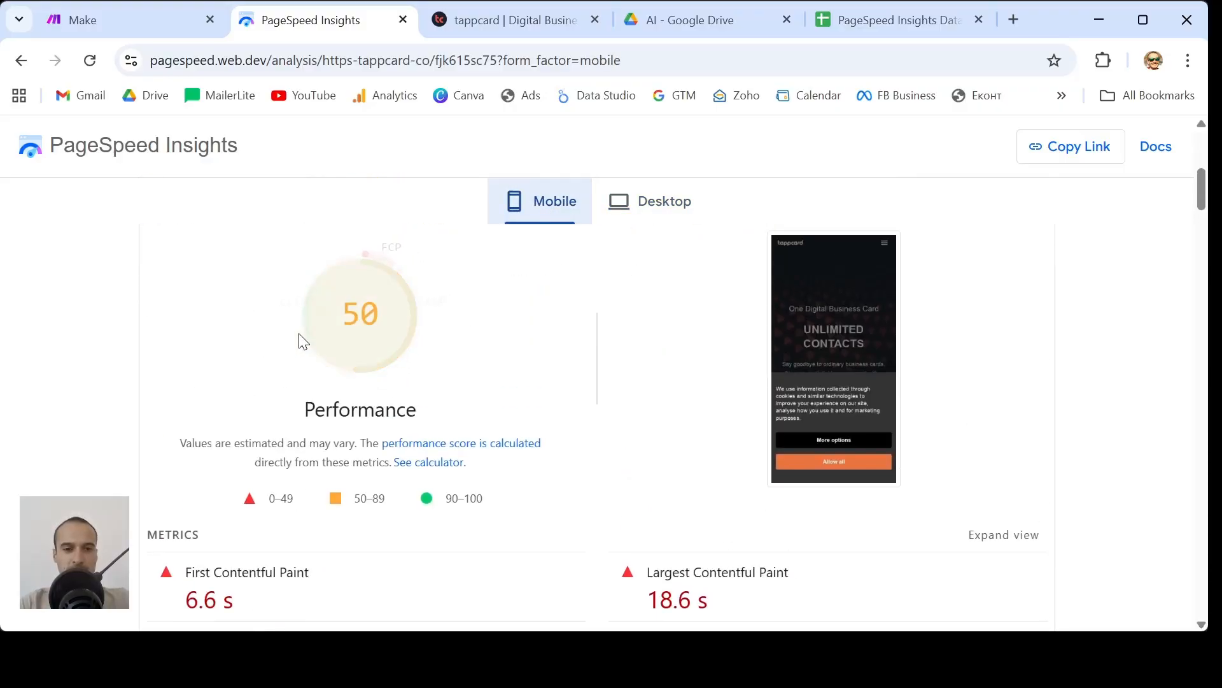
scroll(490, 428, "down", 3)
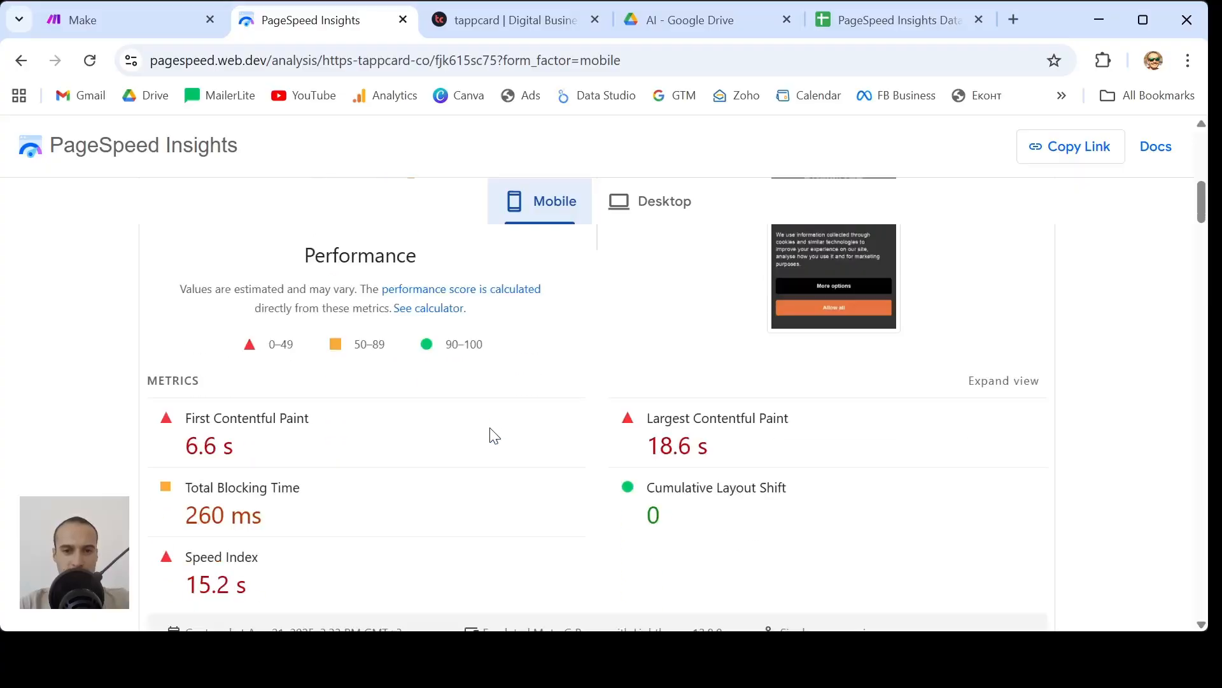
scroll(490, 427, "up", 1)
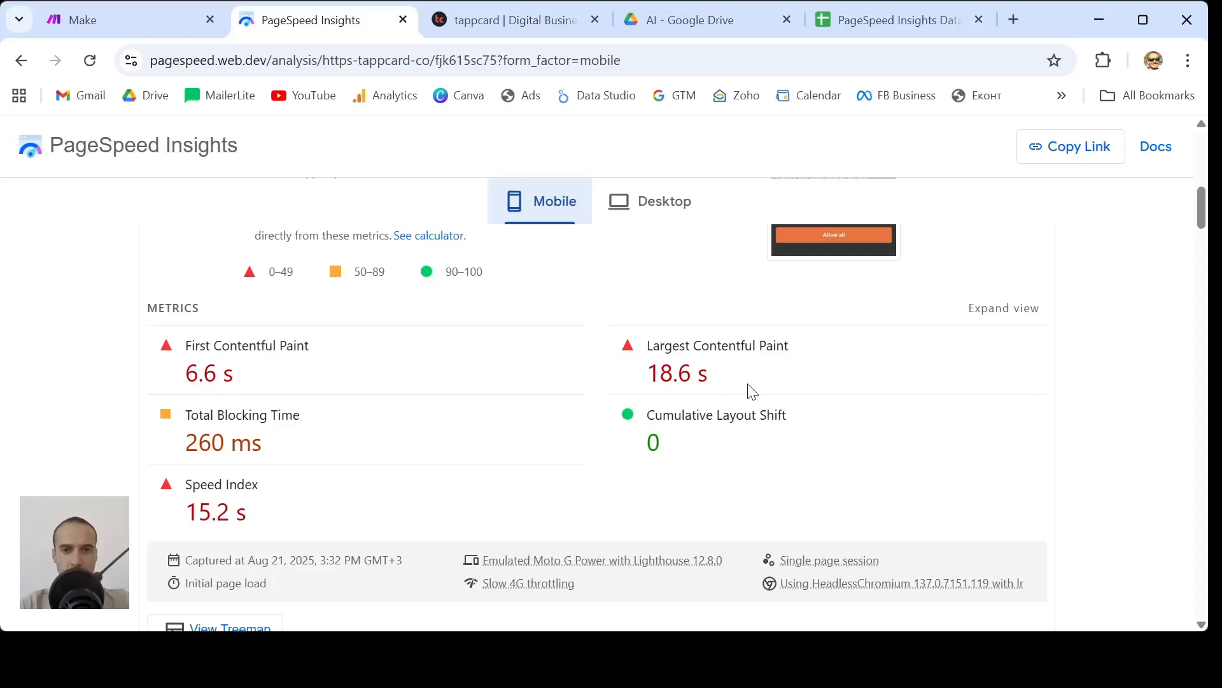
scroll(787, 405, "down", 2)
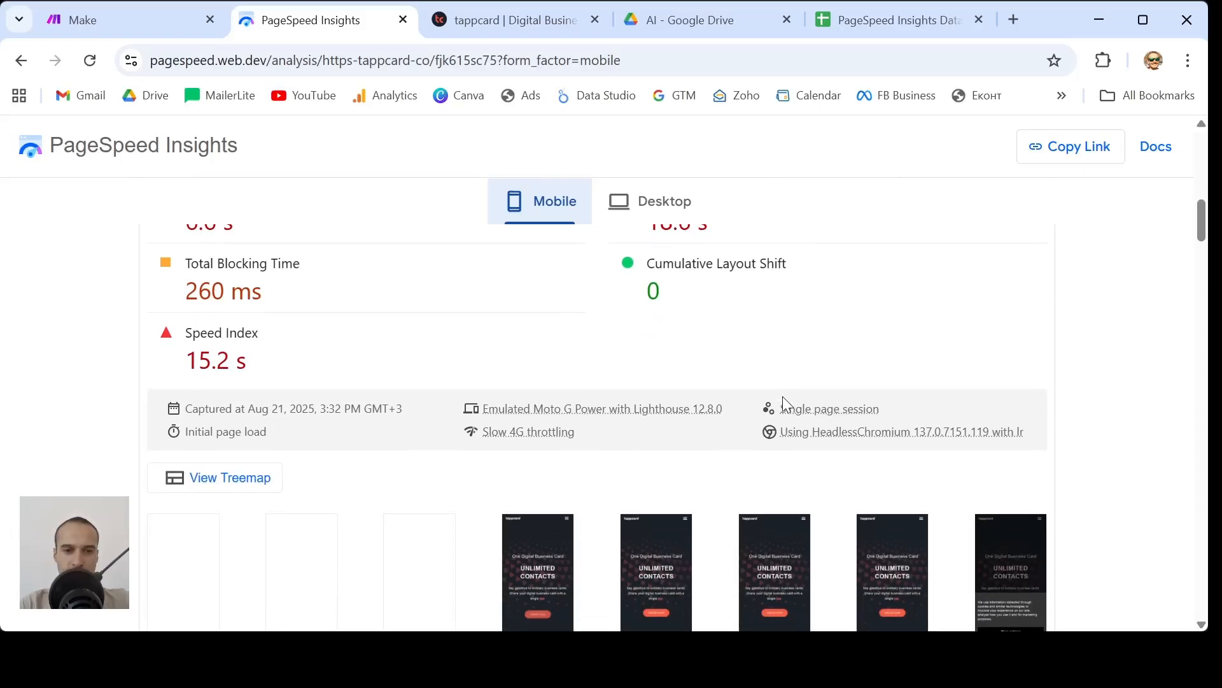
scroll(787, 408, "up", 1)
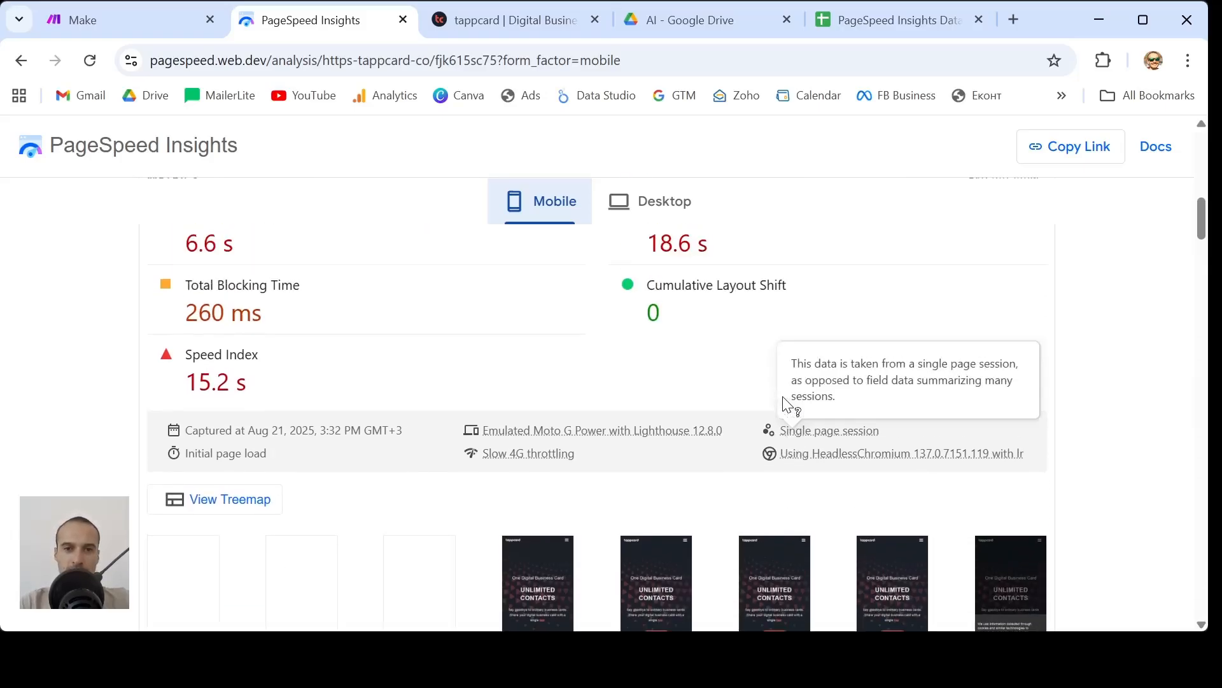
scroll(648, 302, "up", 2)
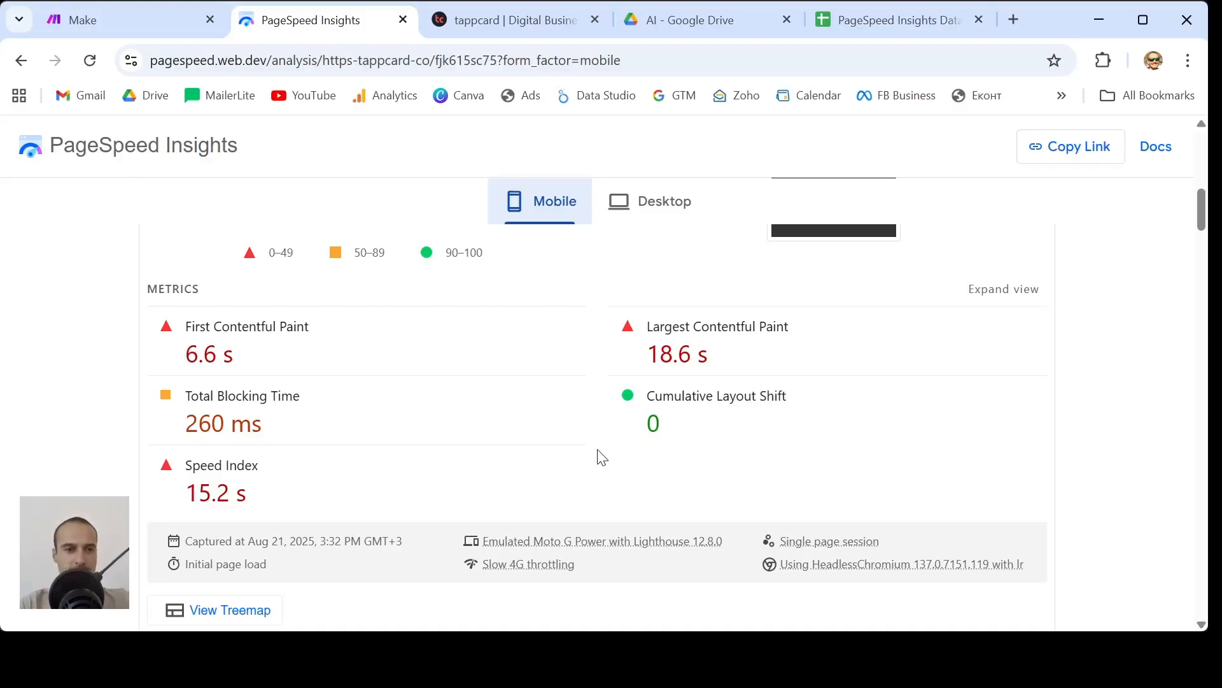
scroll(602, 457, "down", 1)
scroll(602, 457, "down", 3)
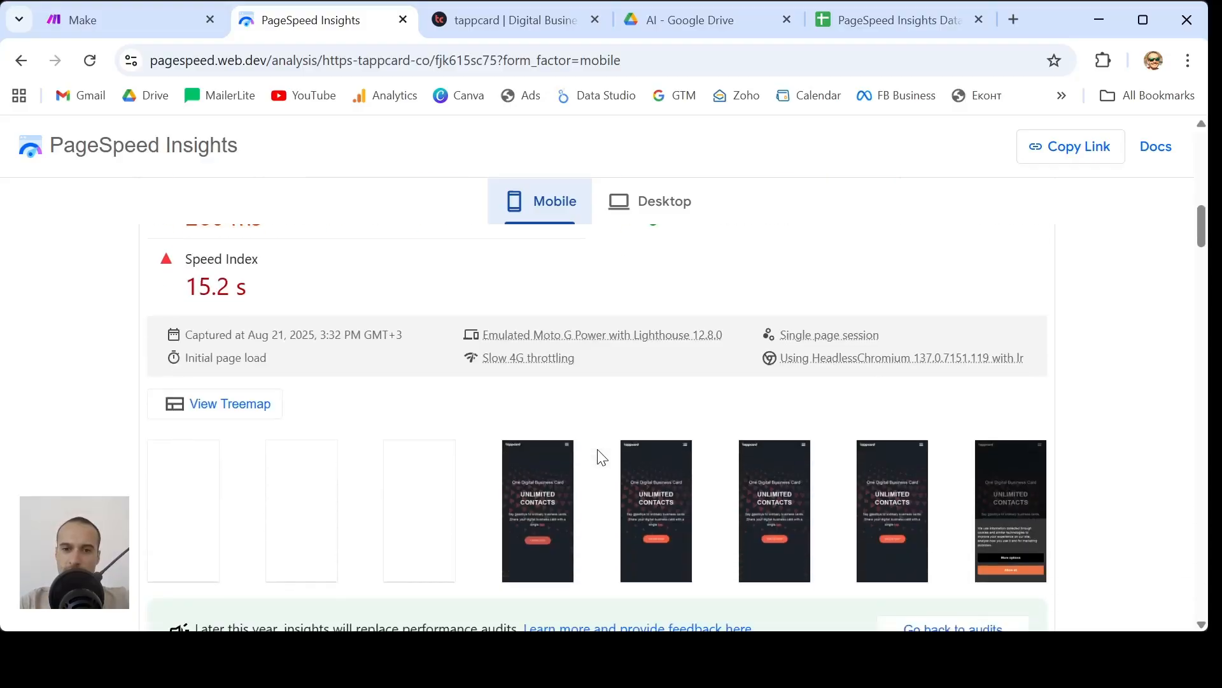
- Review the insights, diagnostics and accessibility sections of the mobile report
scroll(602, 456, "down", 5)
scroll(599, 458, "down", 2)
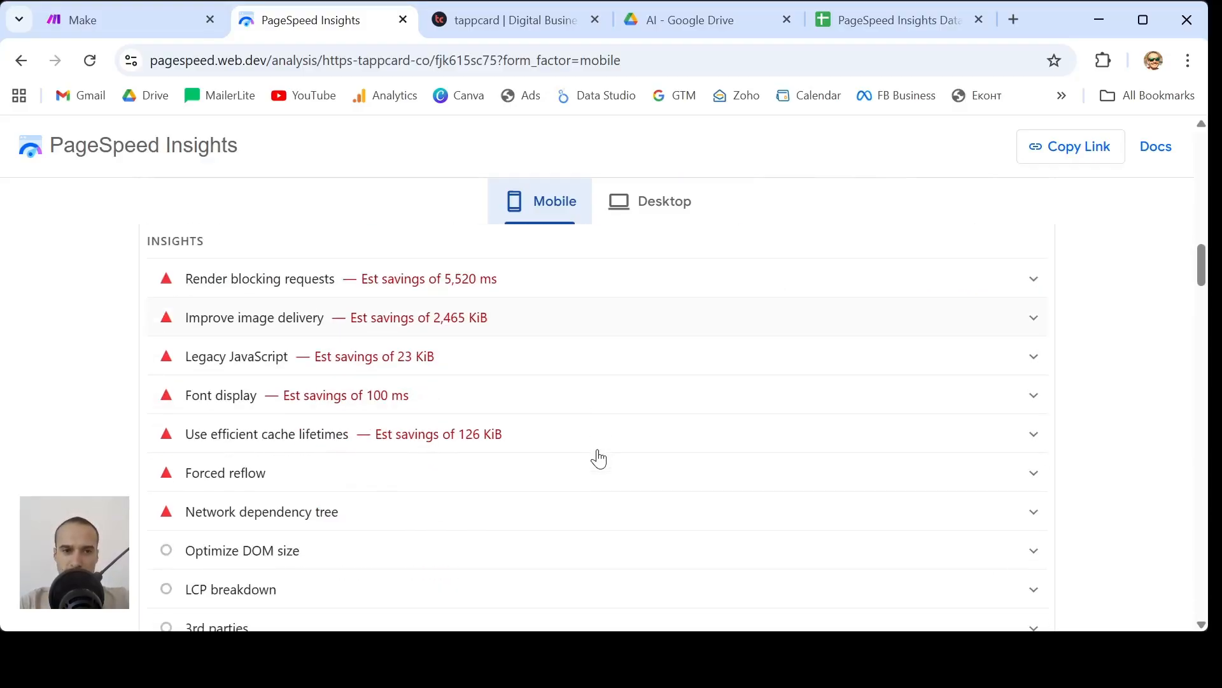
scroll(598, 458, "down", 8)
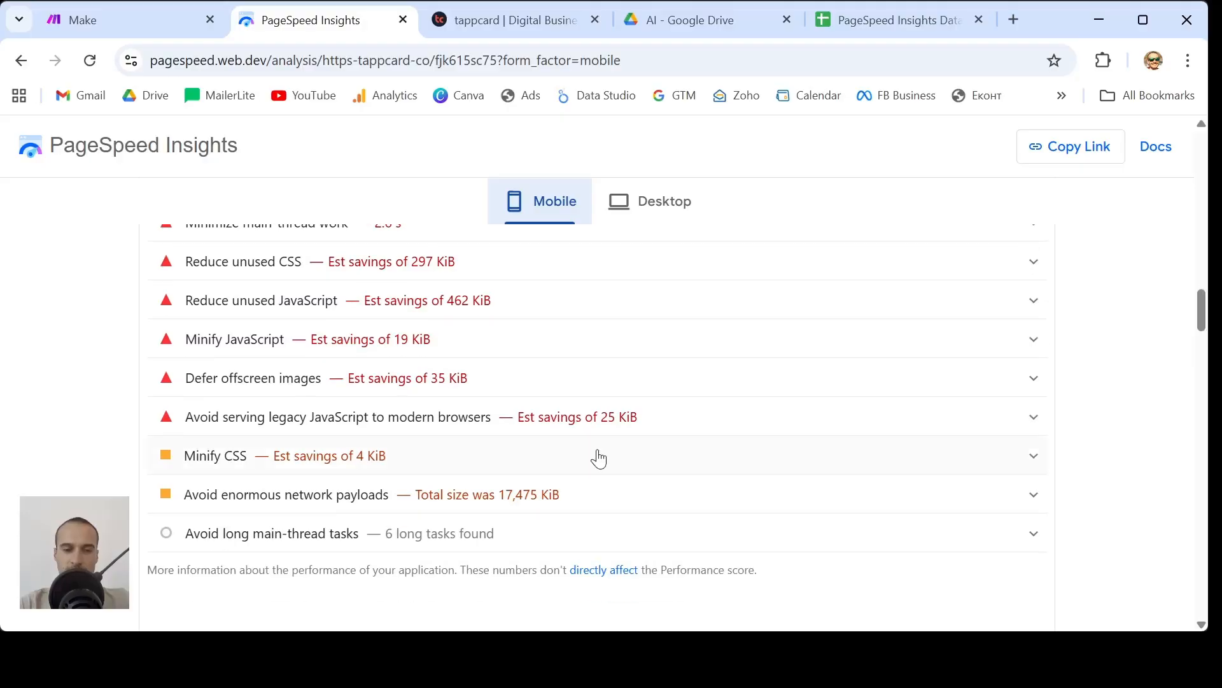
scroll(599, 458, "down", 4)
scroll(598, 458, "up", 3)
scroll(599, 458, "down", 5)
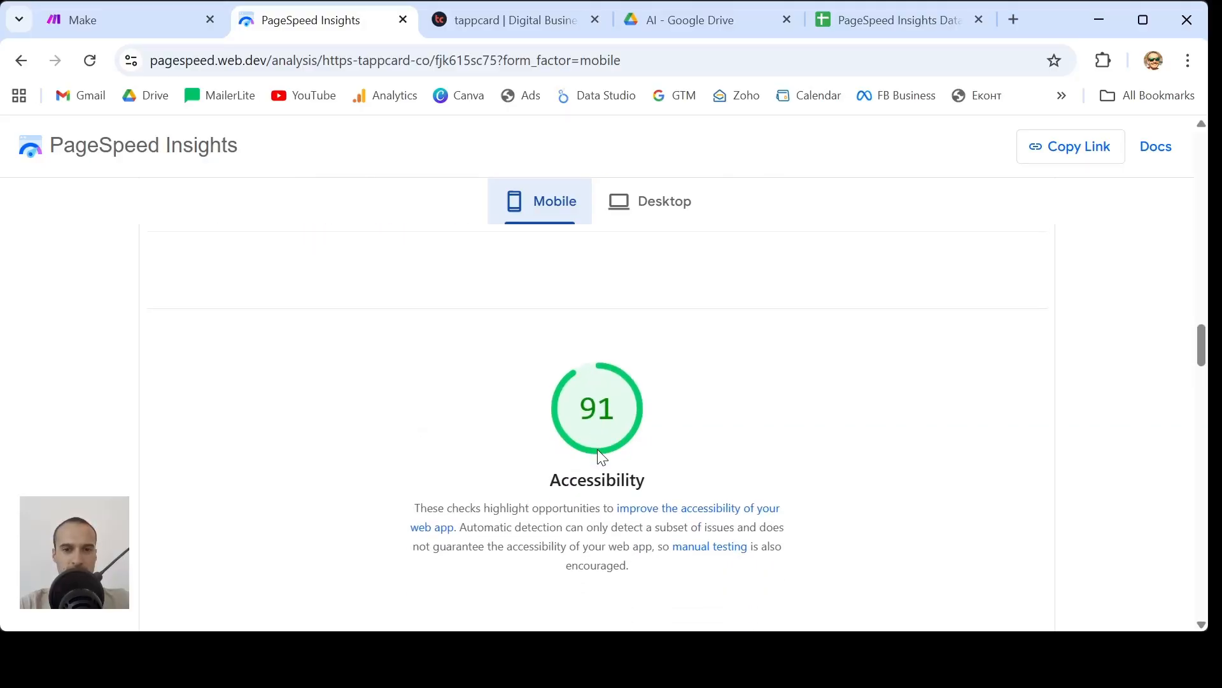
scroll(599, 453, "down", 1)
scroll(598, 452, "down", 4)
- Return to the head of the report and check its date and time
scroll(597, 455, "up", 20)
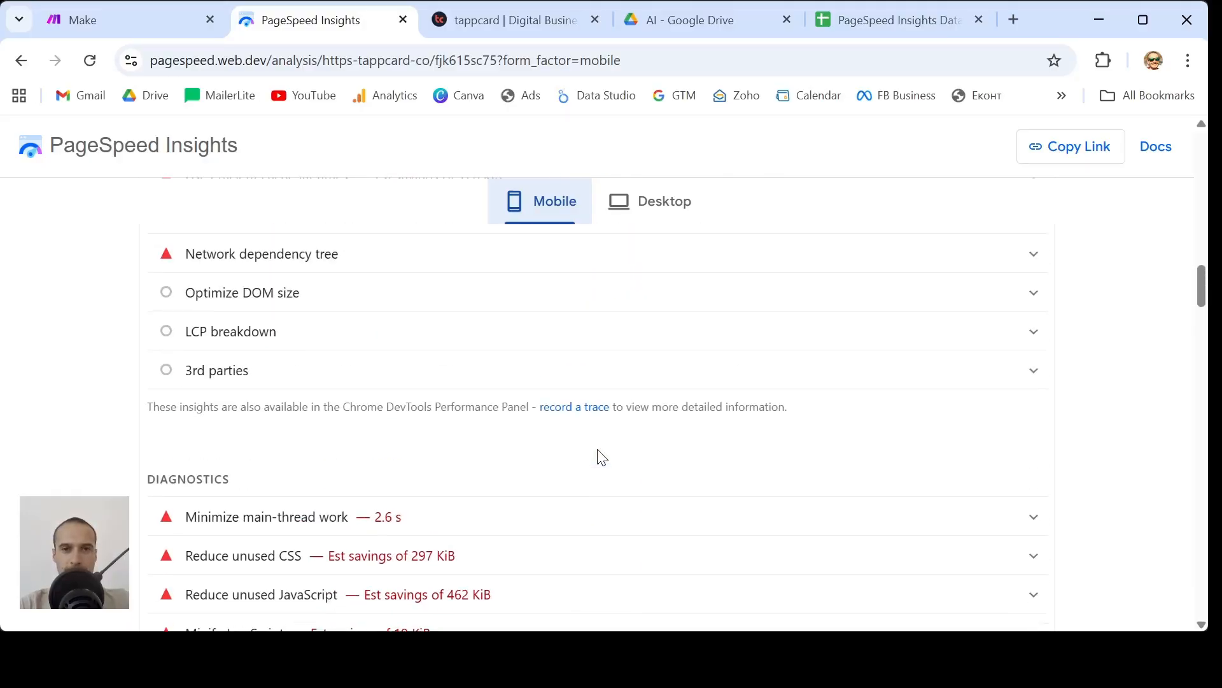
scroll(599, 459, "up", 10)
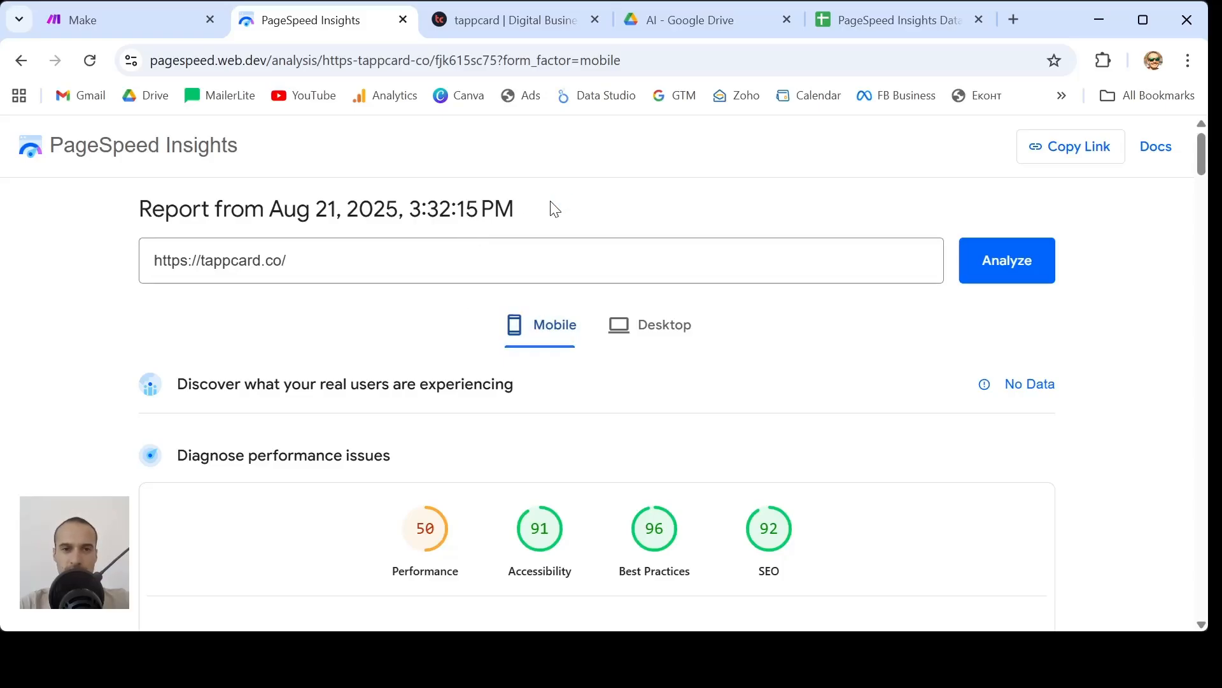
left_click_drag(554, 207, 138, 220)
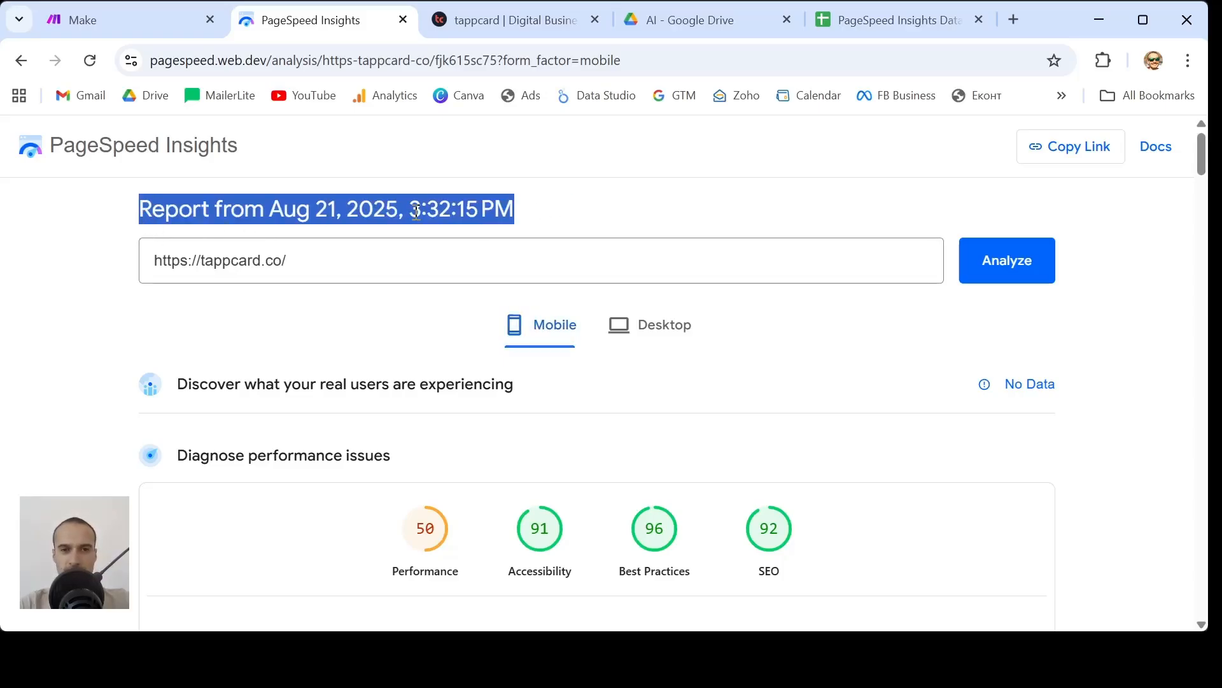
left_click(560, 208)
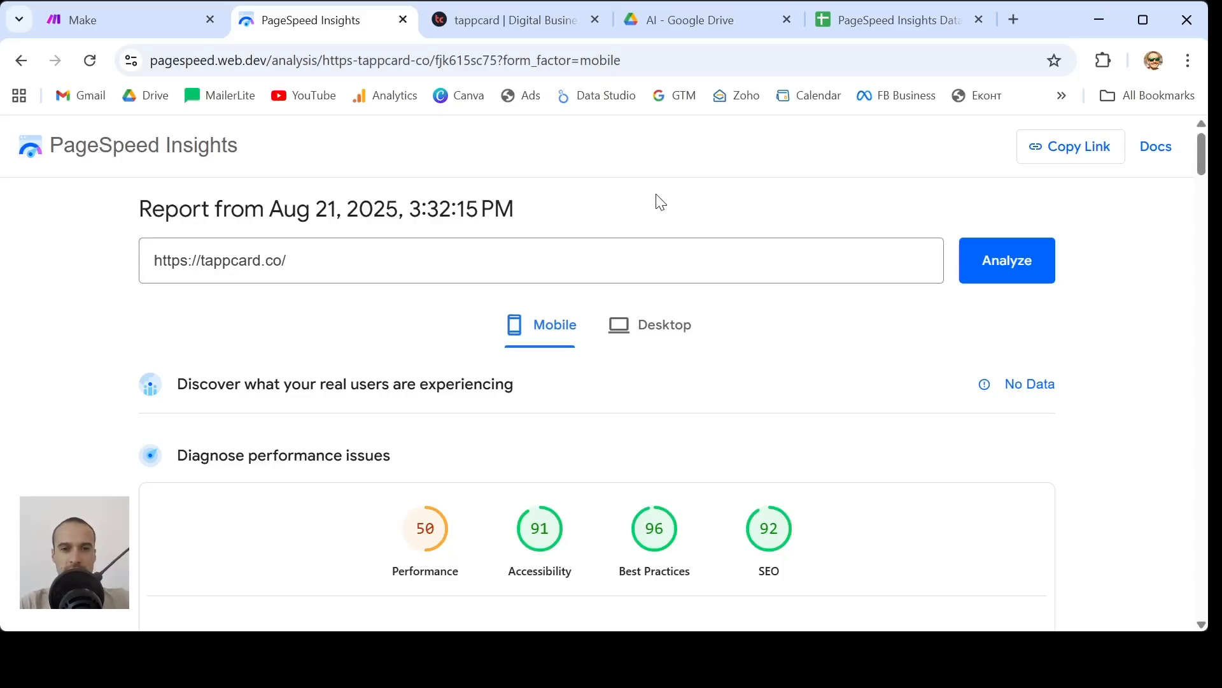
- Inspect the Date, Device and URL columns in the "PageSpeed Insights Data: tappcard" spreadsheet, then revisit the website and its PageSpeed report
left_click(882, 19)
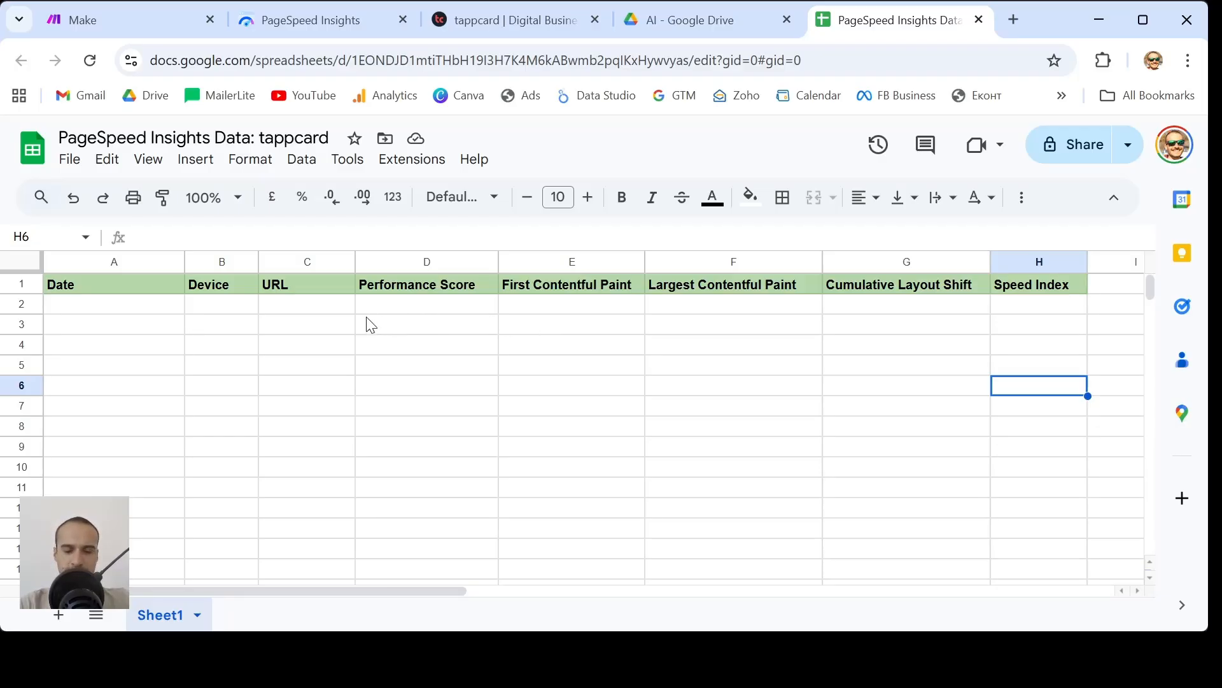
left_click(113, 314)
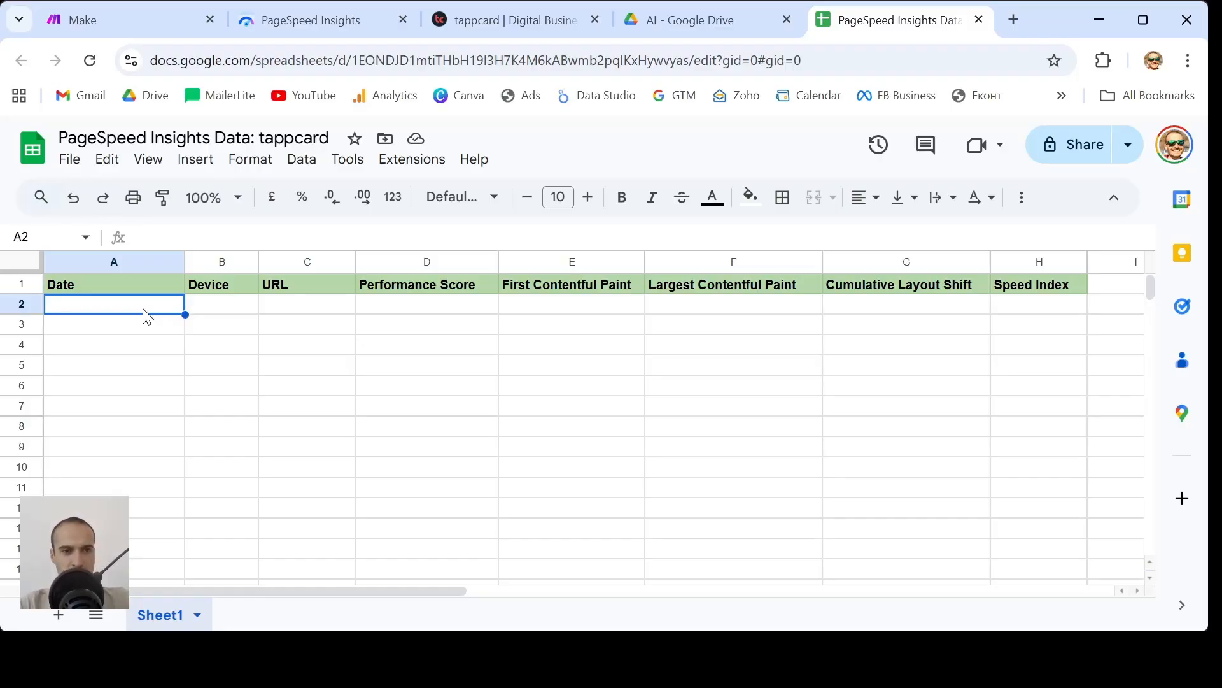
left_click(224, 312)
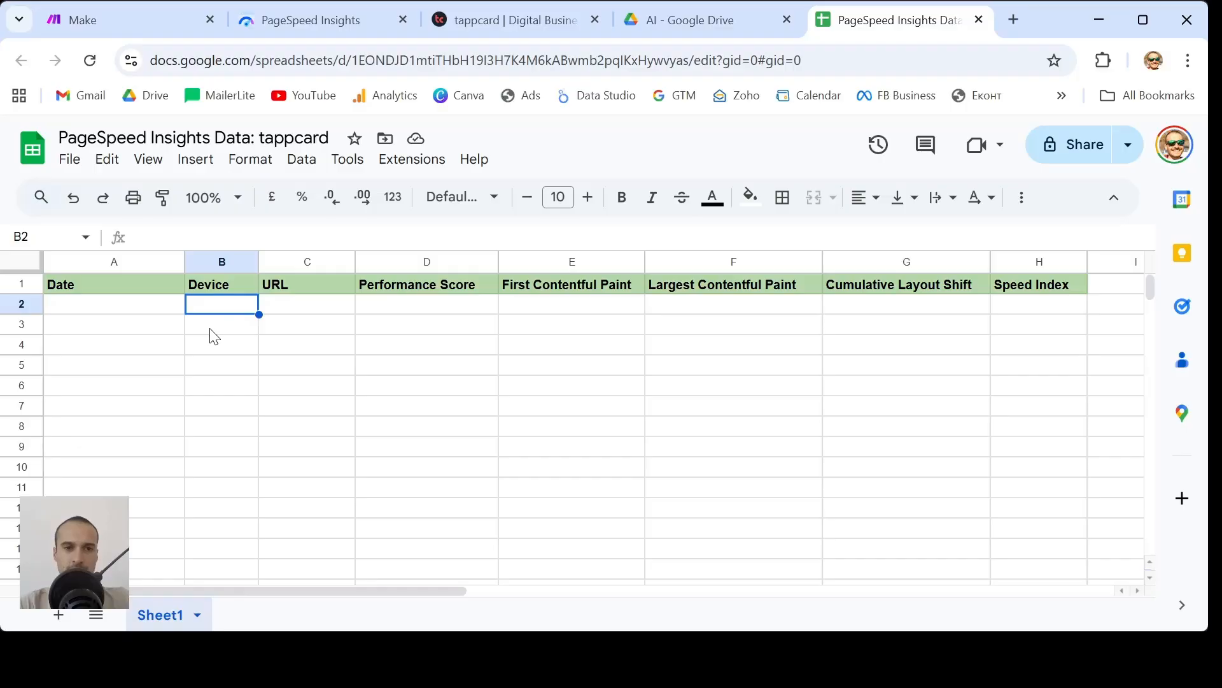
left_click(318, 310)
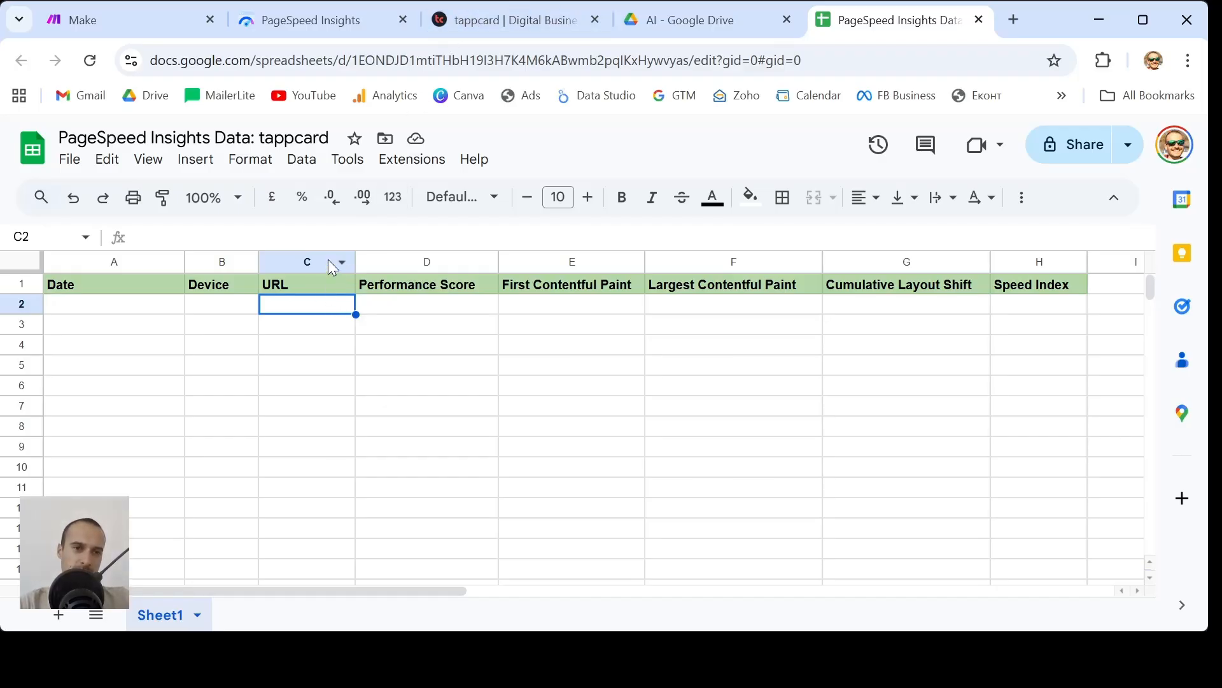
left_click(307, 471)
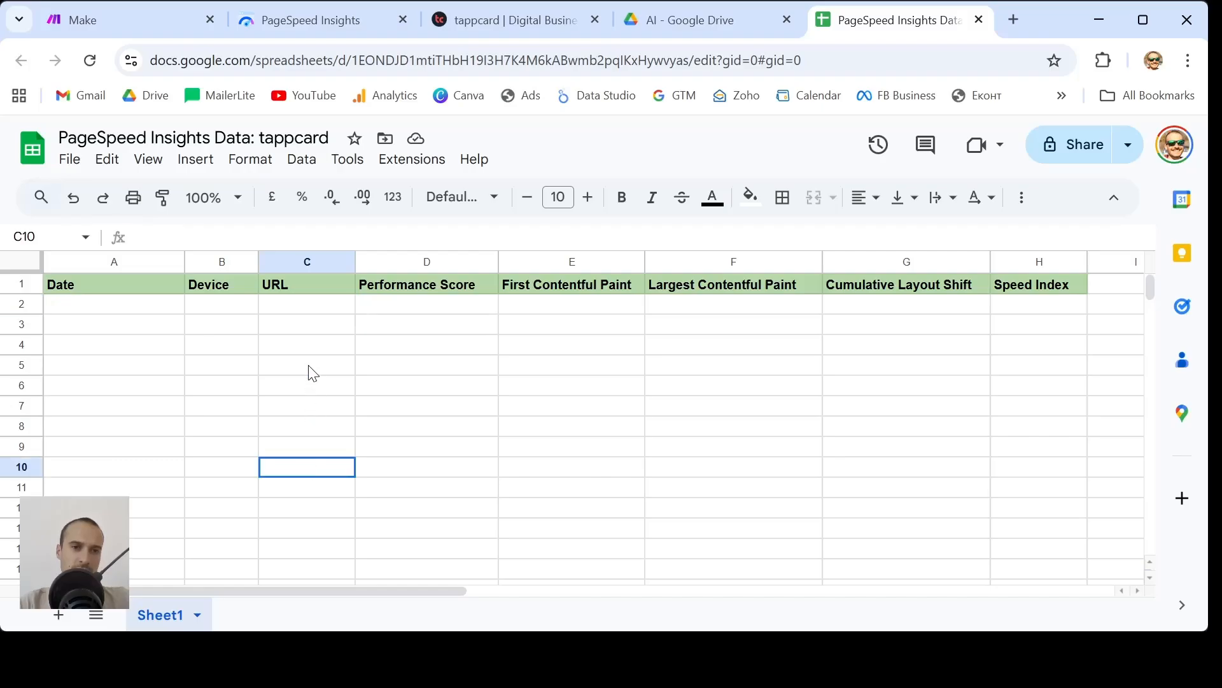
left_click_drag(311, 372, 313, 314)
left_click(314, 314)
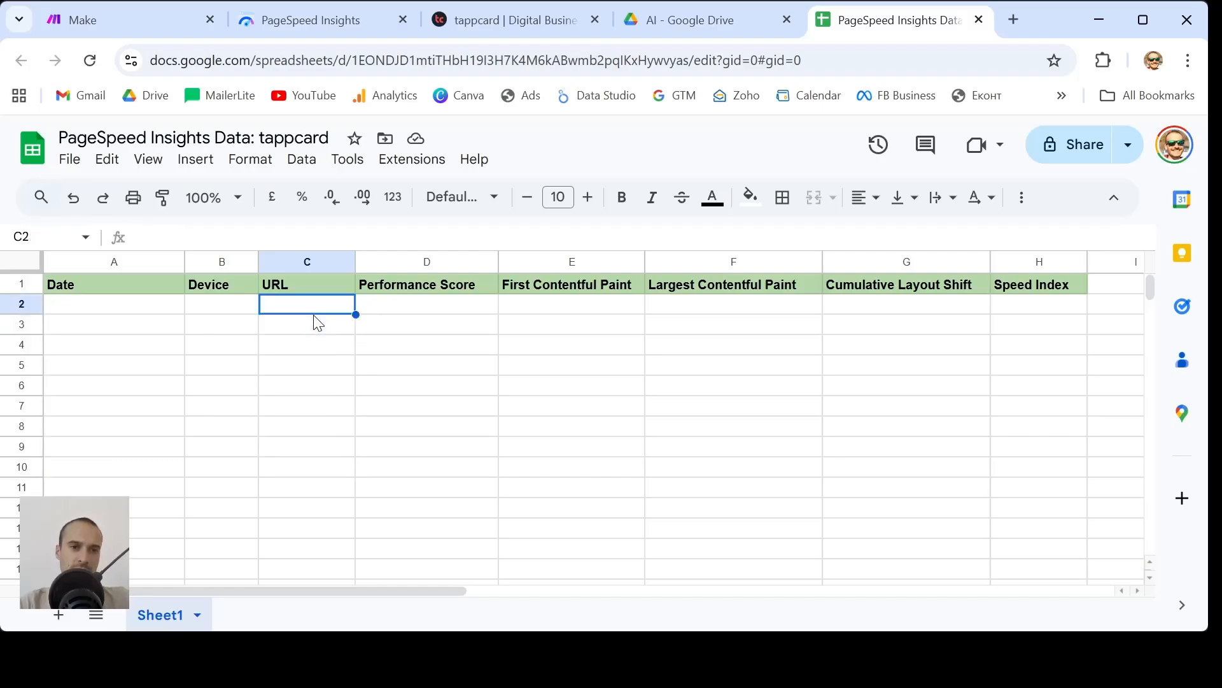
left_click(486, 18)
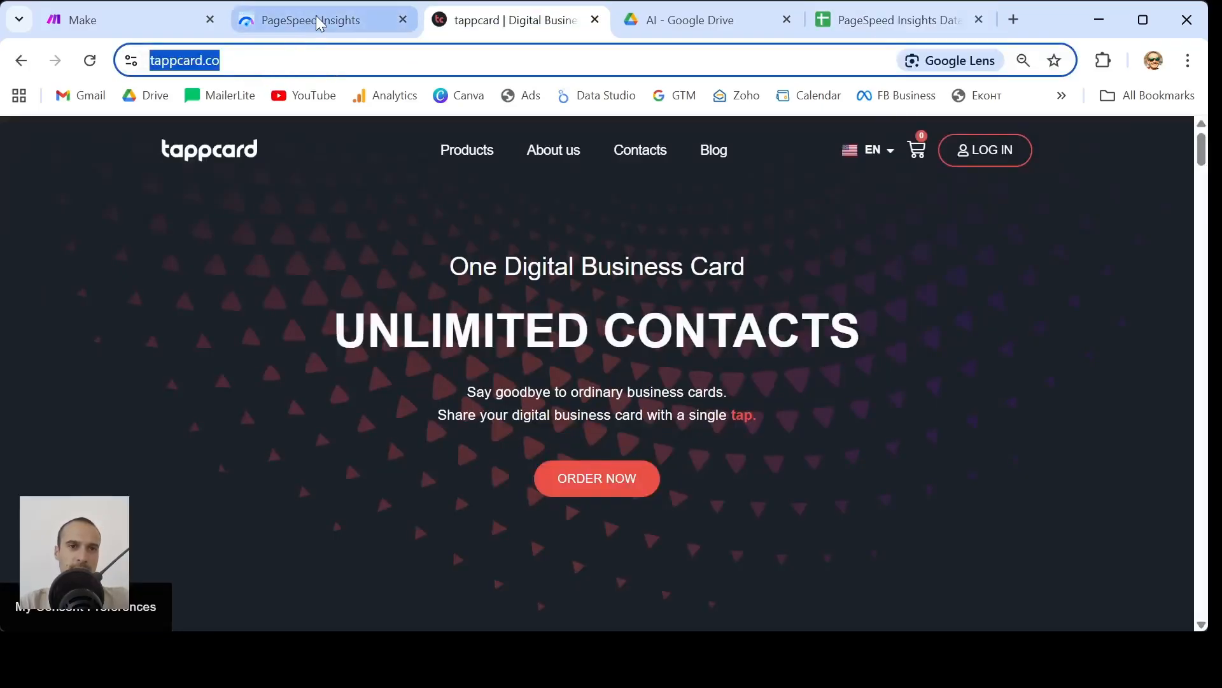
left_click(316, 21)
- Back in the spreadsheet, inspect the First Contentful Paint, Largest Contentful Paint, Cumulative Layout Shift and Speed Index columns
left_click(923, 19)
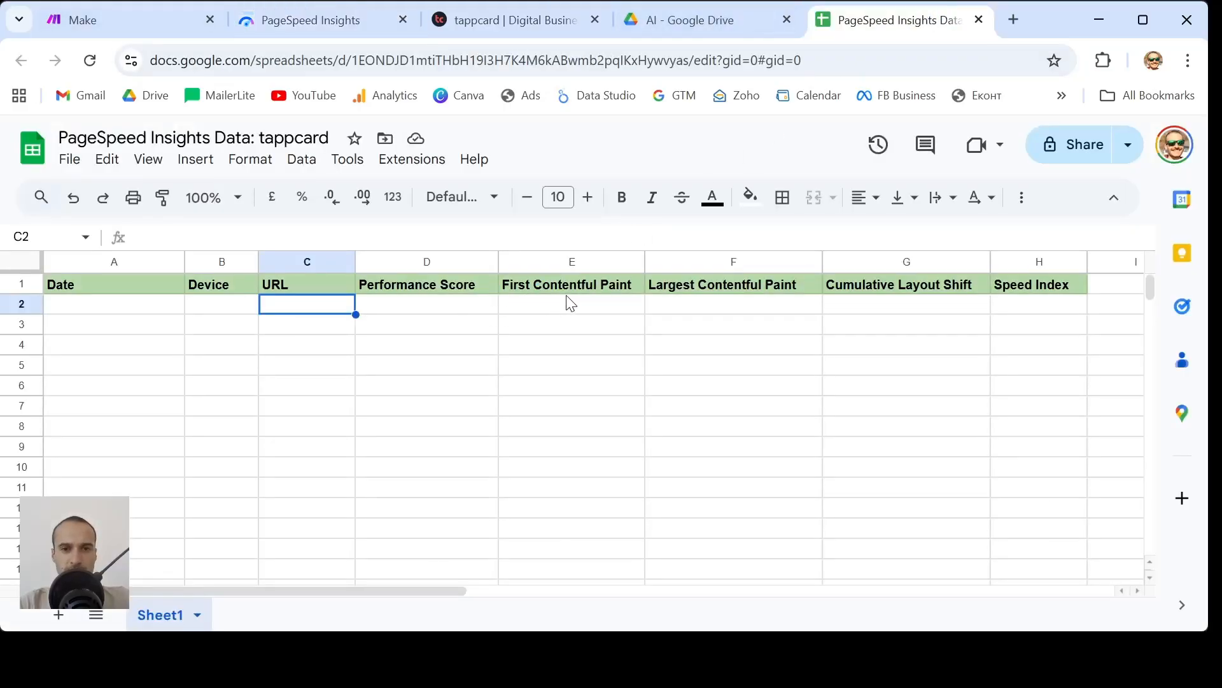
left_click(597, 292)
left_click(608, 310)
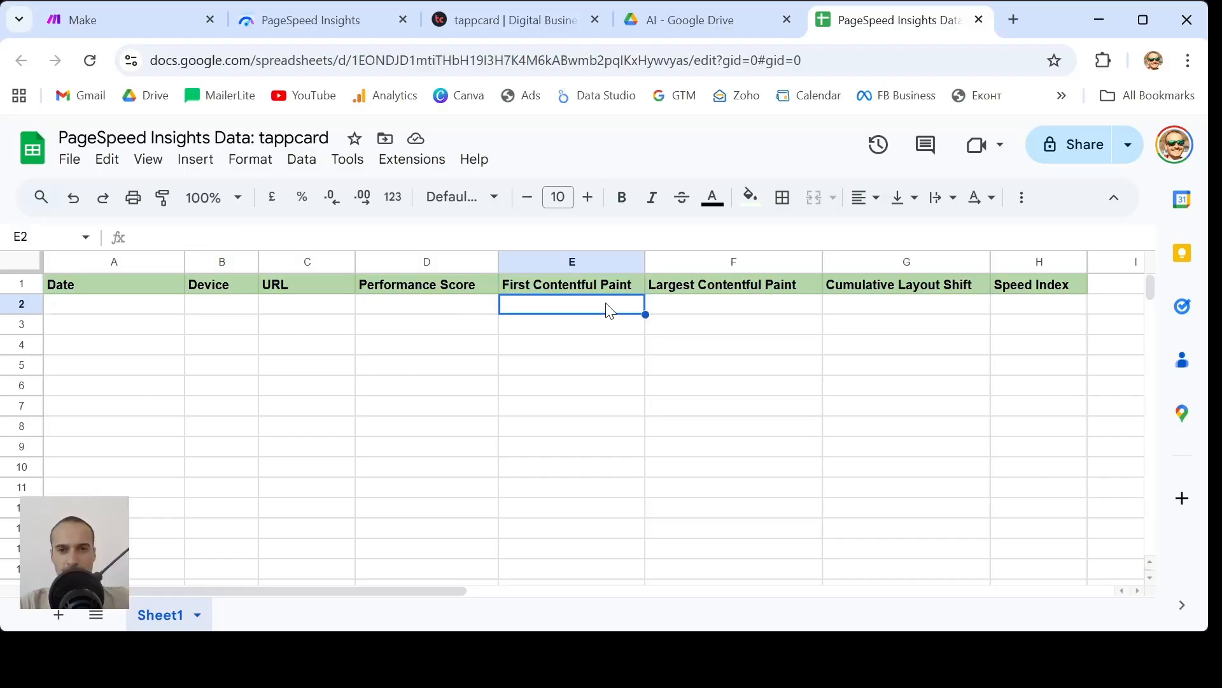
left_click(761, 310)
left_click(895, 310)
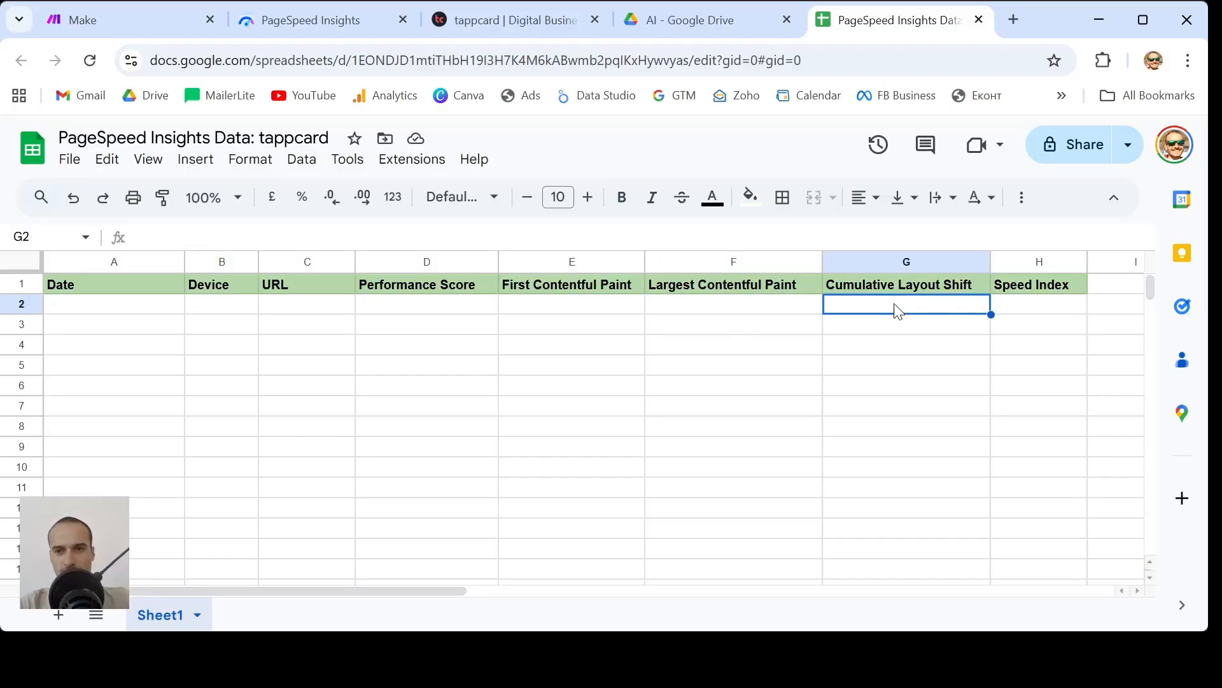
left_click(1027, 313)
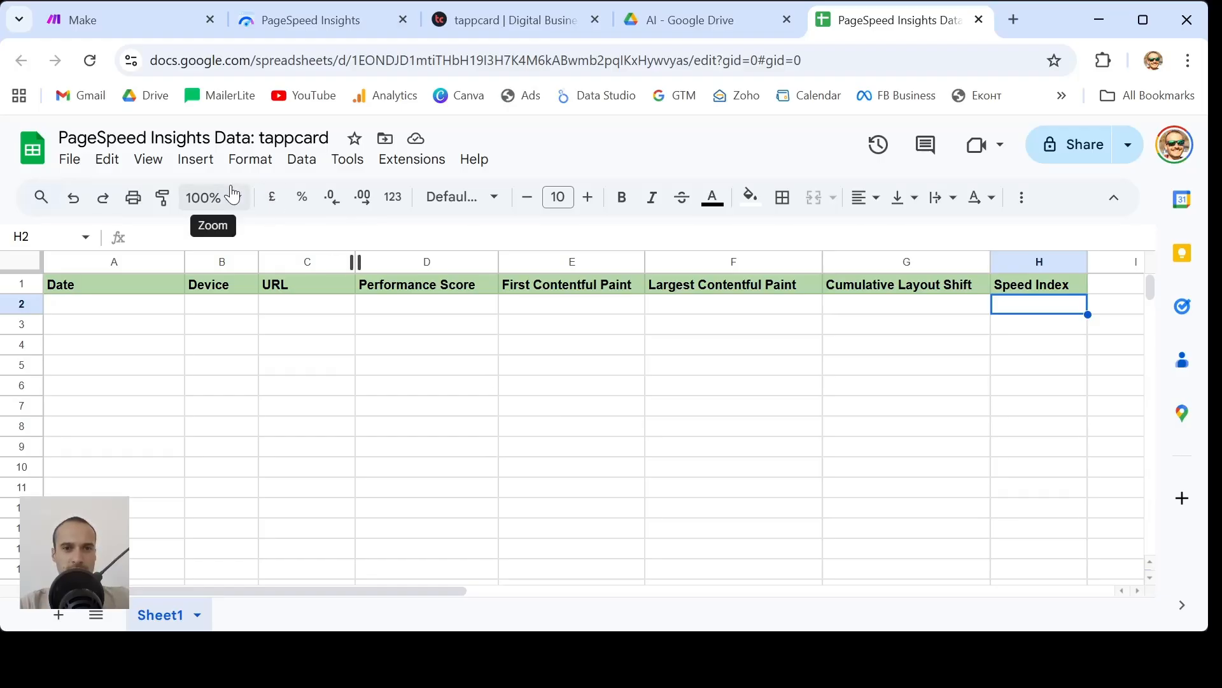
- Switch to Make and inspect the organization dashboard's plan details, monthly operations and billing interval, then collapse the dashboard section
left_click(135, 21)
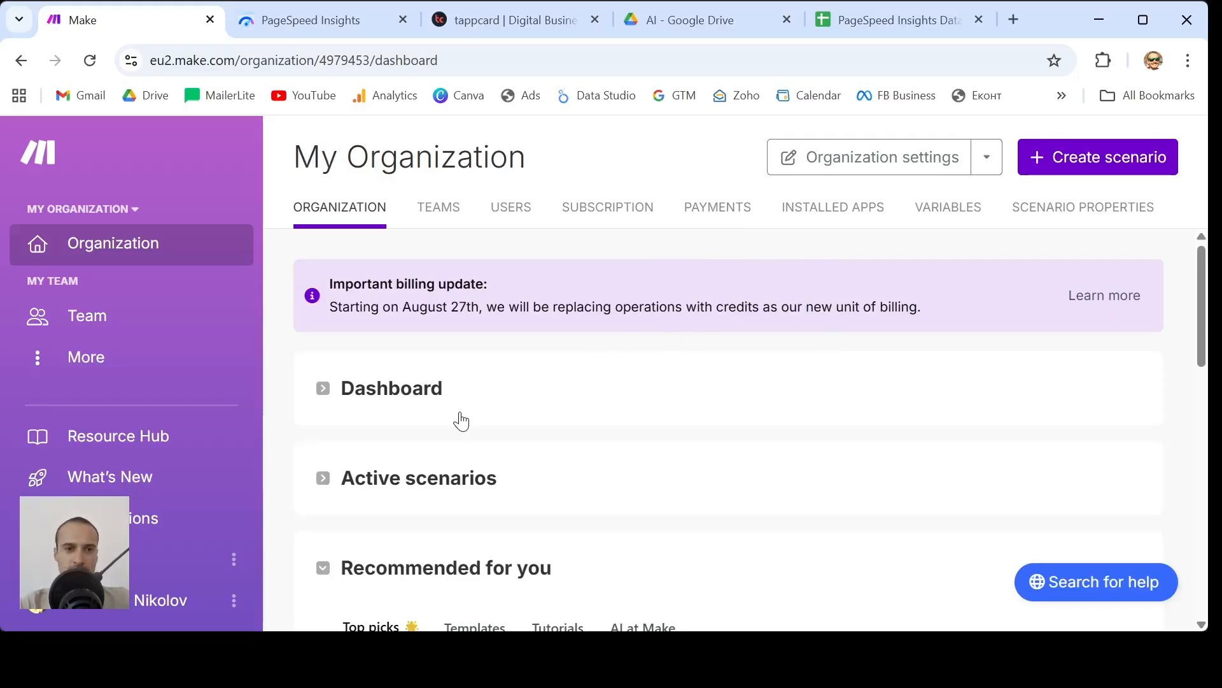
left_click(343, 403)
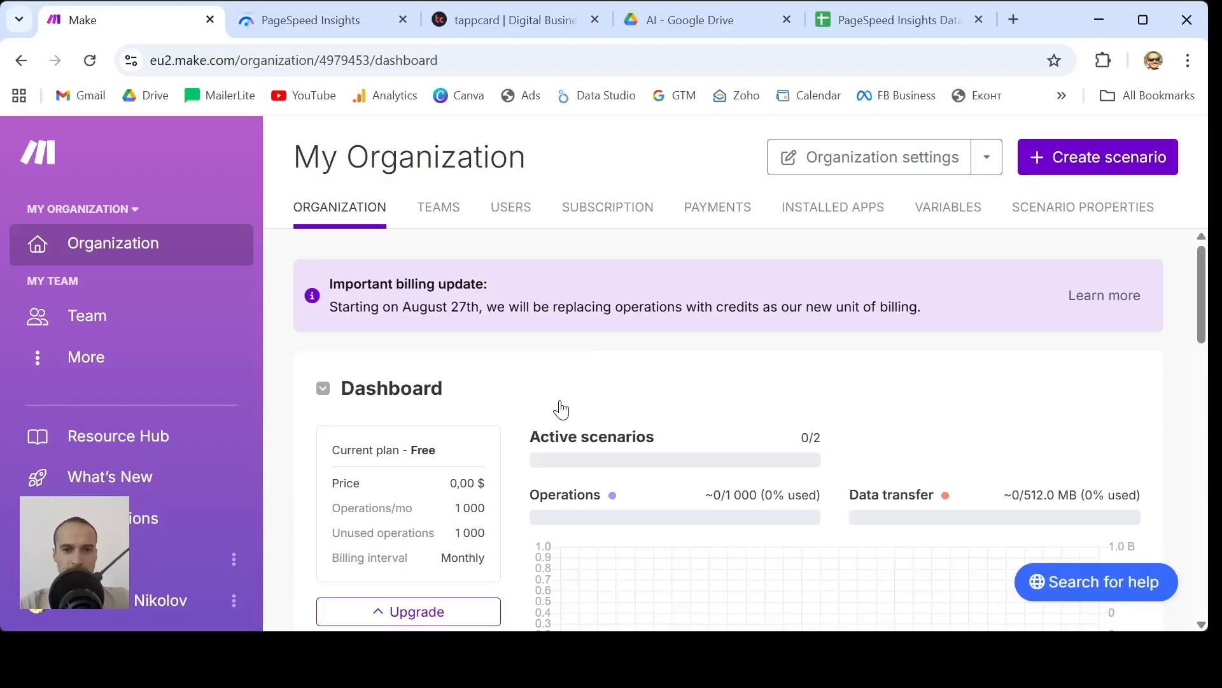
scroll(560, 410, "down", 2)
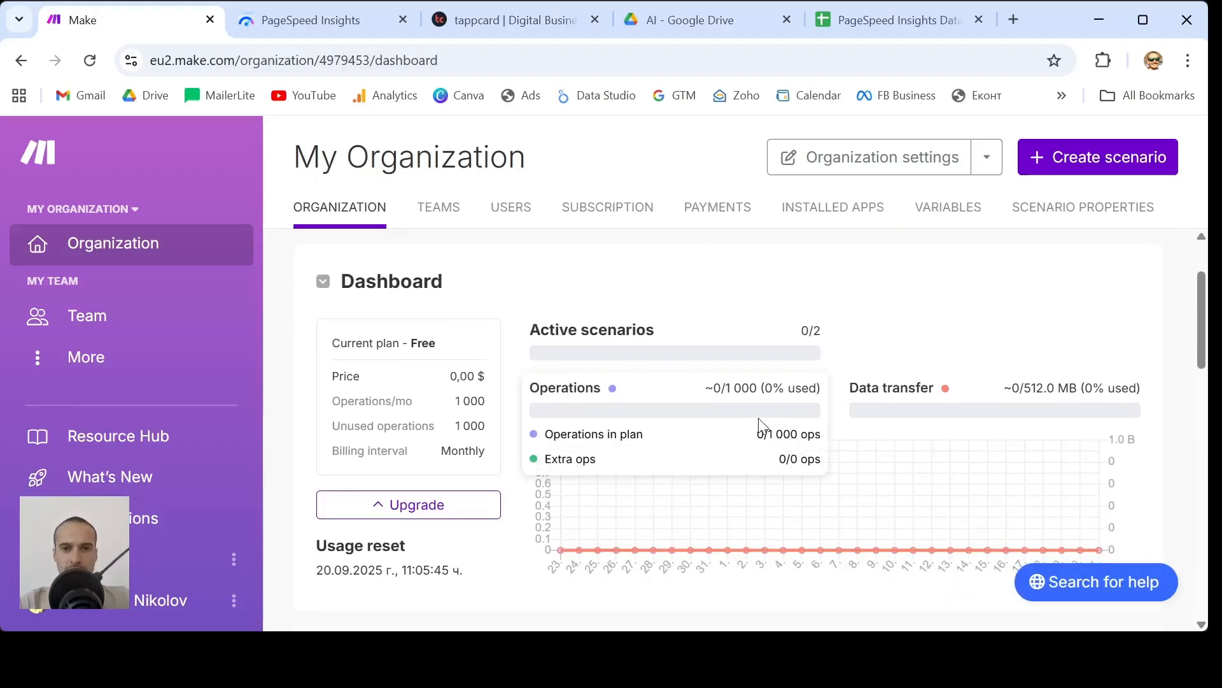
mouse_move(557, 422)
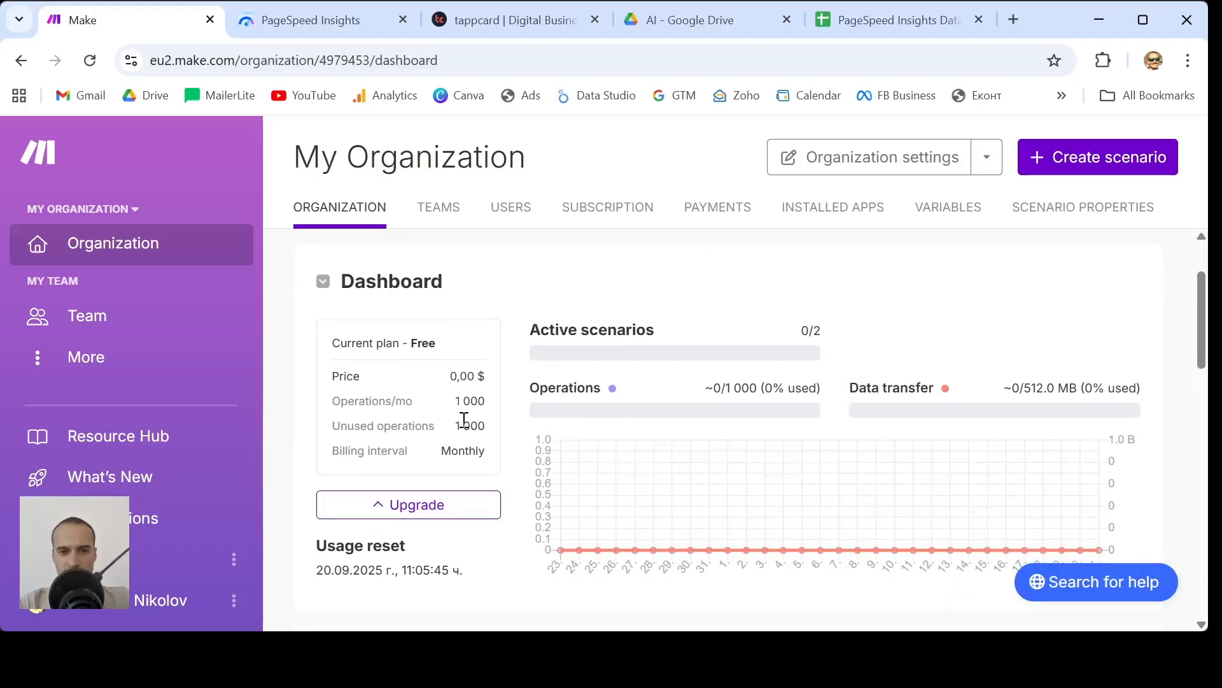
left_click_drag(450, 404, 502, 396)
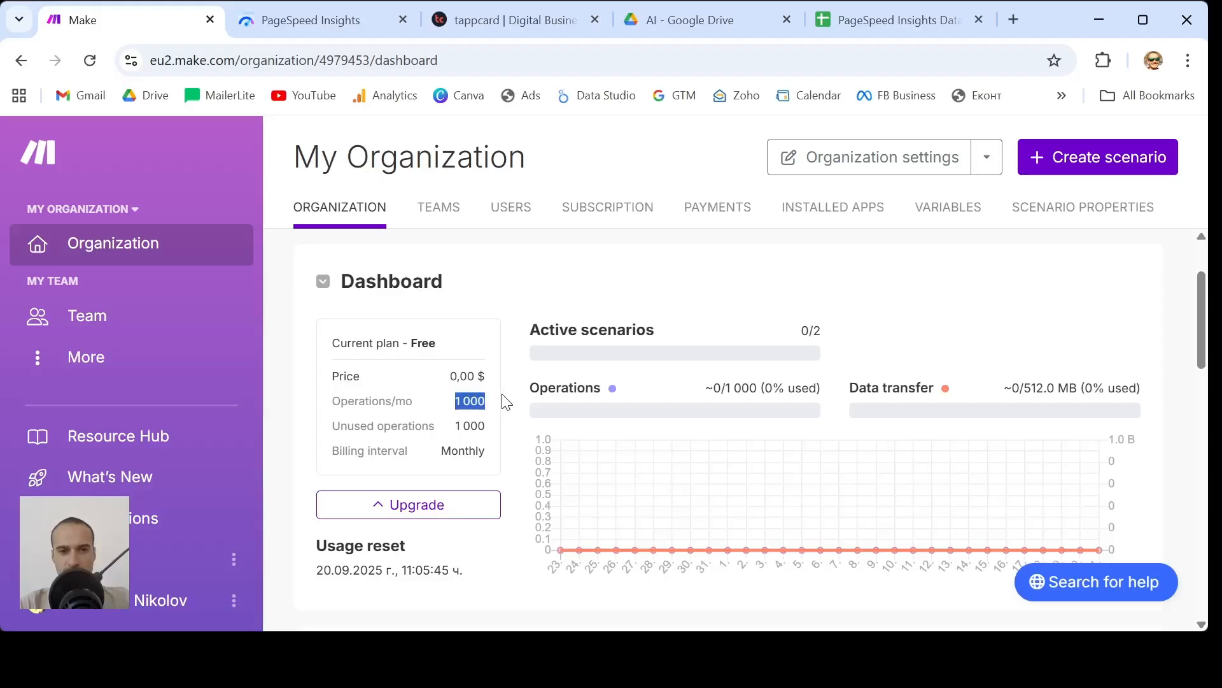
left_click(503, 401)
left_click_drag(441, 452, 487, 454)
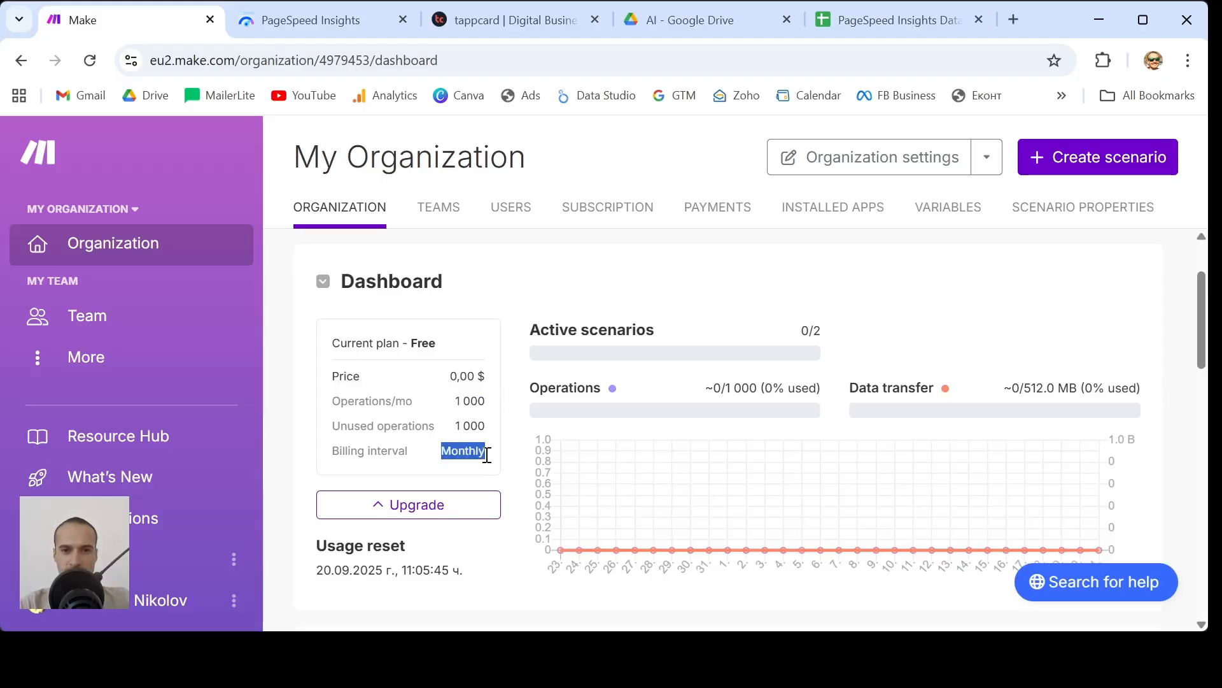
left_click(770, 281)
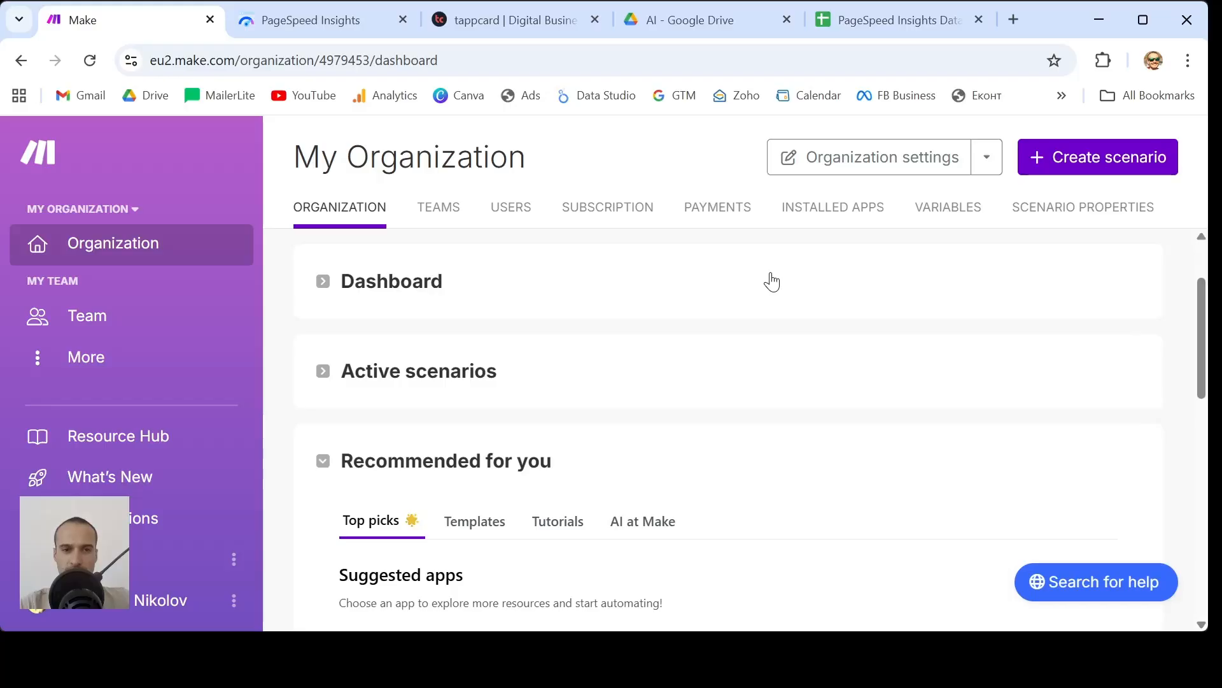
- Create a new scenario and add the HTTP "Make a request" module as its first module
left_click(1104, 169)
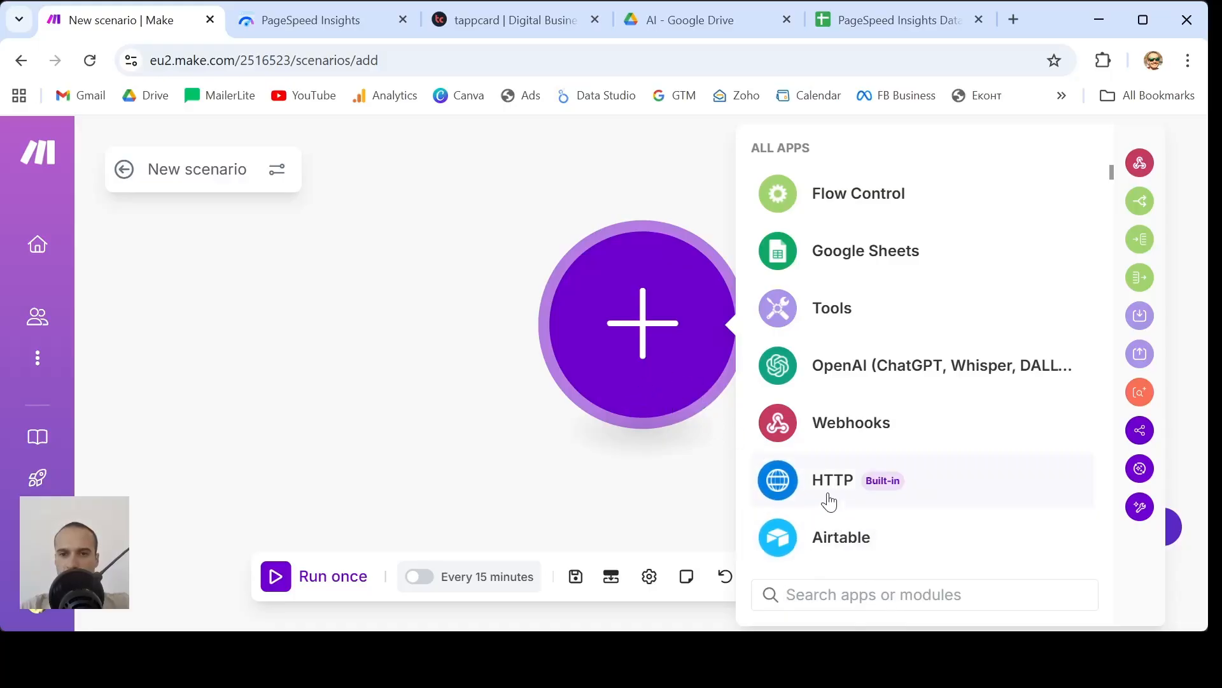
scroll(904, 233, "down", 15)
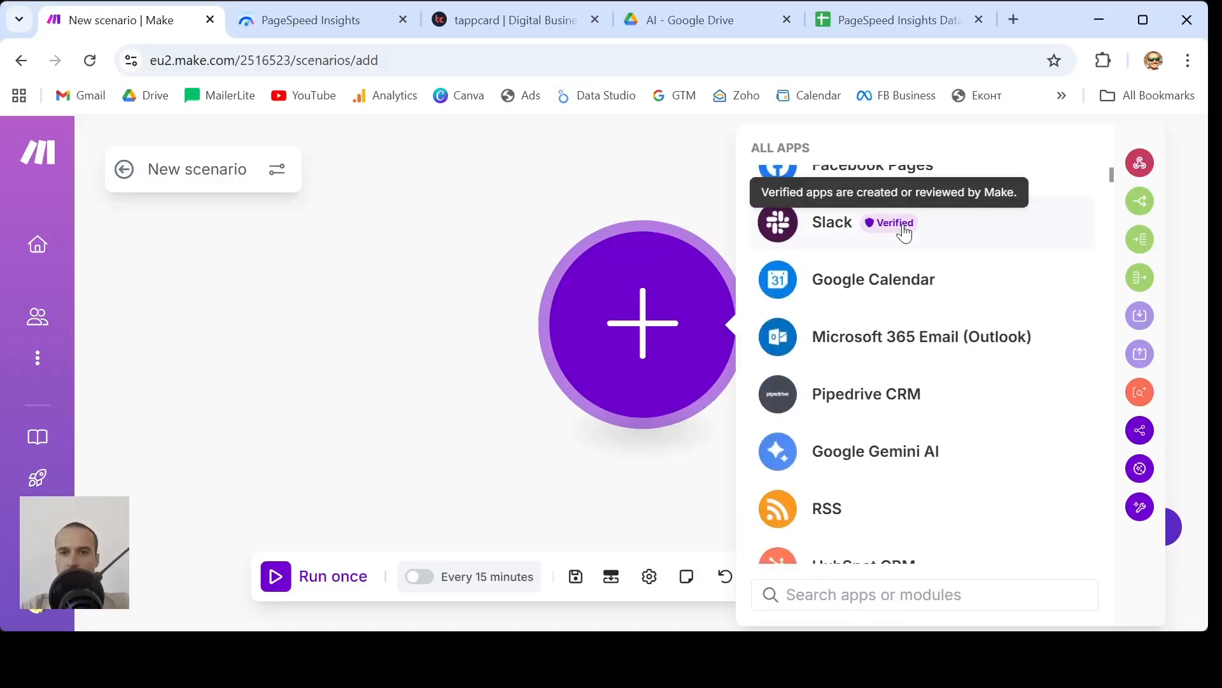
scroll(906, 234, "down", 5)
scroll(904, 233, "up", 18)
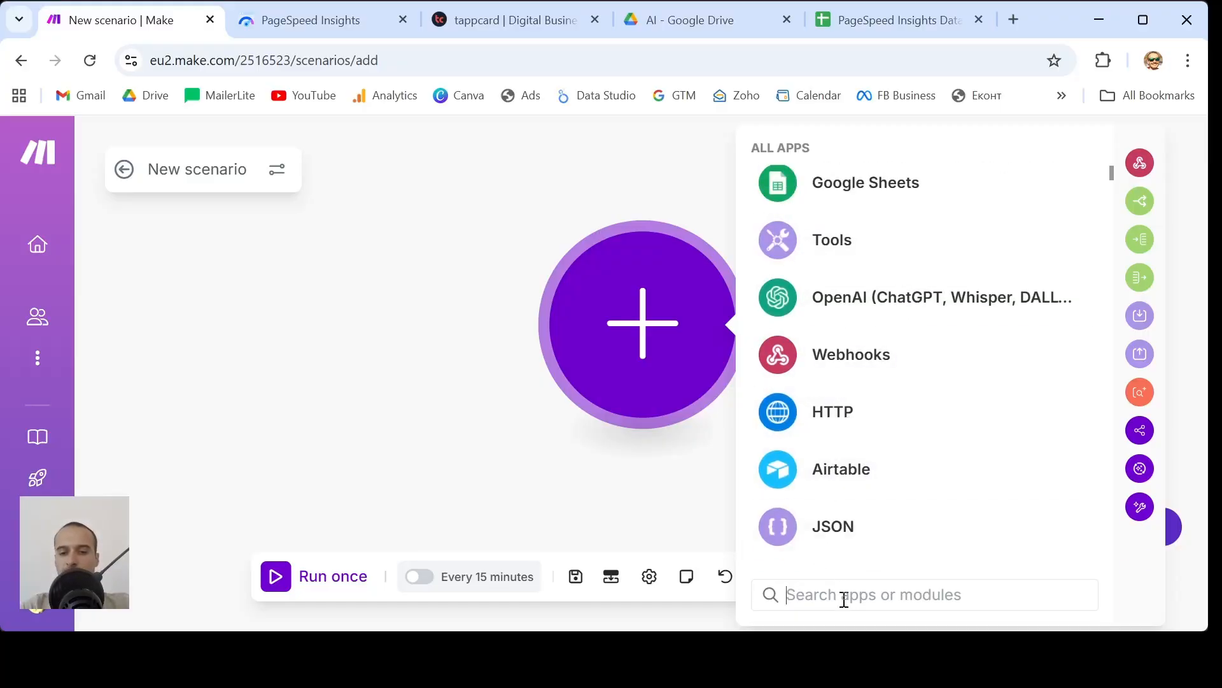
type("http")
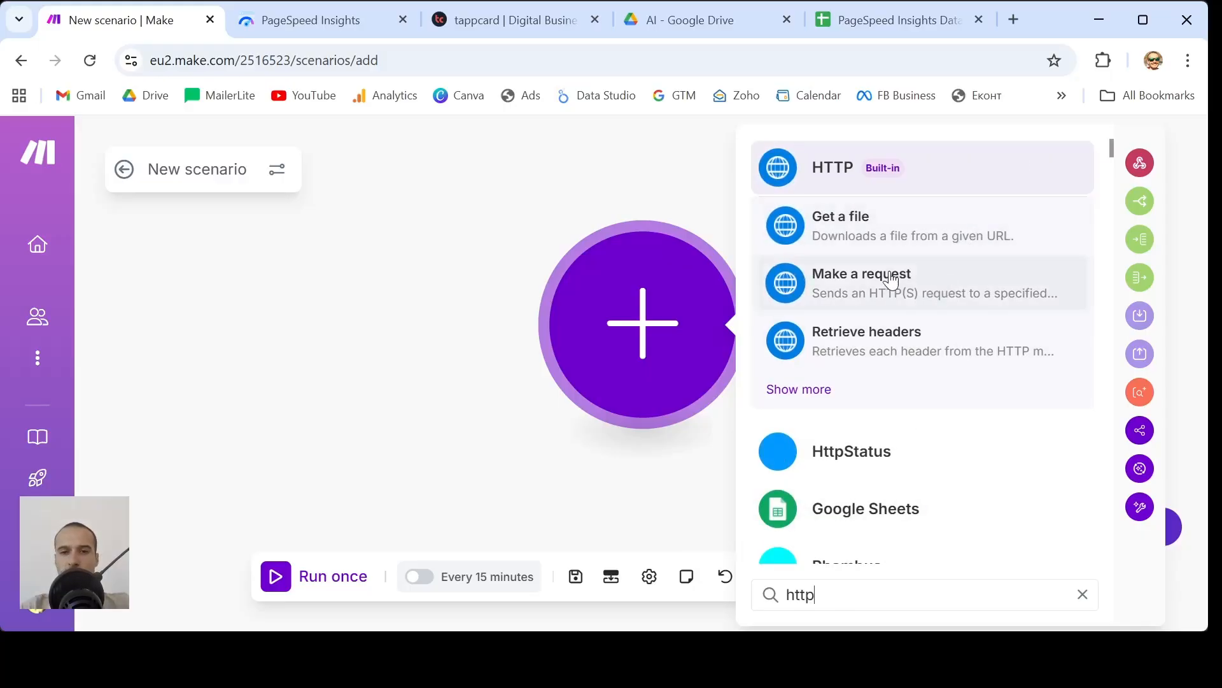
left_click(951, 284)
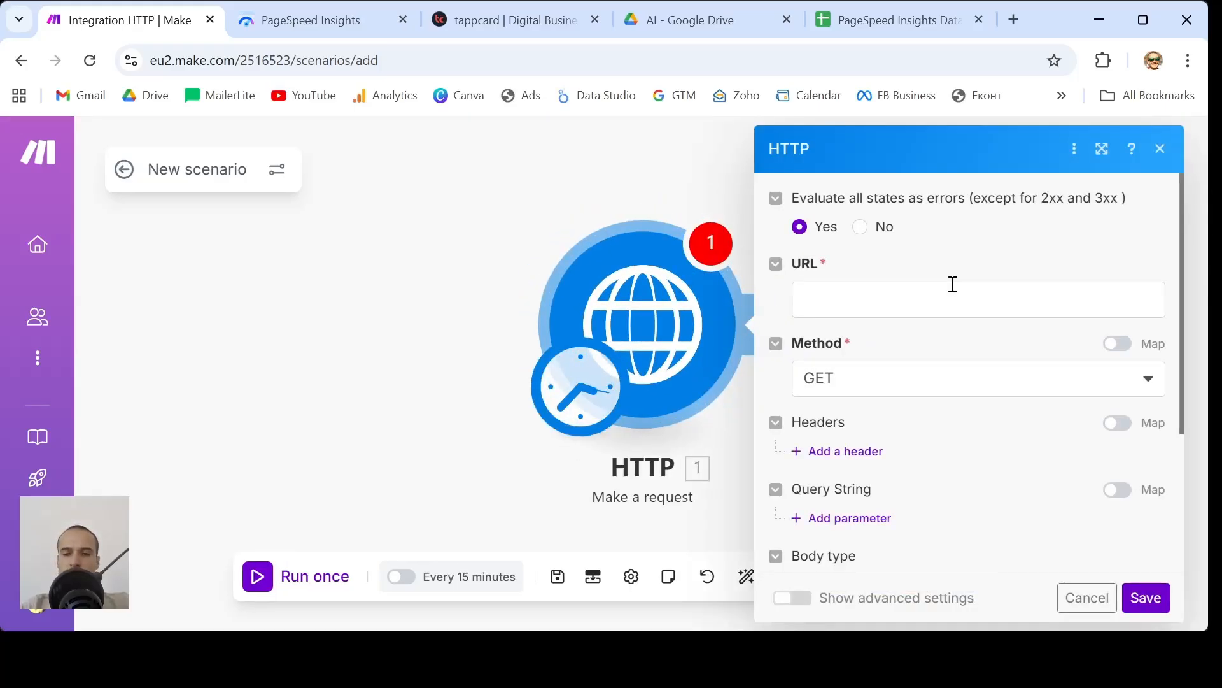
- Examine the HTTP module's request settings and put the cursor in its empty URL field
scroll(953, 284, "down", 2)
scroll(953, 284, "up", 2)
scroll(953, 284, "down", 1)
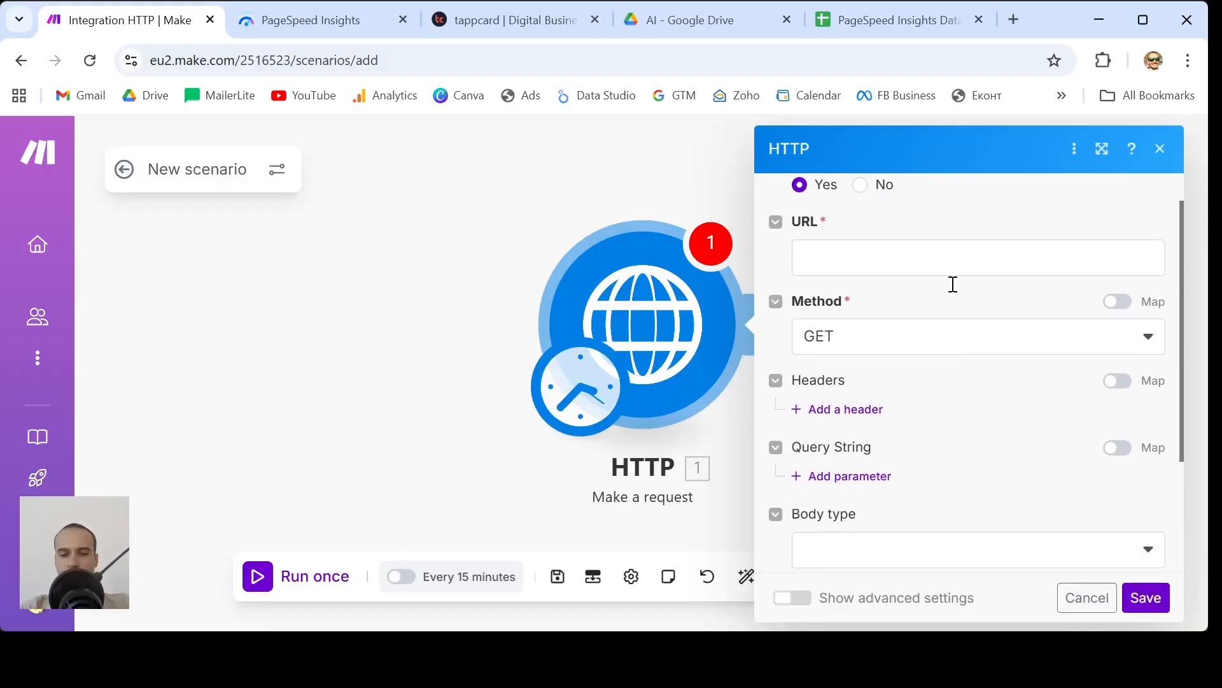
scroll(953, 285, "up", 1)
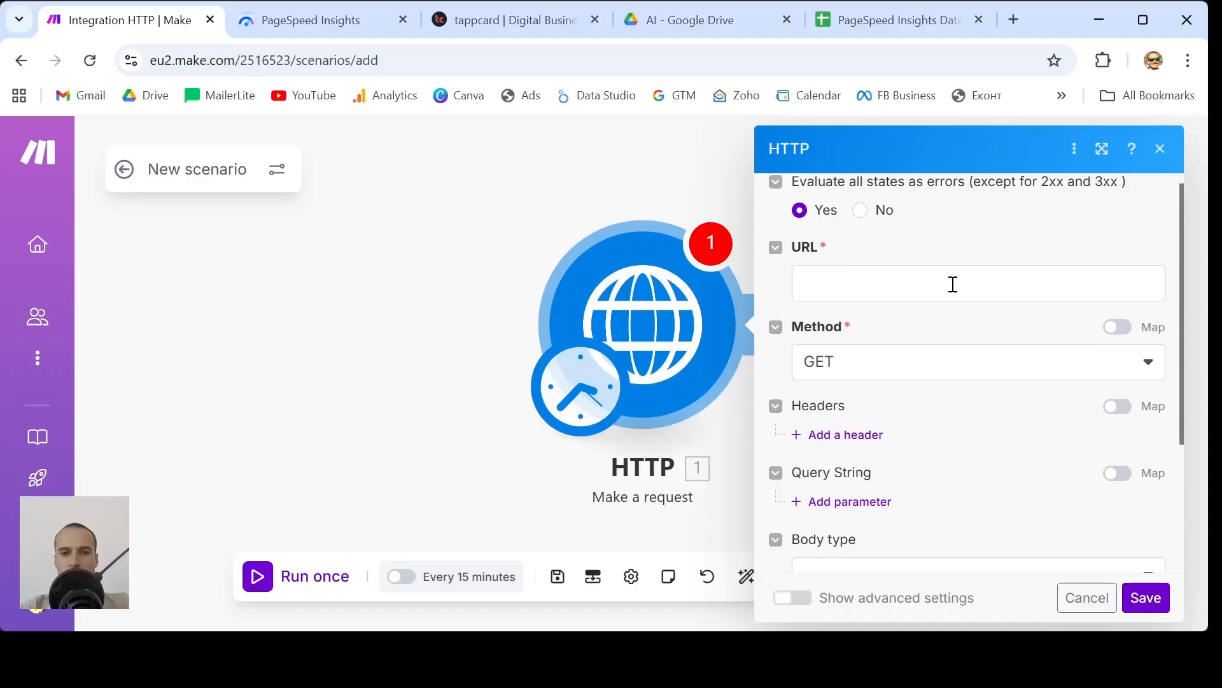
scroll(953, 284, "up", 1)
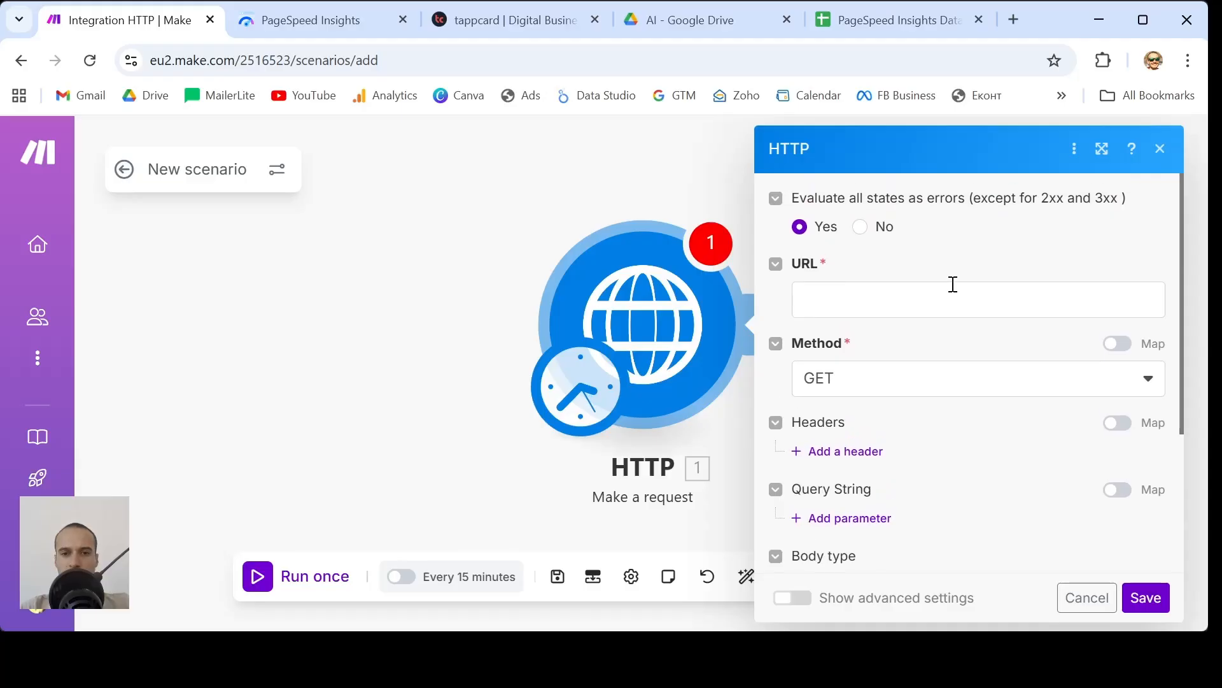
left_click(953, 284)
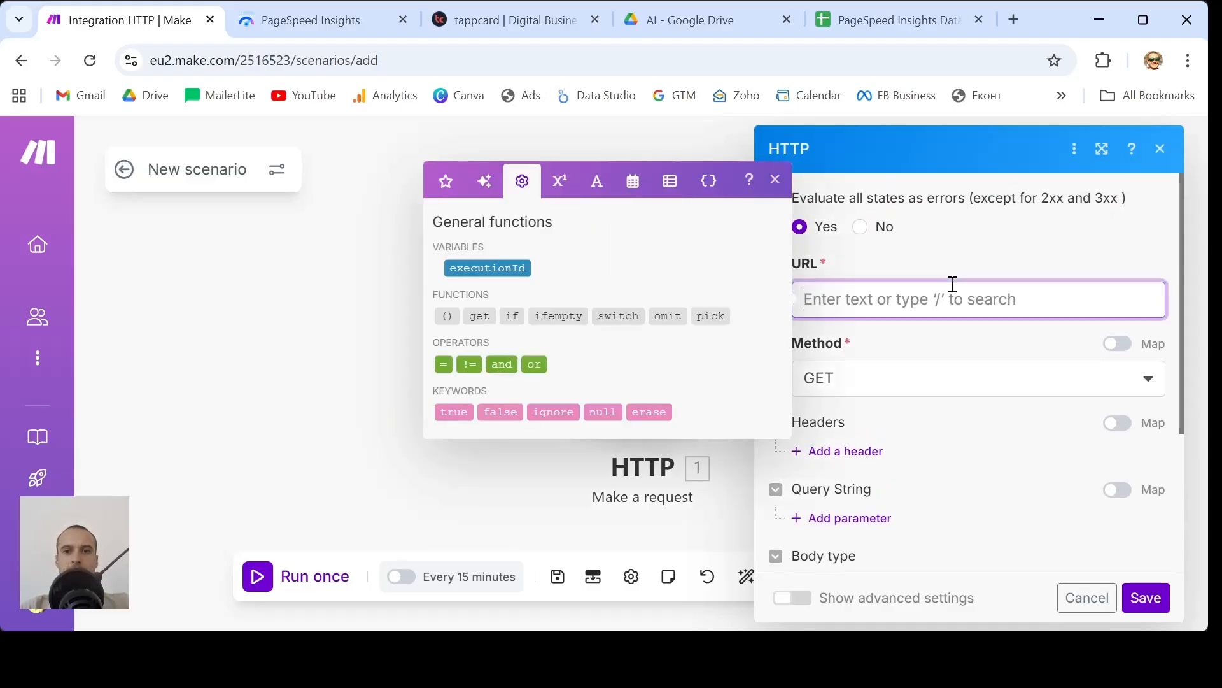
left_click(988, 248)
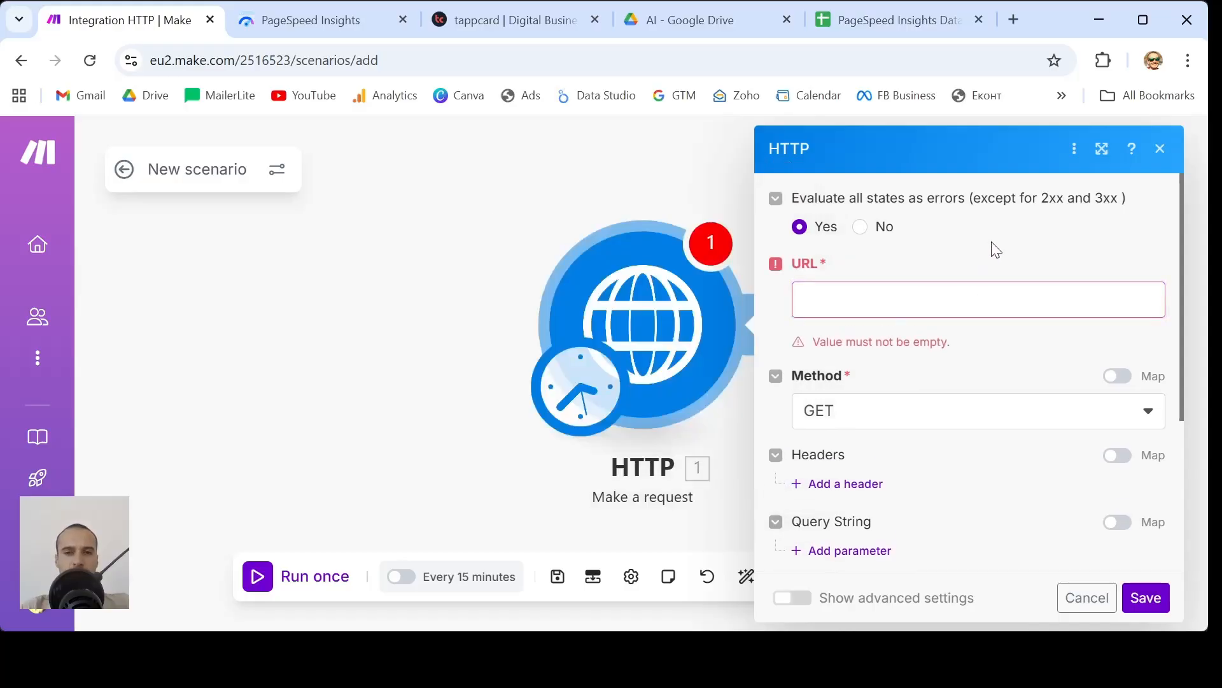
left_click(872, 304)
left_click(948, 263)
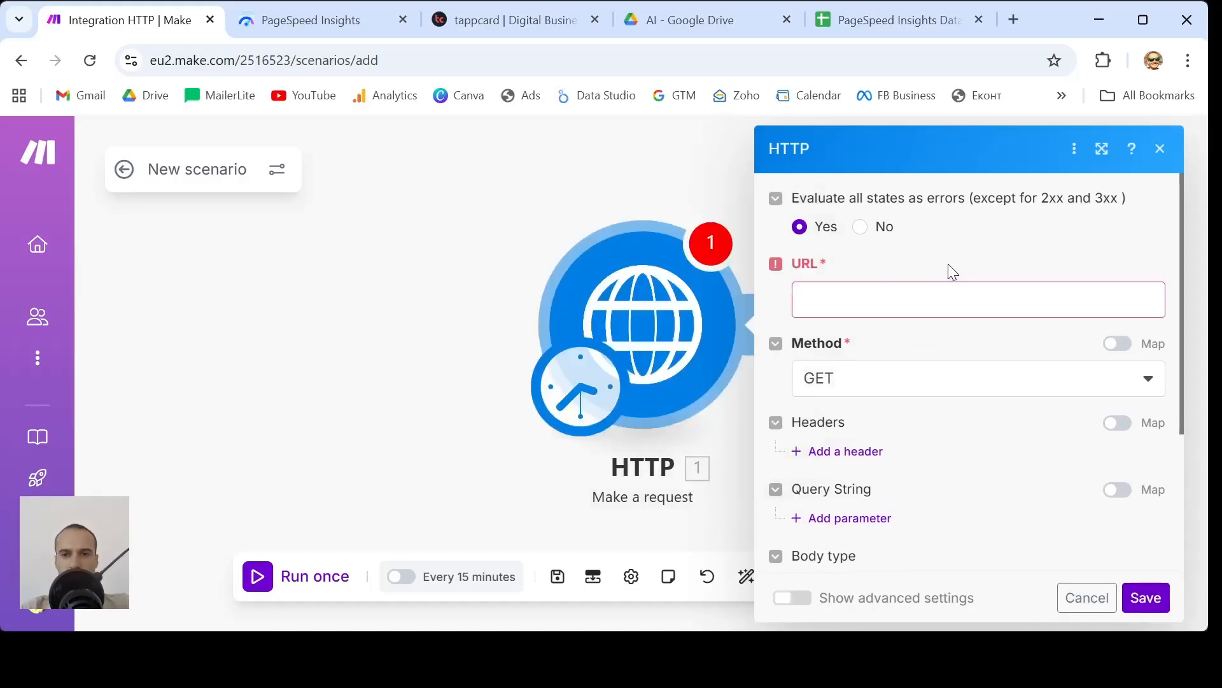
left_click(853, 306)
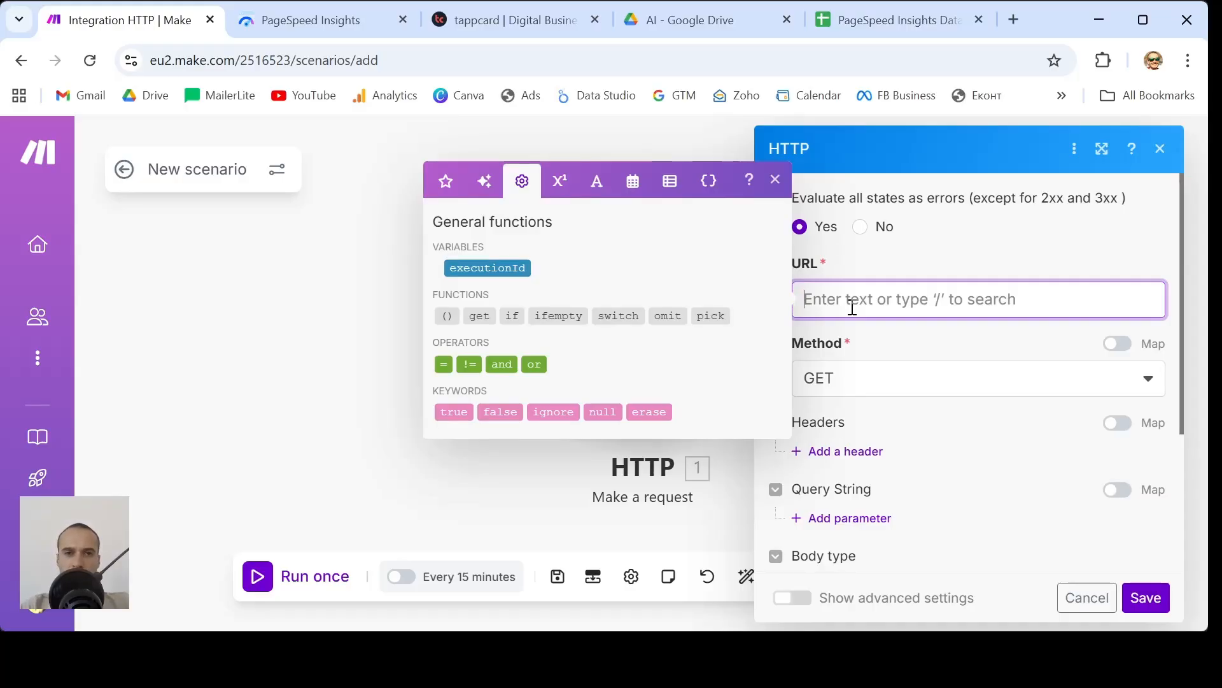
- Open the documentation from the PageSpeed Insights report and skim the About PageSpeed Insights page
left_click(327, 21)
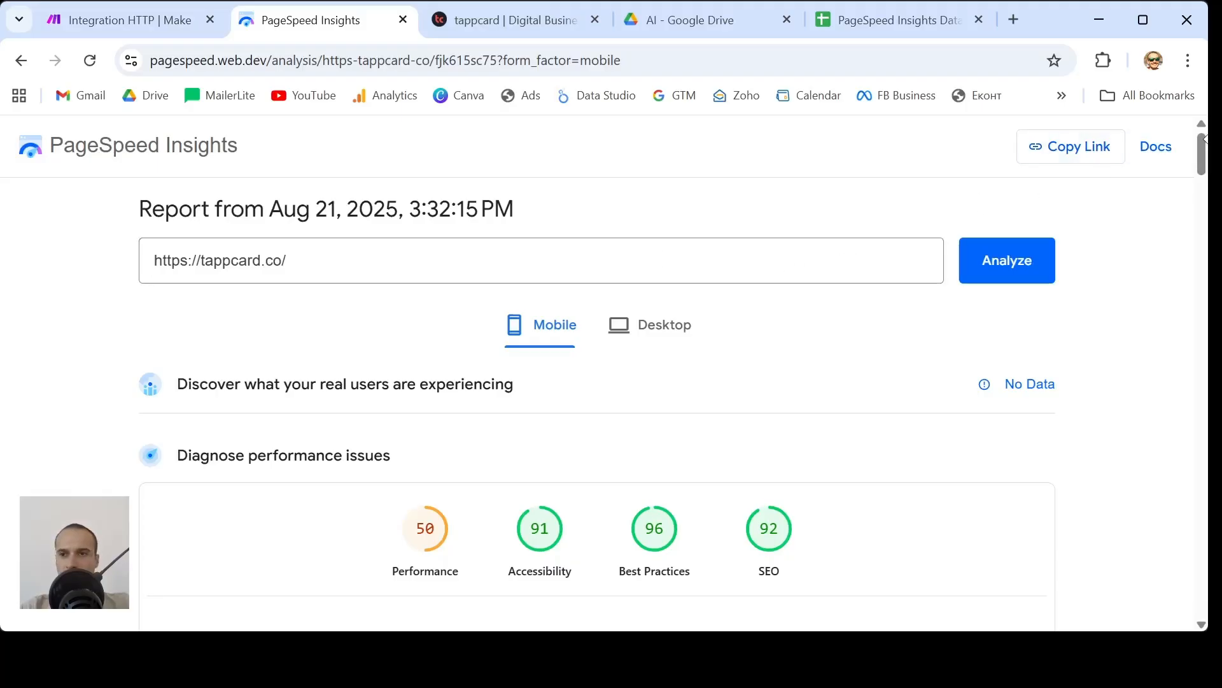
left_click(1167, 156)
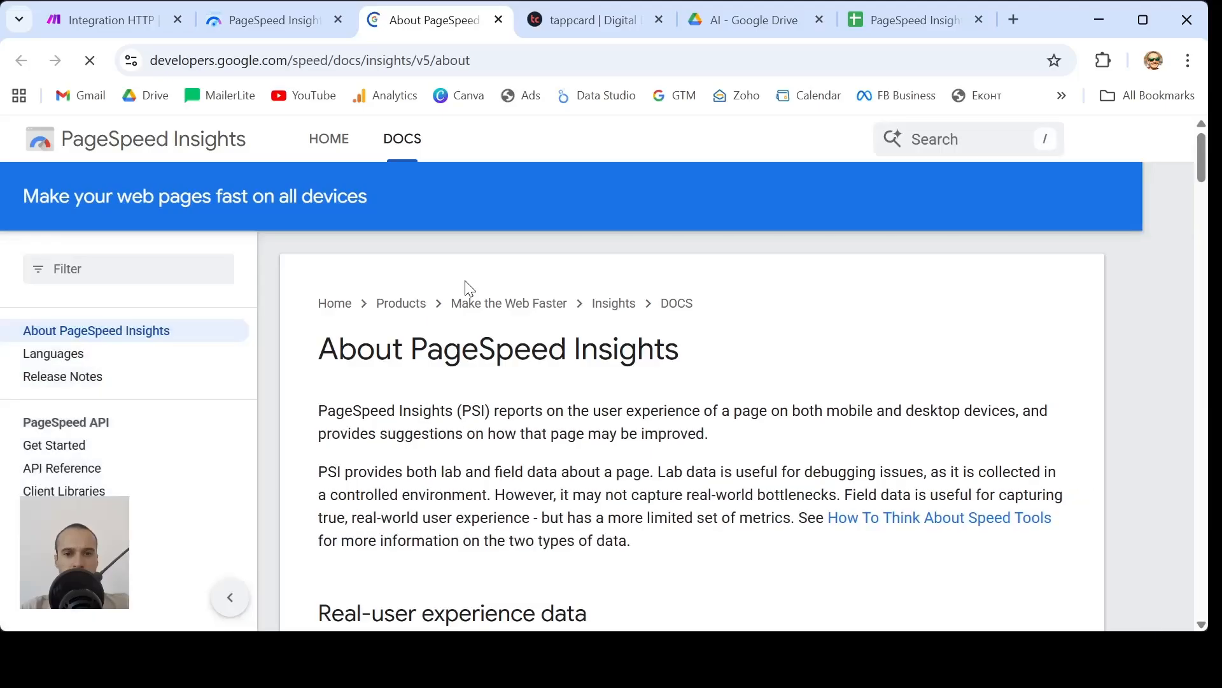
scroll(467, 283, "down", 3)
scroll(467, 282, "down", 15)
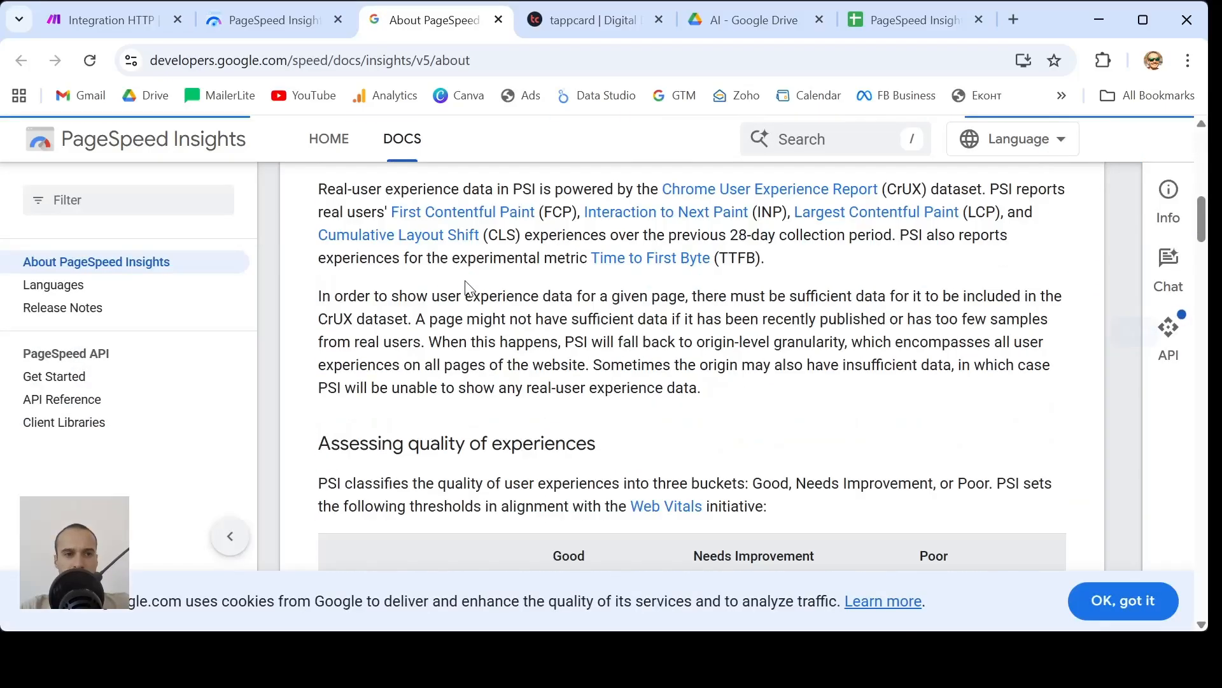
scroll(467, 282, "down", 12)
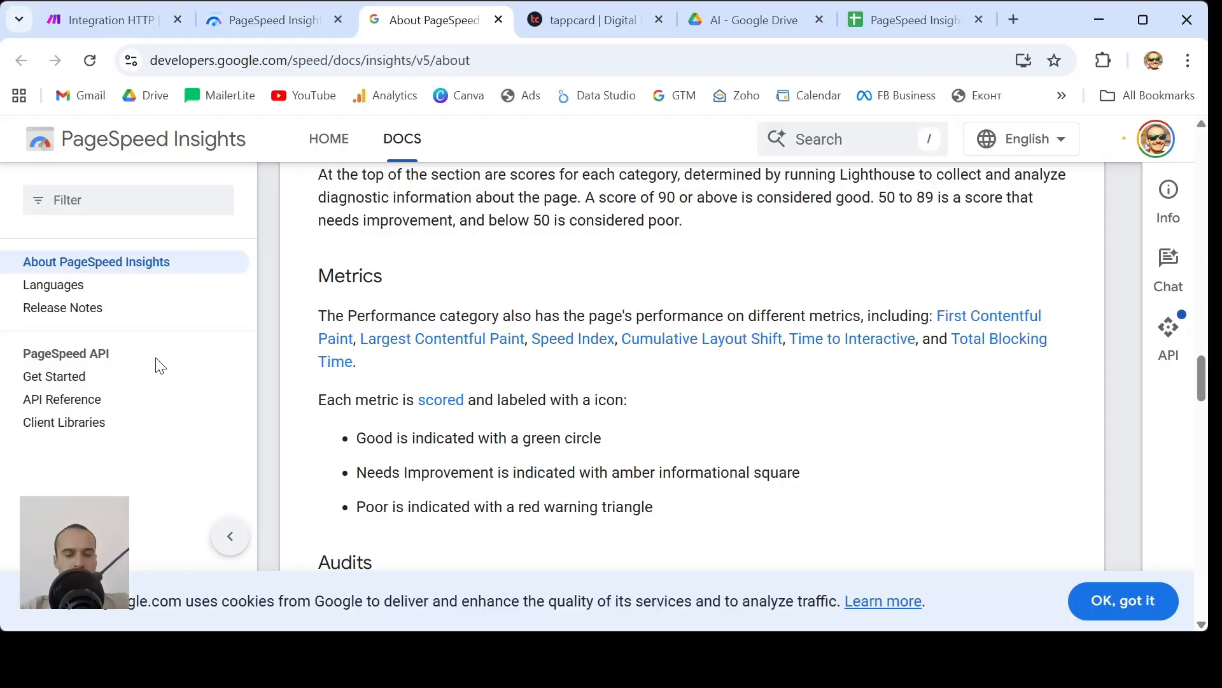
scroll(159, 365, "down", 5)
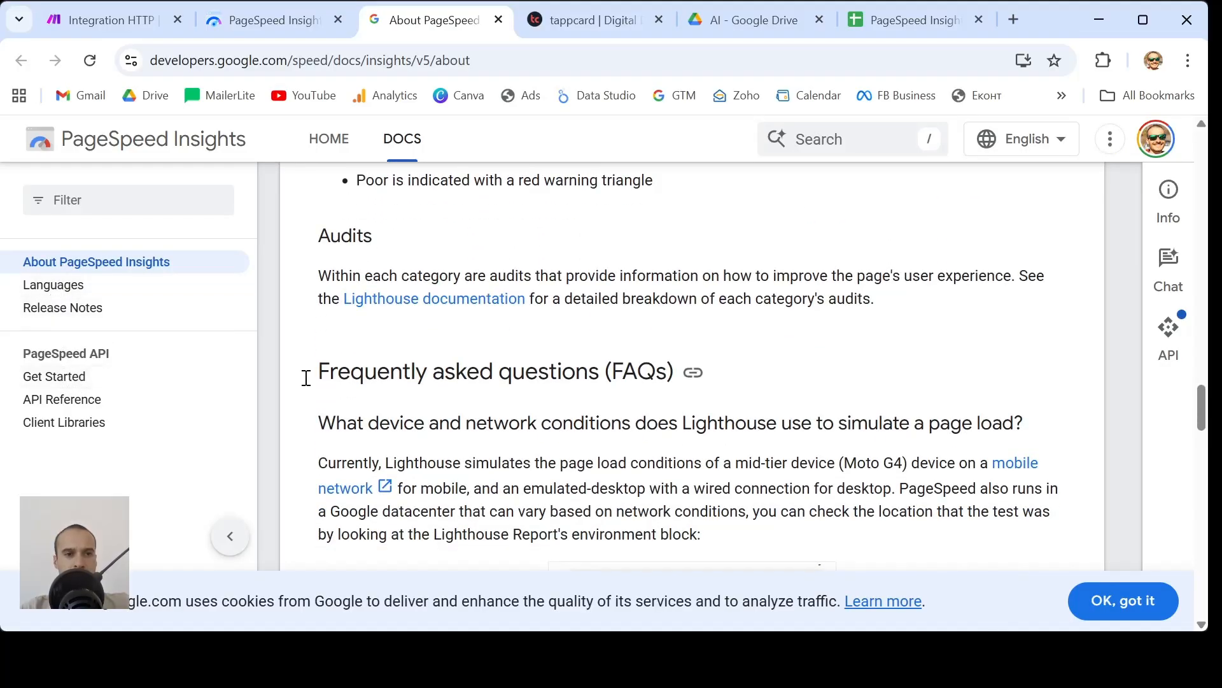
- Open the PageSpeed API Get Started guide and examine its API key section and curl request example
left_click(74, 380)
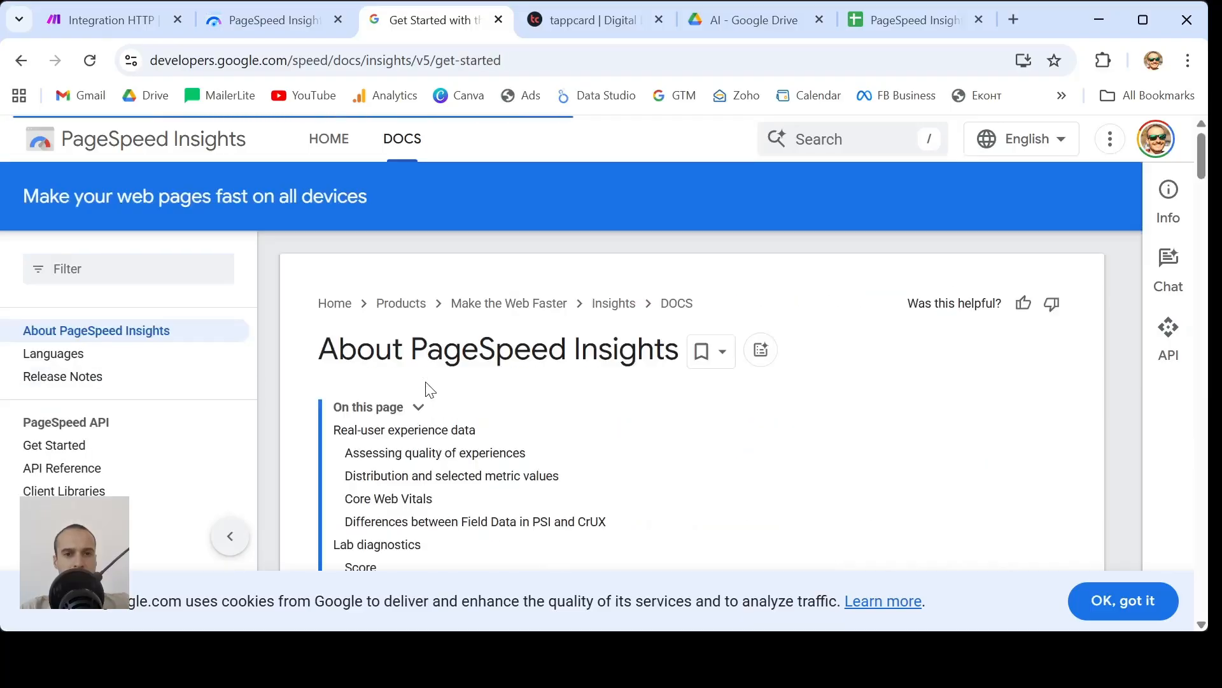
scroll(742, 411, "down", 3)
scroll(743, 413, "down", 4)
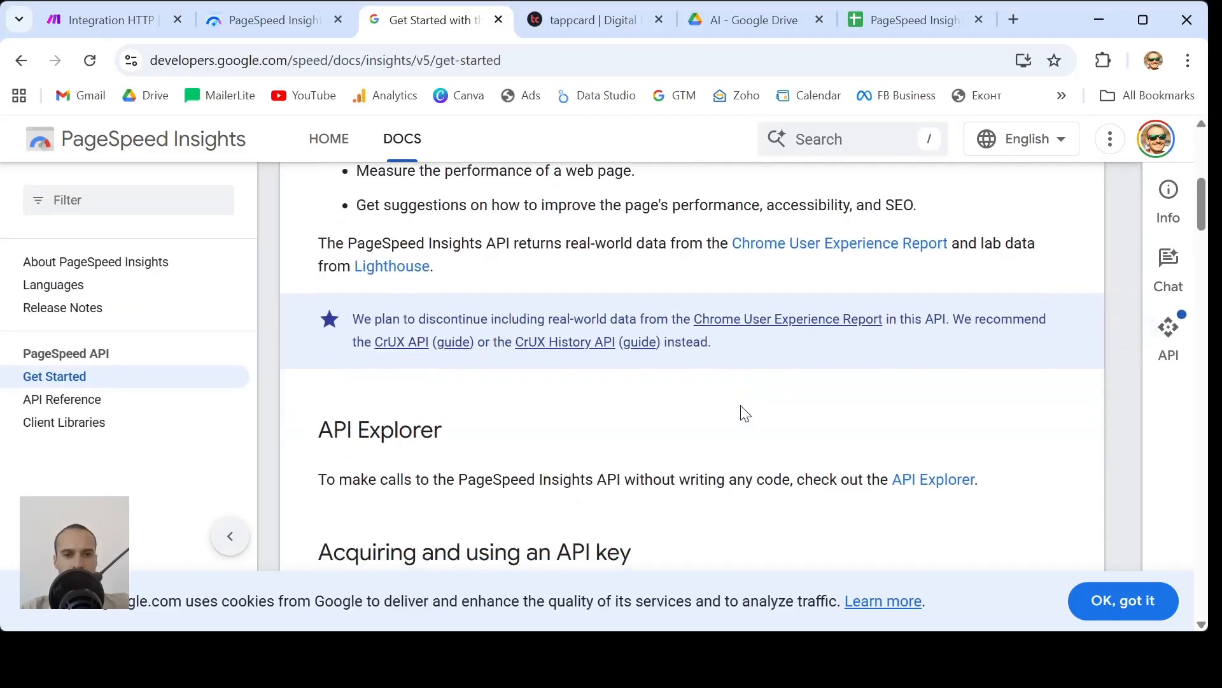
scroll(743, 411, "down", 4)
scroll(742, 406, "down", 1)
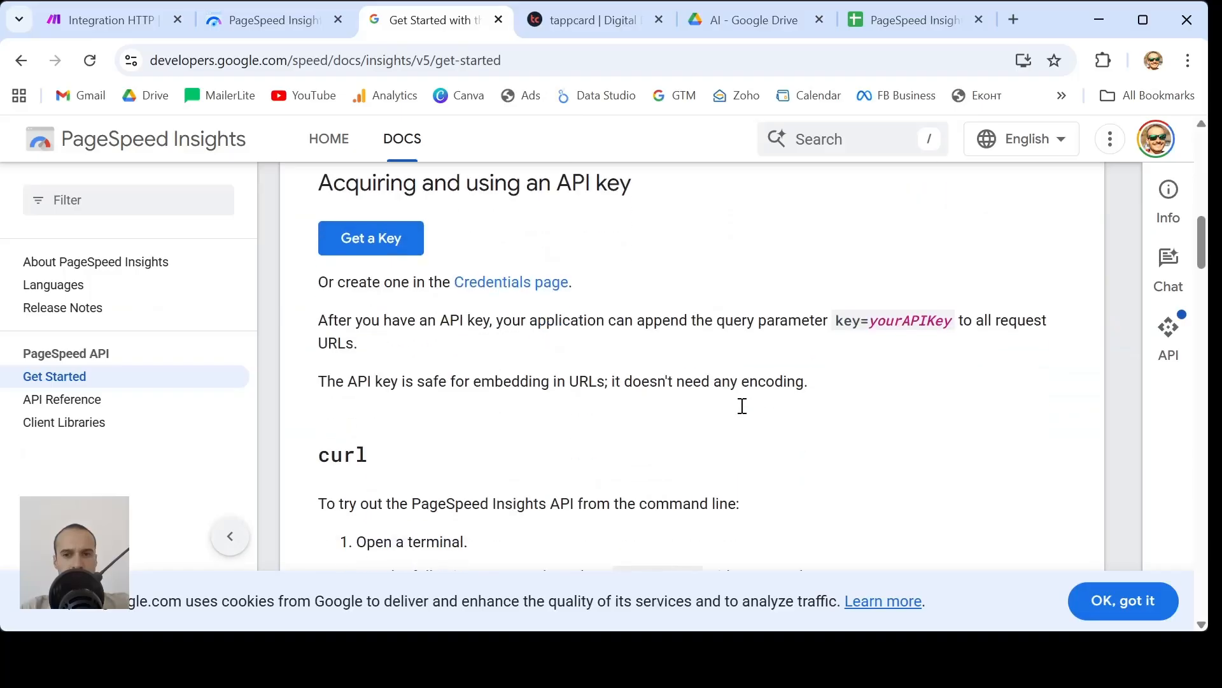
scroll(741, 412, "down", 4)
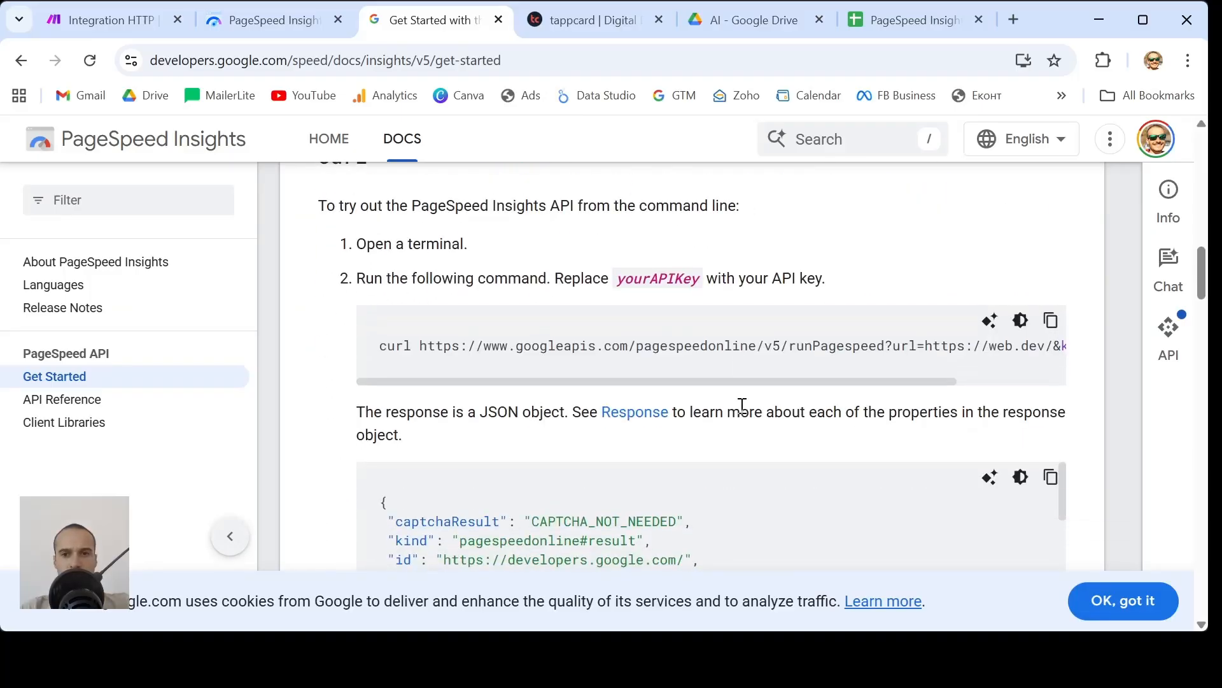
scroll(742, 405, "down", 1)
scroll(739, 404, "up", 1)
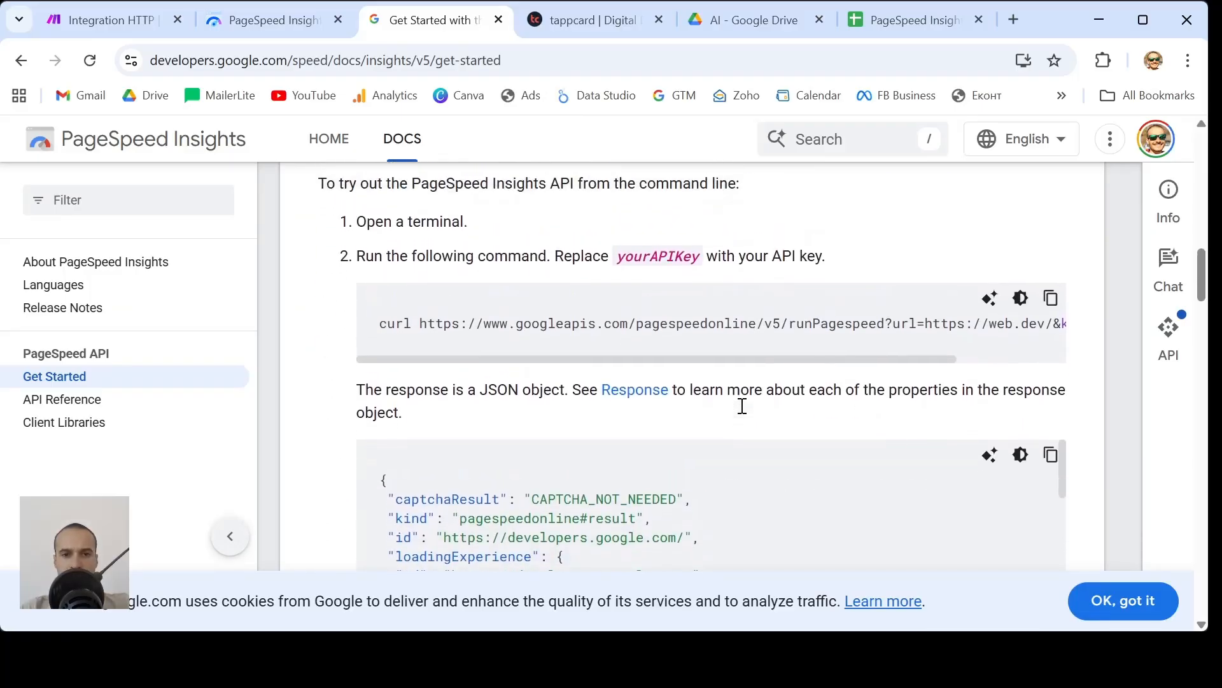
scroll(778, 321, "right", 2)
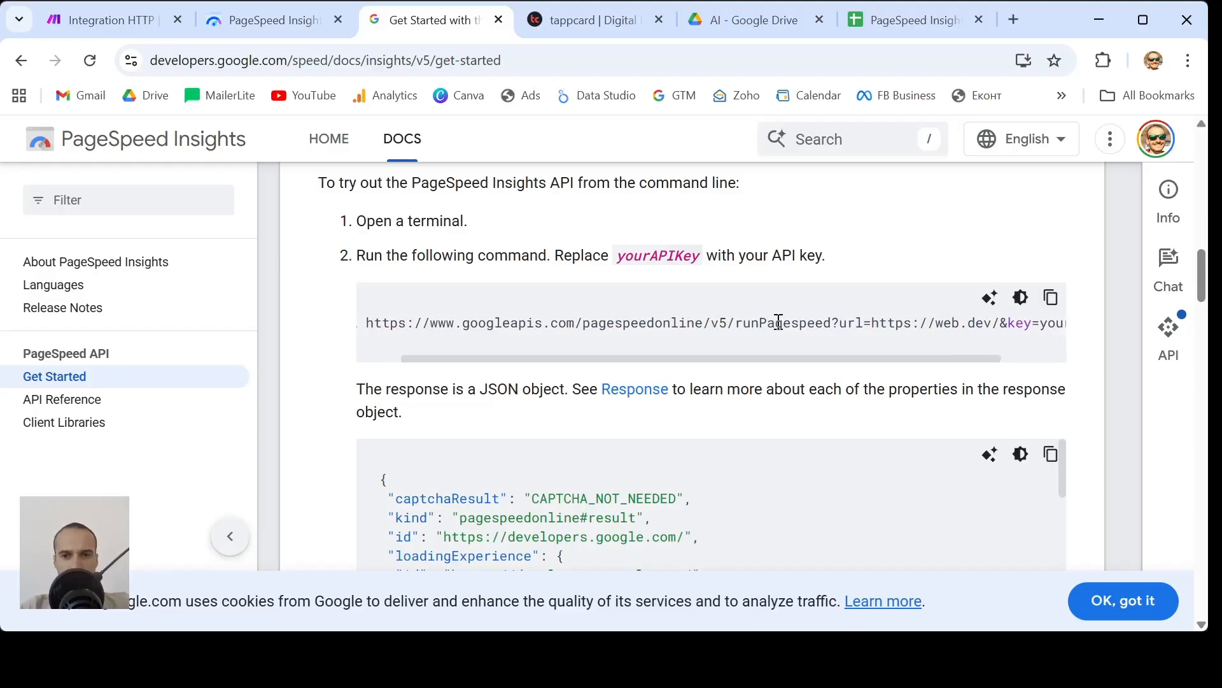
scroll(777, 321, "left", 2)
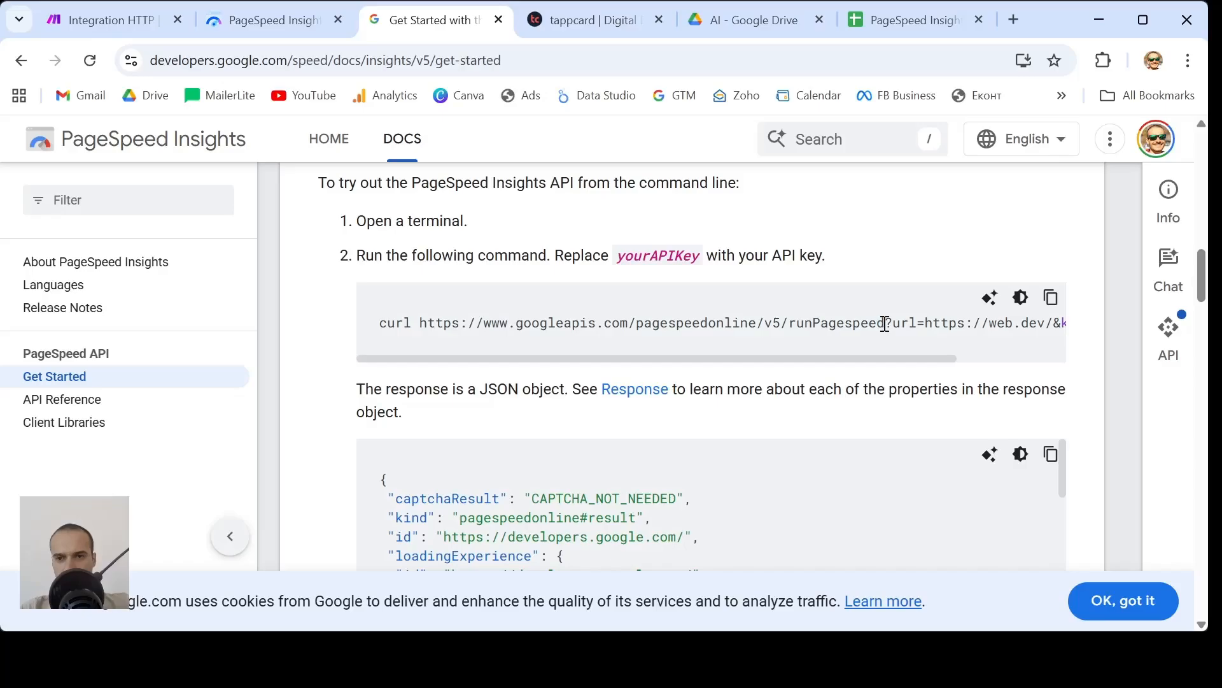
left_click_drag(887, 325, 858, 329)
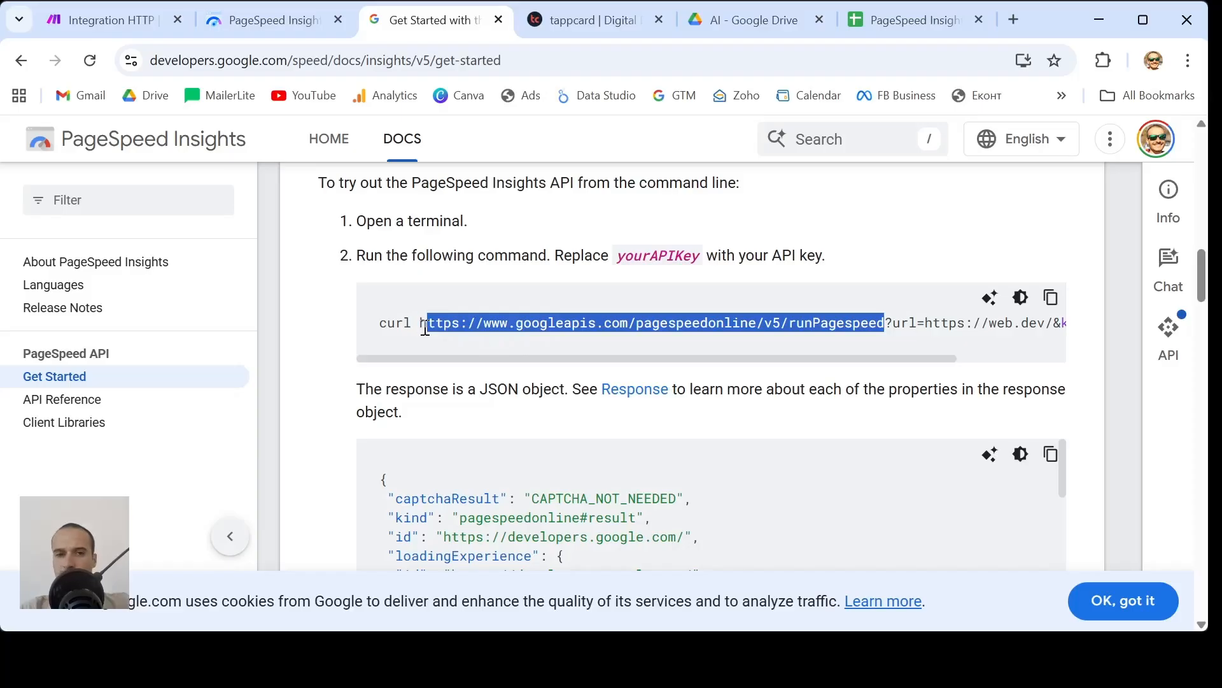
left_click_drag(425, 329, 423, 329)
key("ctrl+c")
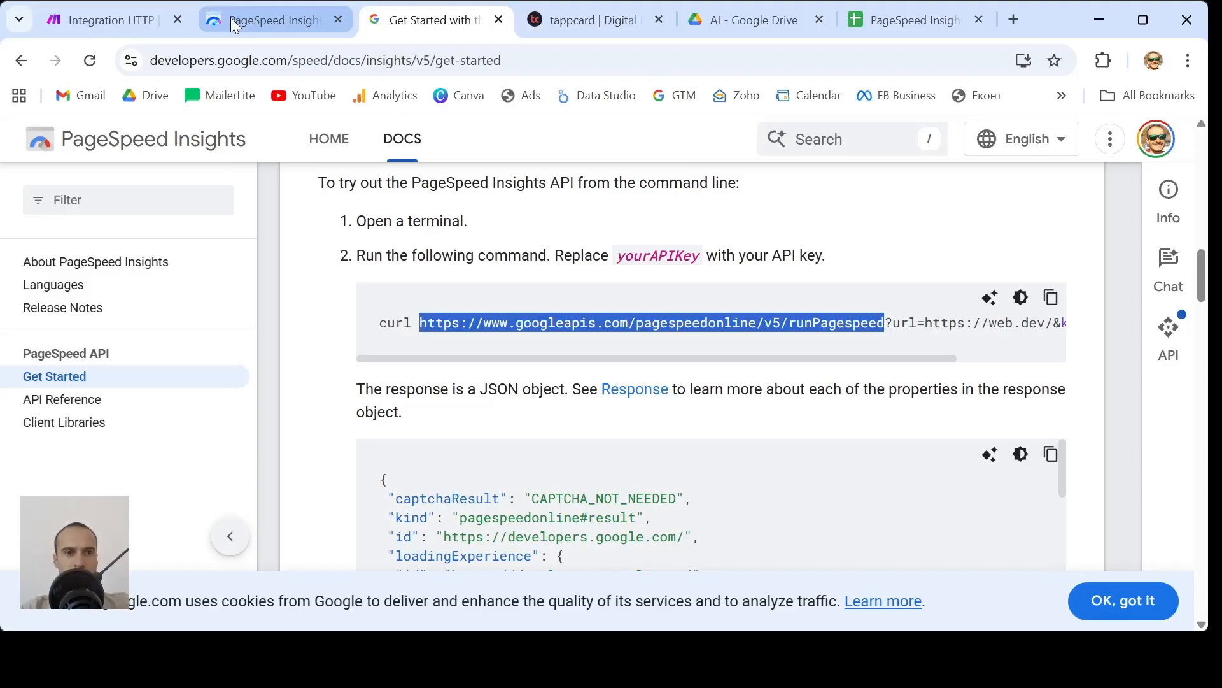
left_click(93, 20)
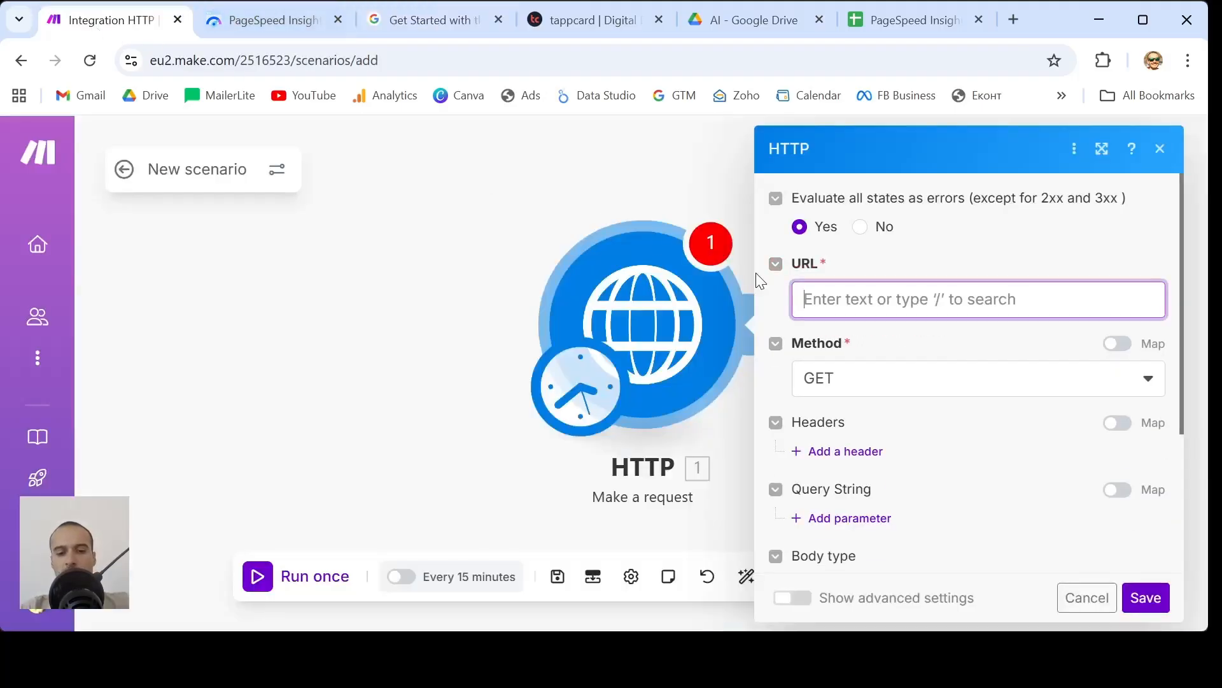
key("ctrl+v")
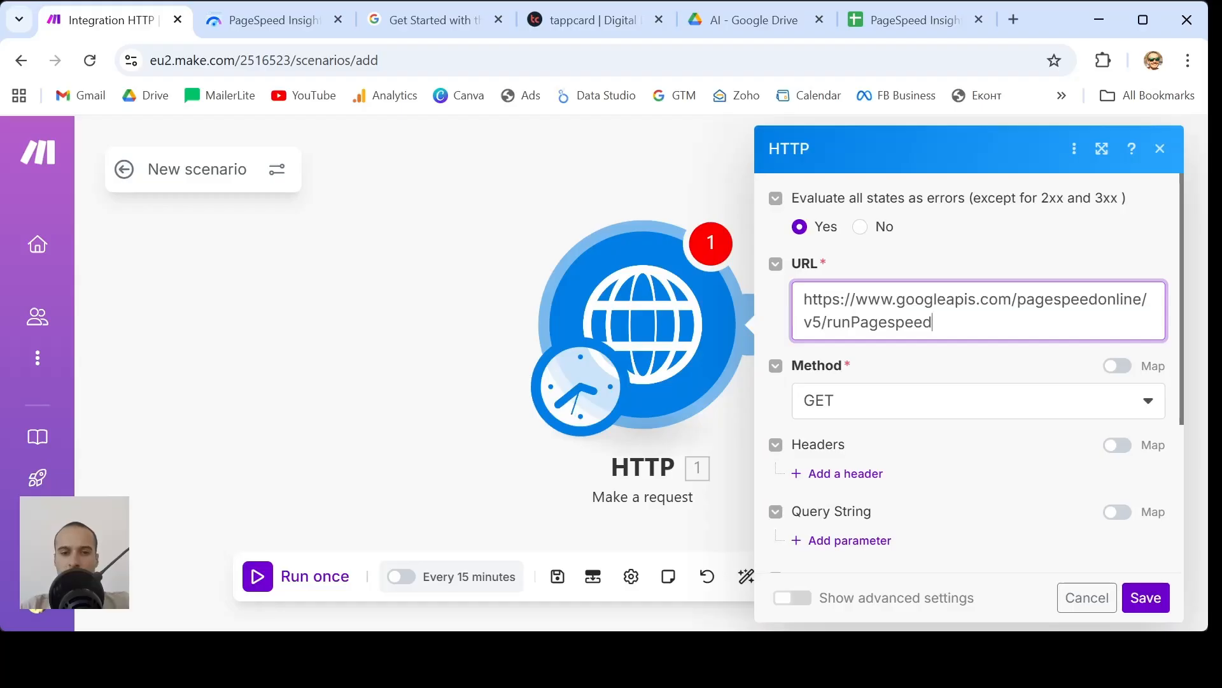
left_click(647, 586)
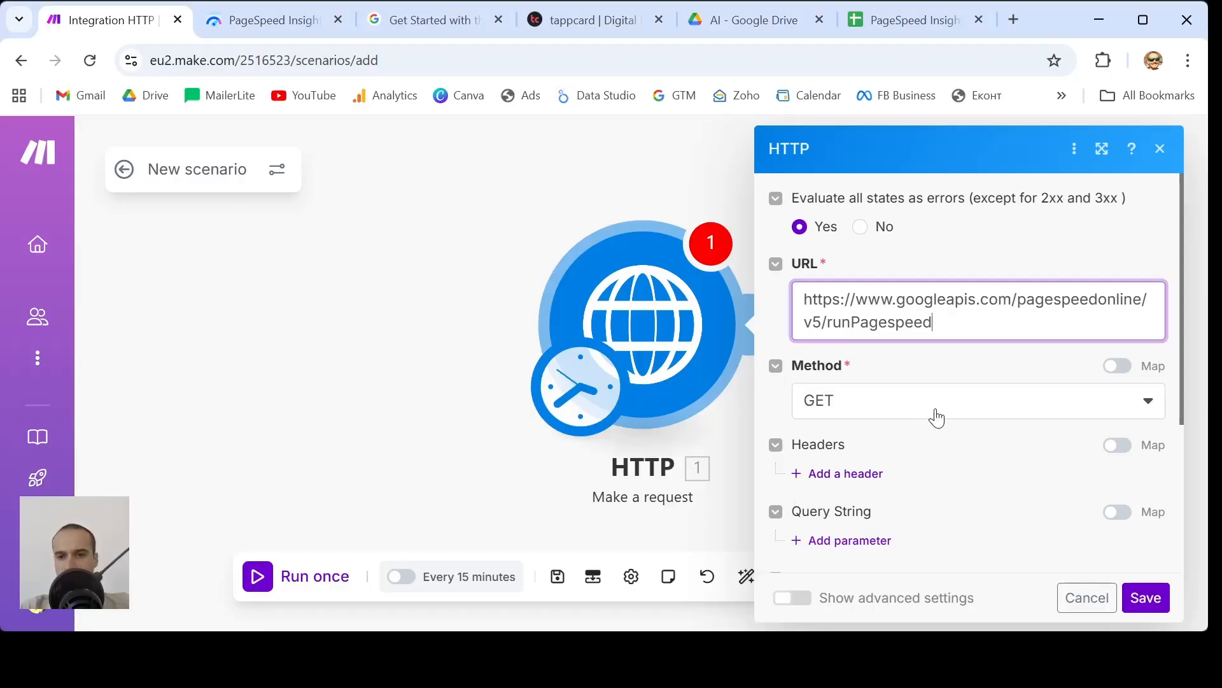
scroll(936, 418, "down", 2)
scroll(937, 418, "down", 1)
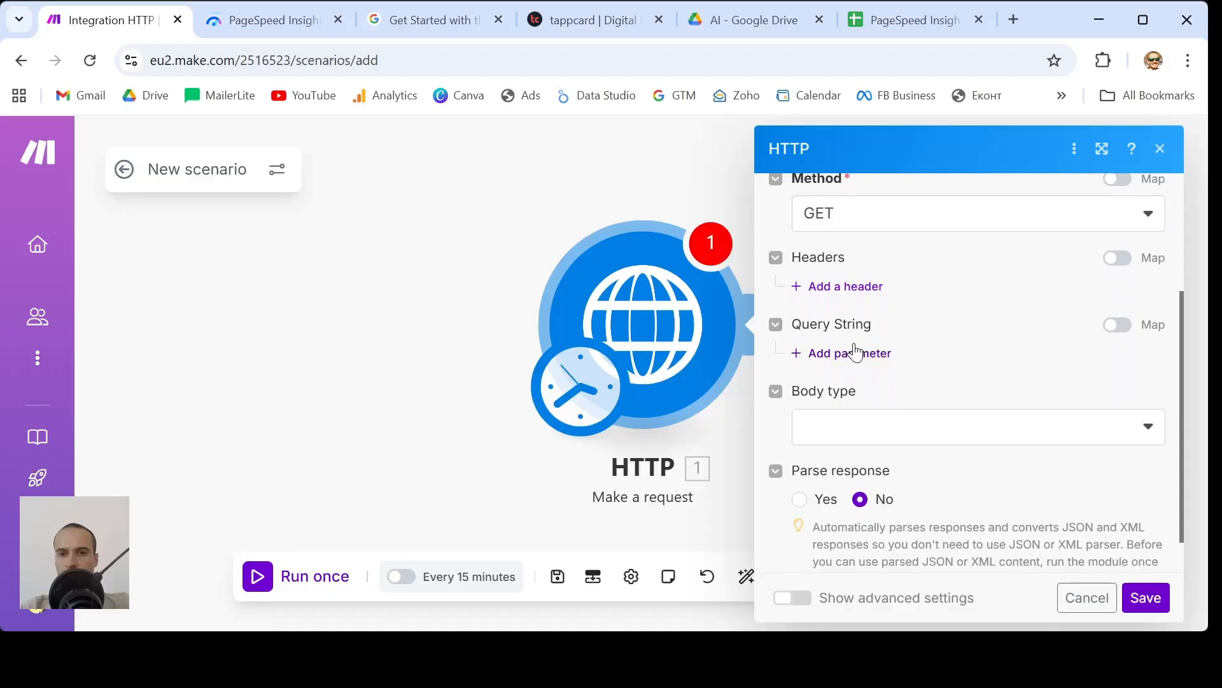
left_click(840, 354)
left_click(892, 417)
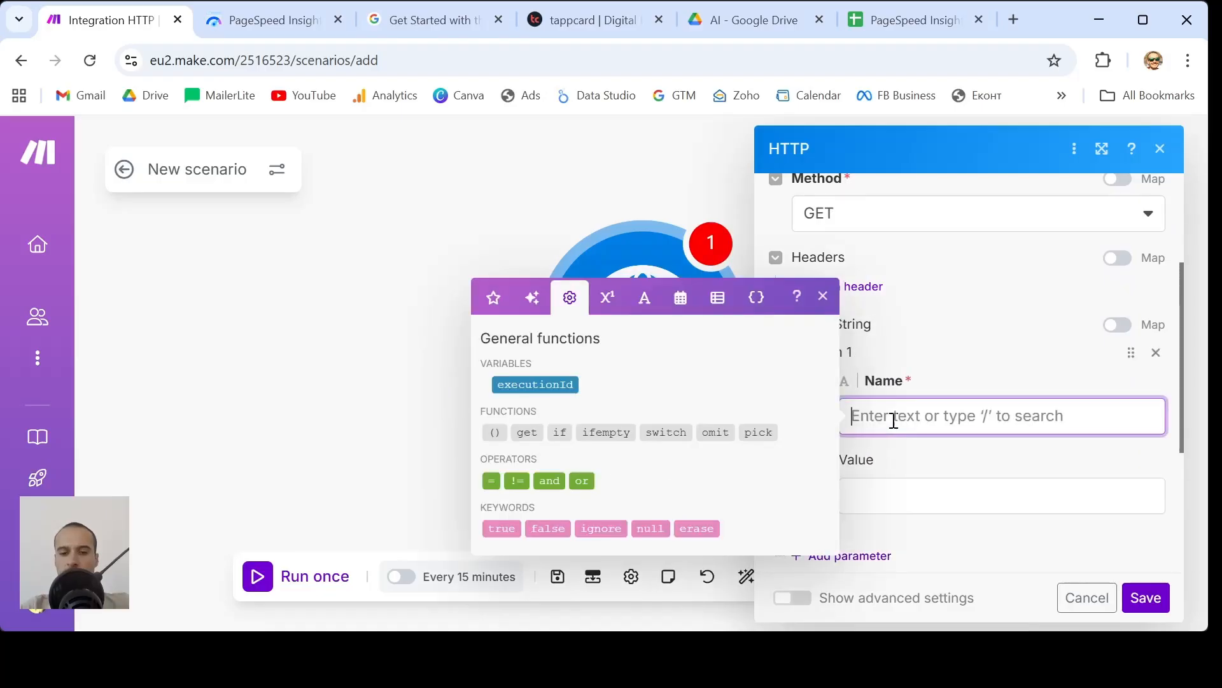
type("url")
scroll(894, 420, "down", 3)
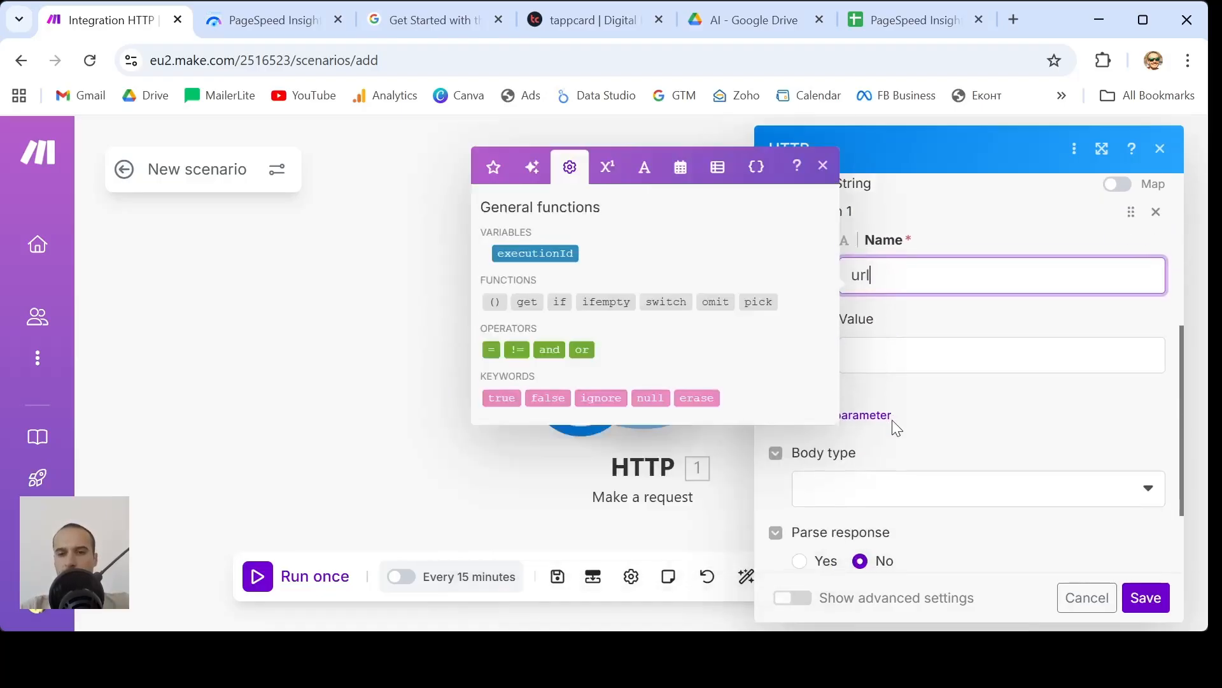
left_click(947, 349)
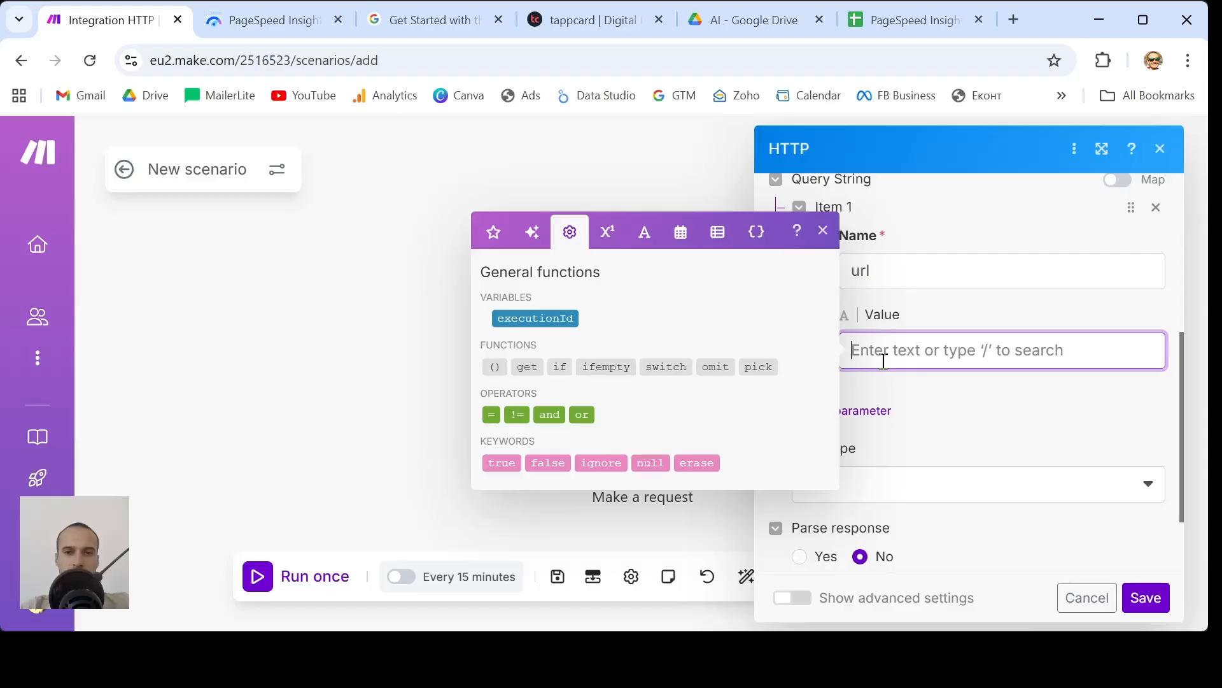
left_click(568, 19)
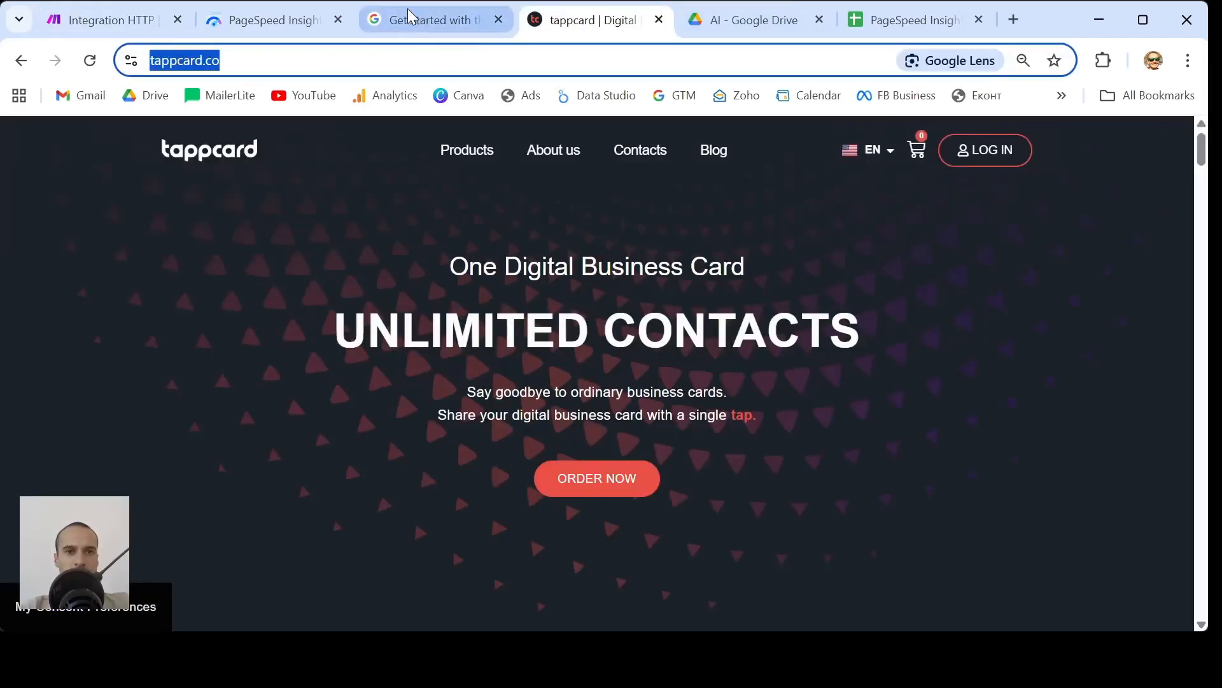
left_click(93, 28)
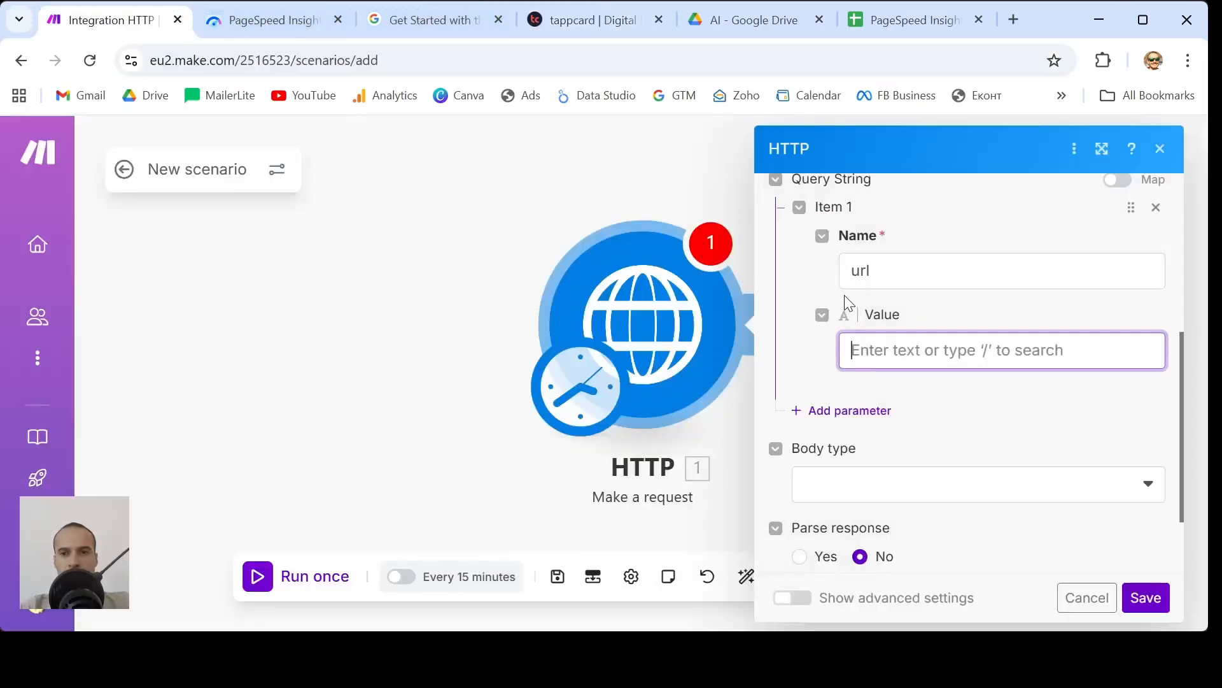
type("https://tappcard.co/")
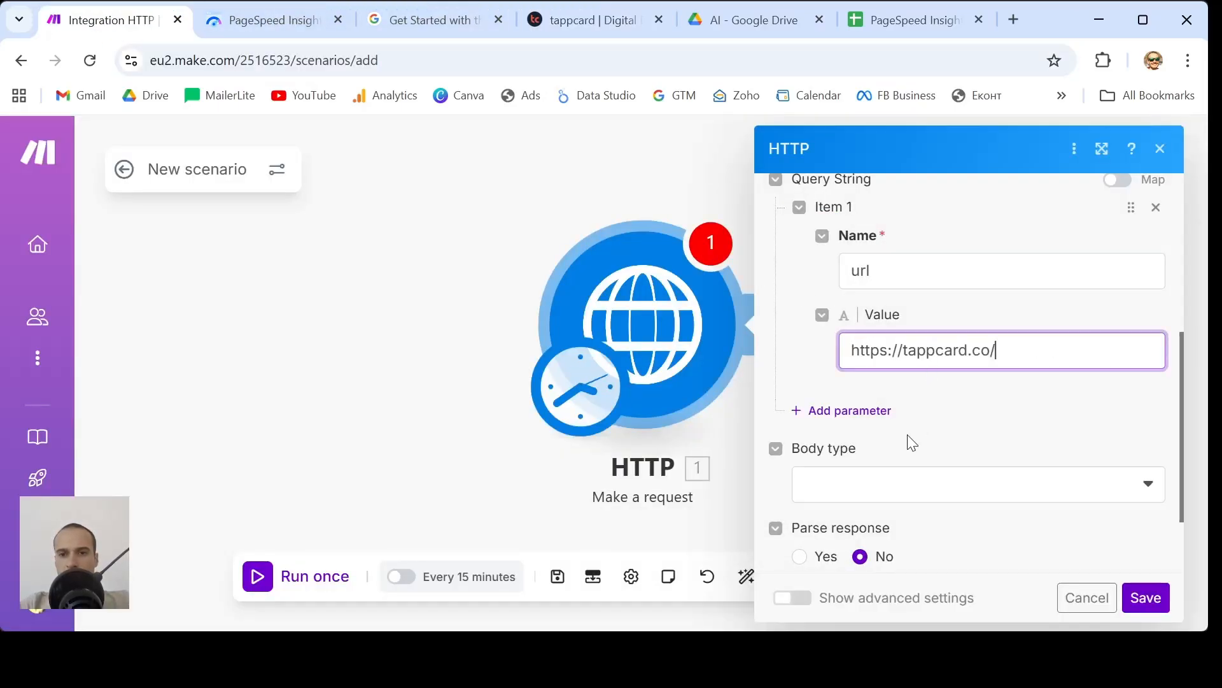
- Add a second query string parameter named key and put the cursor in its empty value
scroll(912, 442, "up", 1)
left_click(849, 445)
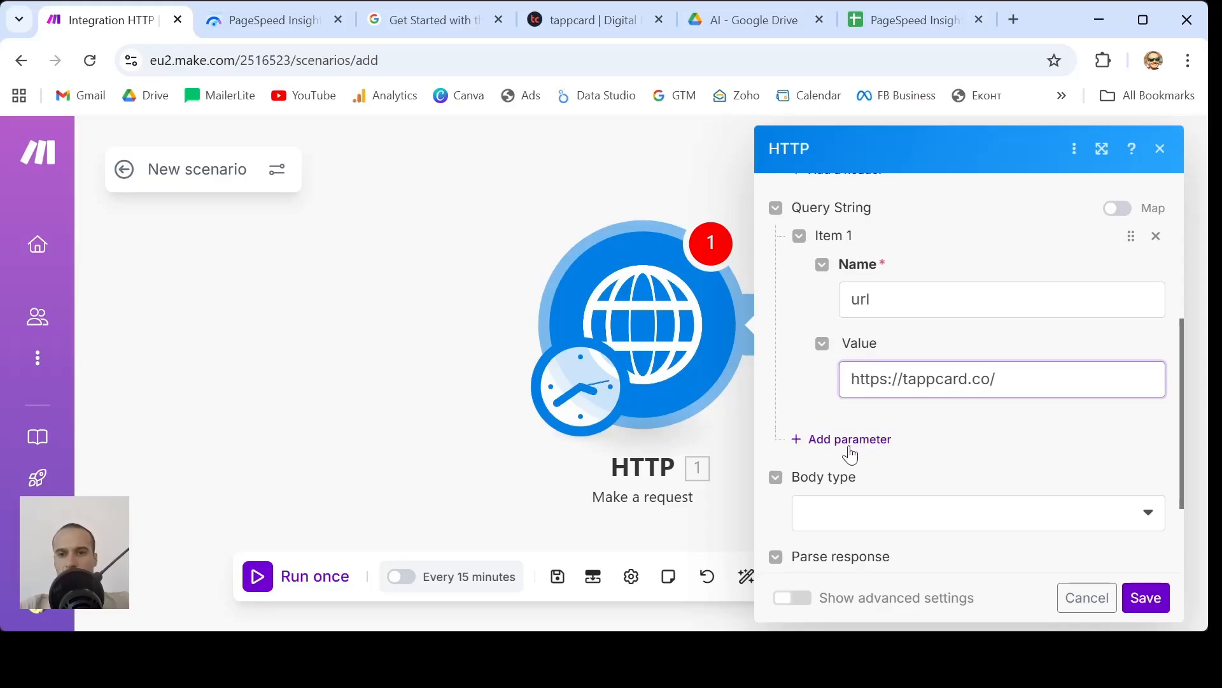
left_click(911, 505)
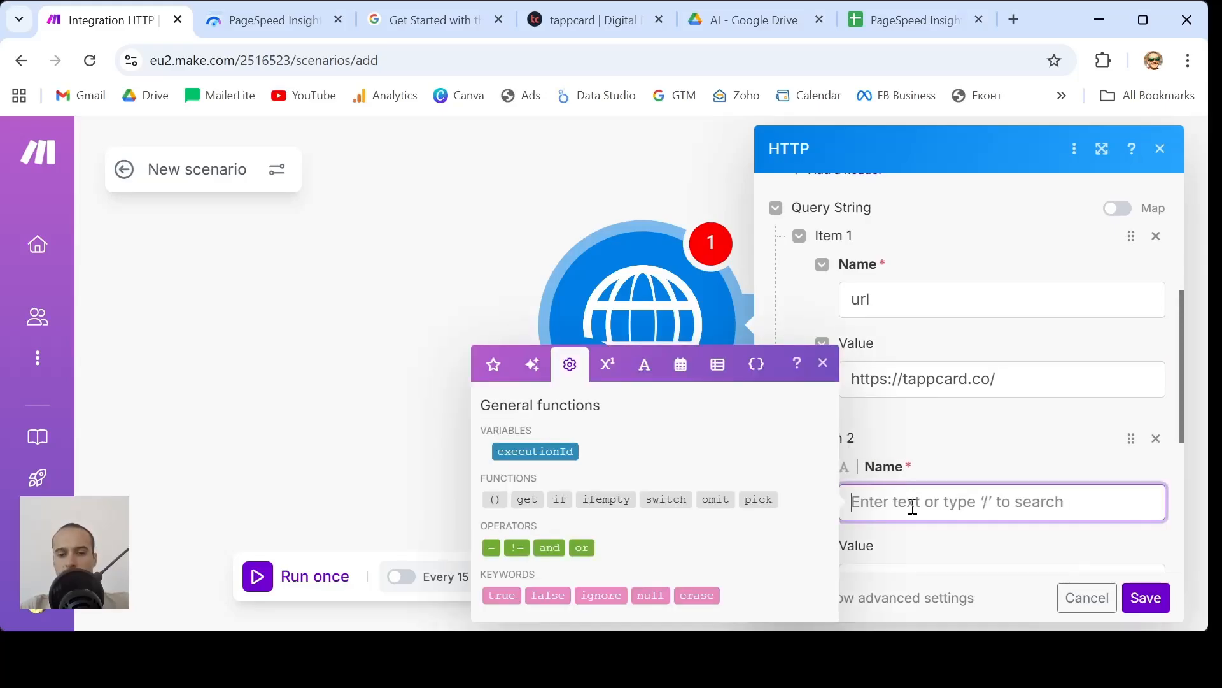
type("key")
scroll(912, 506, "down", 2)
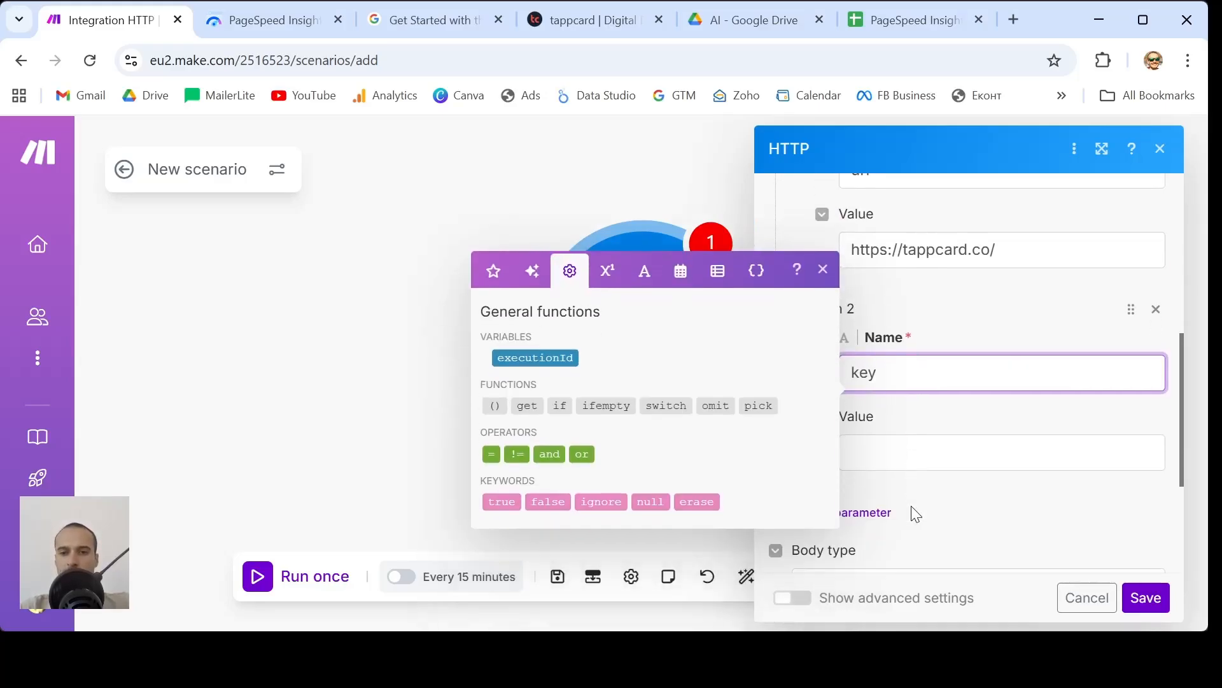
left_click(946, 452)
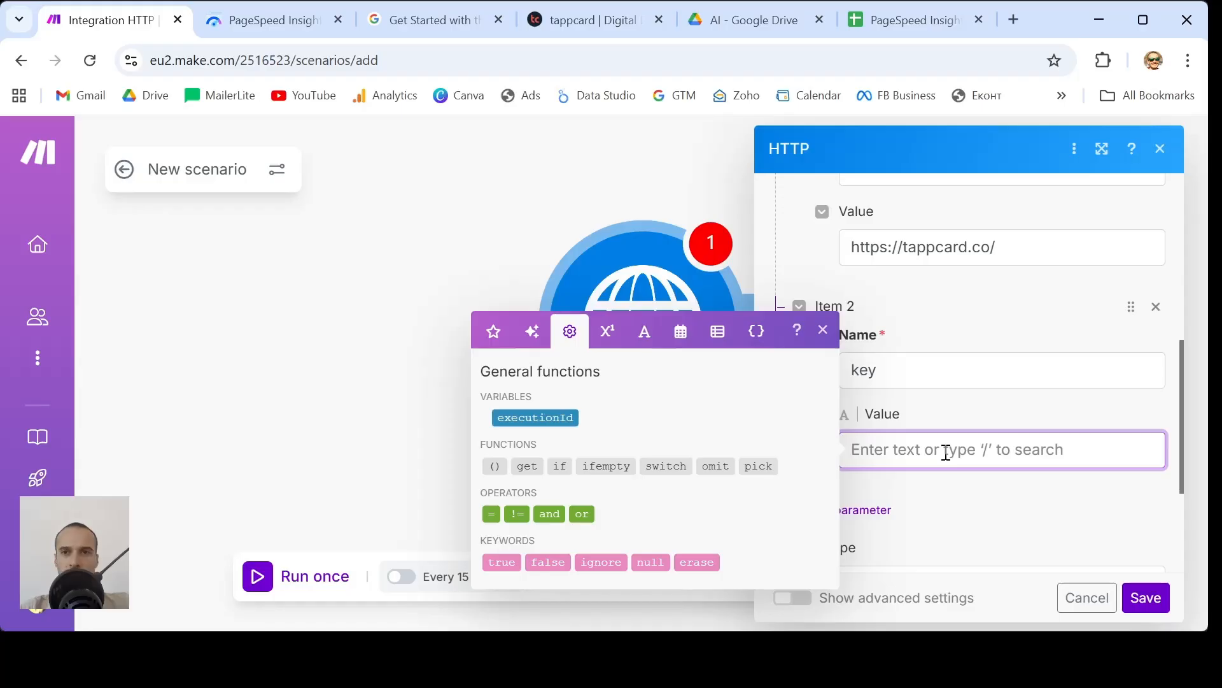
- From the PageSpeed API Get Started guide, request an API key under a new project named tappcard
left_click(433, 22)
scroll(536, 255, "up", 5)
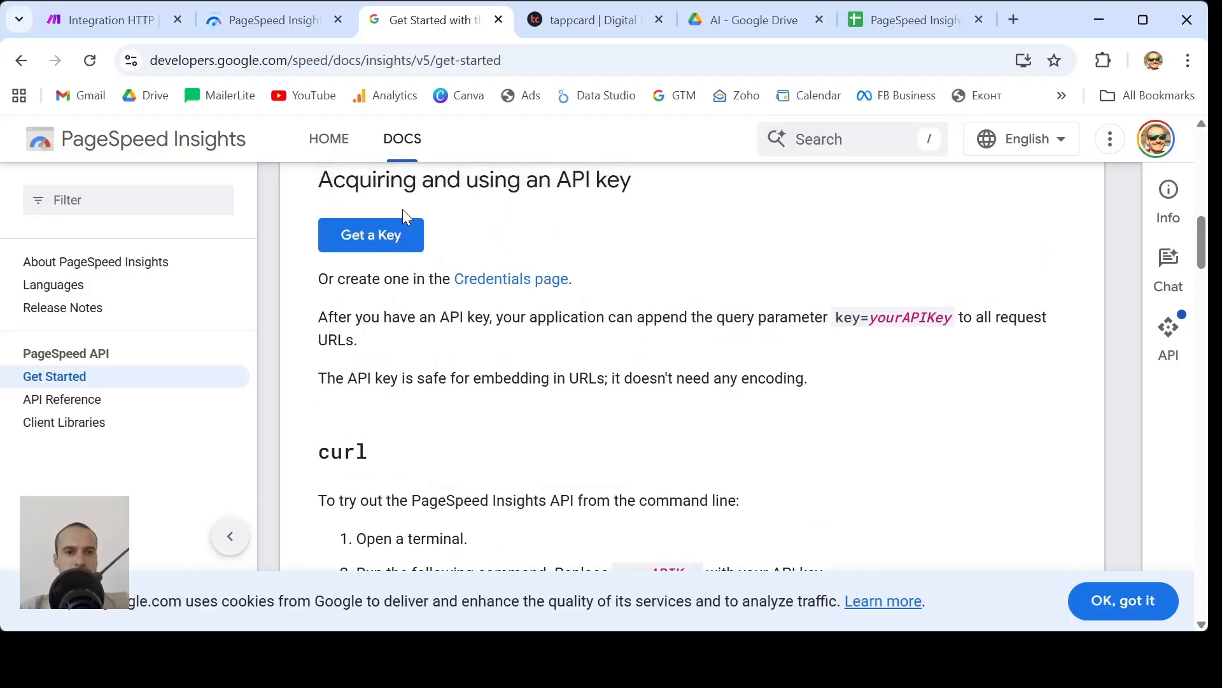
scroll(402, 210, "up", 1)
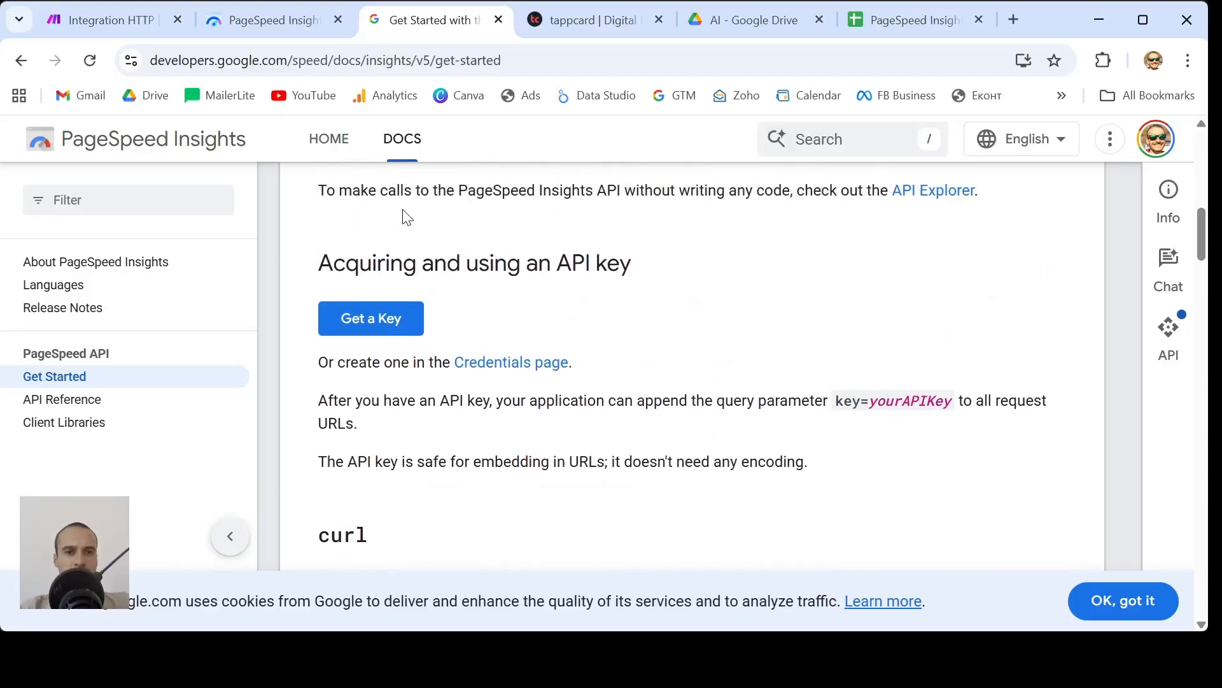
left_click(383, 326)
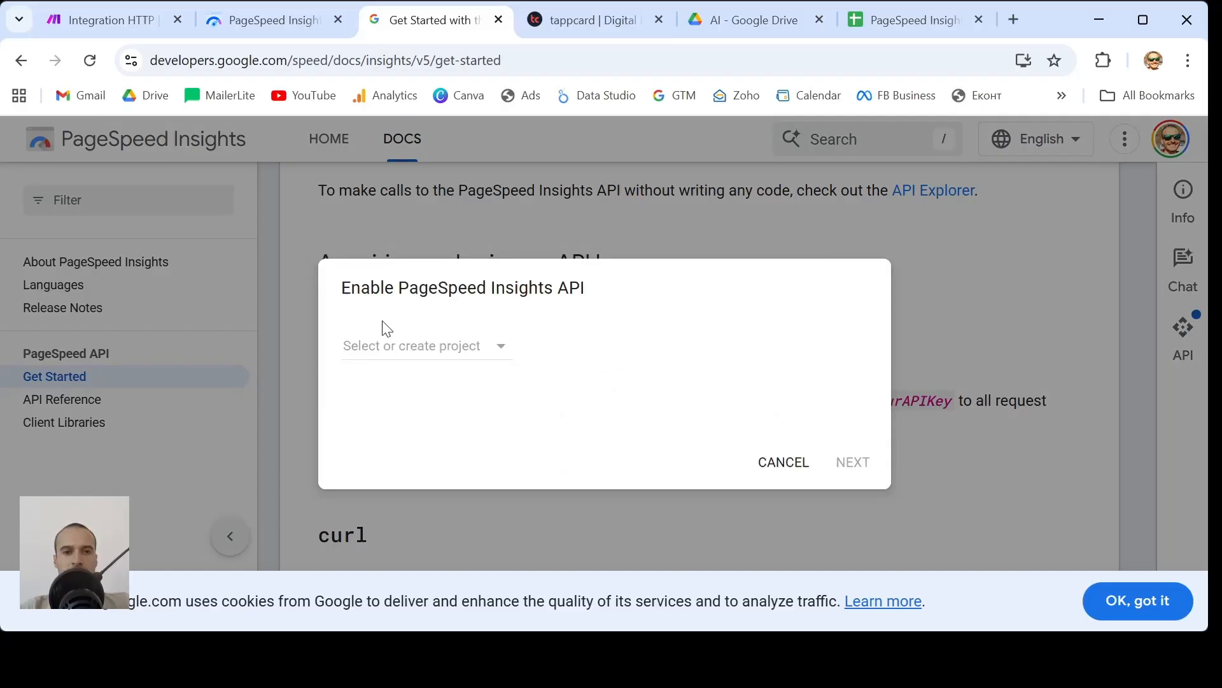
left_click(477, 349)
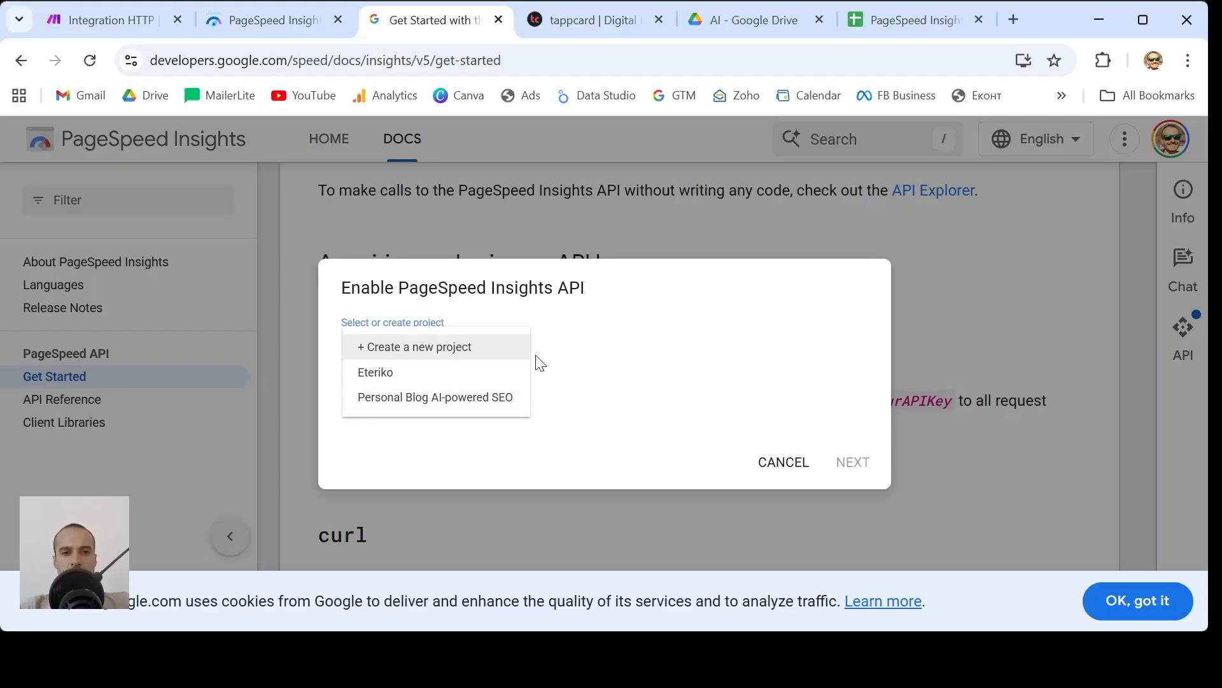
left_click(452, 351)
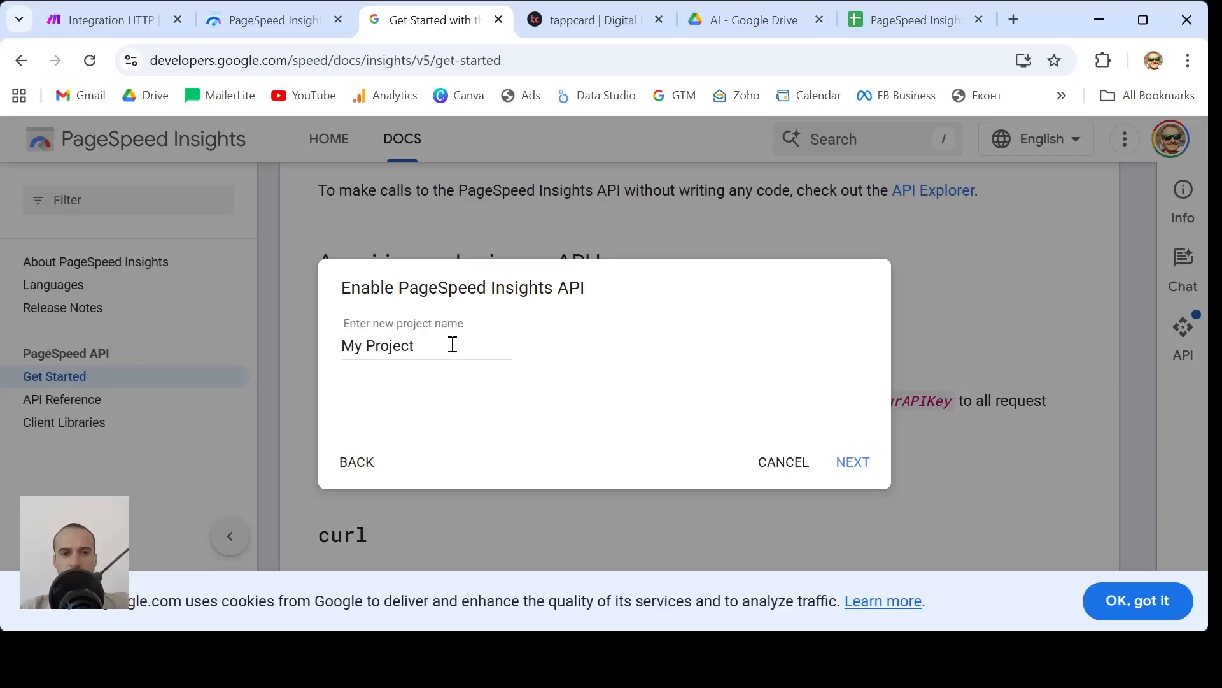
triple_click(453, 345)
type("tapp")
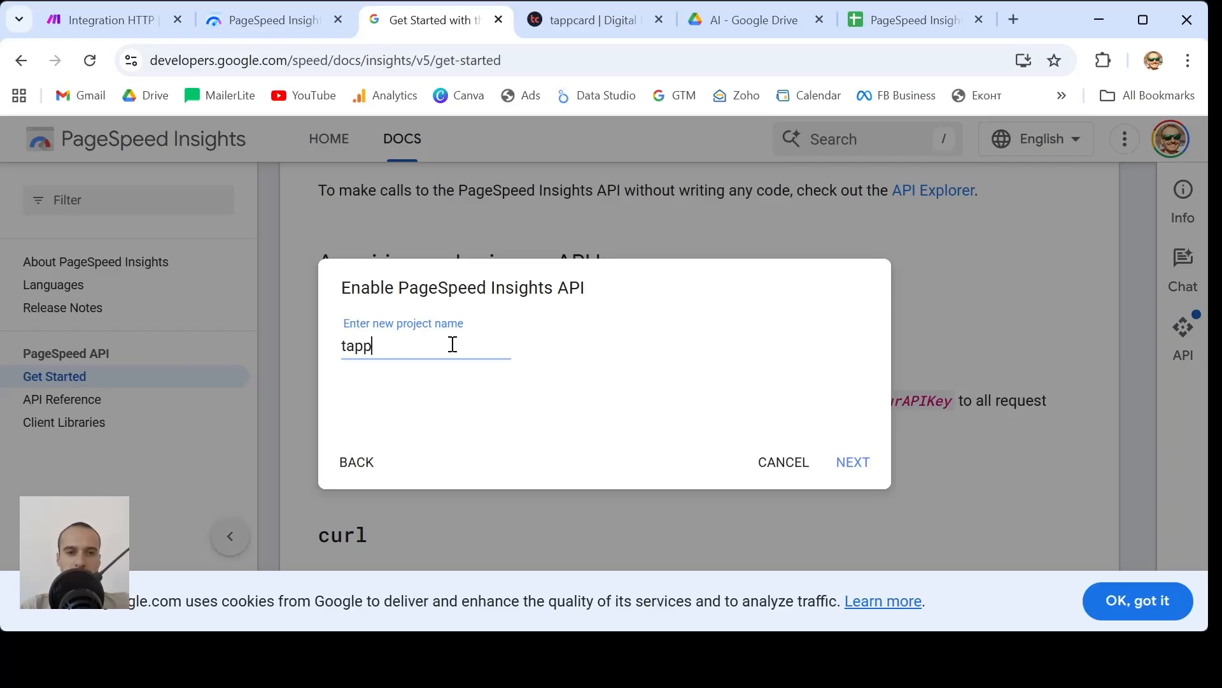
type("card")
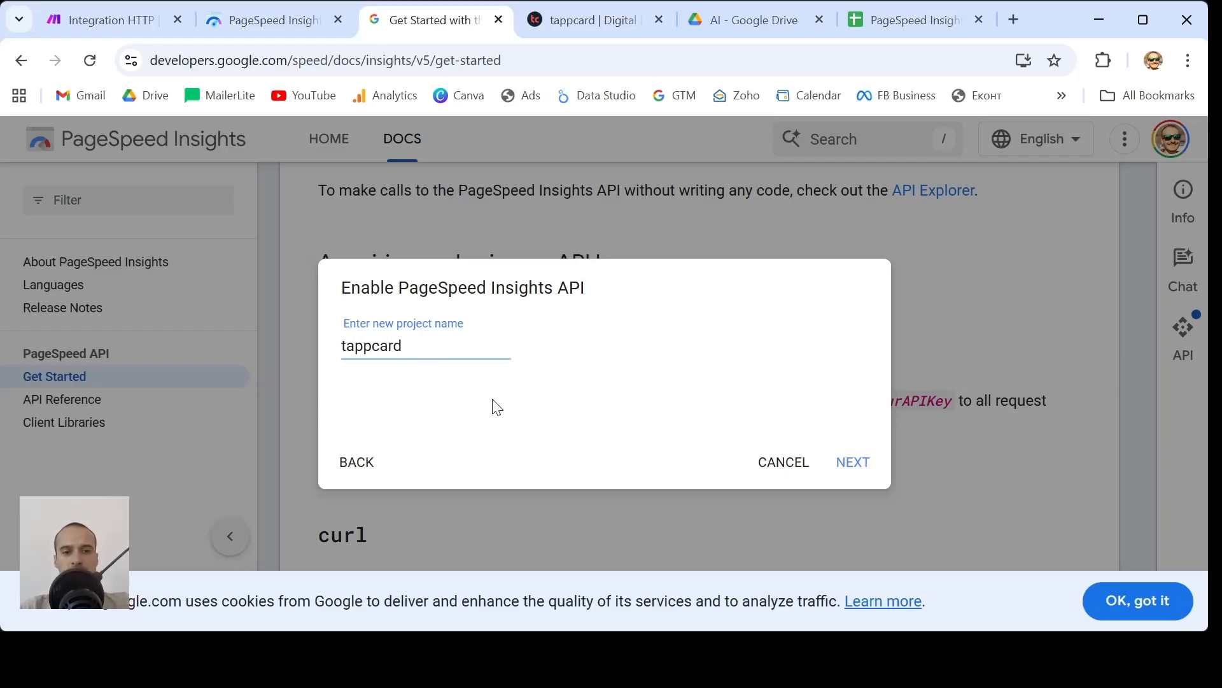
left_click(856, 459)
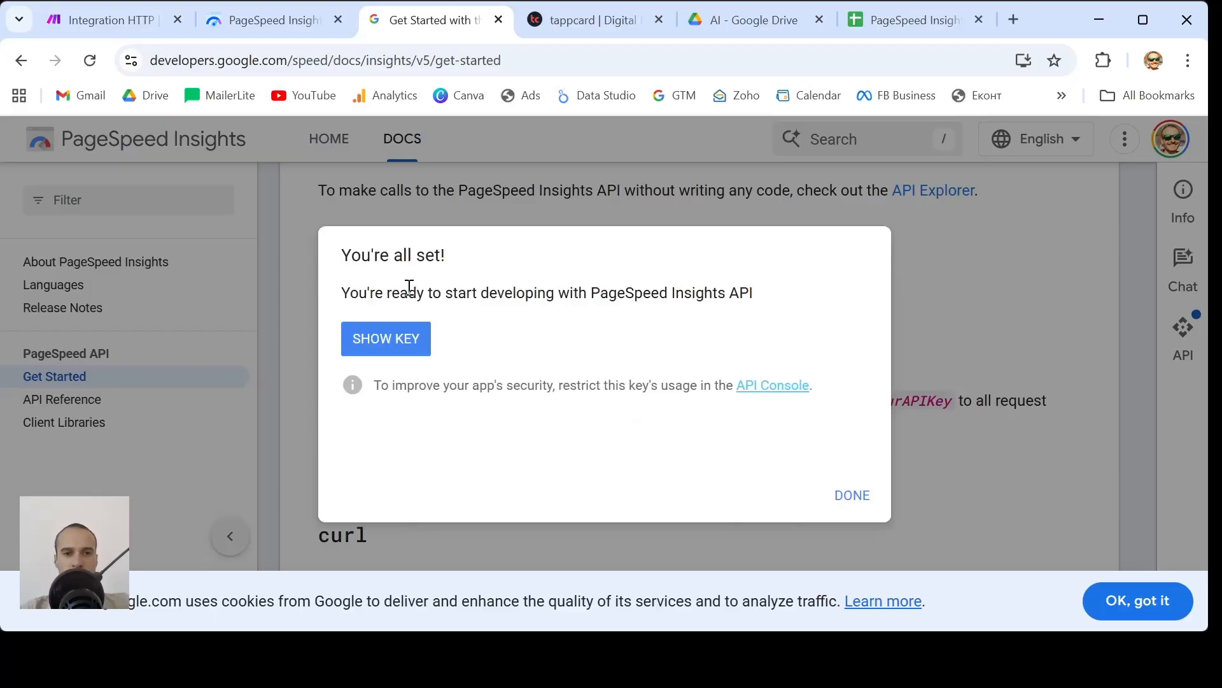
- Reveal and copy the generated API key, paste it as the key parameter's value in Make, and save the HTTP module
left_click(361, 349)
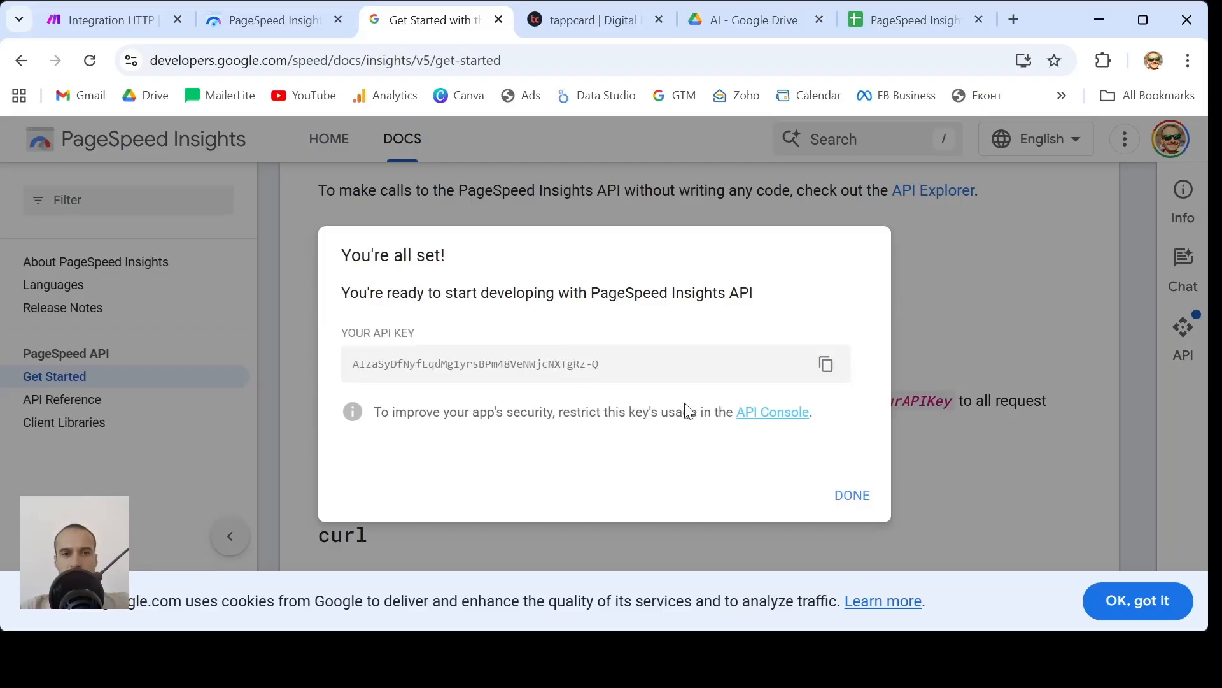
left_click(826, 363)
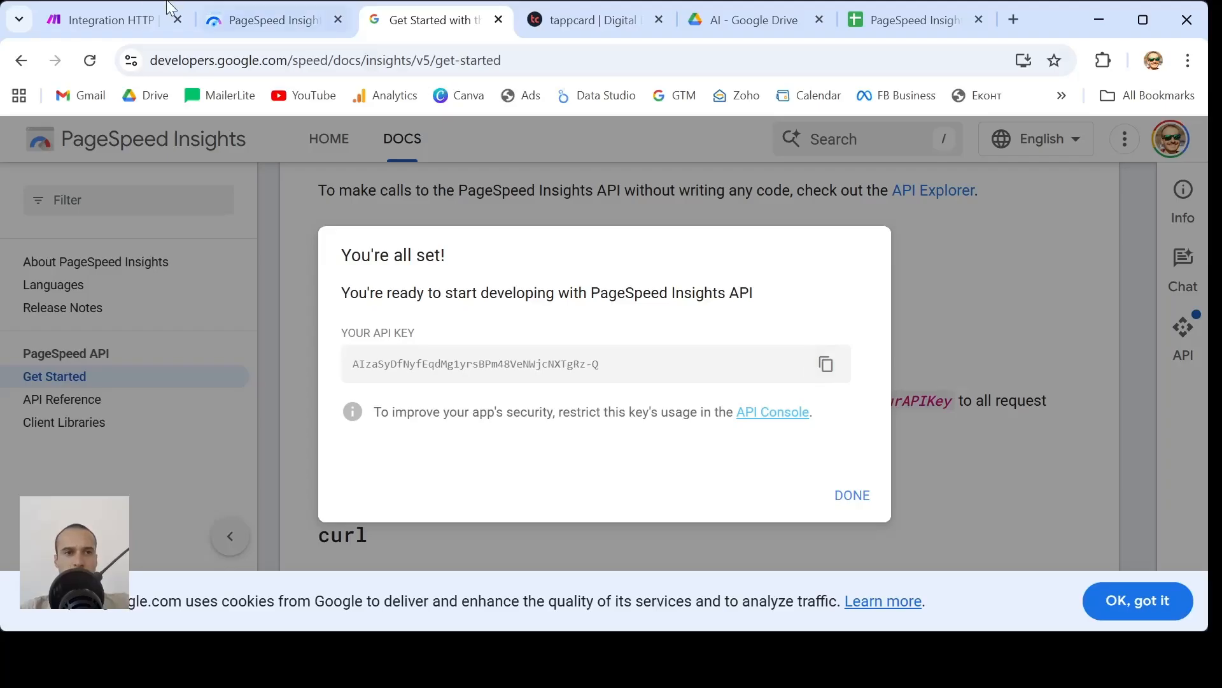
left_click(78, 18)
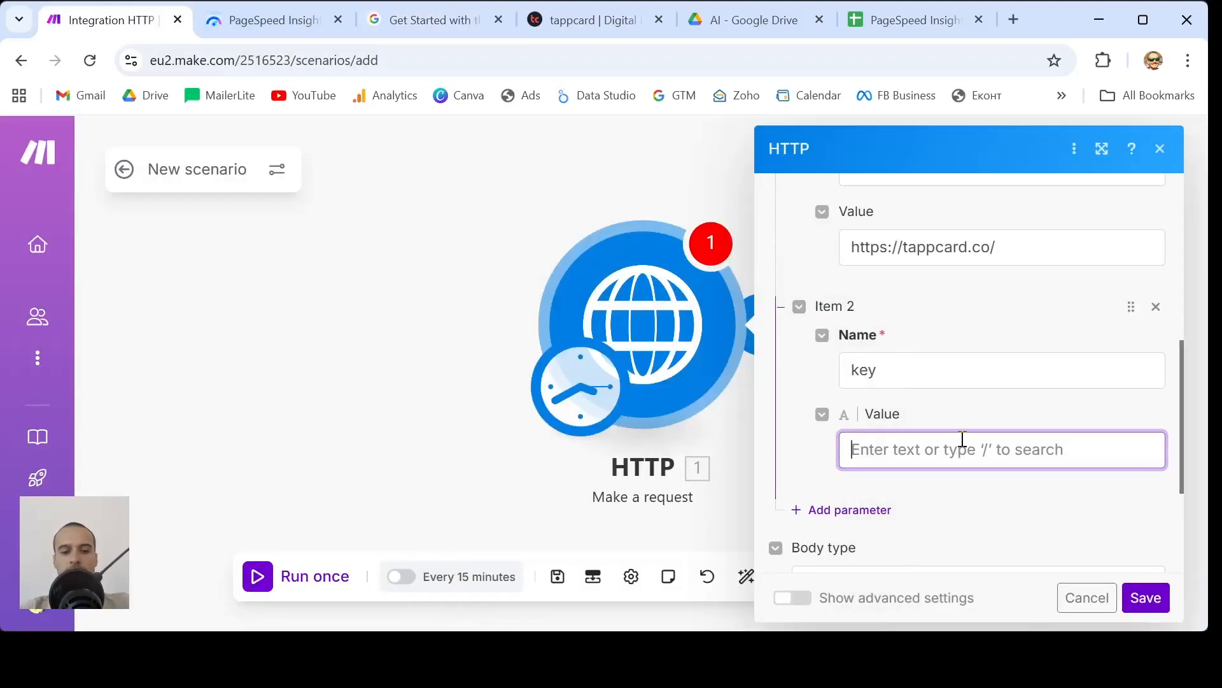
key("ctrl+v")
scroll(962, 439, "down", 3)
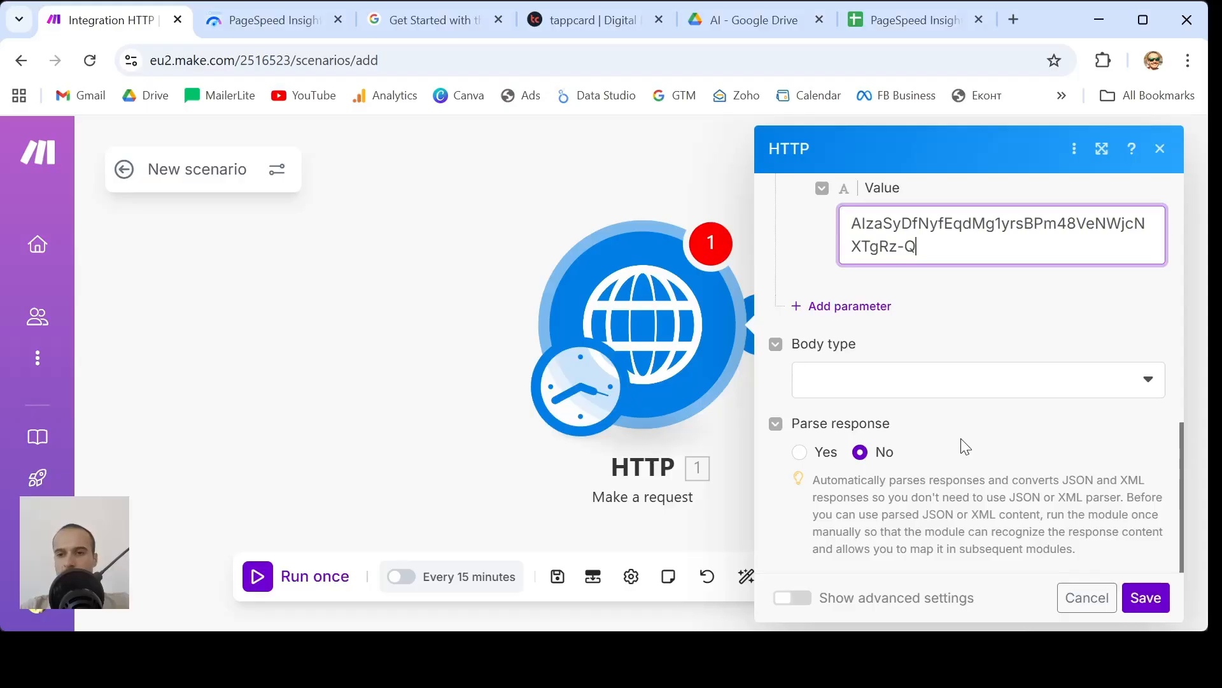
left_click(1155, 600)
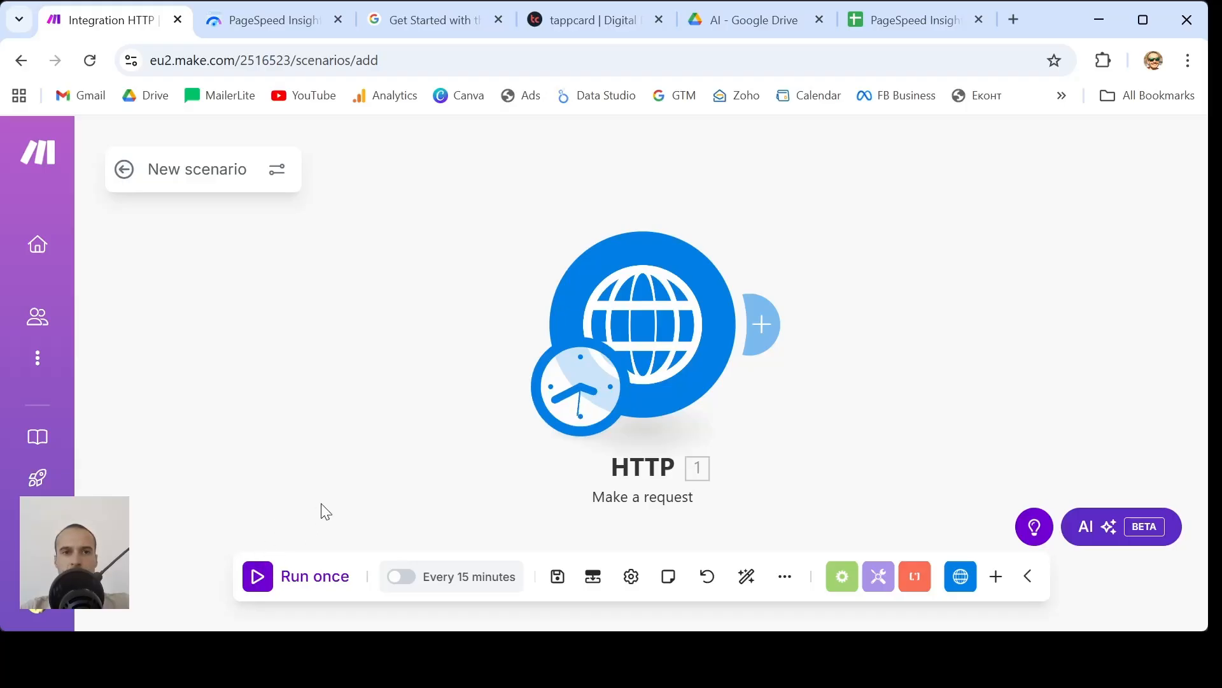
- Glance over the PageSpeed Insights report for tappcard.co, and run the Make scenario once
left_click(265, 22)
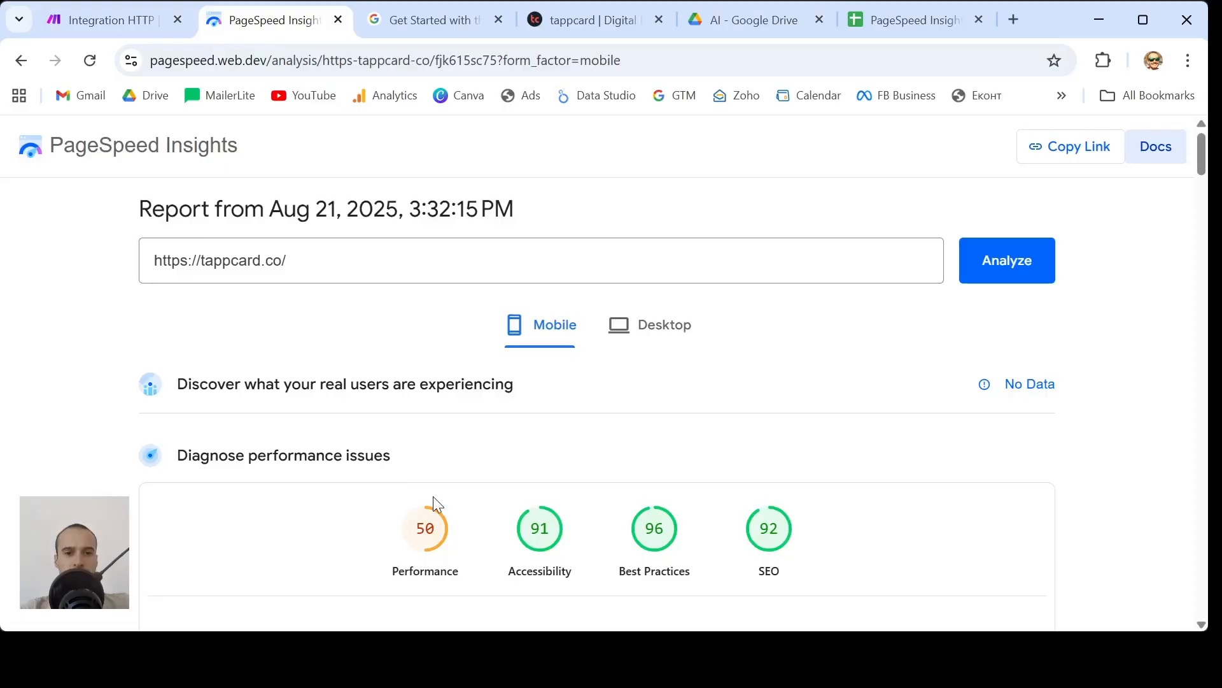
scroll(433, 495, "down", 5)
scroll(347, 322, "up", 3)
left_click(91, 26)
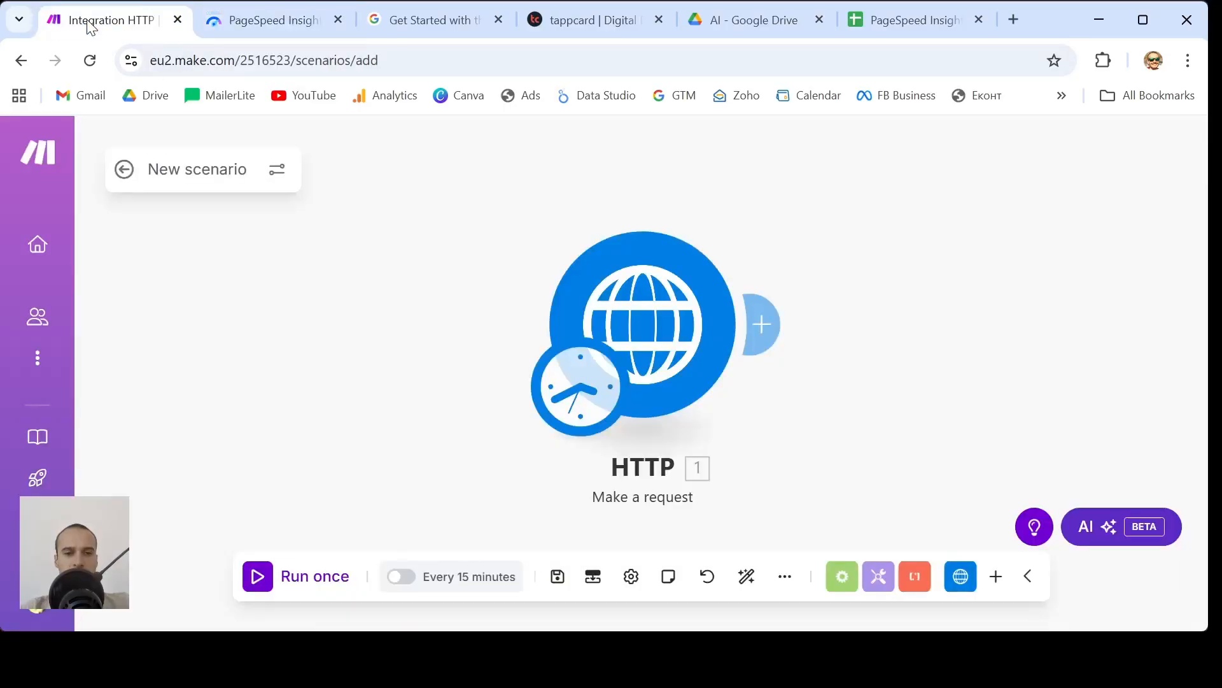
left_click(258, 576)
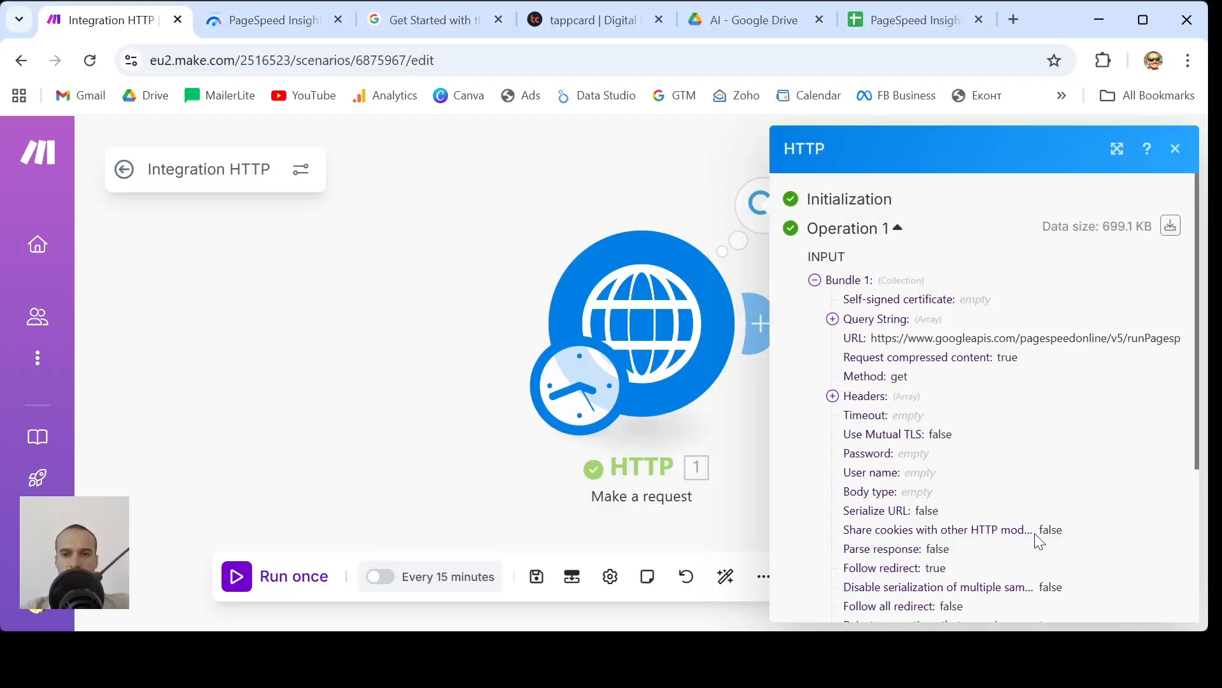
- Examine the input and output bundles of the HTTP module's Operation 1, including status code and data
scroll(888, 358, "down", 3)
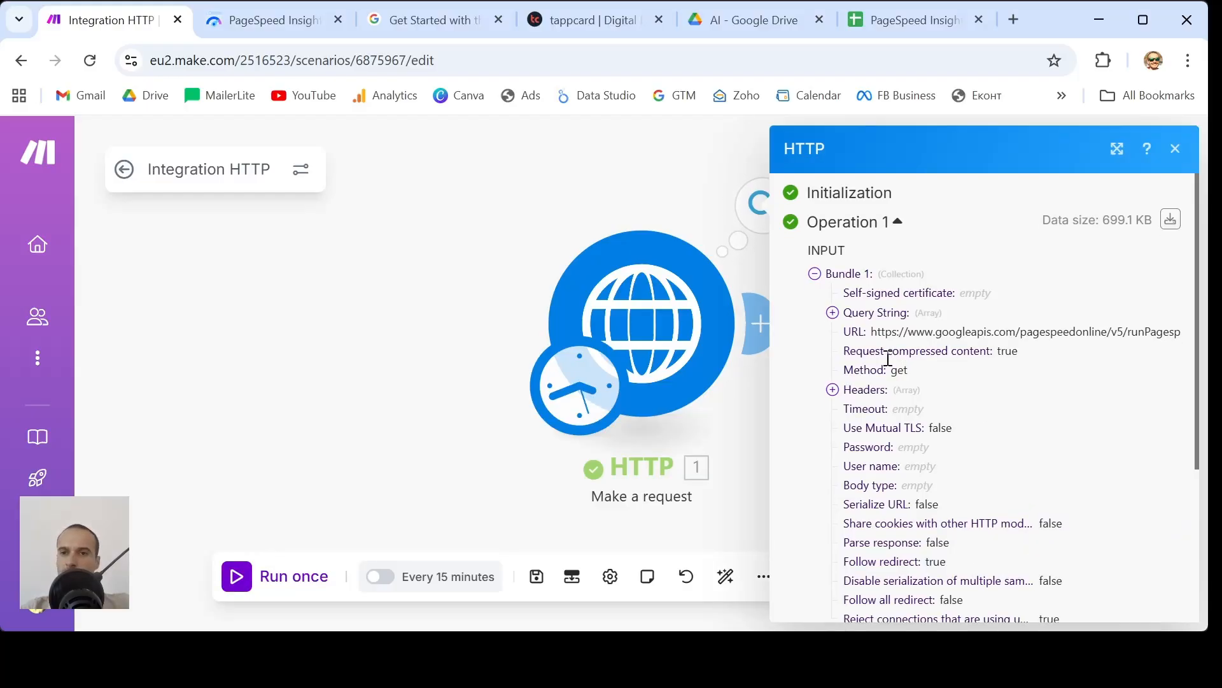
scroll(888, 358, "down", 1)
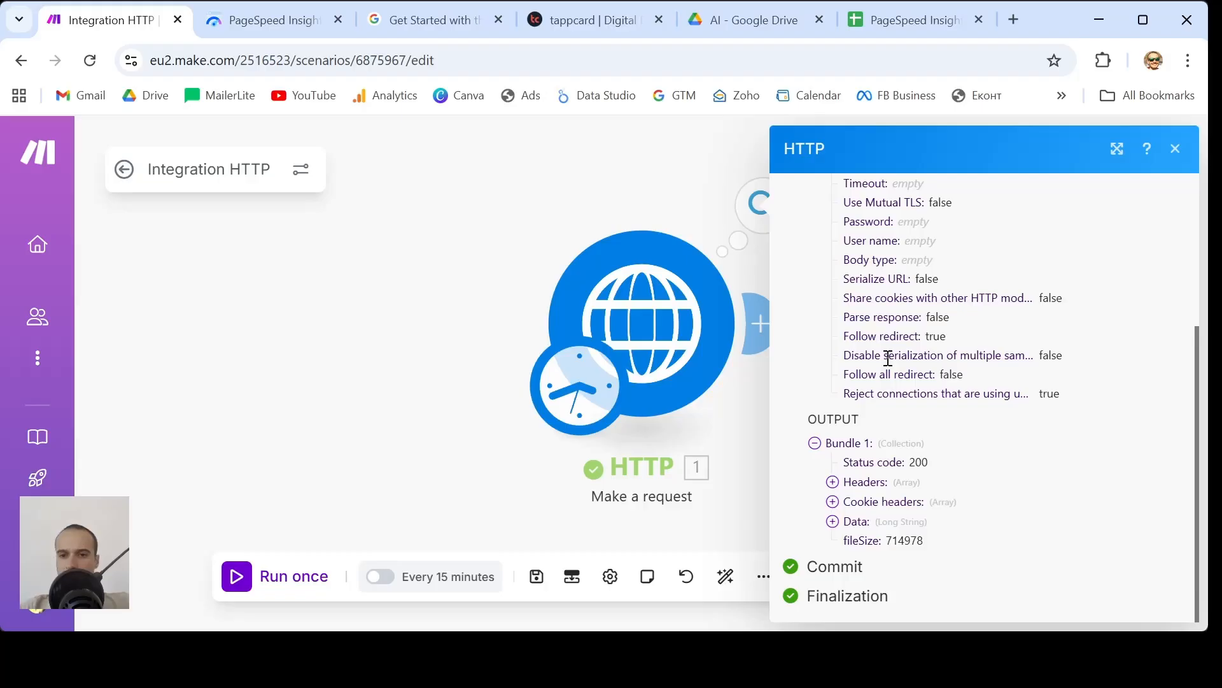
scroll(888, 358, "up", 4)
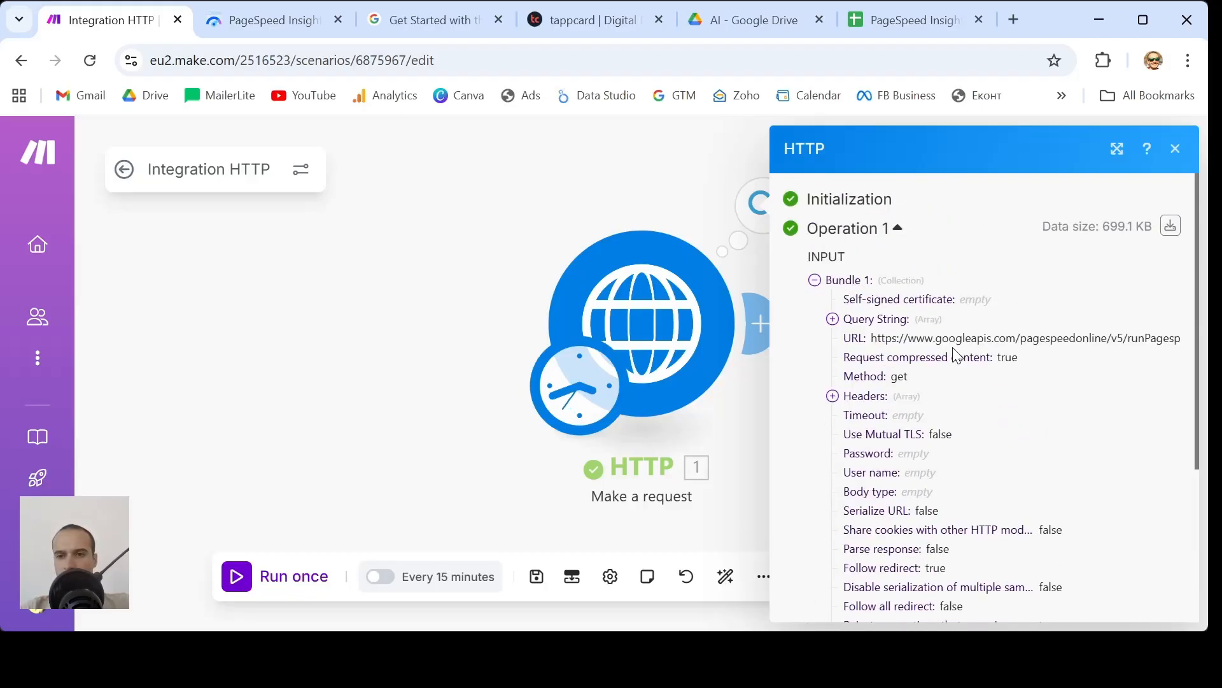
scroll(941, 338, "down", 1)
scroll(941, 338, "down", 1)
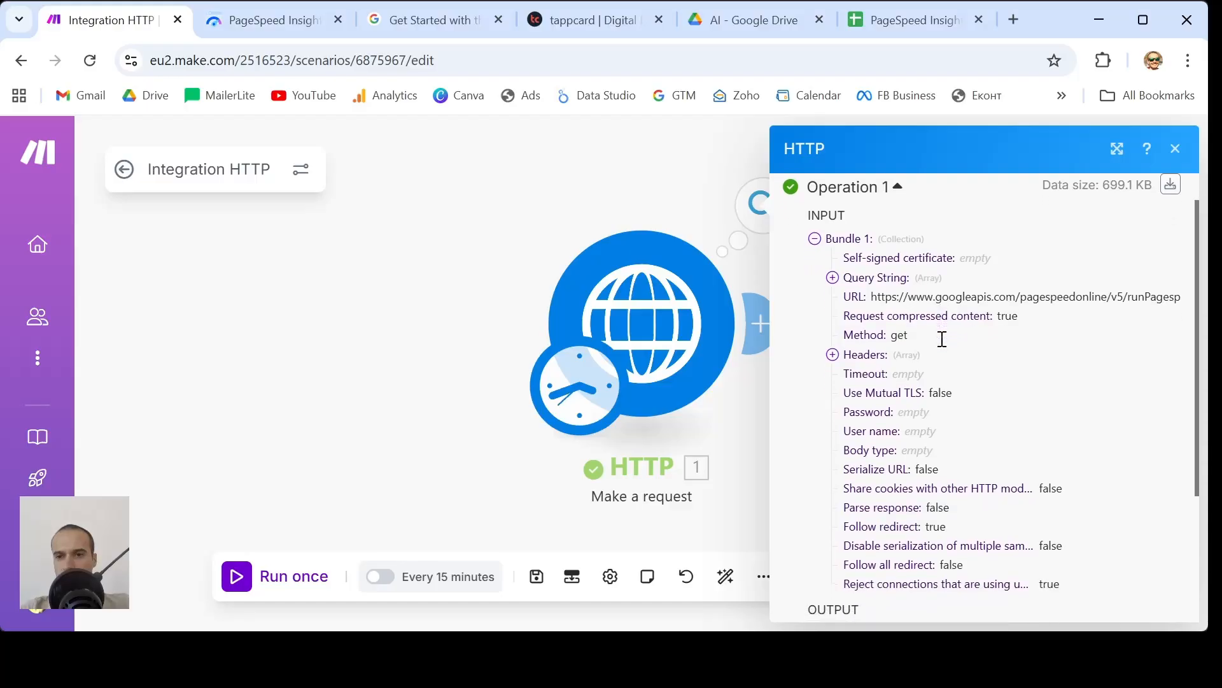
scroll(893, 296, "down", 3)
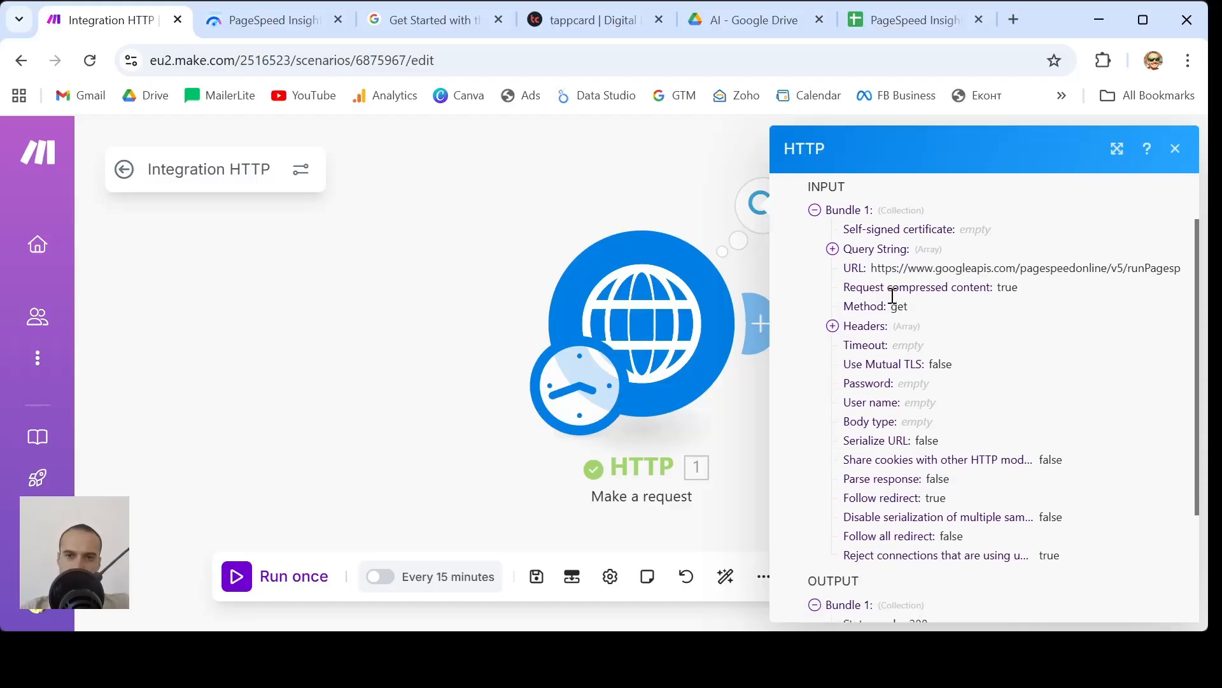
scroll(893, 296, "up", 2)
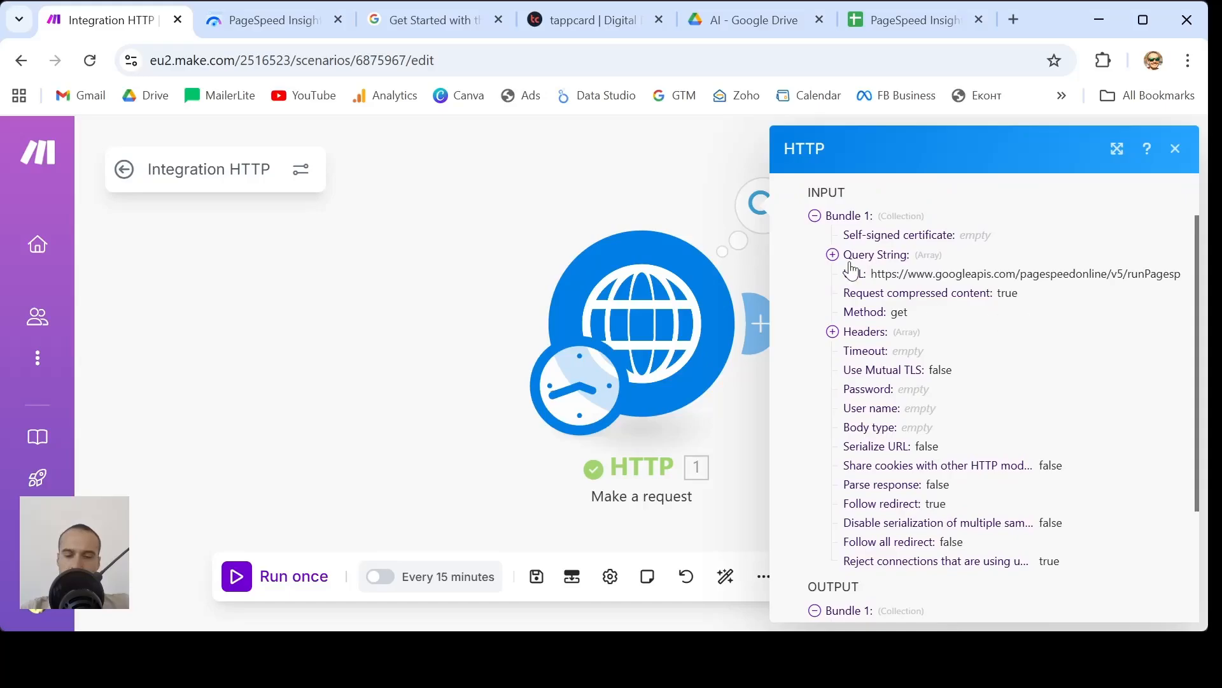
scroll(1008, 349, "down", 3)
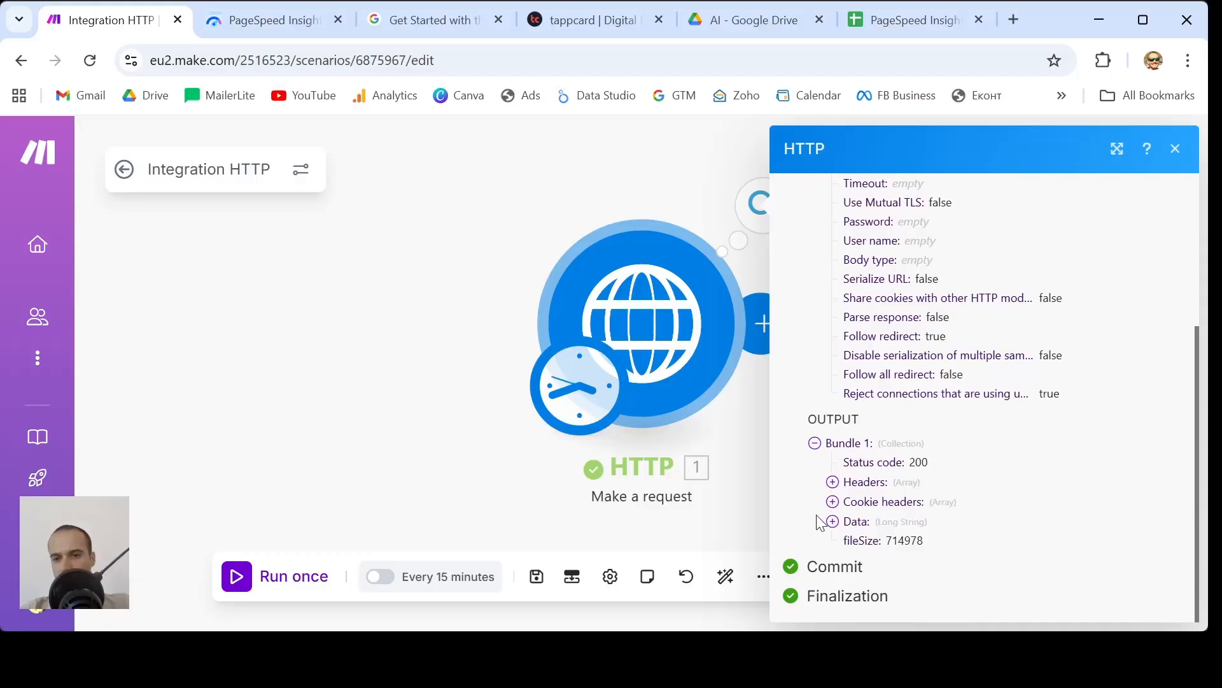
- Expand the Data string in the HTTP module's output bundle and examine the returned Lighthouse audits and metrics
left_click(833, 522)
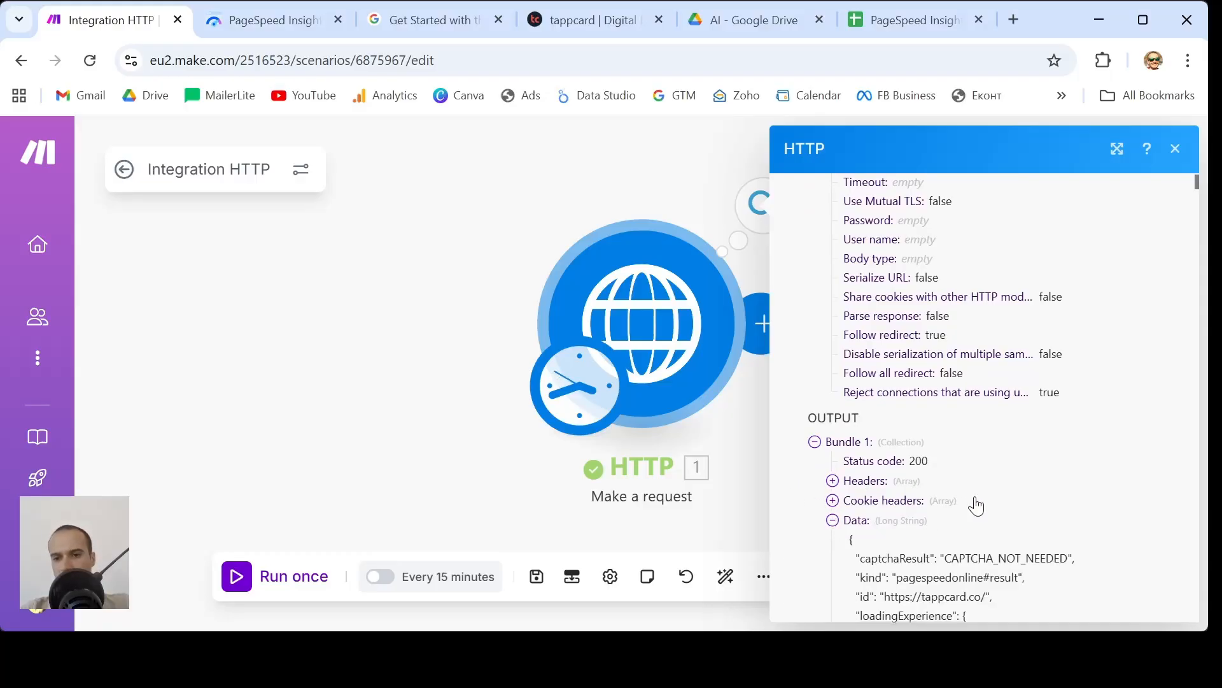
scroll(974, 502, "down", 4)
scroll(976, 496, "down", 2)
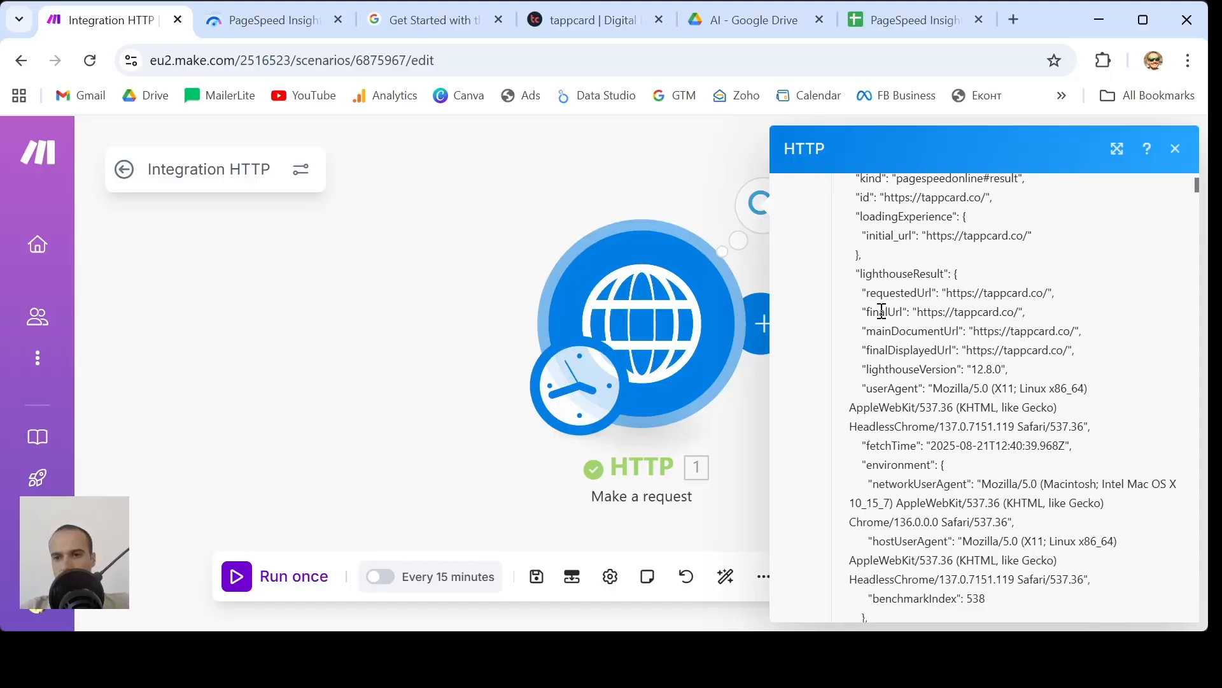
scroll(948, 316, "down", 5)
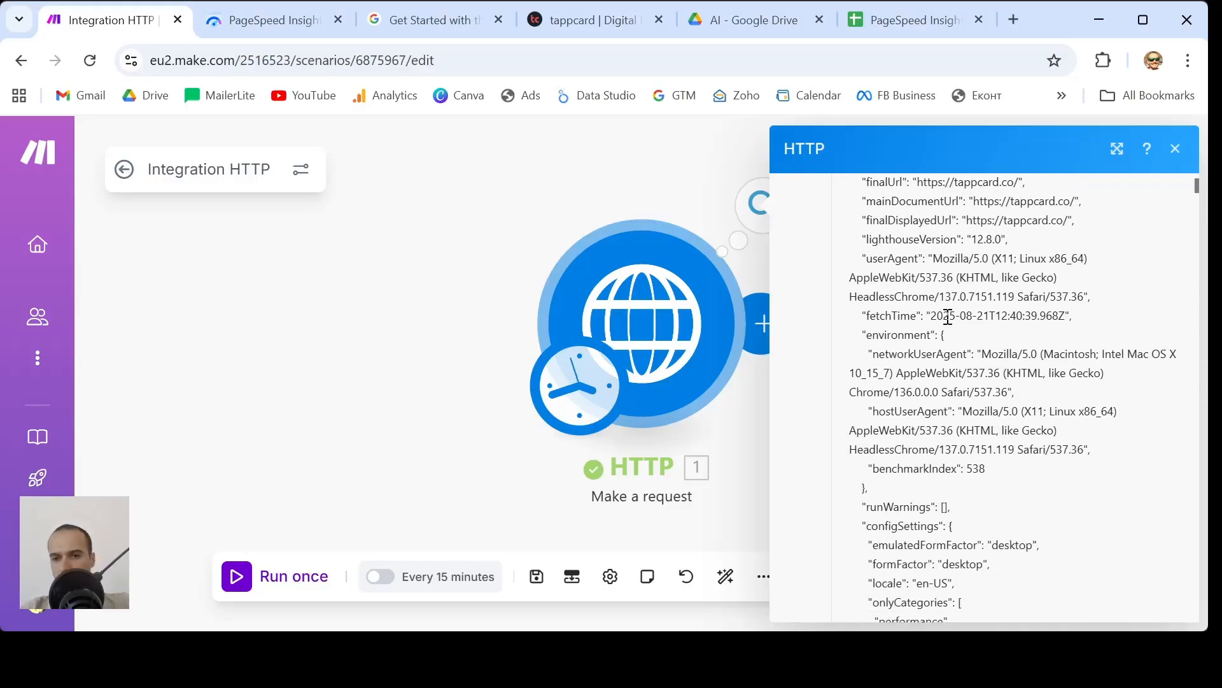
scroll(946, 322, "down", 7)
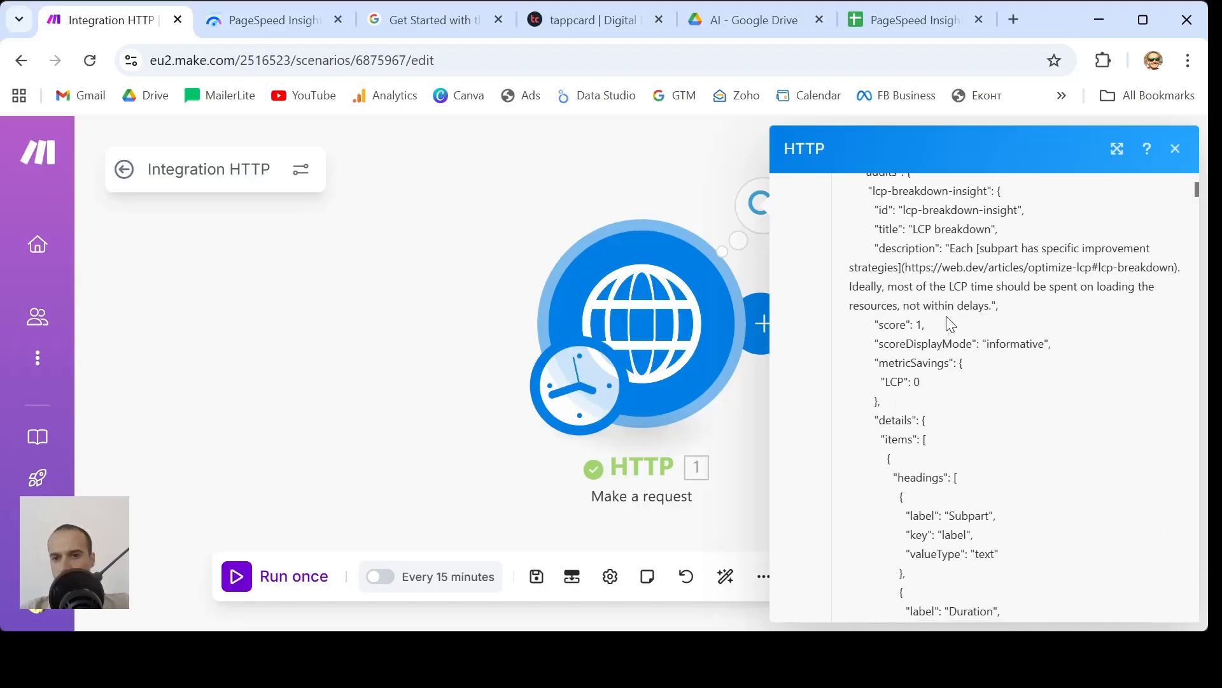
scroll(951, 324, "down", 9)
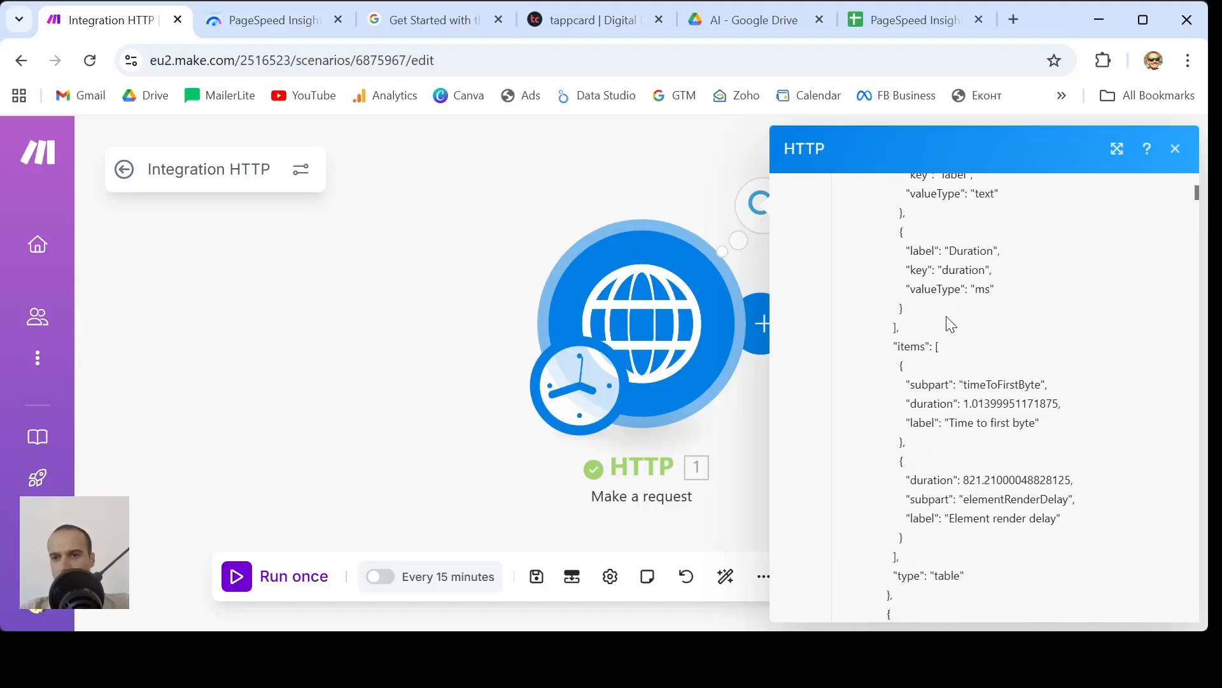
scroll(948, 316, "down", 5)
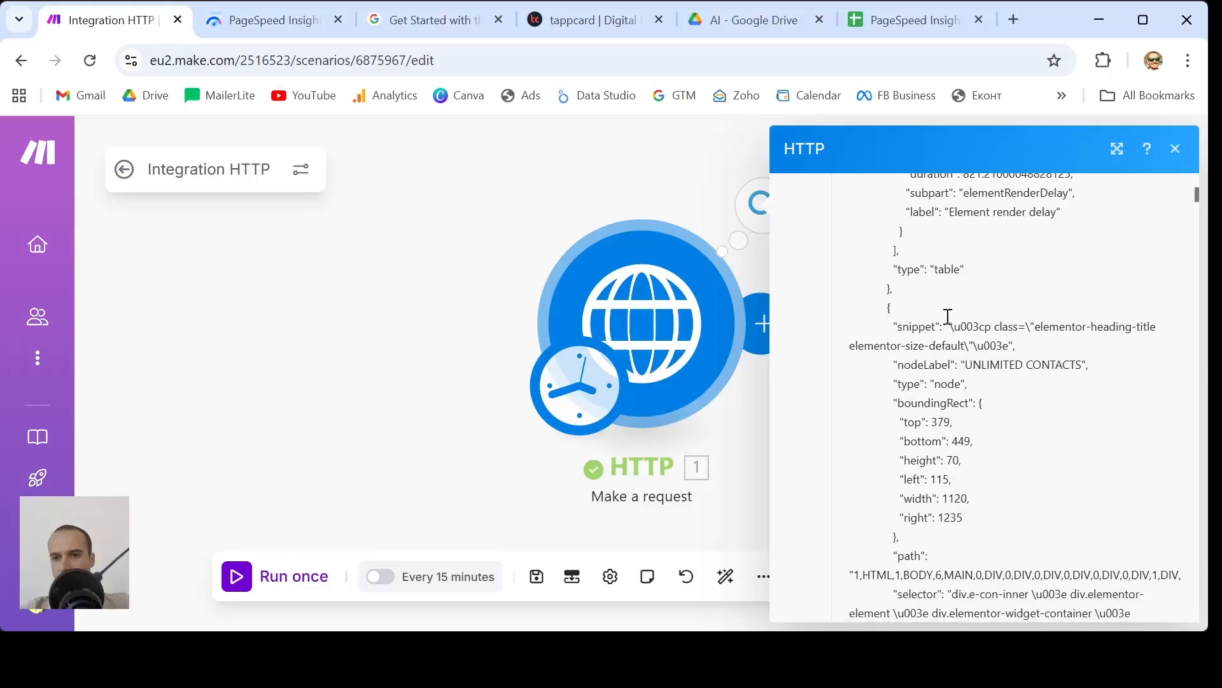
scroll(948, 316, "down", 5)
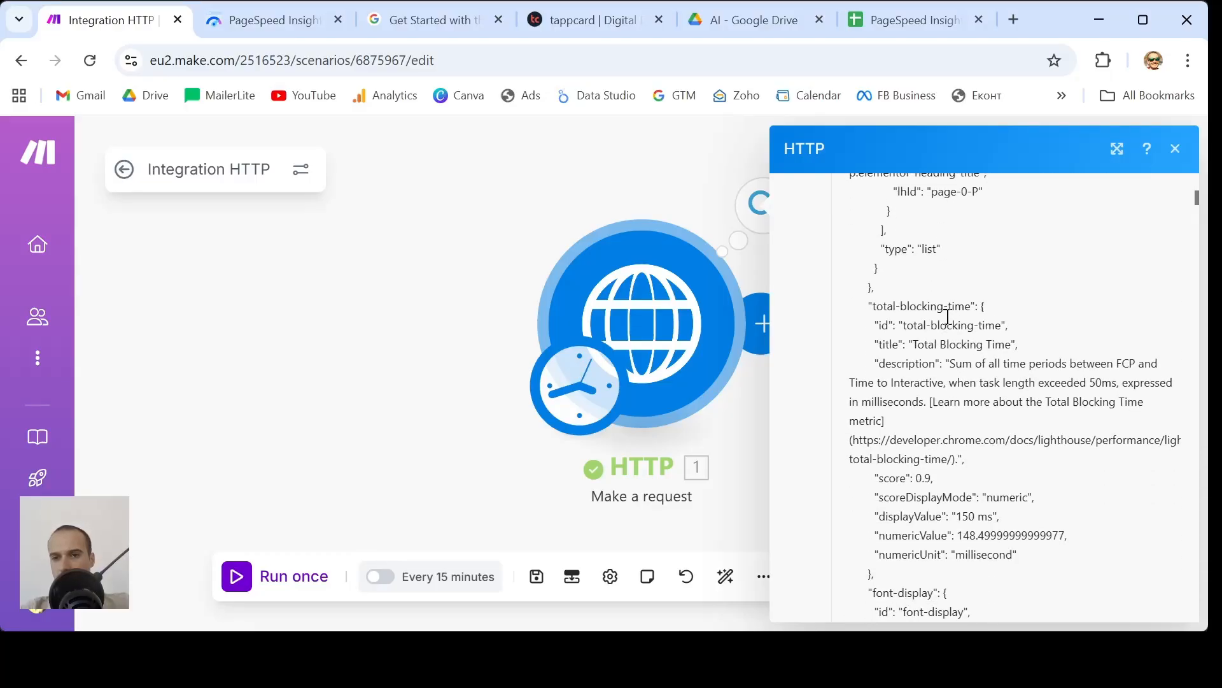
scroll(948, 318, "down", 2)
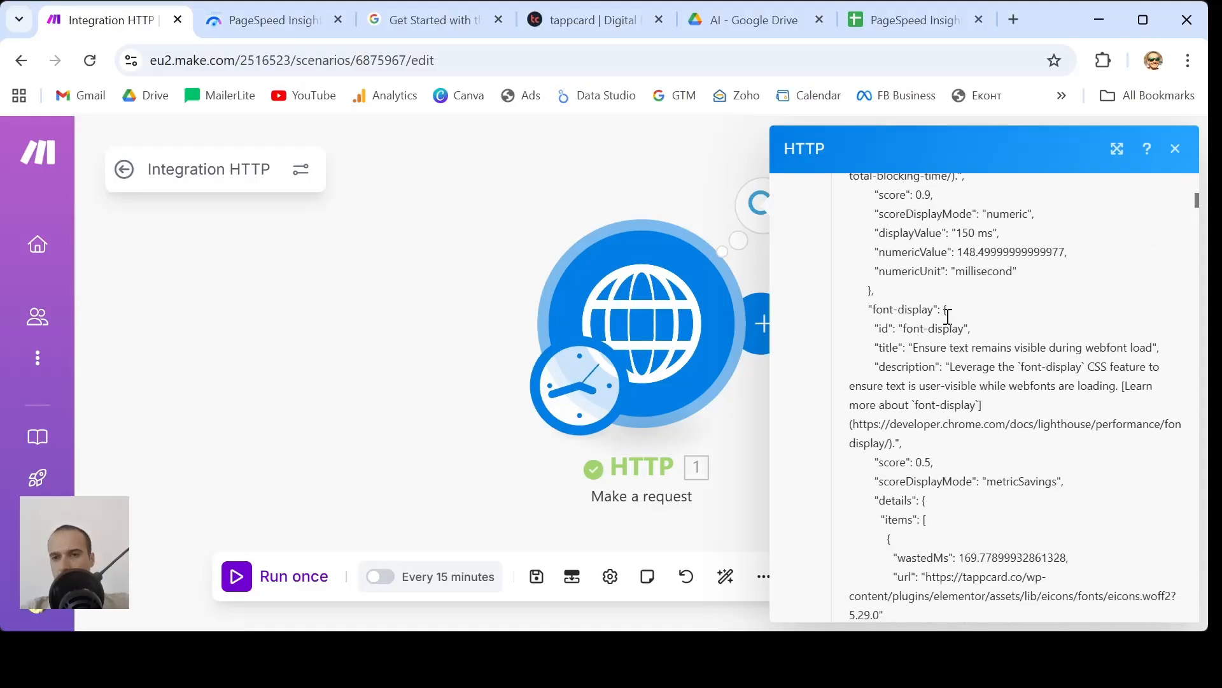
scroll(948, 319, "up", 1)
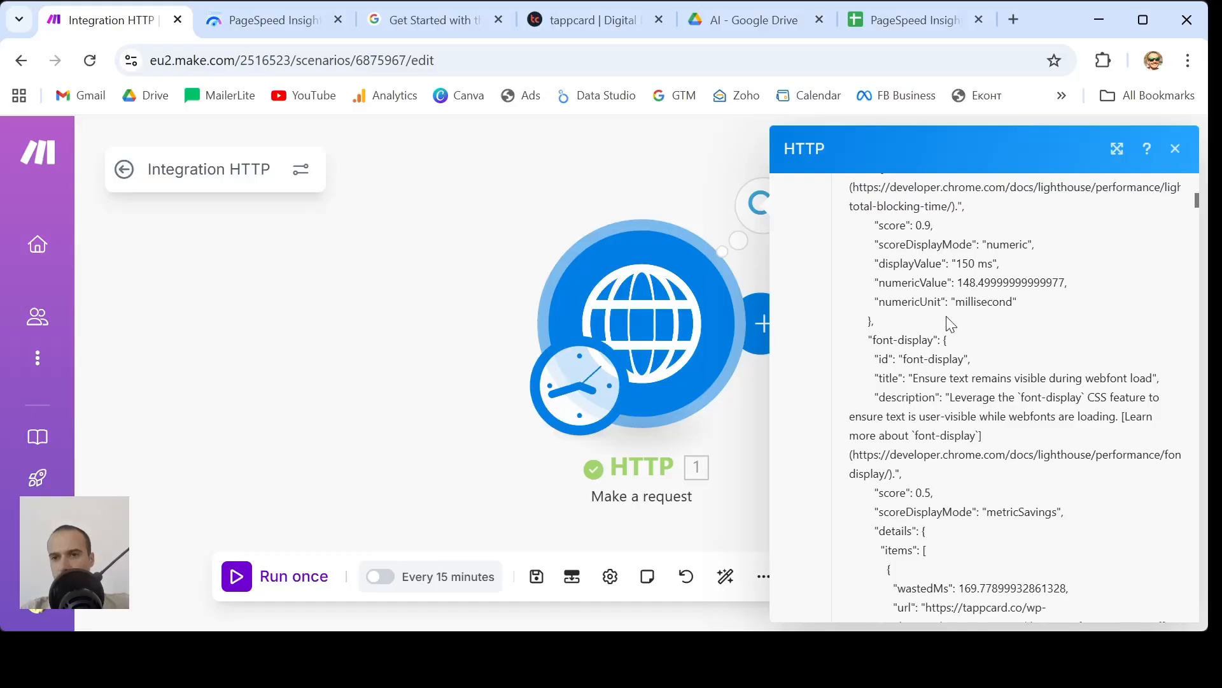
scroll(949, 322, "down", 6)
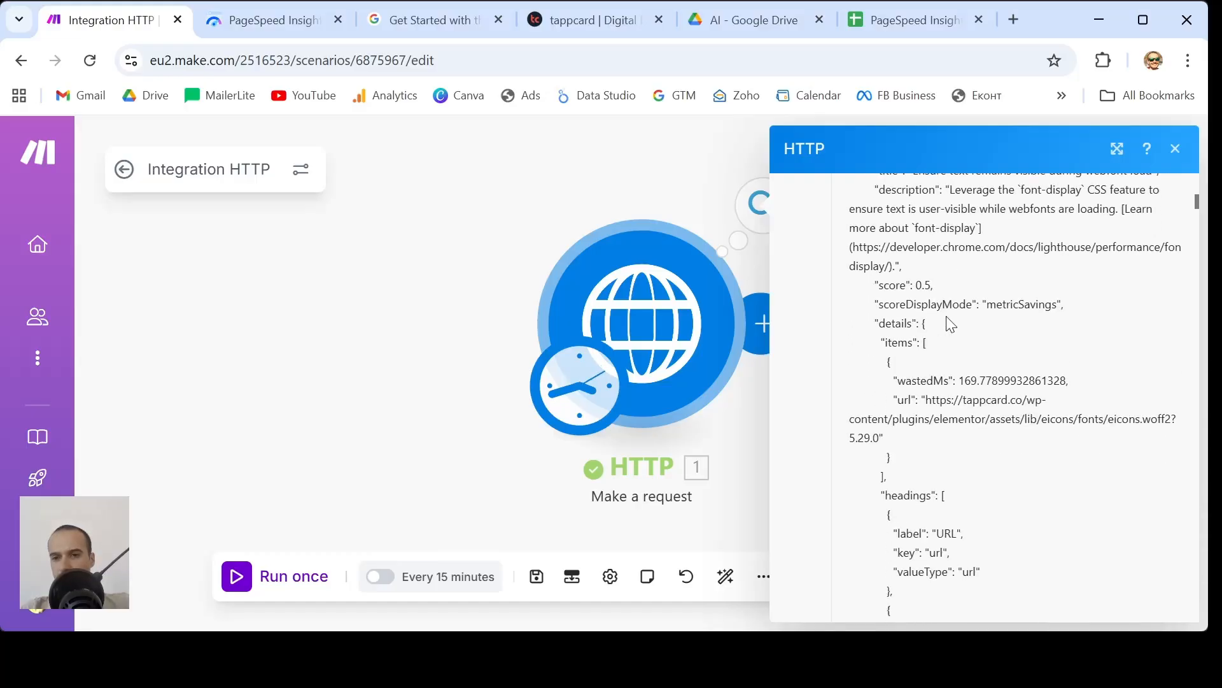
scroll(951, 324, "down", 11)
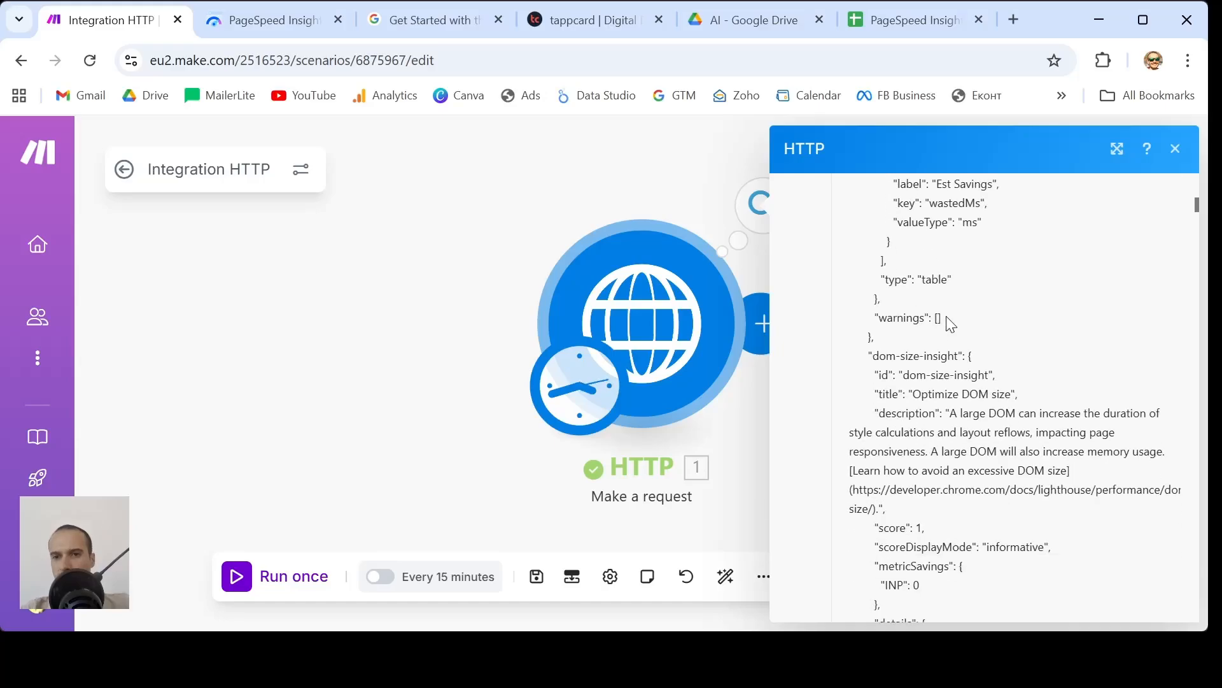
scroll(946, 316, "down", 12)
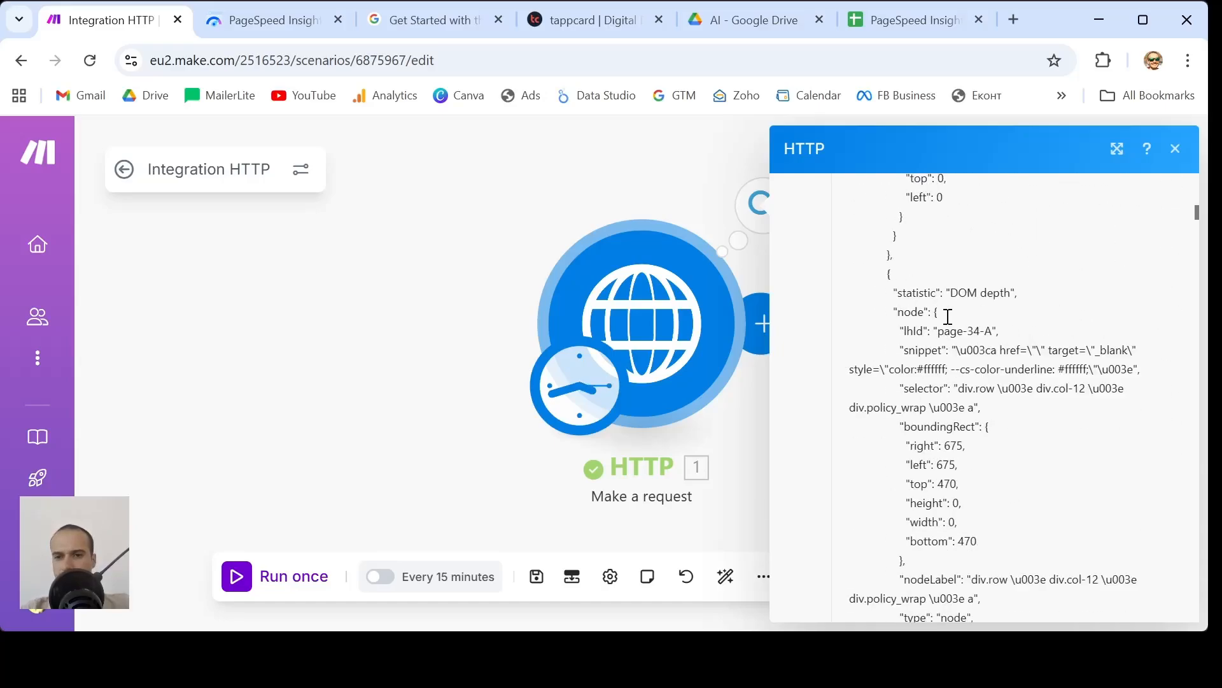
scroll(948, 317, "down", 12)
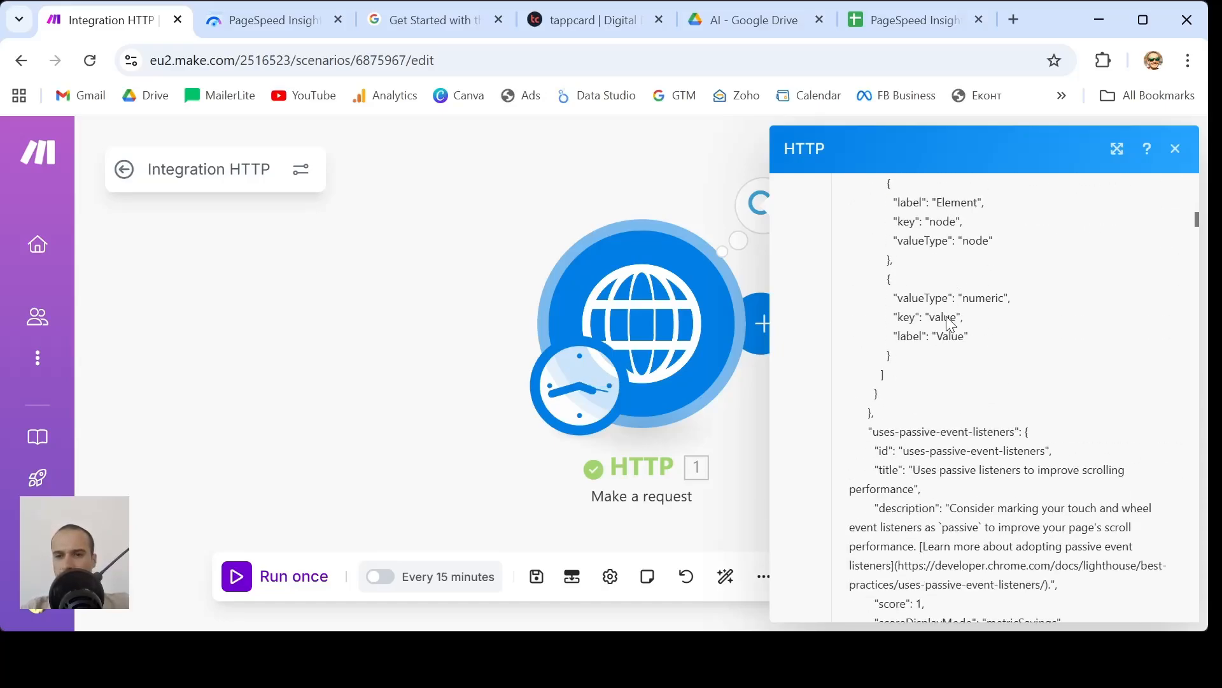
scroll(951, 324, "down", 12)
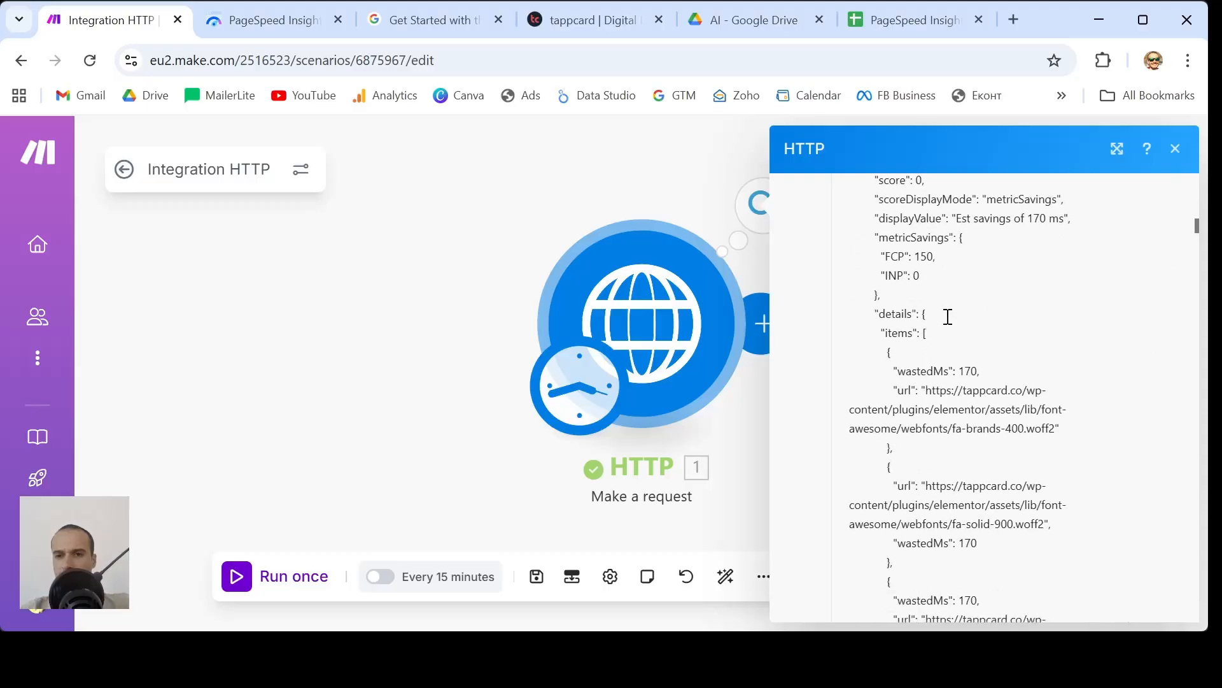
scroll(949, 320, "down", 6)
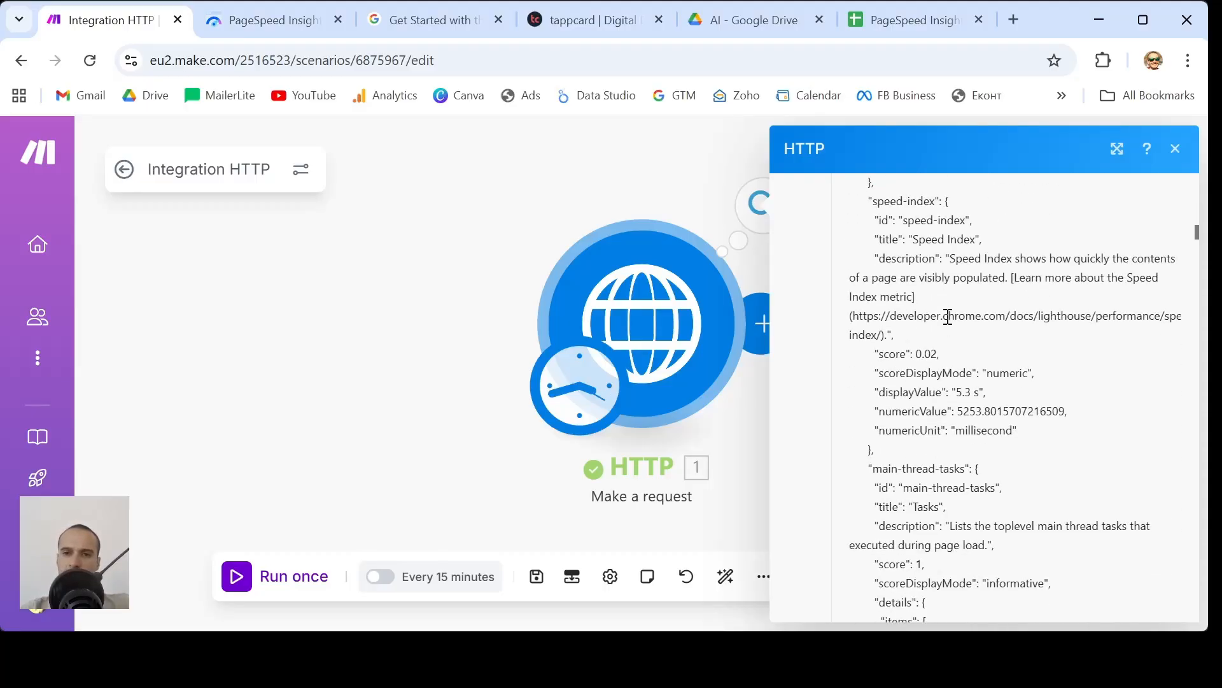
scroll(948, 316, "down", 12)
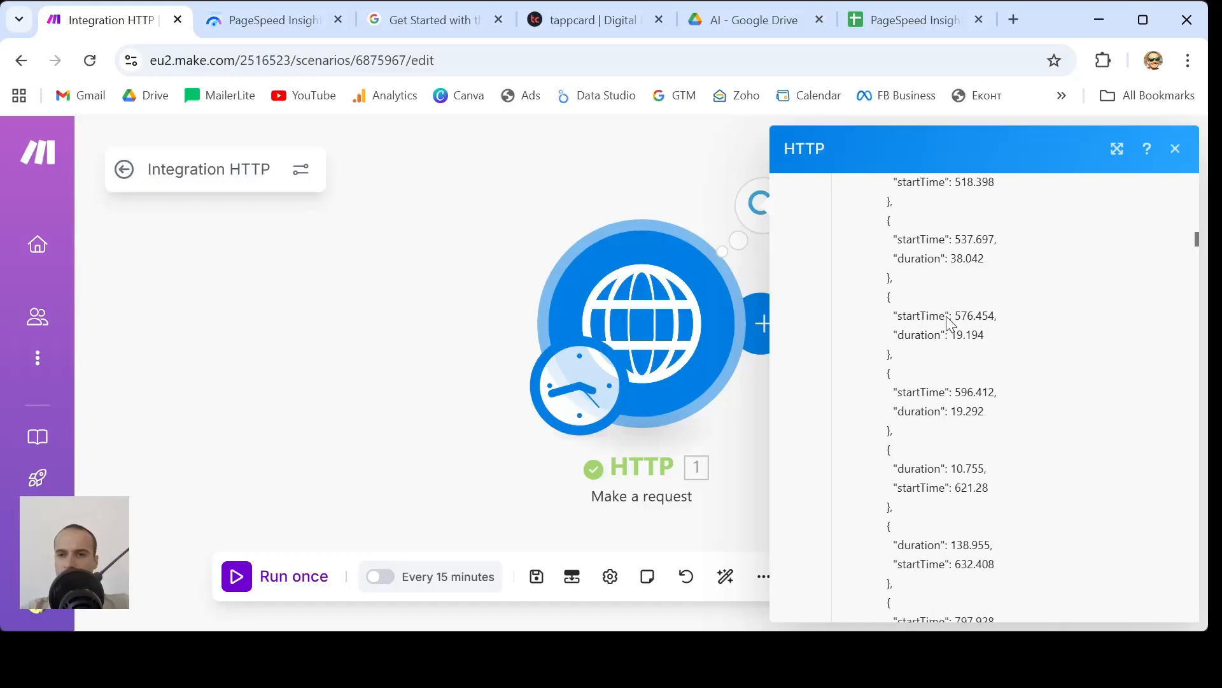
scroll(946, 315, "down", 1)
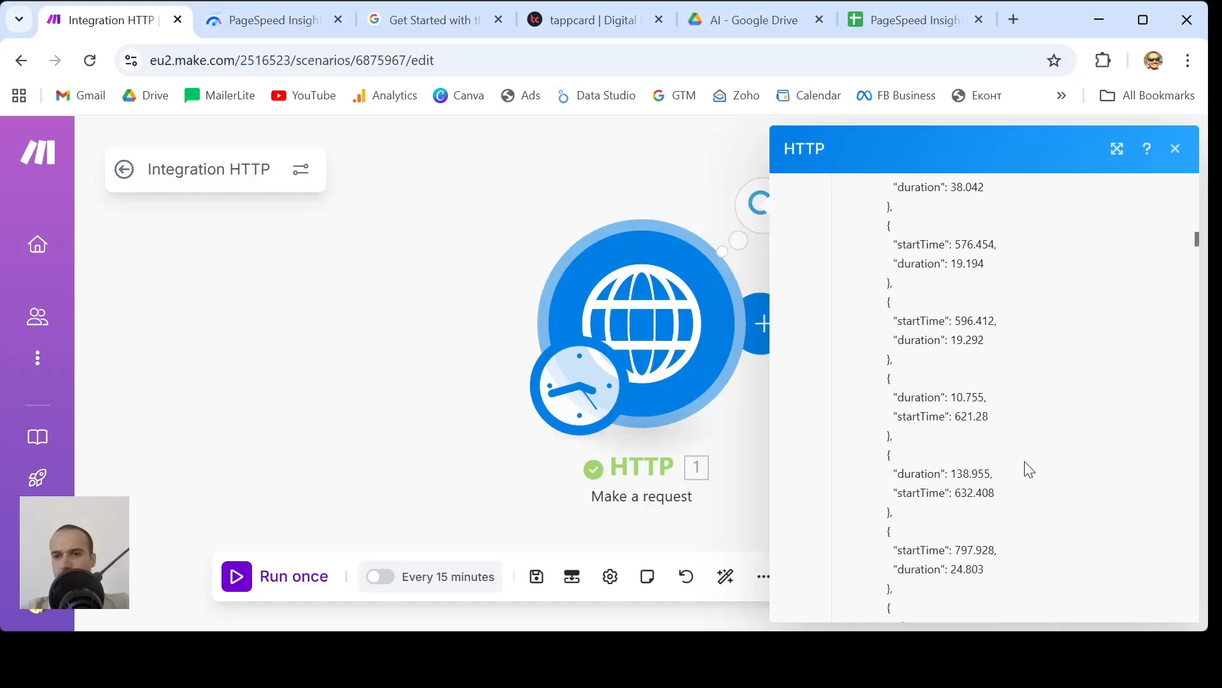
scroll(926, 381, "down", 8)
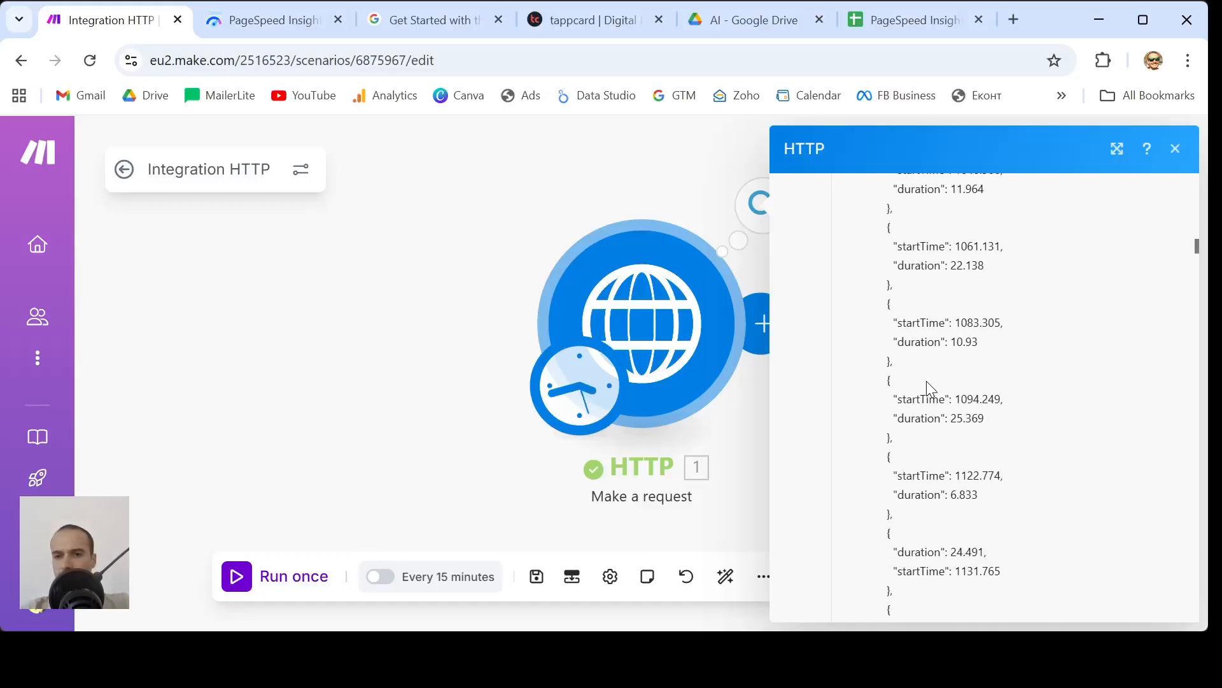
scroll(927, 381, "down", 20)
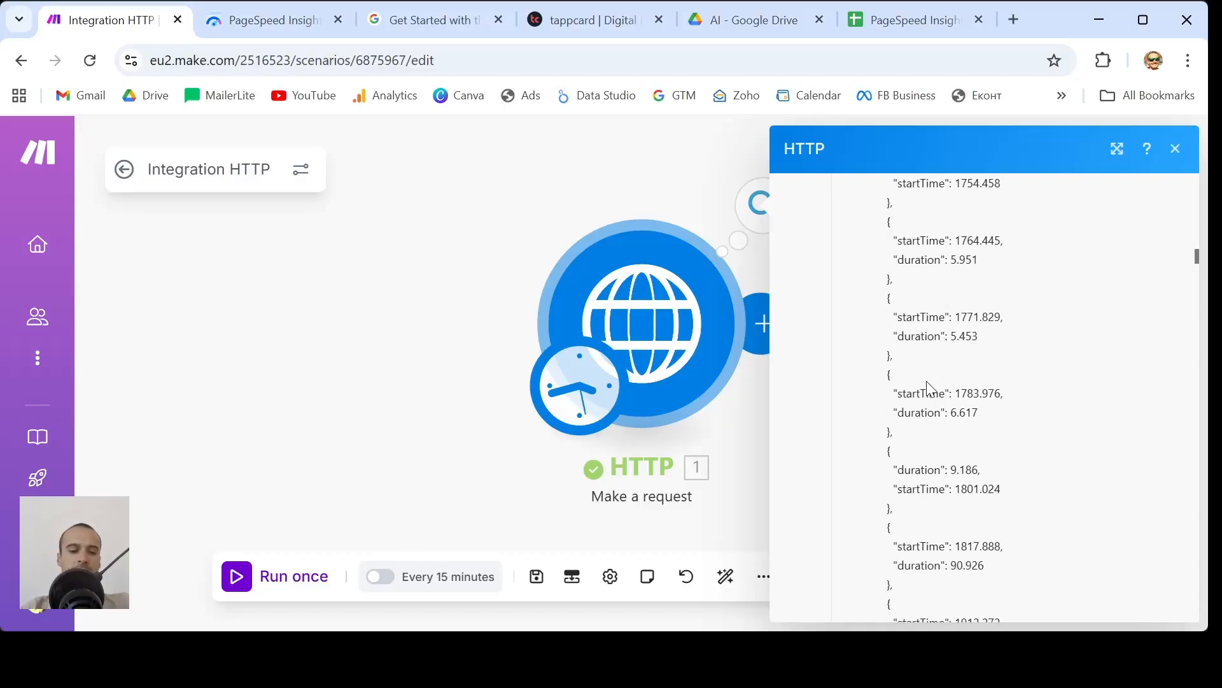
- Search the output data for "speed inde" and highlight the number in the speed-index audit's displayValue
key("ctrl+f")
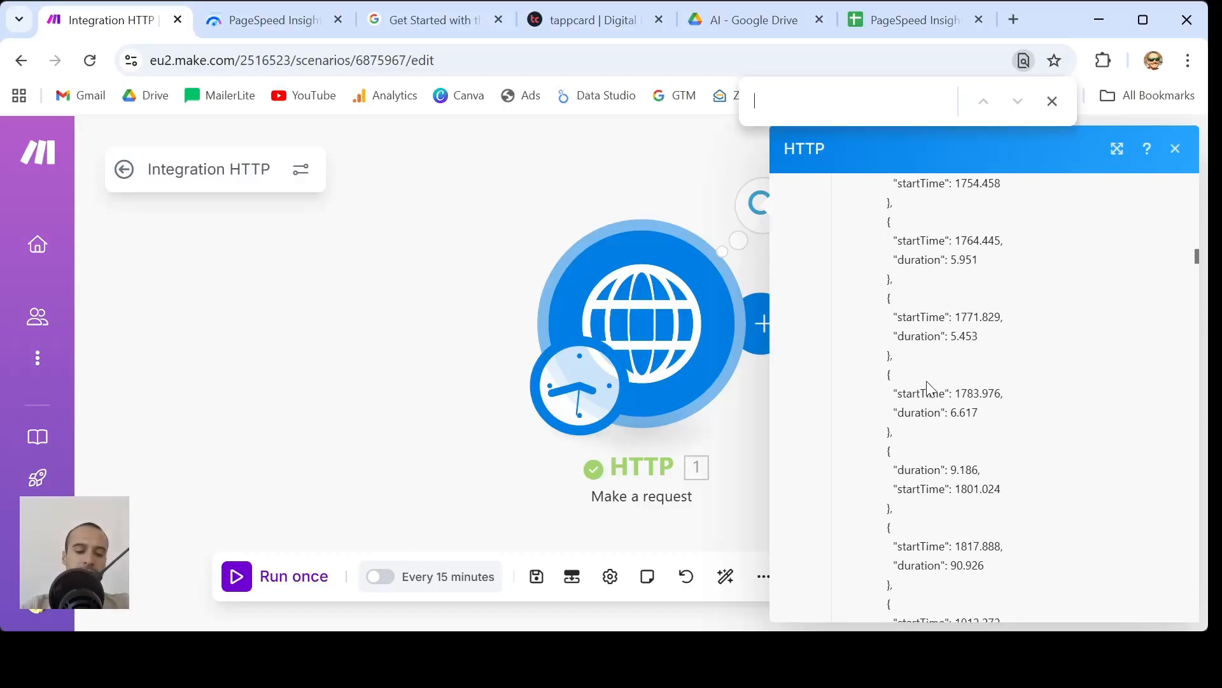
type("spee")
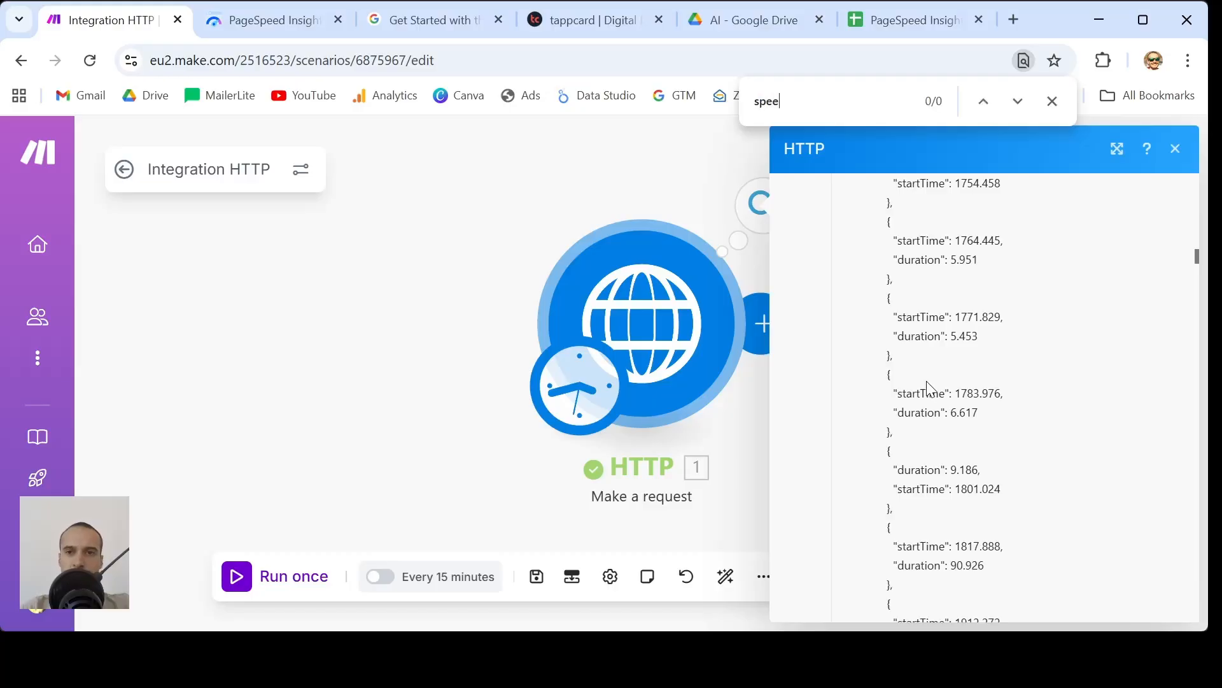
type("d inde")
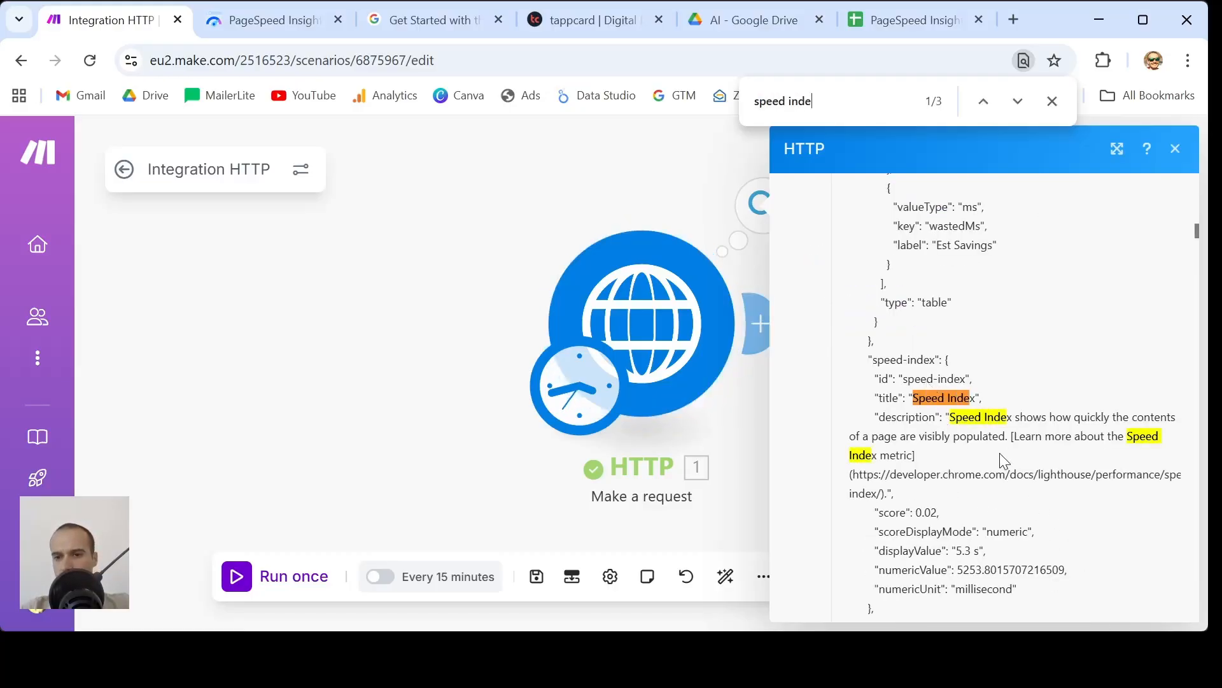
scroll(999, 453, "down", 2)
scroll(999, 454, "down", 4)
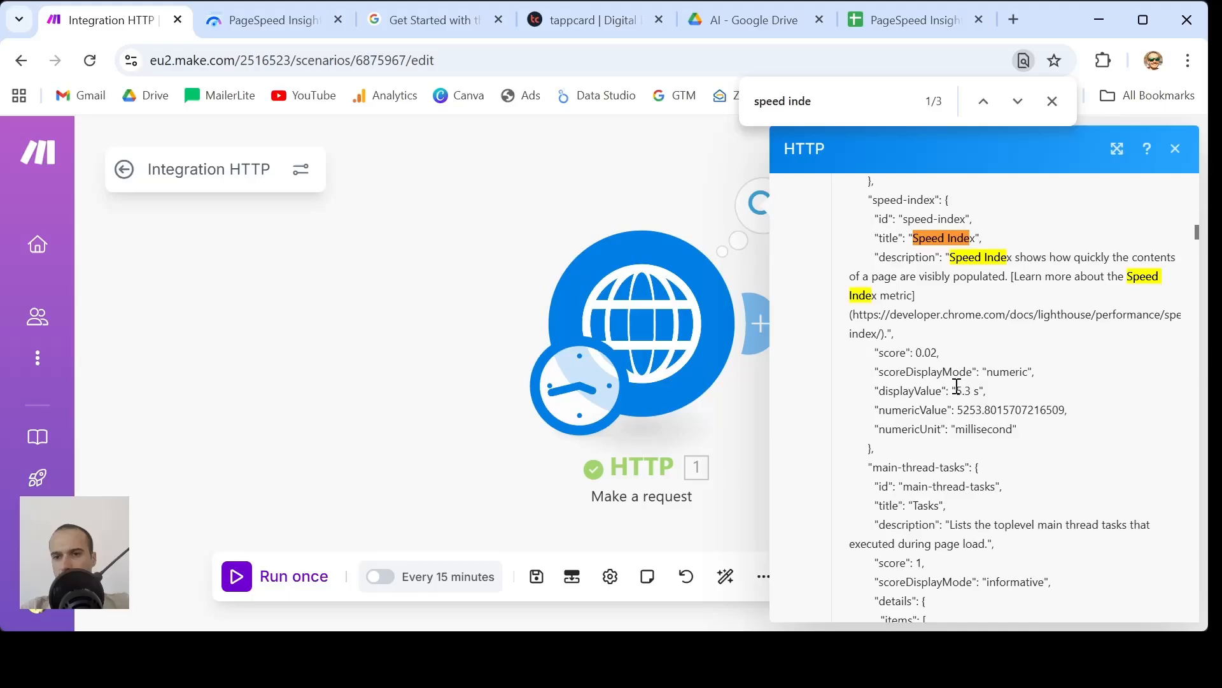
left_click_drag(957, 386, 972, 386)
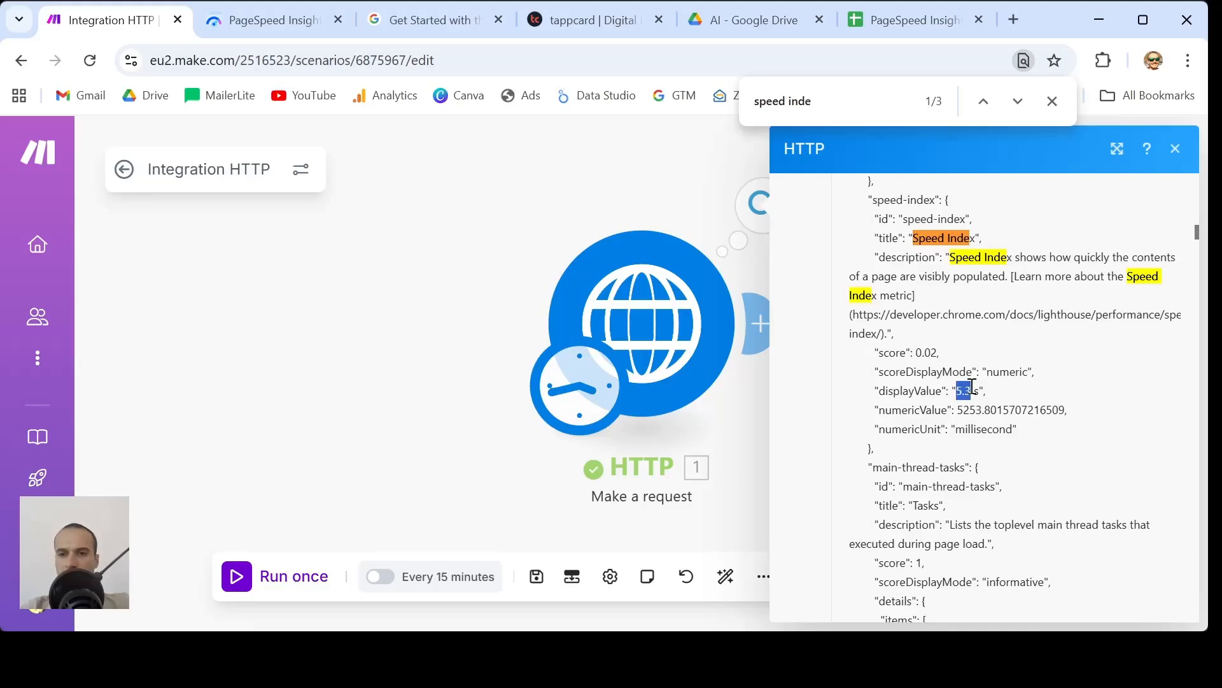
scroll(972, 386, "up", 1)
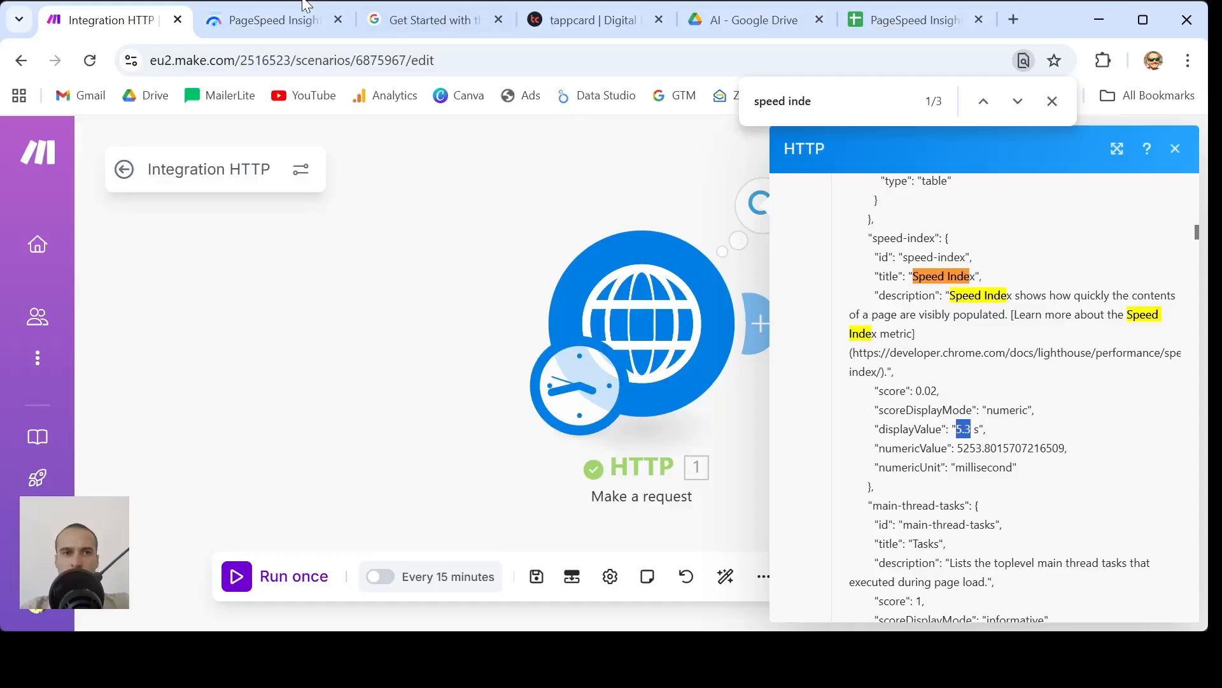
- Switch to the PageSpeed Insights report for tappcard.co and check the Desktop metrics, especially Speed Index, against the API output
left_click(234, 25)
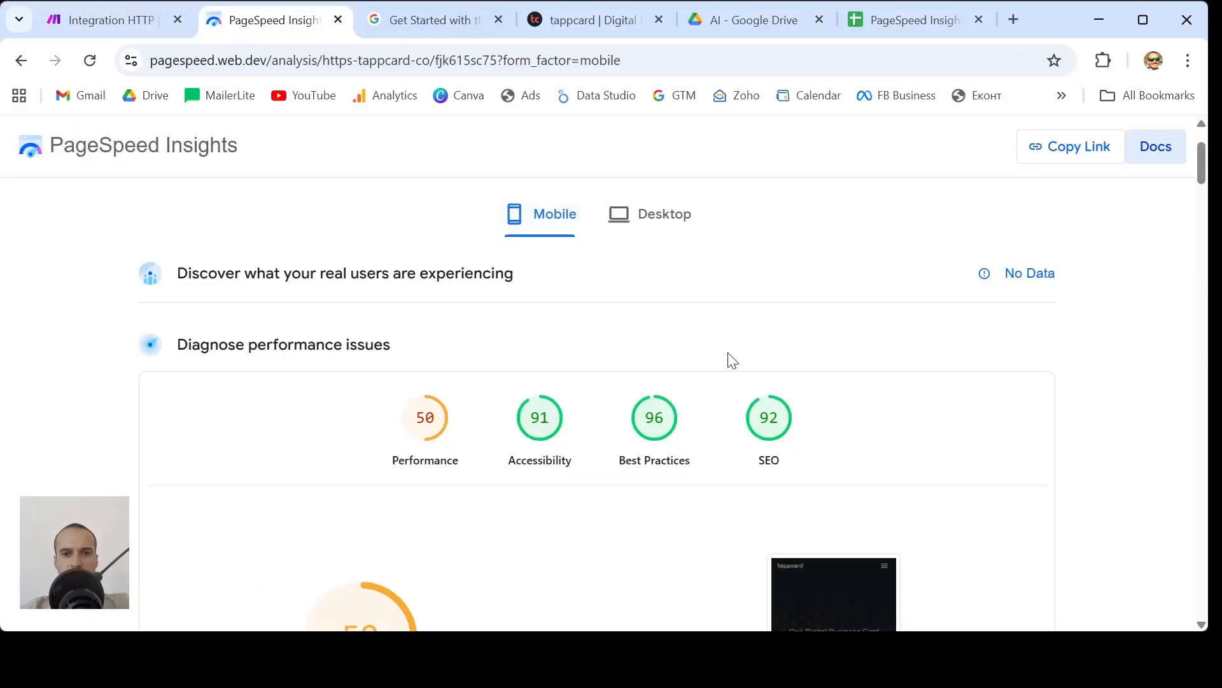
scroll(725, 357, "up", 2)
scroll(729, 358, "down", 6)
scroll(732, 361, "down", 3)
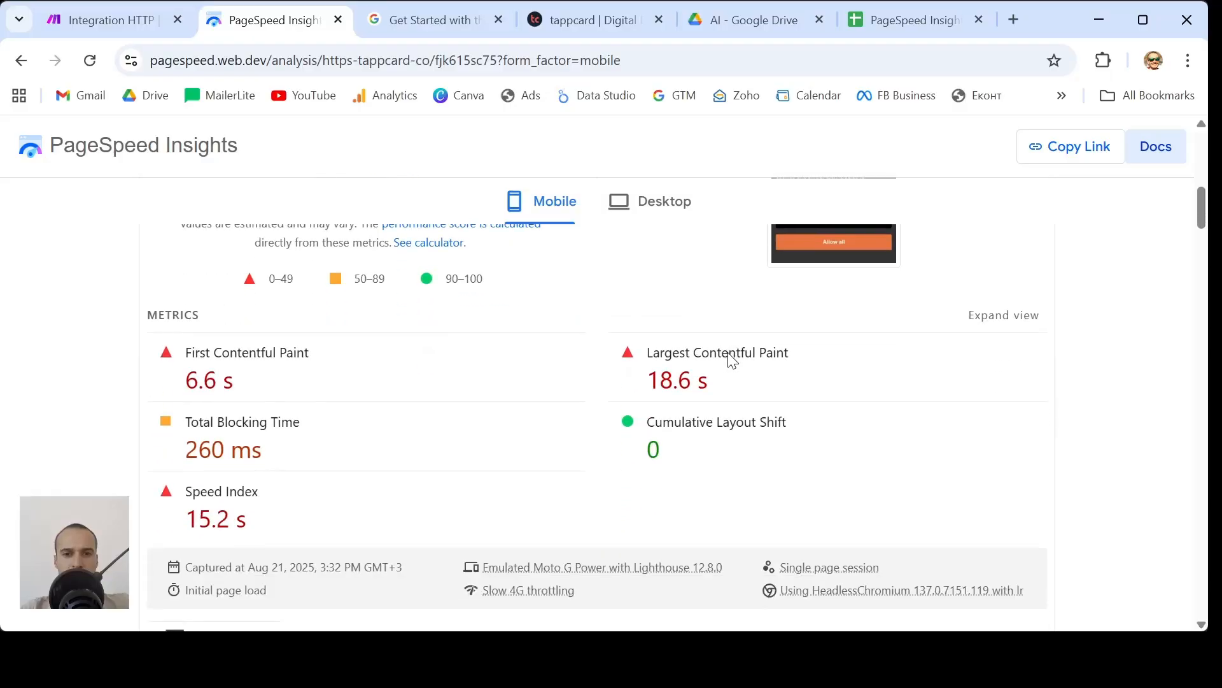
left_click(665, 197)
scroll(526, 388, "down", 2)
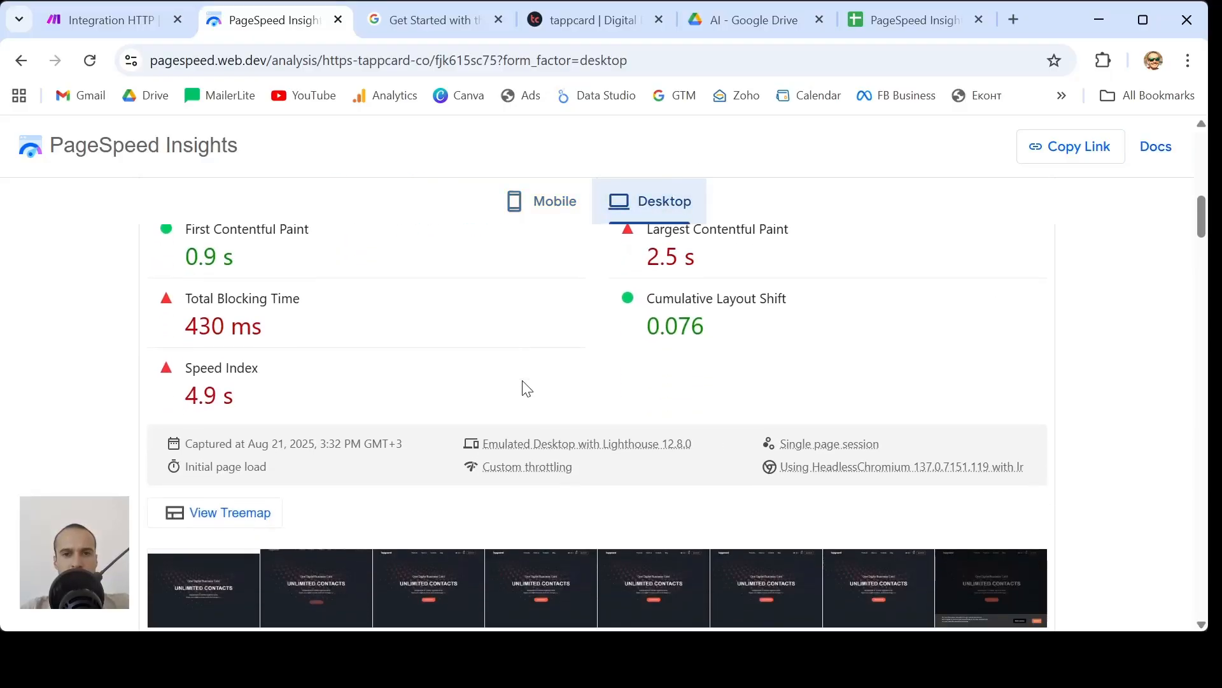
scroll(524, 388, "down", 2)
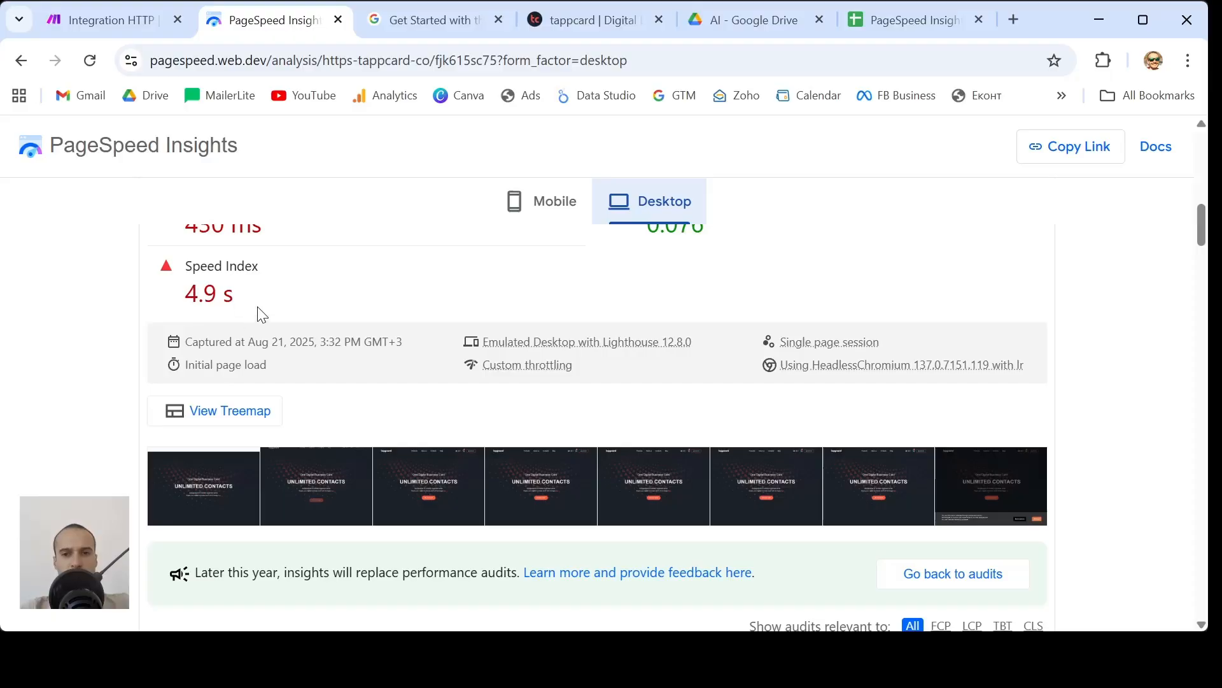
scroll(258, 308, "down", 1)
scroll(258, 307, "up", 2)
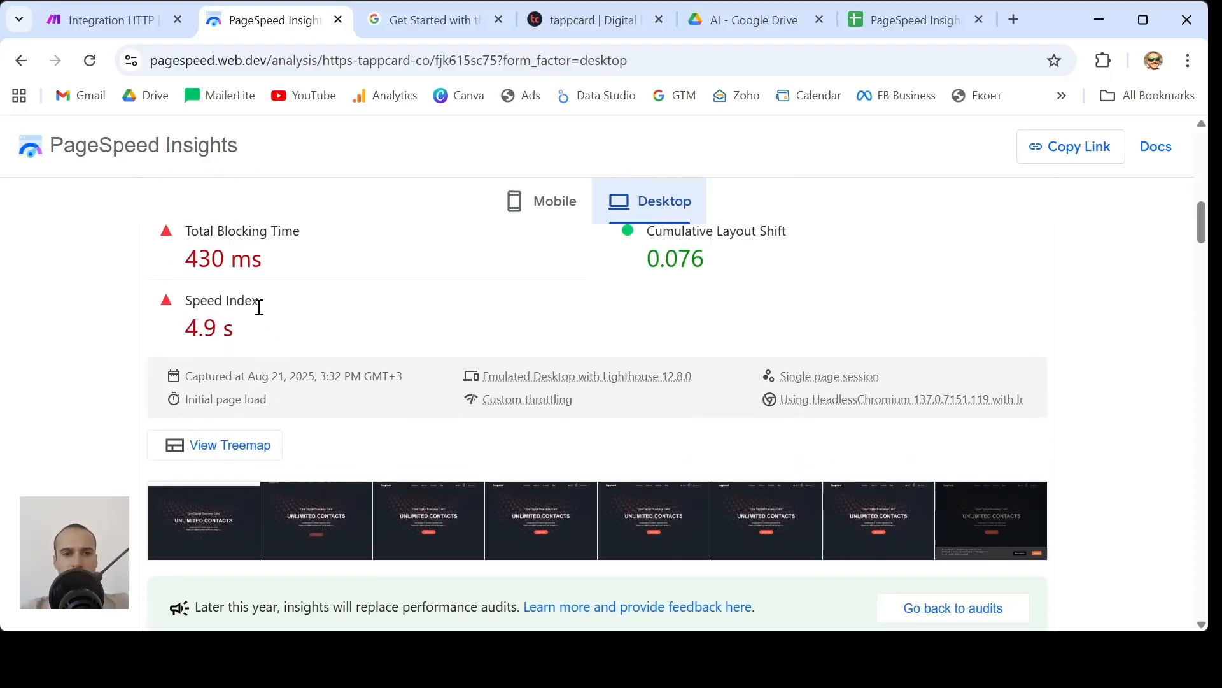
scroll(259, 308, "up", 1)
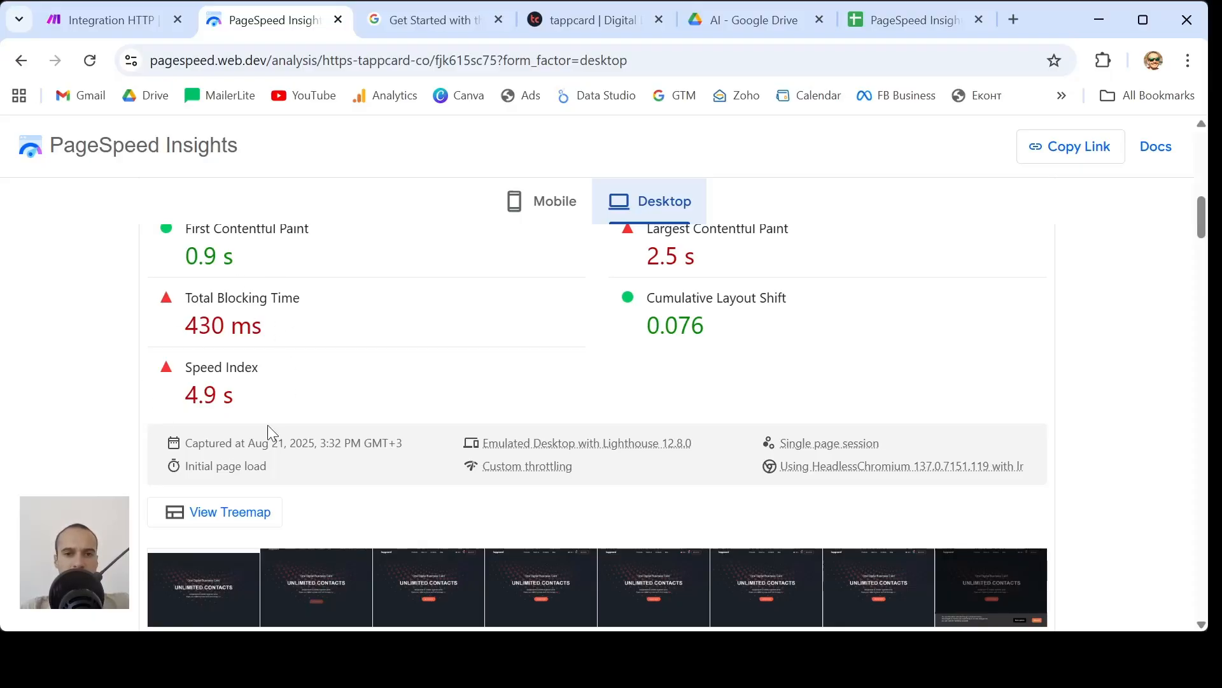
scroll(295, 387, "up", 1)
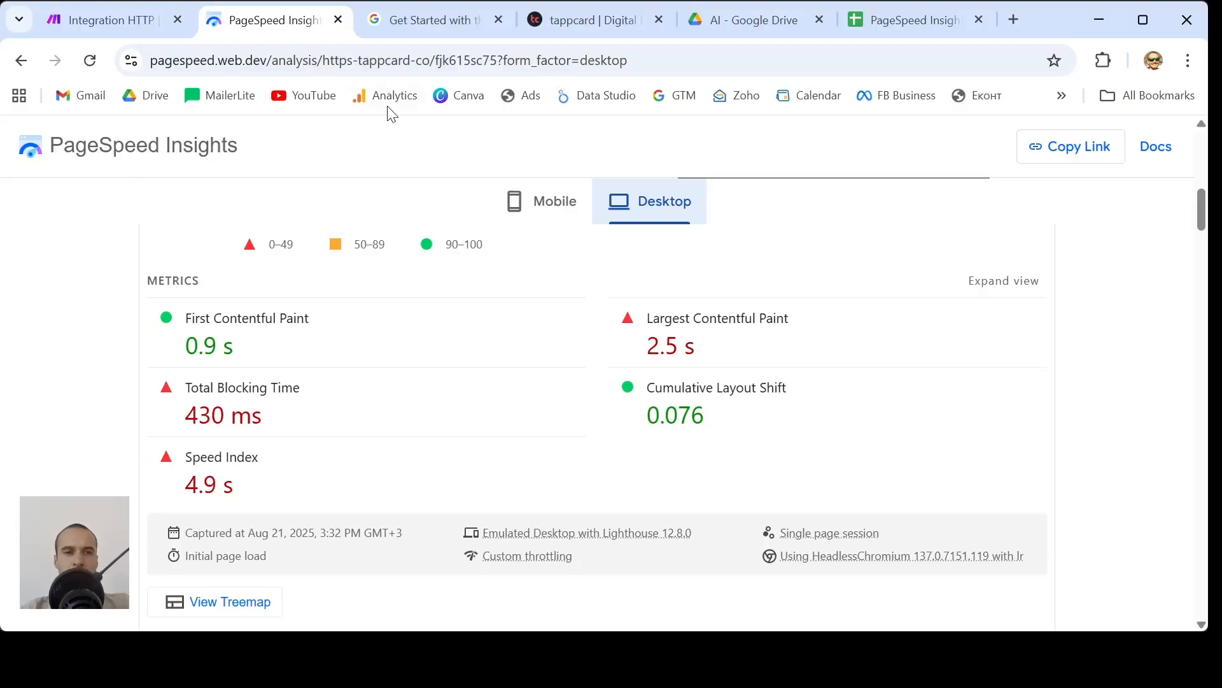
- Return to the Make scenario and close the HTTP module's output details
left_click(89, 25)
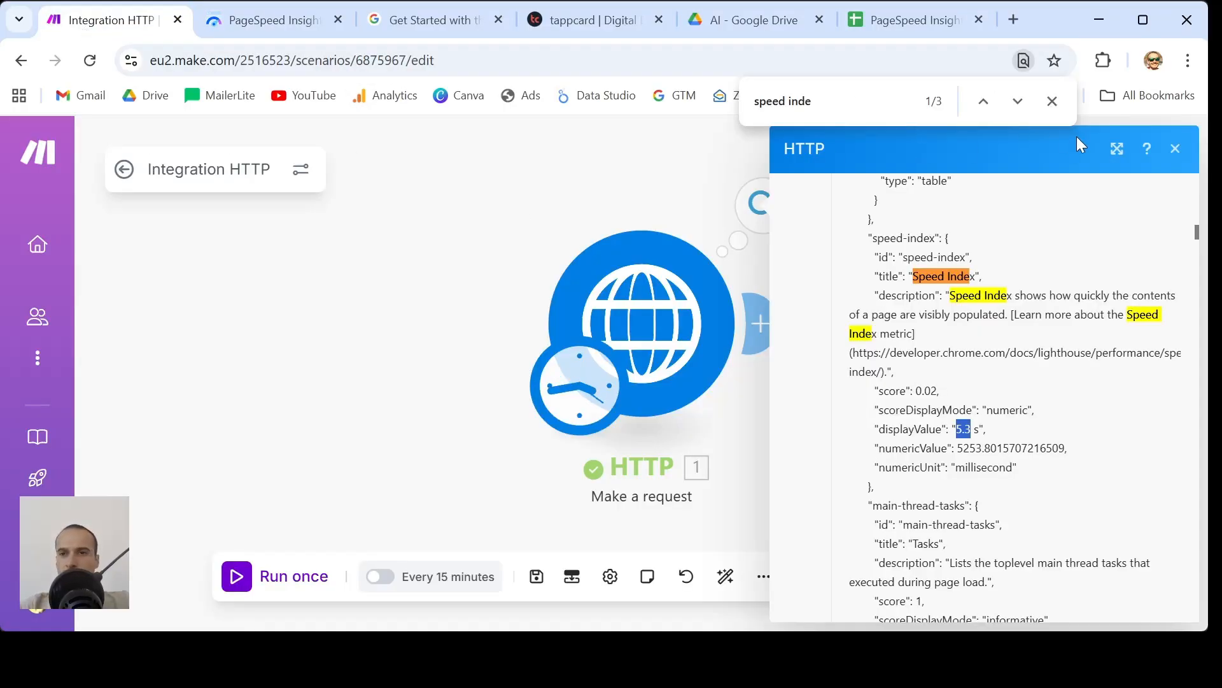
left_click(1176, 149)
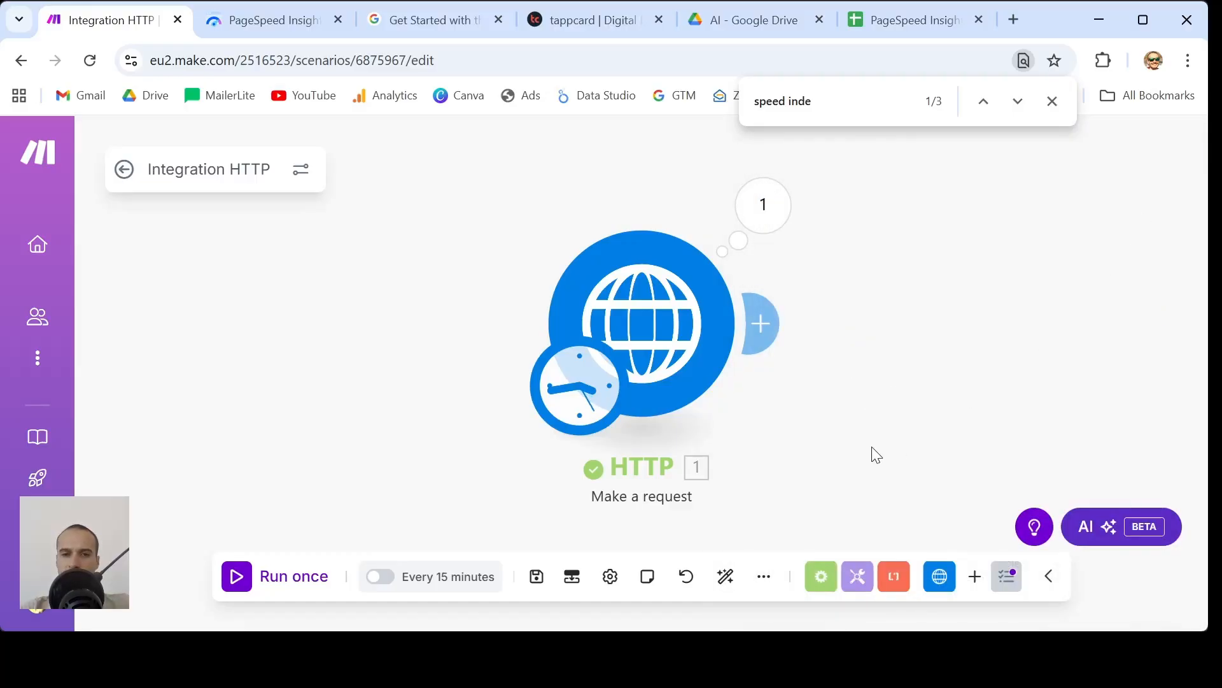
scroll(877, 455, "down", 3)
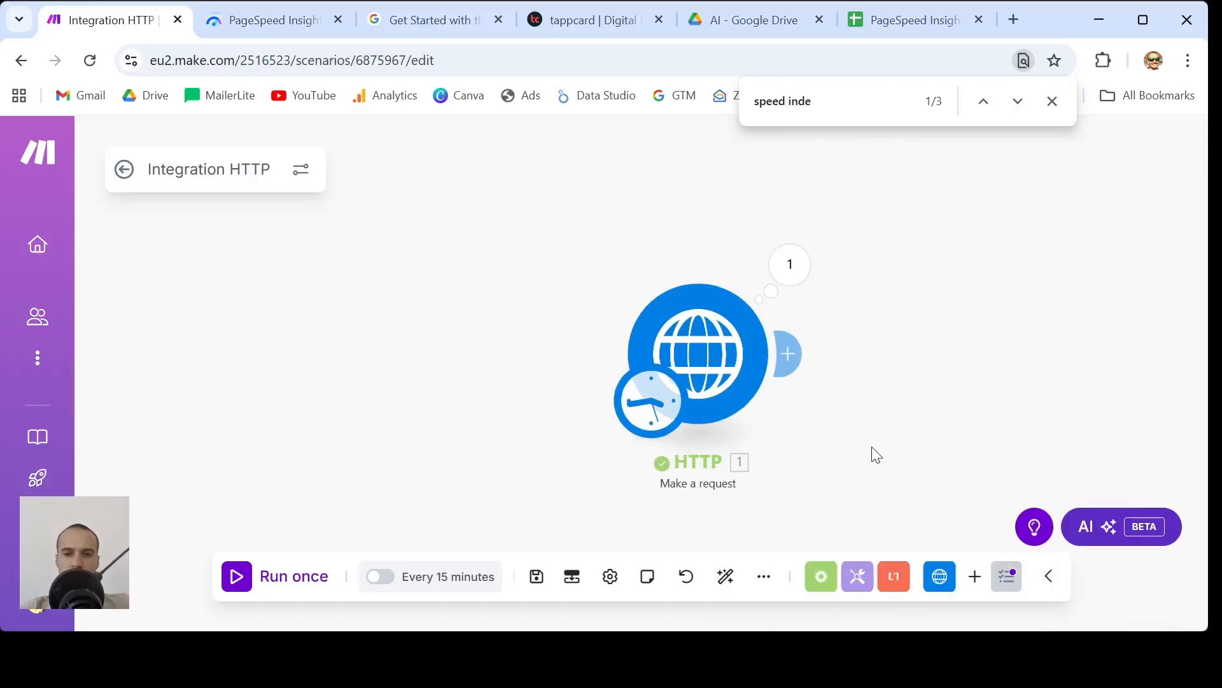
scroll(876, 454, "up", 2)
scroll(876, 455, "down", 5)
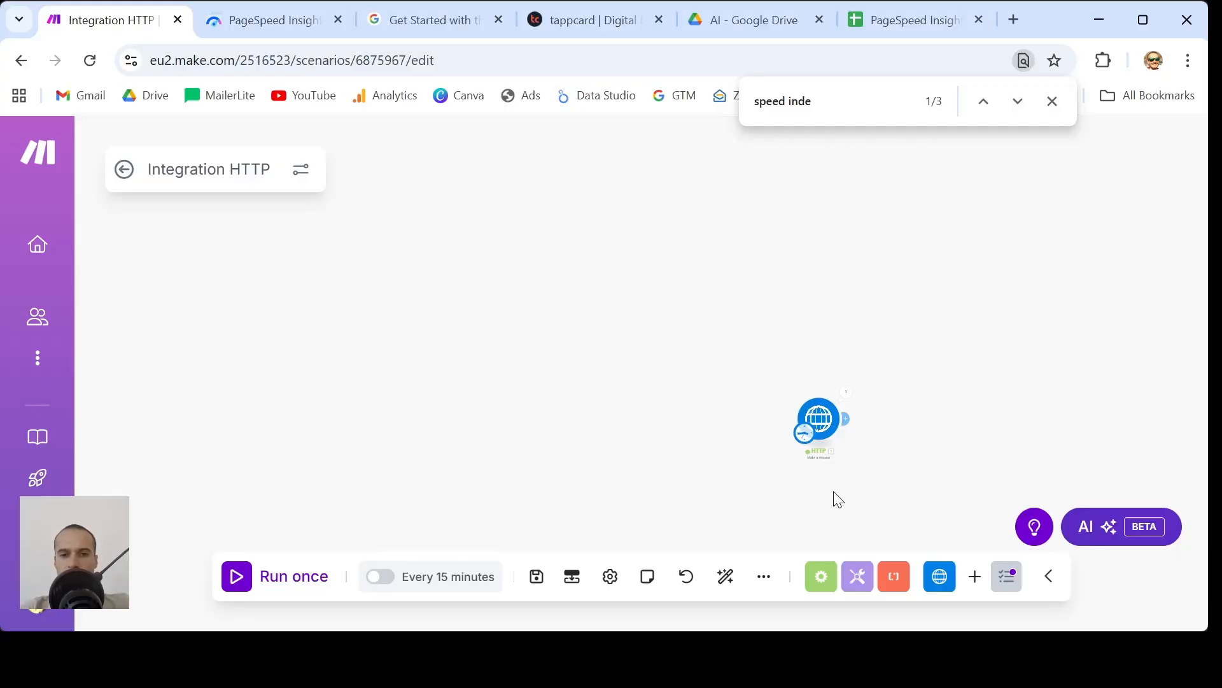
left_click_drag(929, 435, 742, 365)
scroll(742, 366, "up", 5)
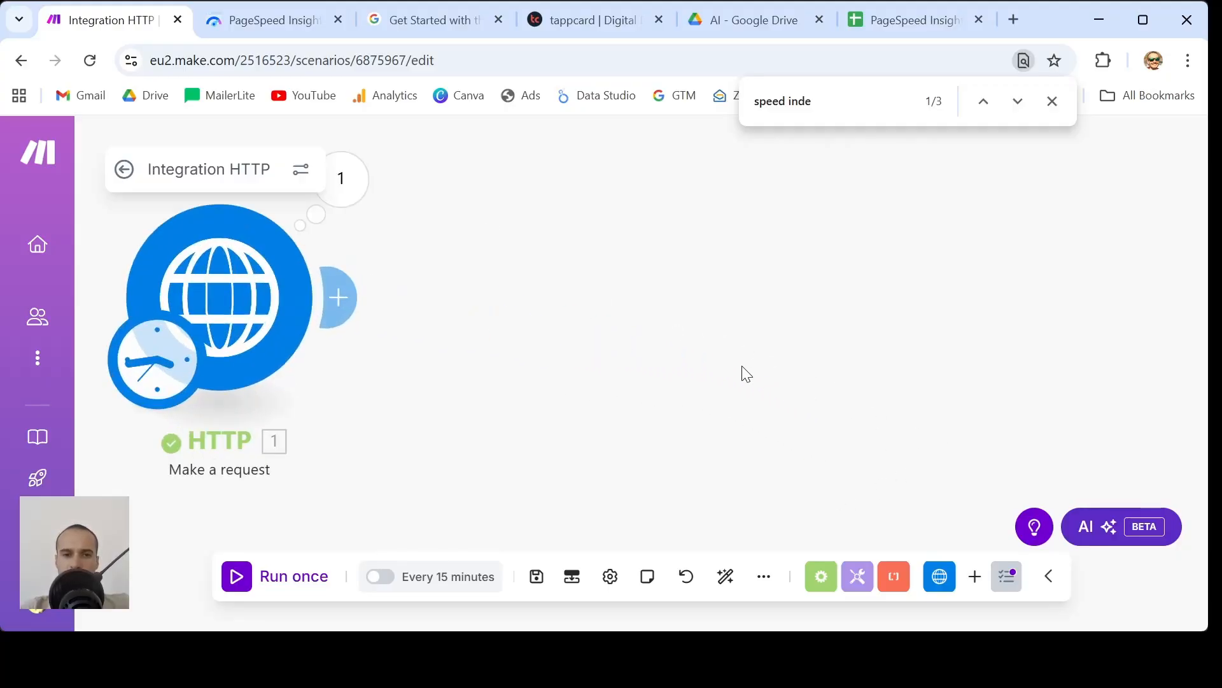
scroll(743, 365, "down", 6)
scroll(743, 366, "up", 5)
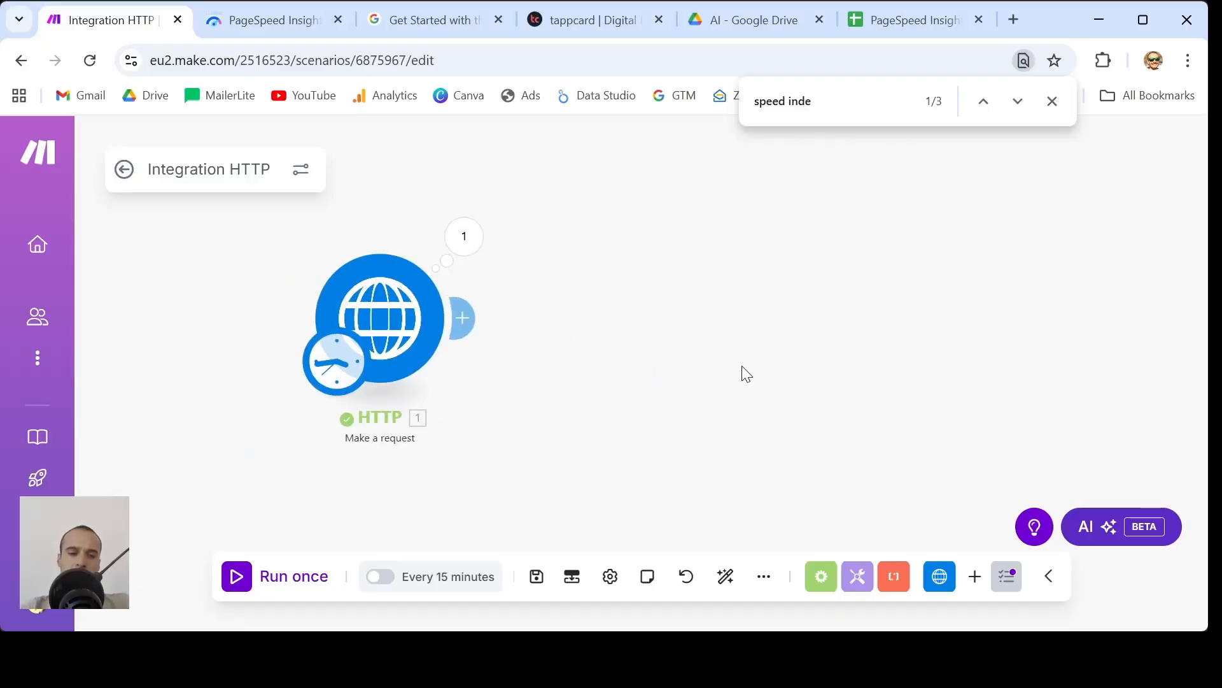
left_click_drag(608, 401, 773, 398)
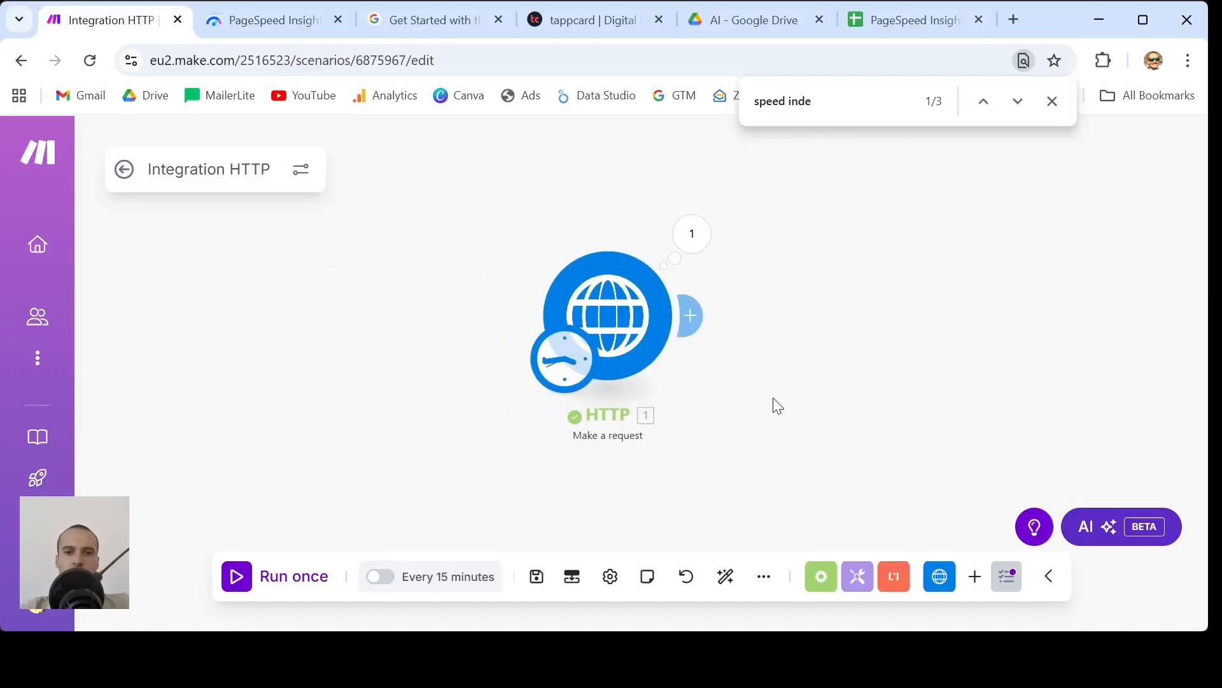
left_click_drag(742, 436, 813, 458)
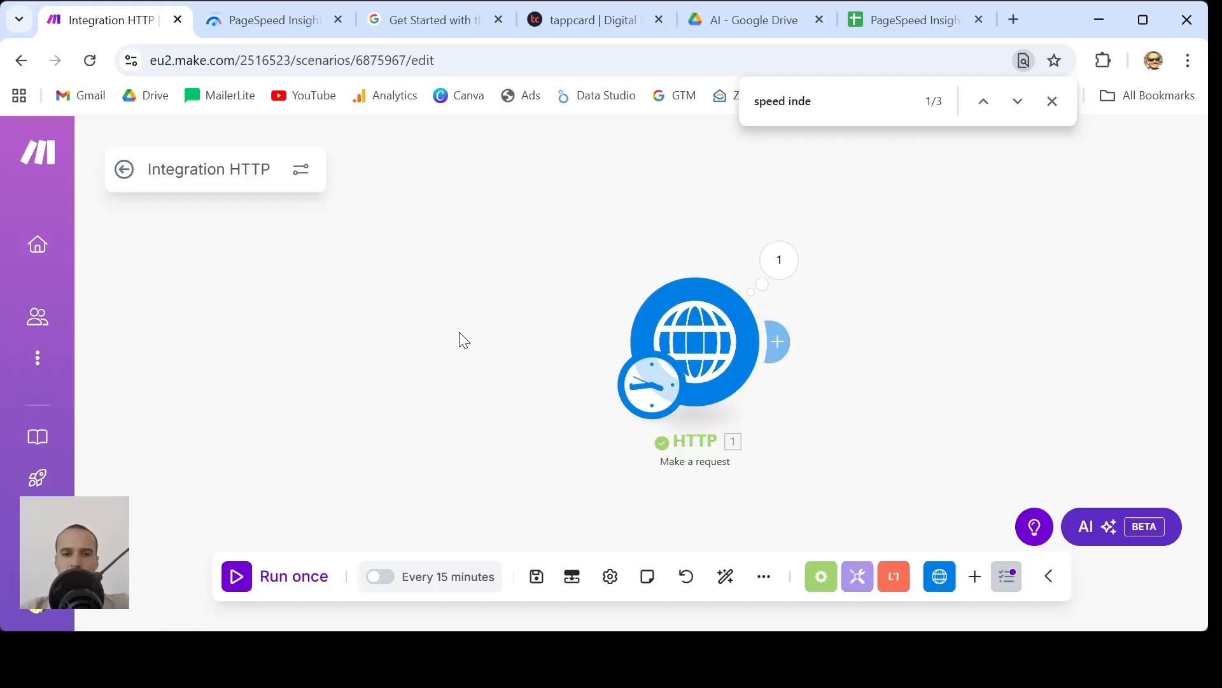
- Add a Tools Set variable module on the canvas beside the HTTP module and connect it to the scenario flow automatically
right_click(189, 329)
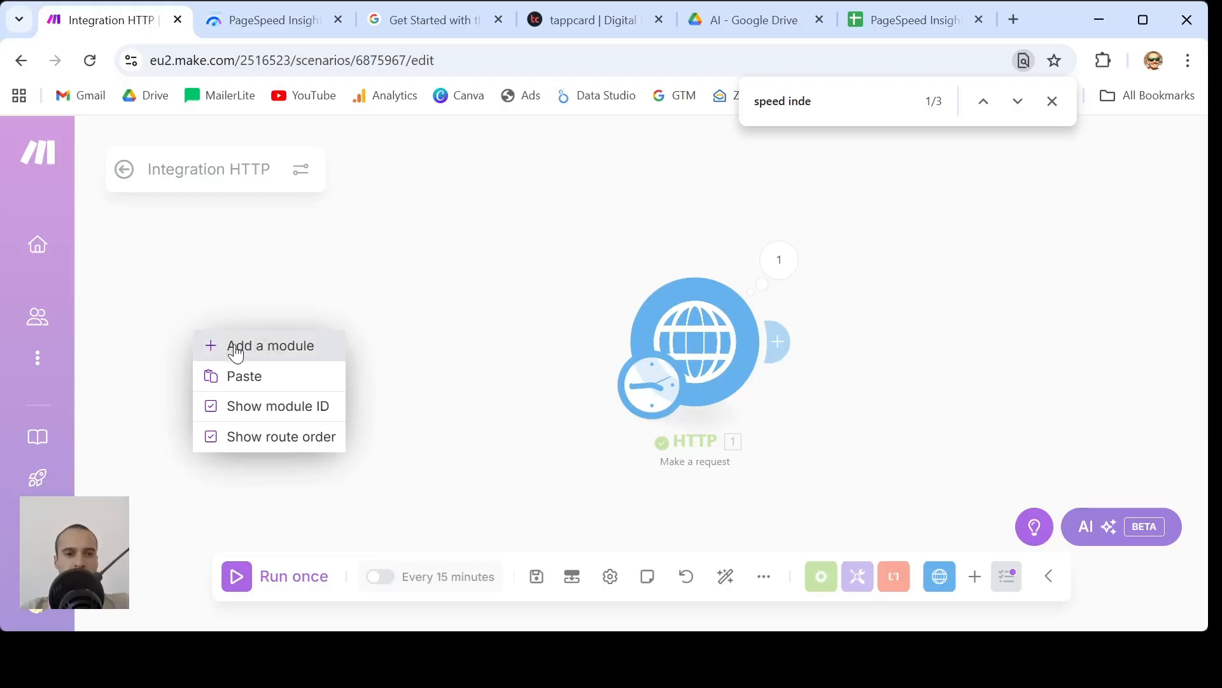
left_click(279, 351)
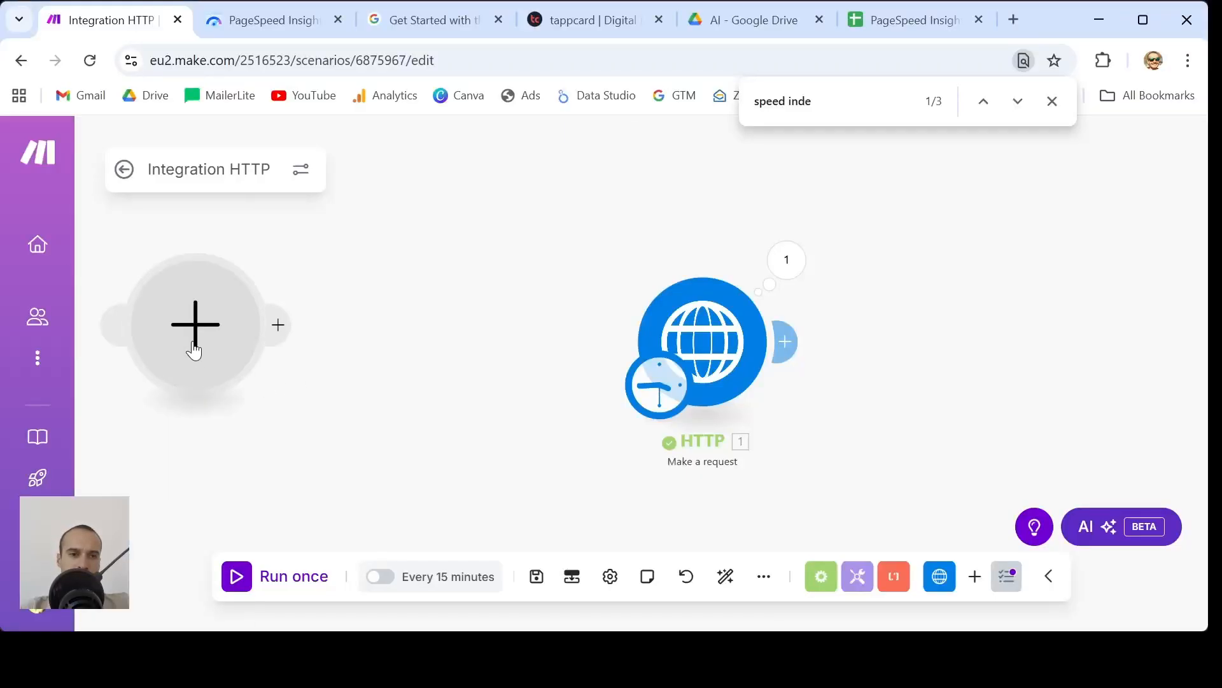
left_click(194, 344)
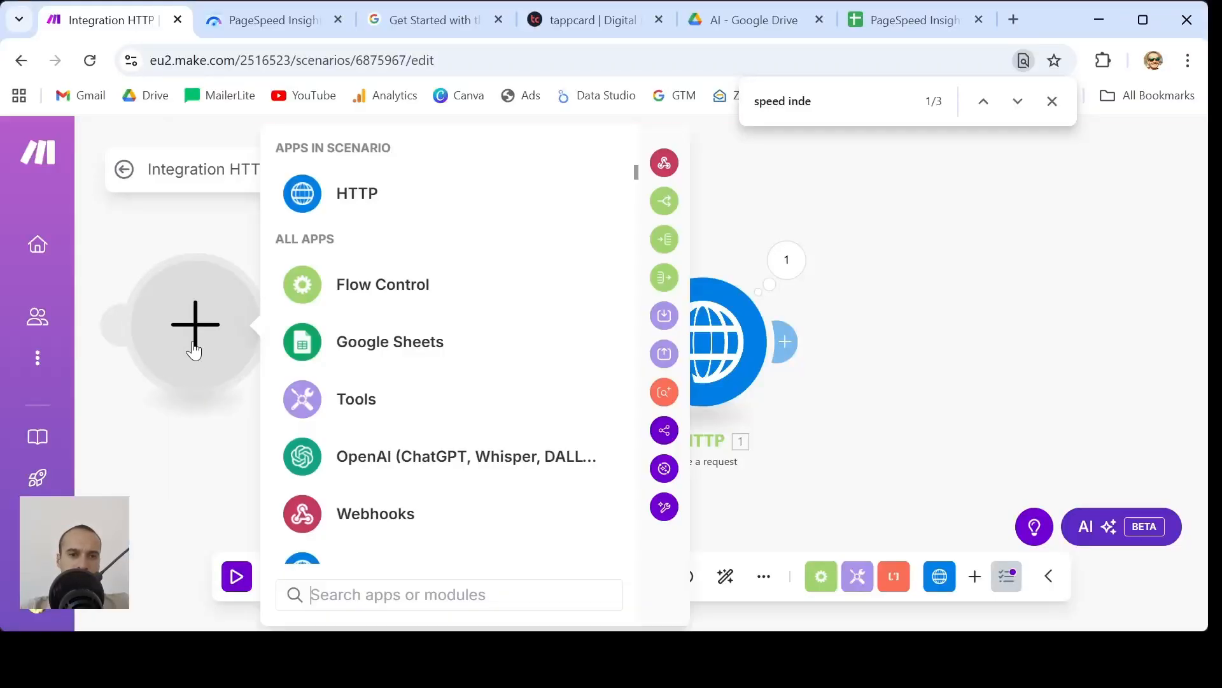
left_click(342, 411)
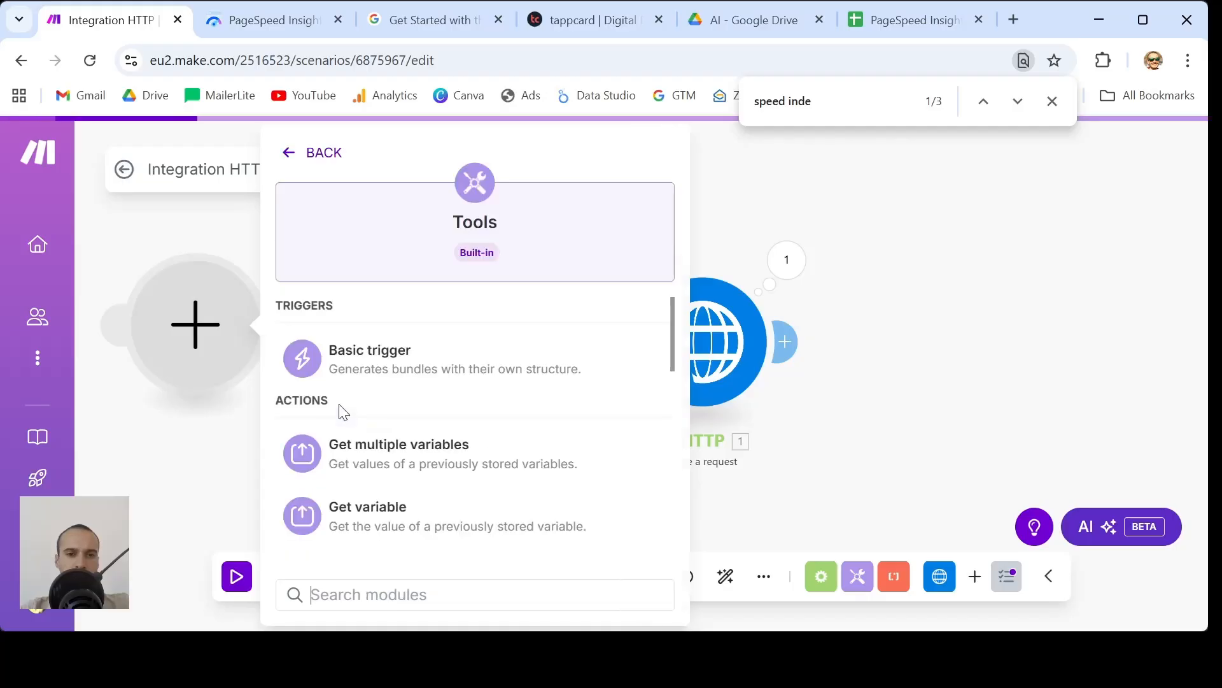
scroll(421, 424, "down", 3)
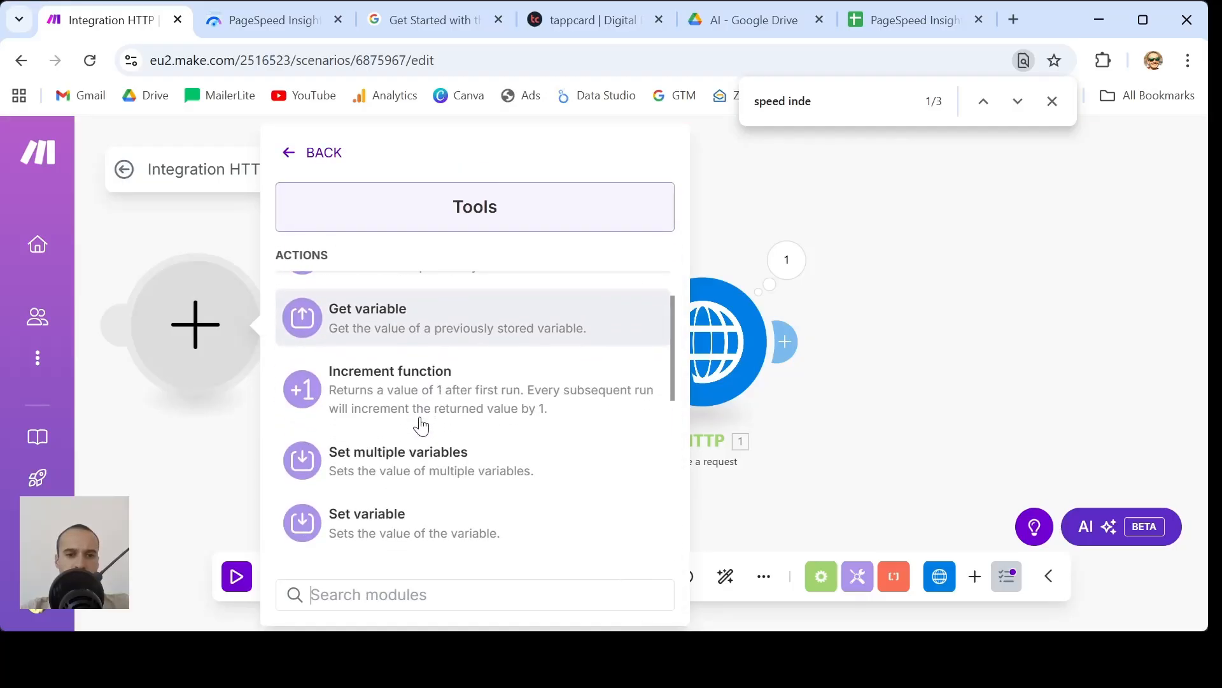
left_click(406, 507)
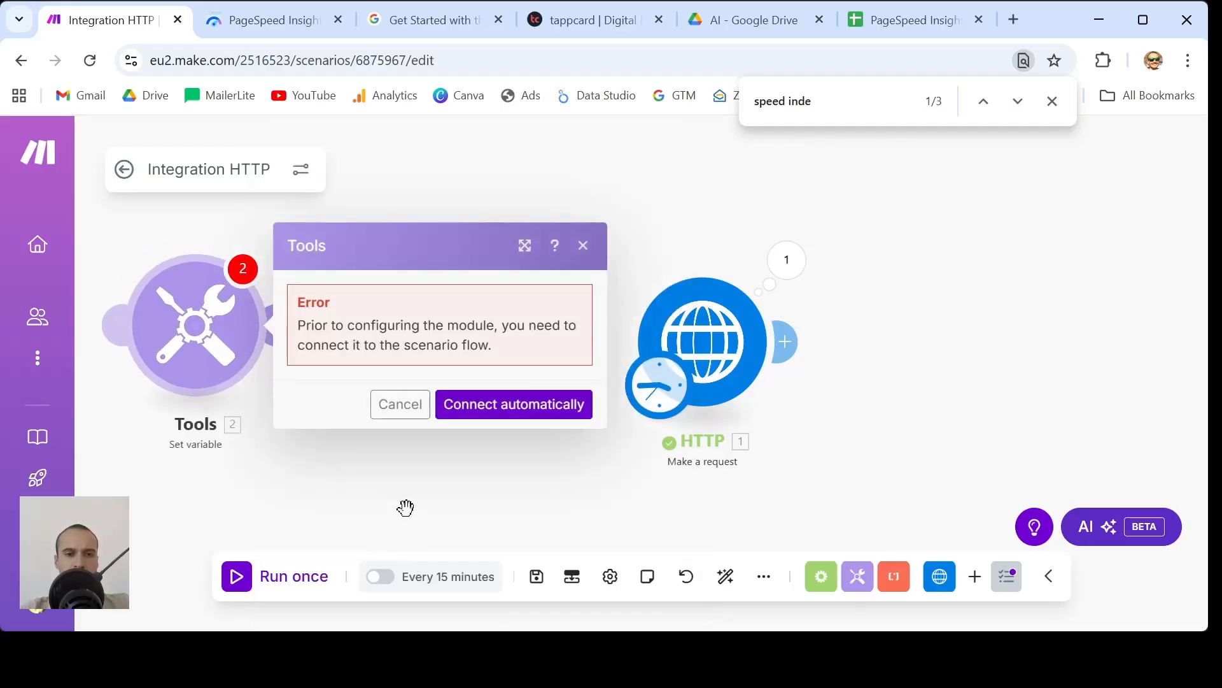
left_click(483, 407)
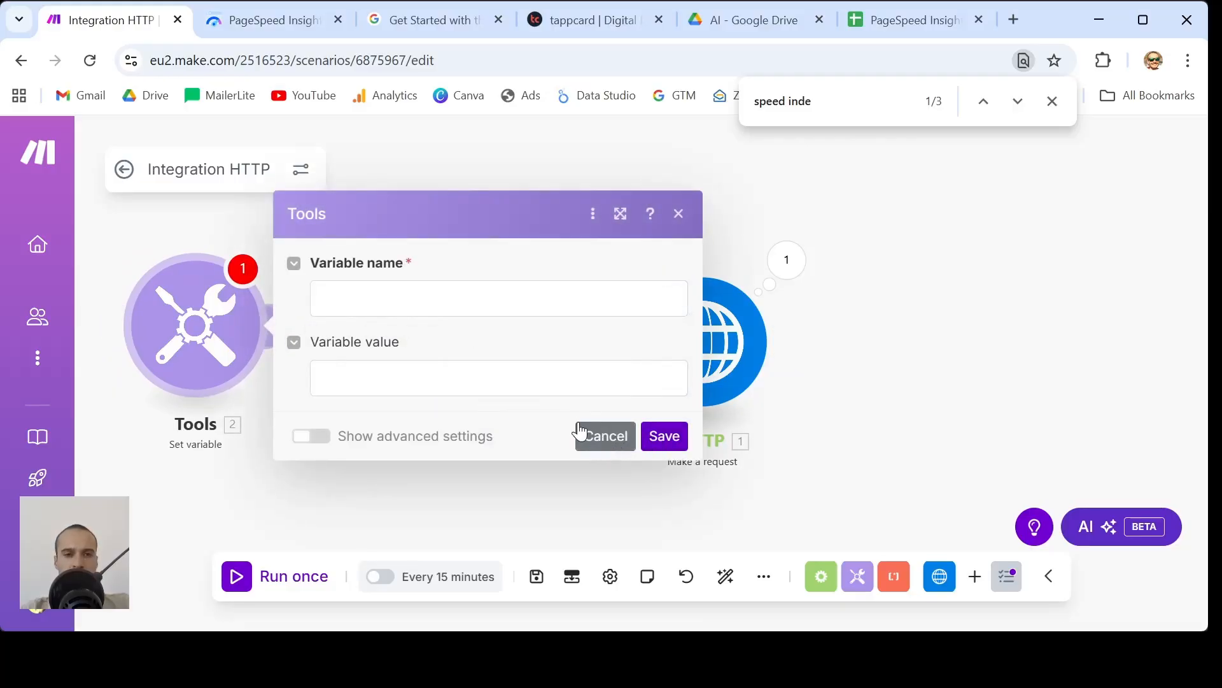
- Name the variable in the Set variable module "Strategies"
left_click(466, 303)
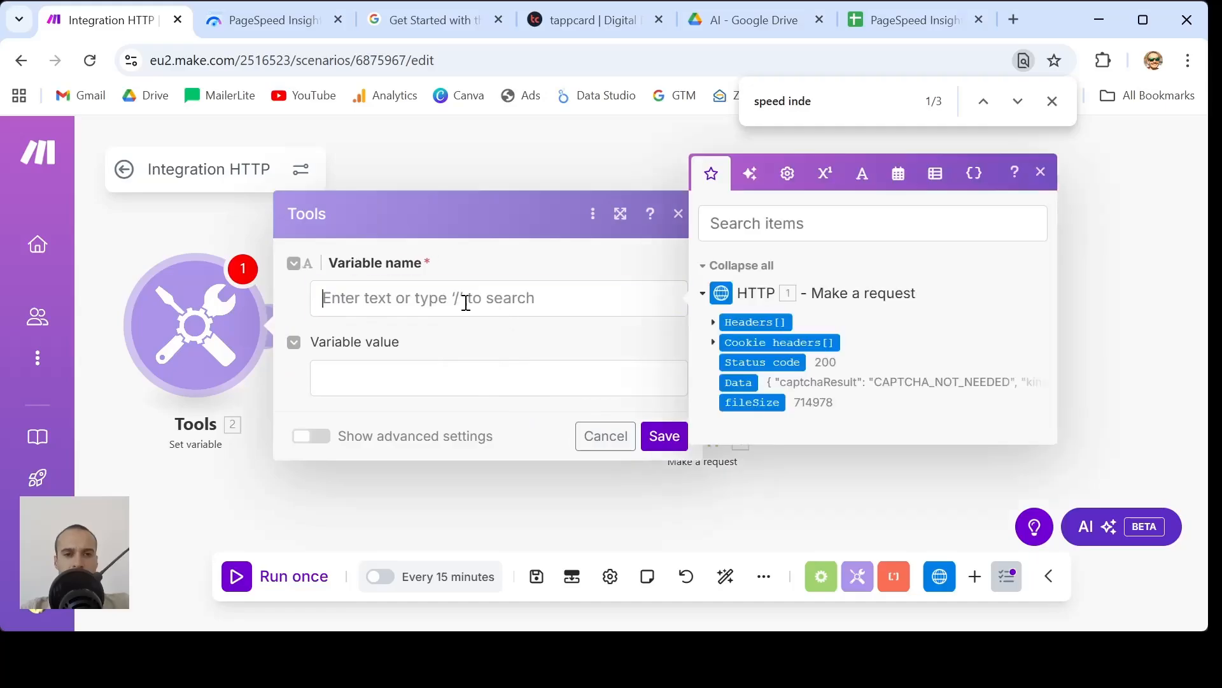
type("Stra")
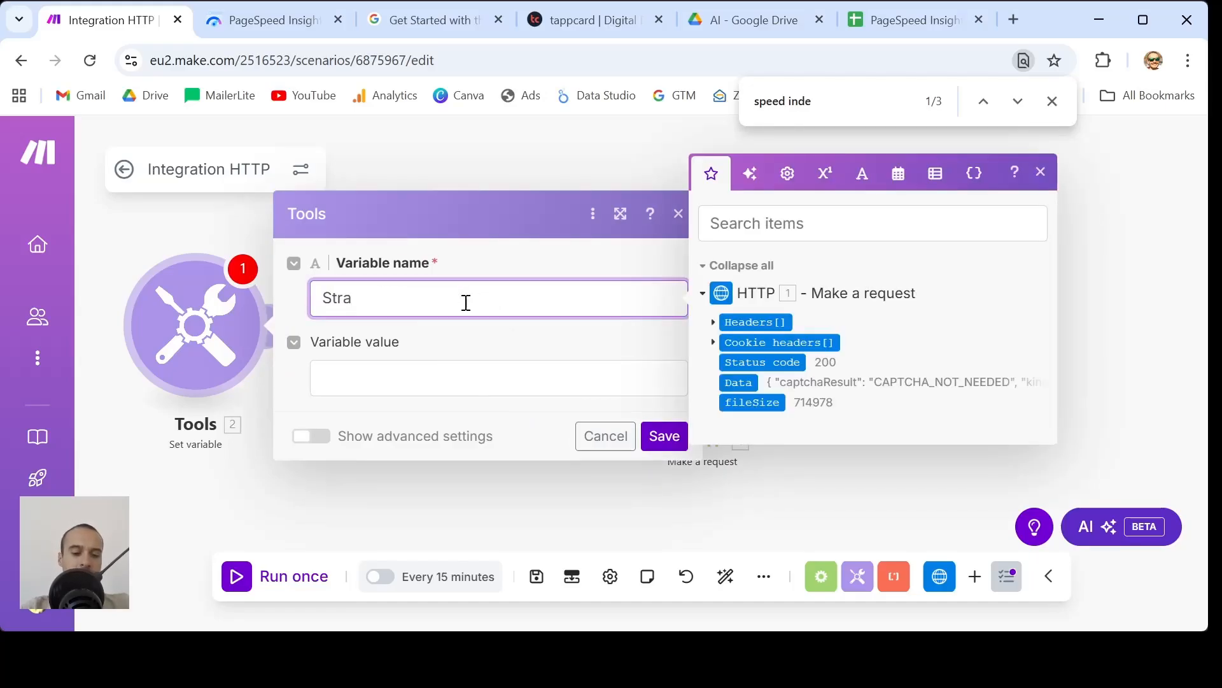
type("teg")
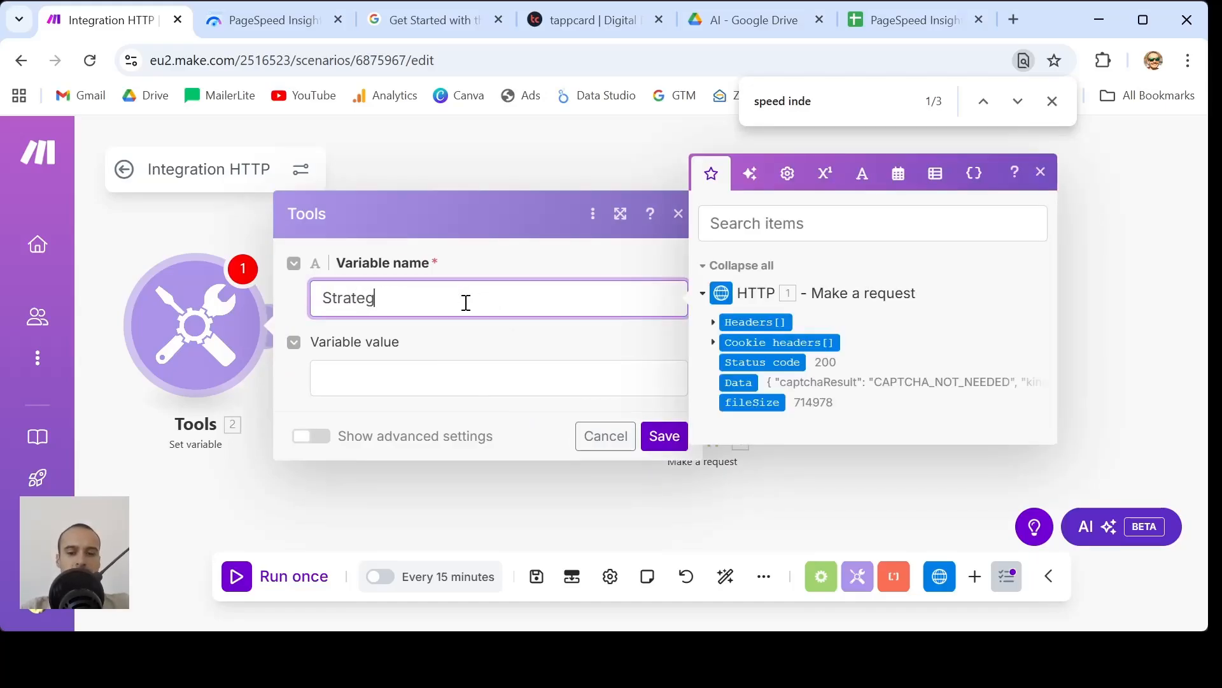
type("ies")
- Insert a split function as the variable value with mobile,desktop as its text argument
left_click(425, 380)
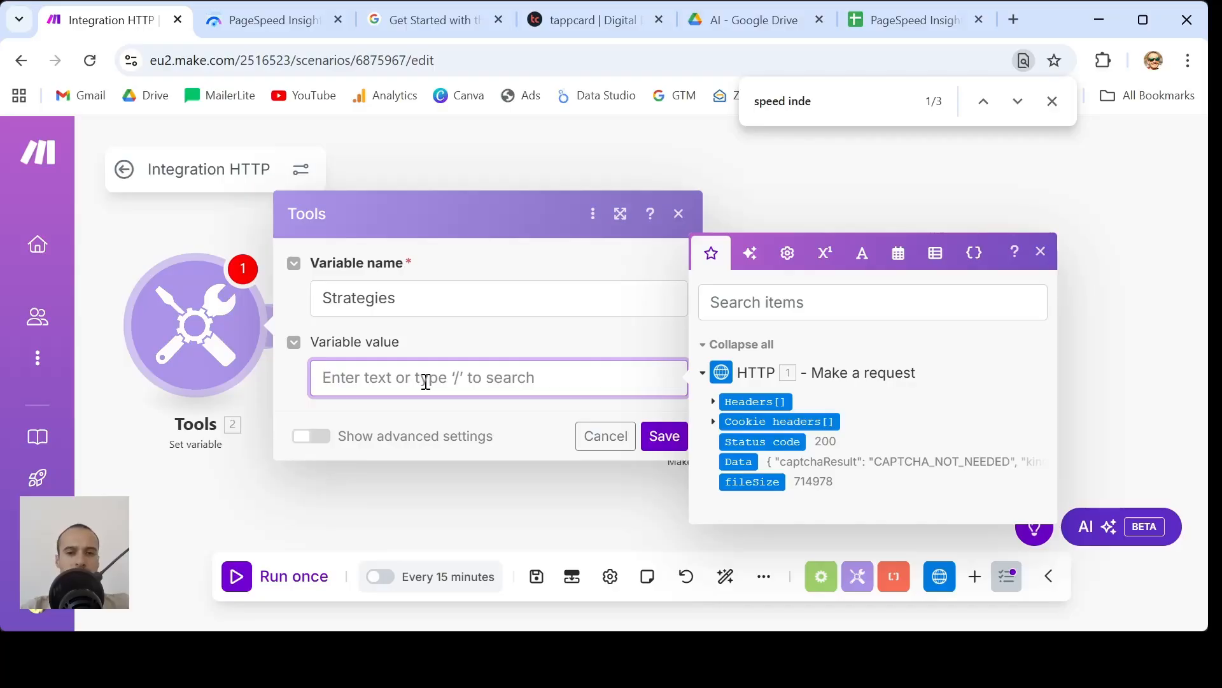
type("/")
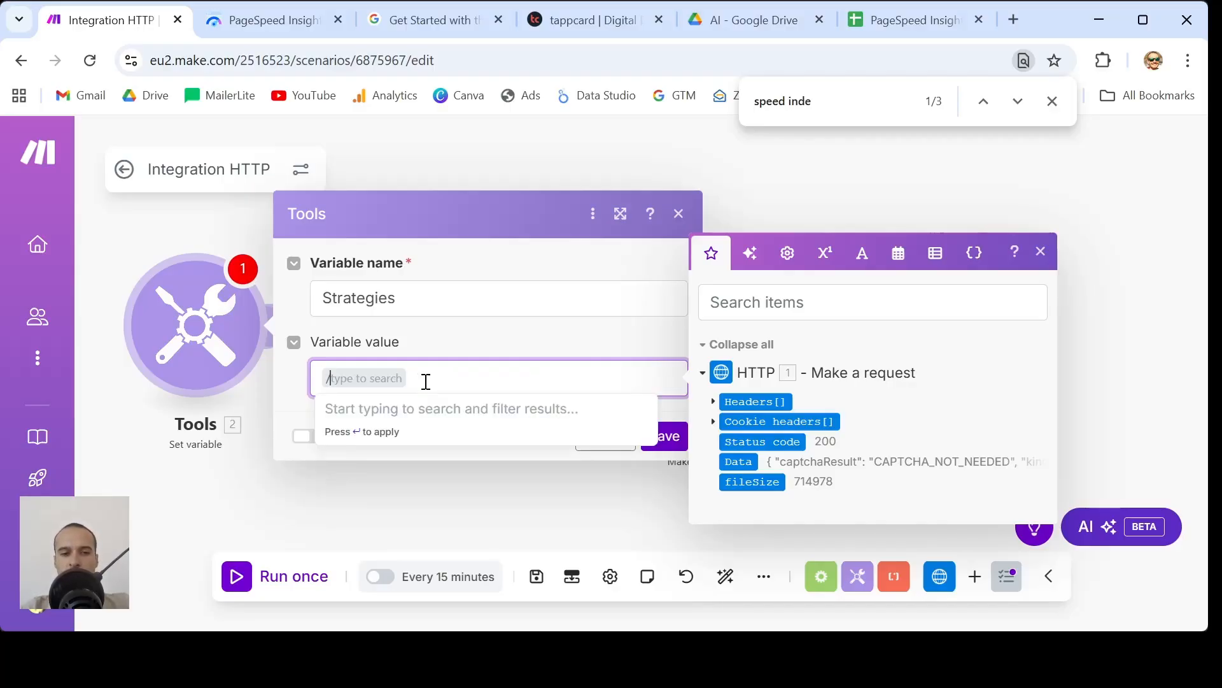
type("spl")
key("Return")
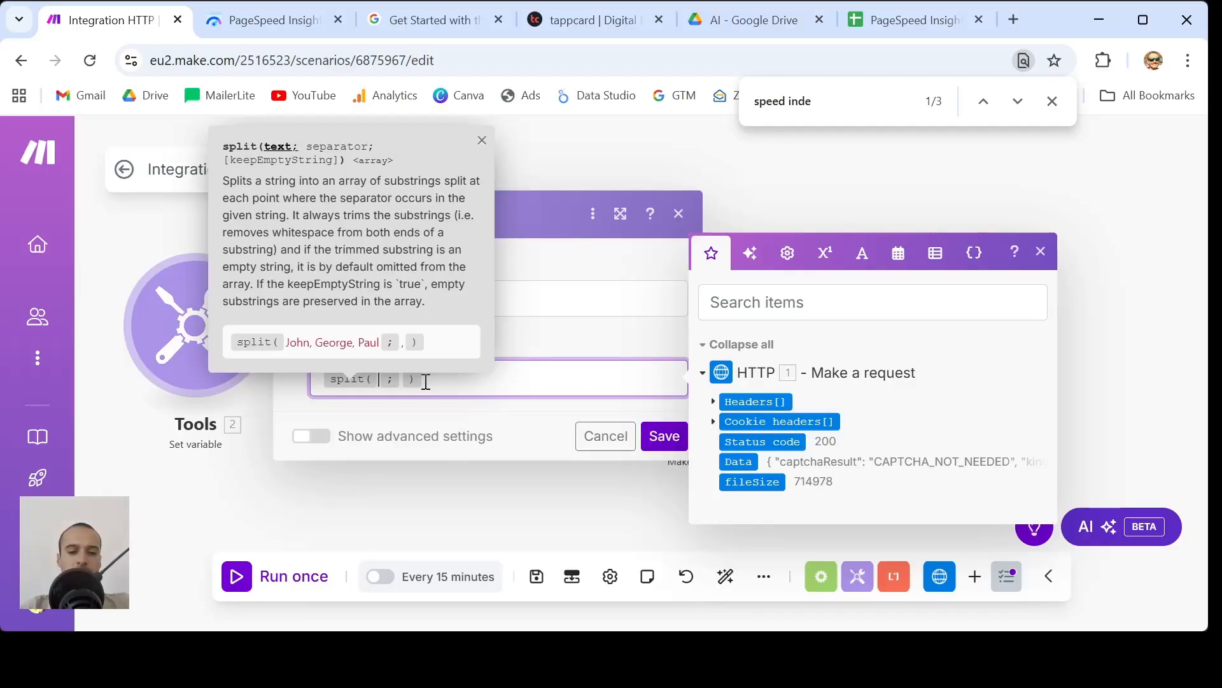
type("mo ")
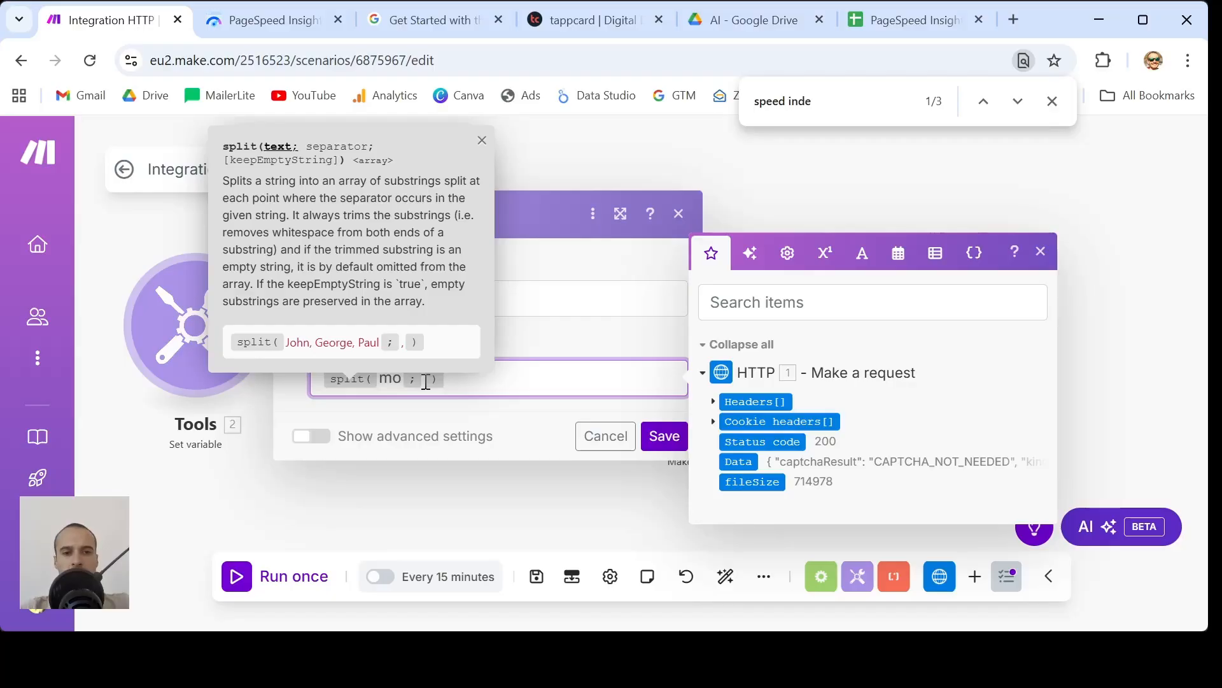
type("bile")
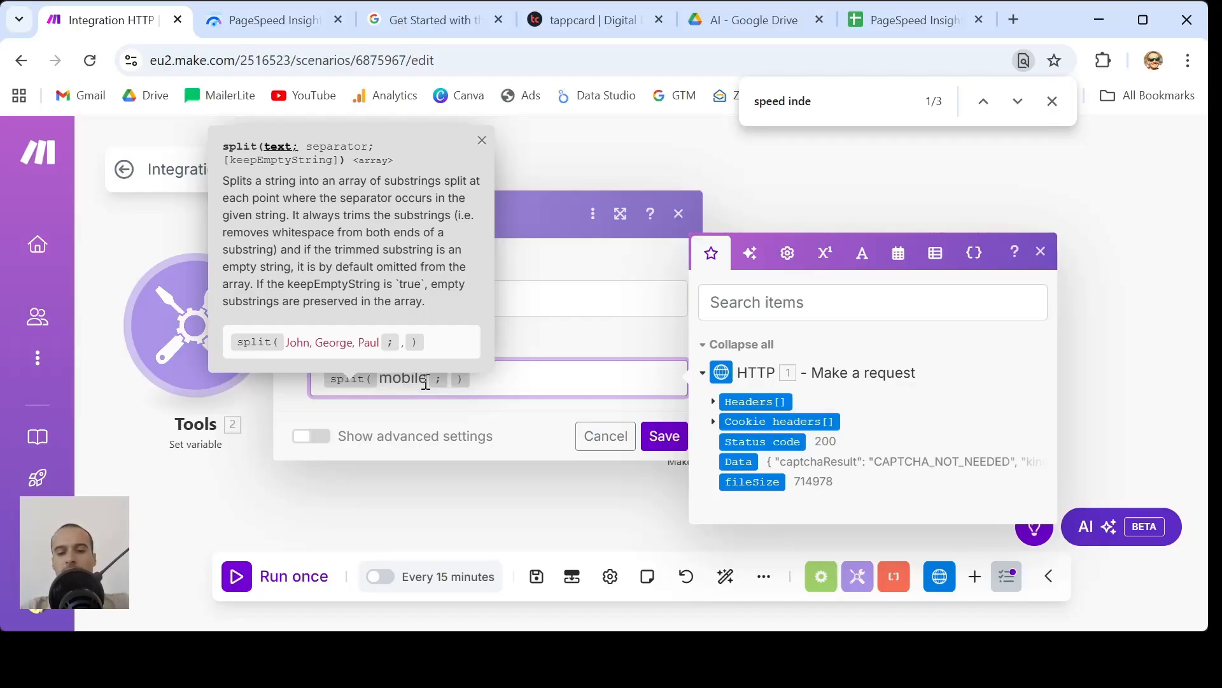
type(" de")
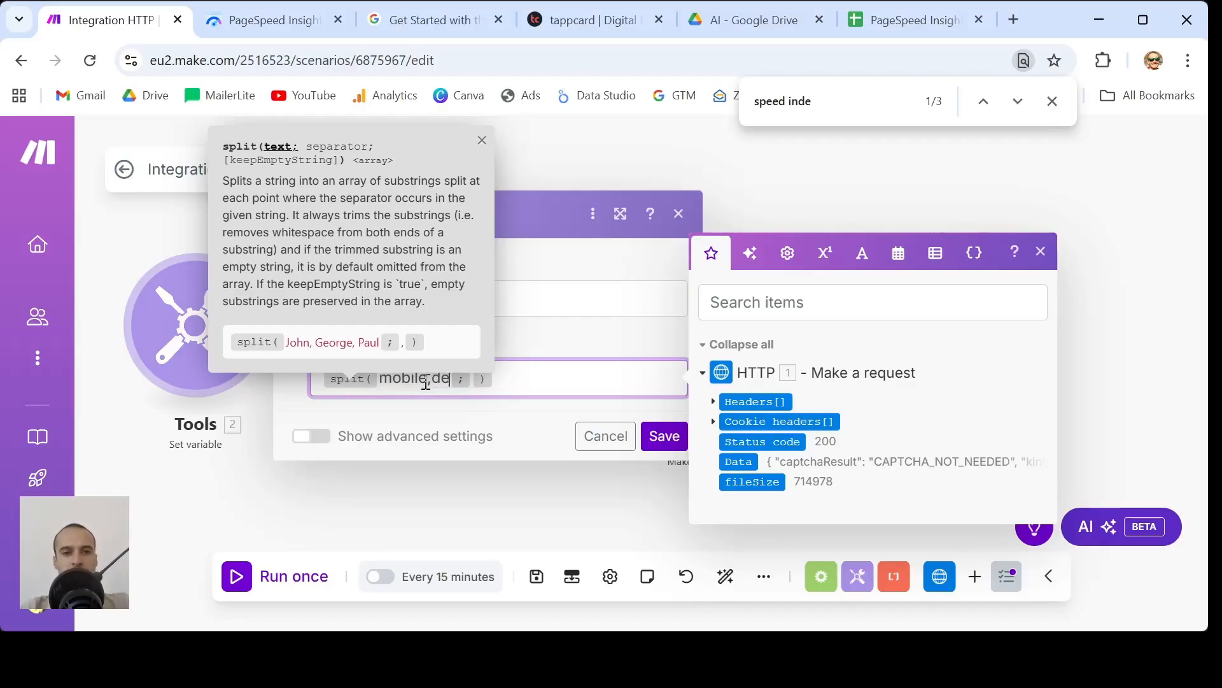
type("sktop")
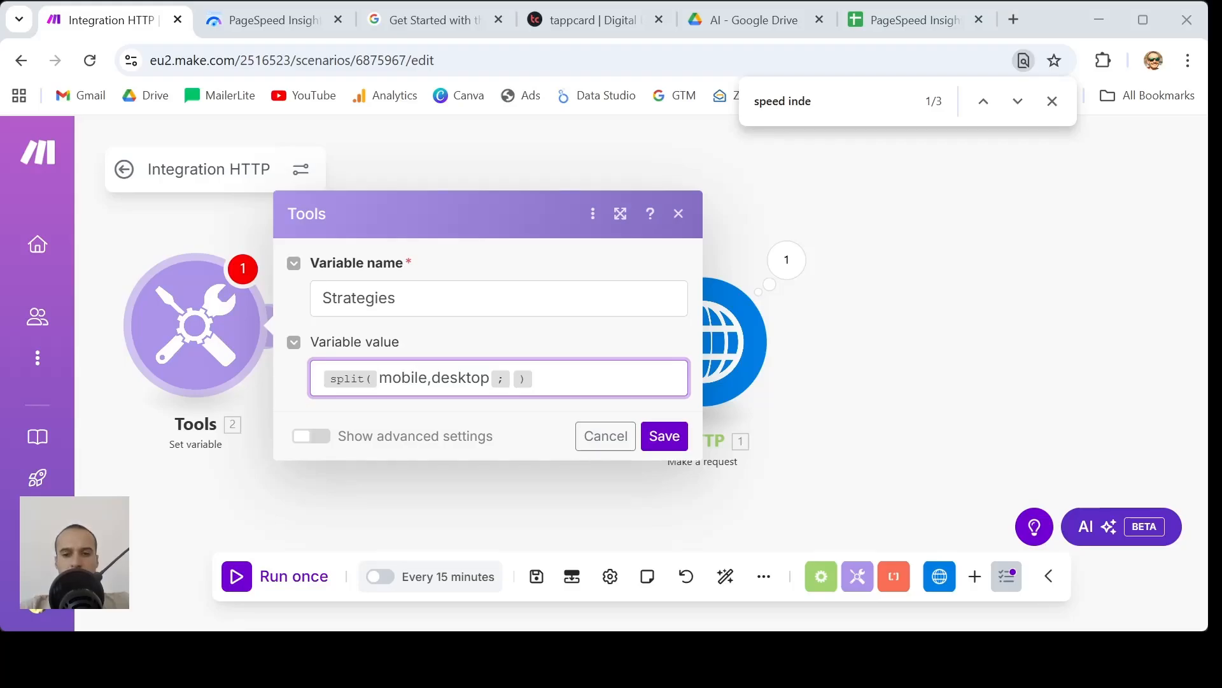
- Set a comma as the split function's separator and save the Set variable module
left_click(515, 386)
left_click(513, 383)
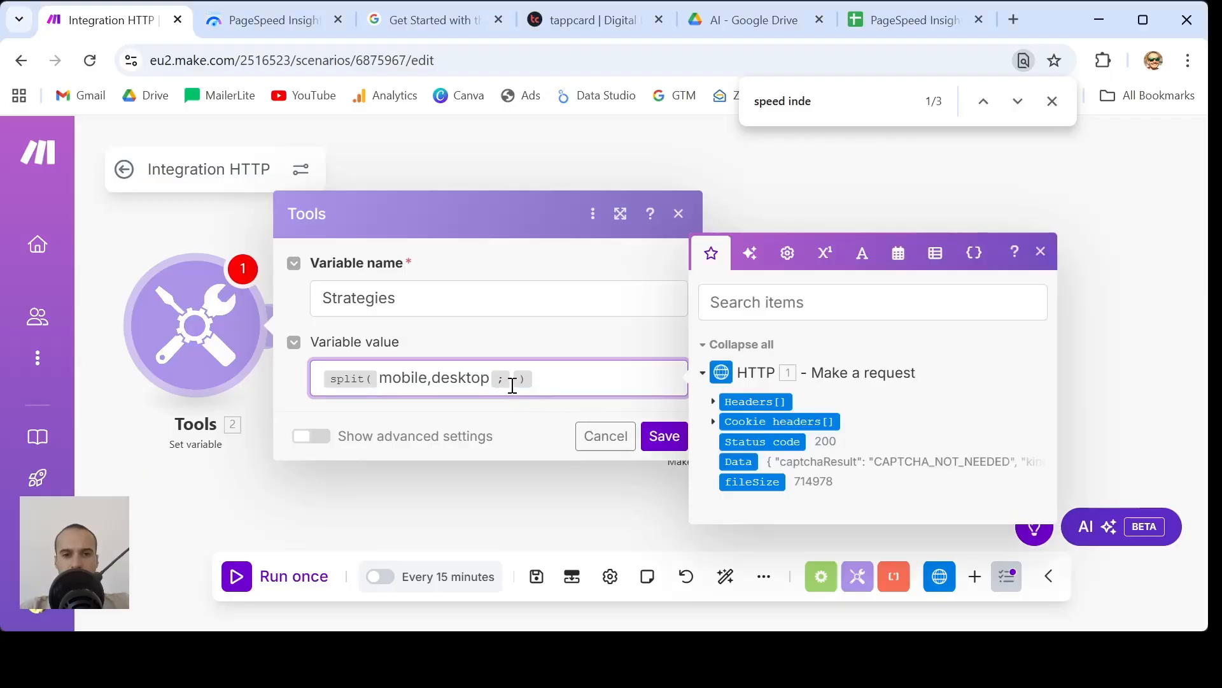
type(",")
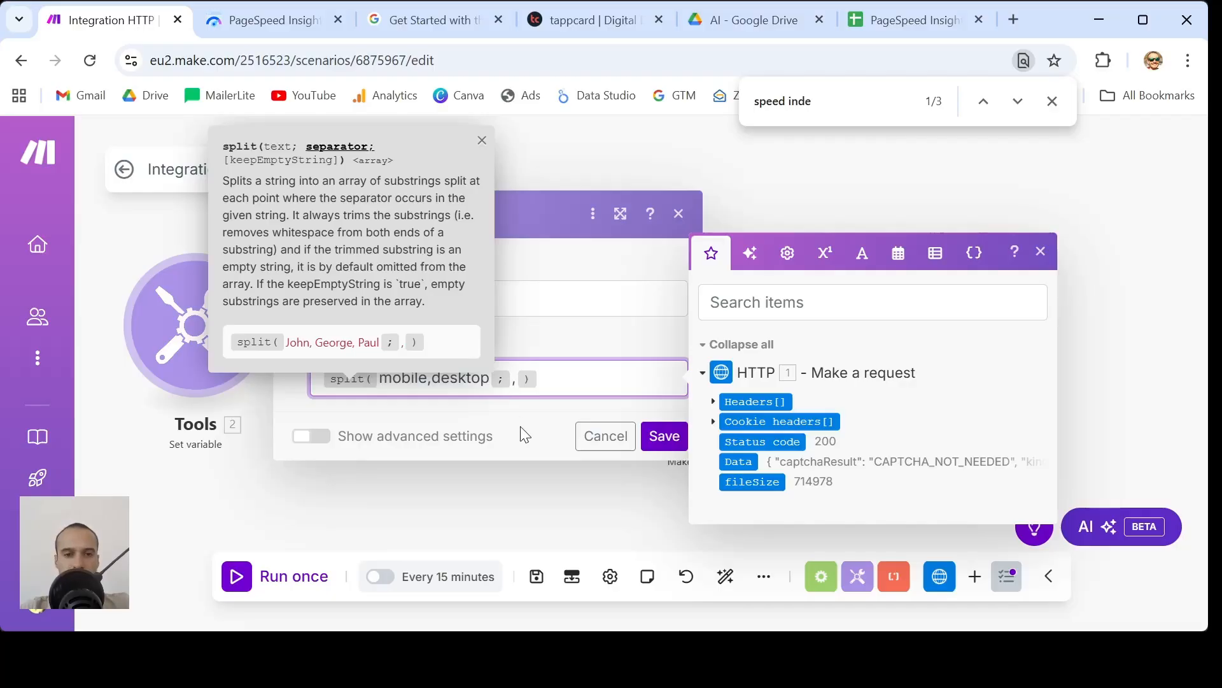
left_click(528, 443)
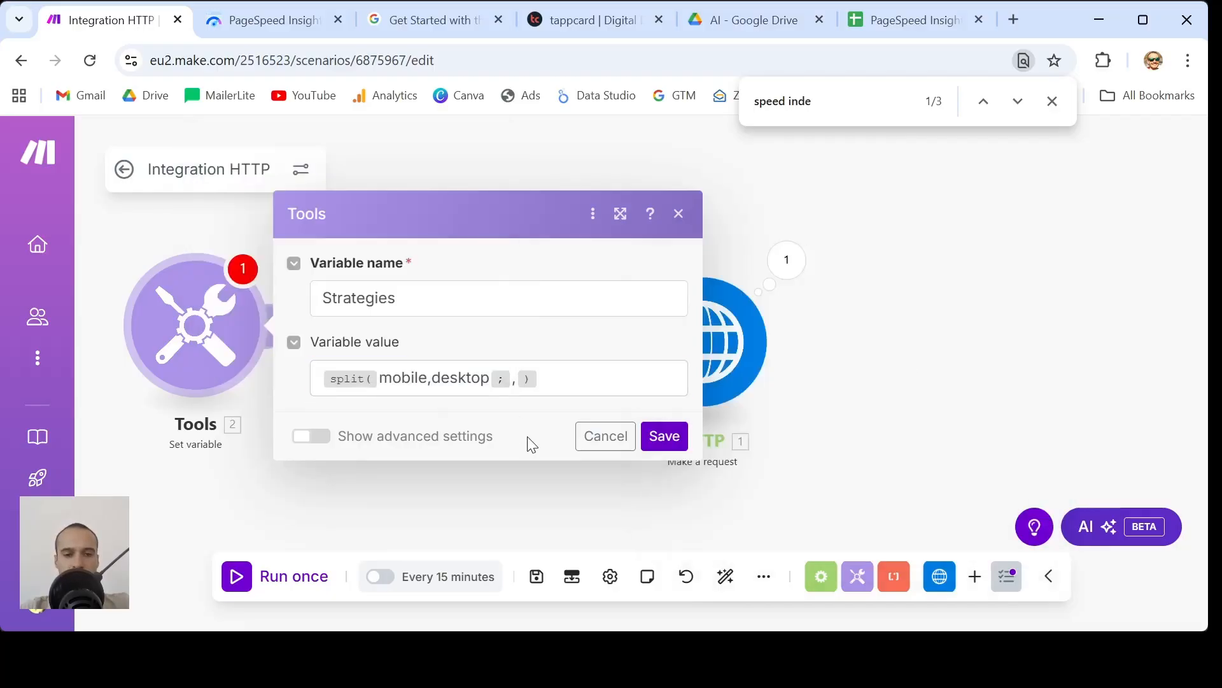
left_click(666, 443)
- Unlink the Tools and HTTP modules and move the scenario's starting trigger from HTTP to the Set variable module
left_click(503, 341)
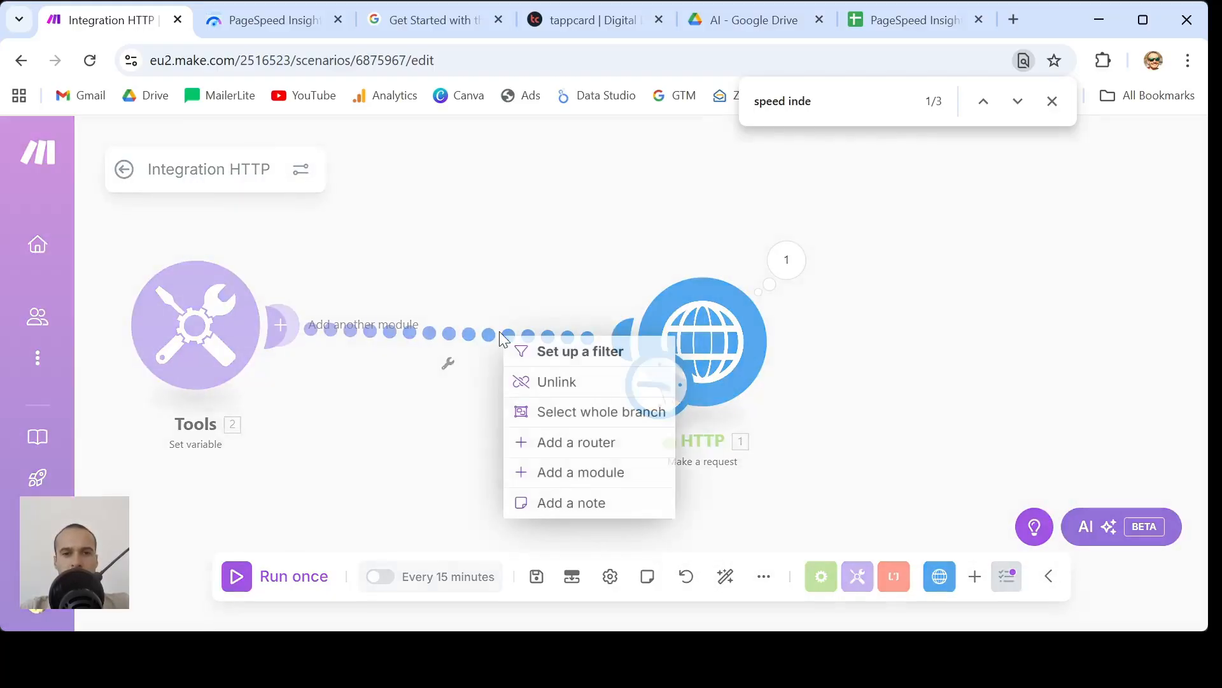
left_click(566, 383)
left_click_drag(657, 386, 130, 350)
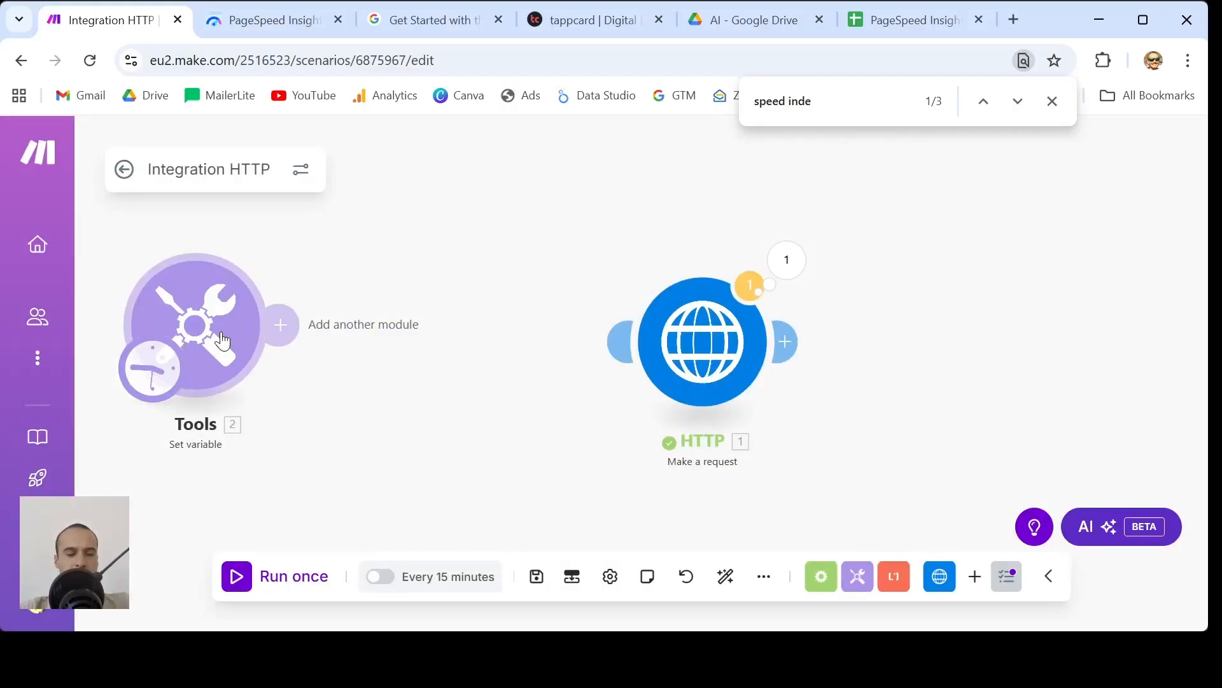
left_click_drag(222, 340, 249, 344)
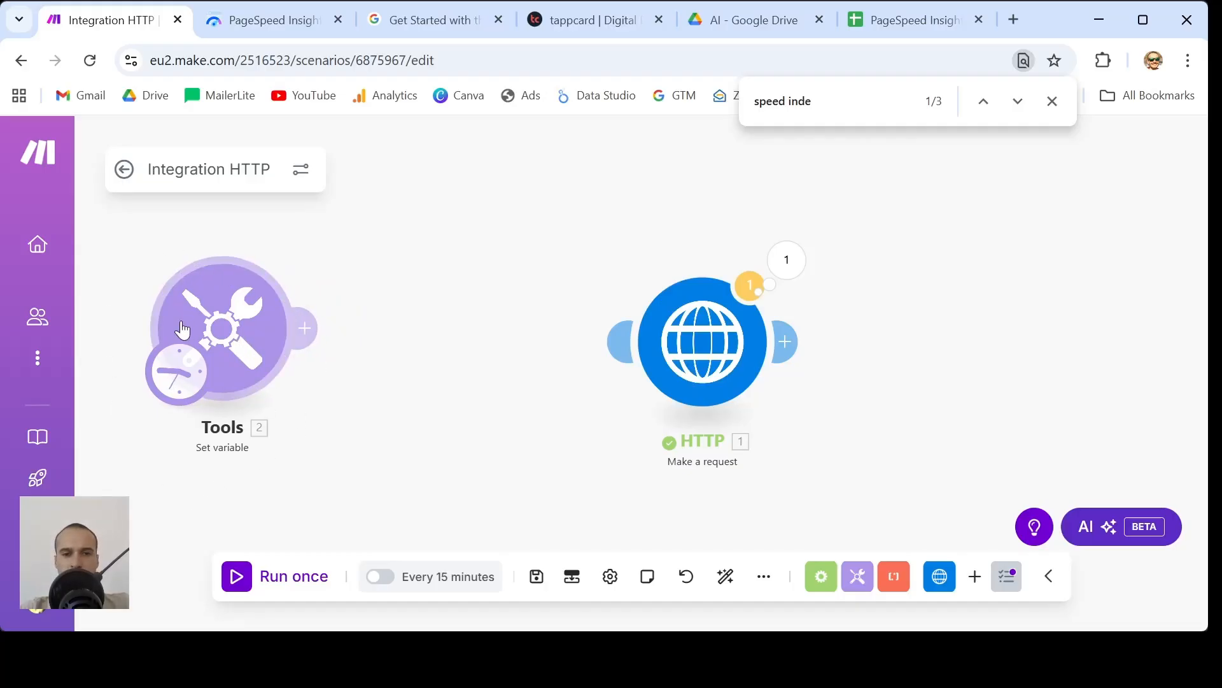
- Add an Iterator module between Set variable and HTTP, map its array to the Strategies variable, and save it
right_click(484, 347)
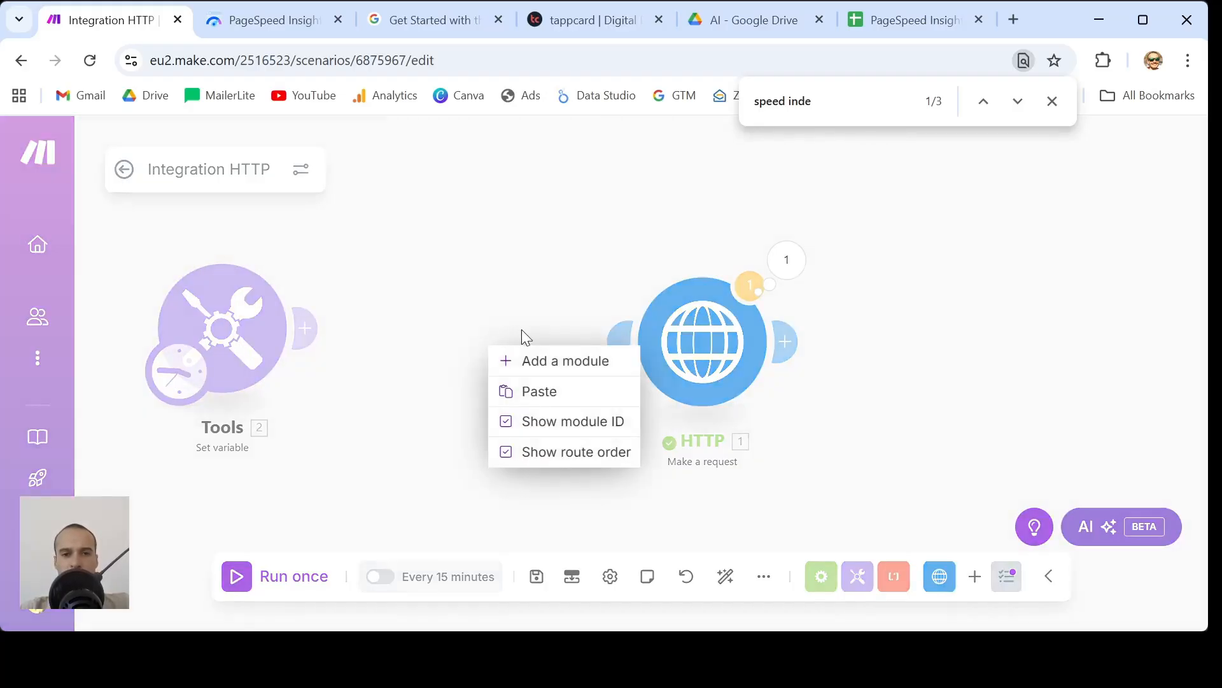
left_click(534, 366)
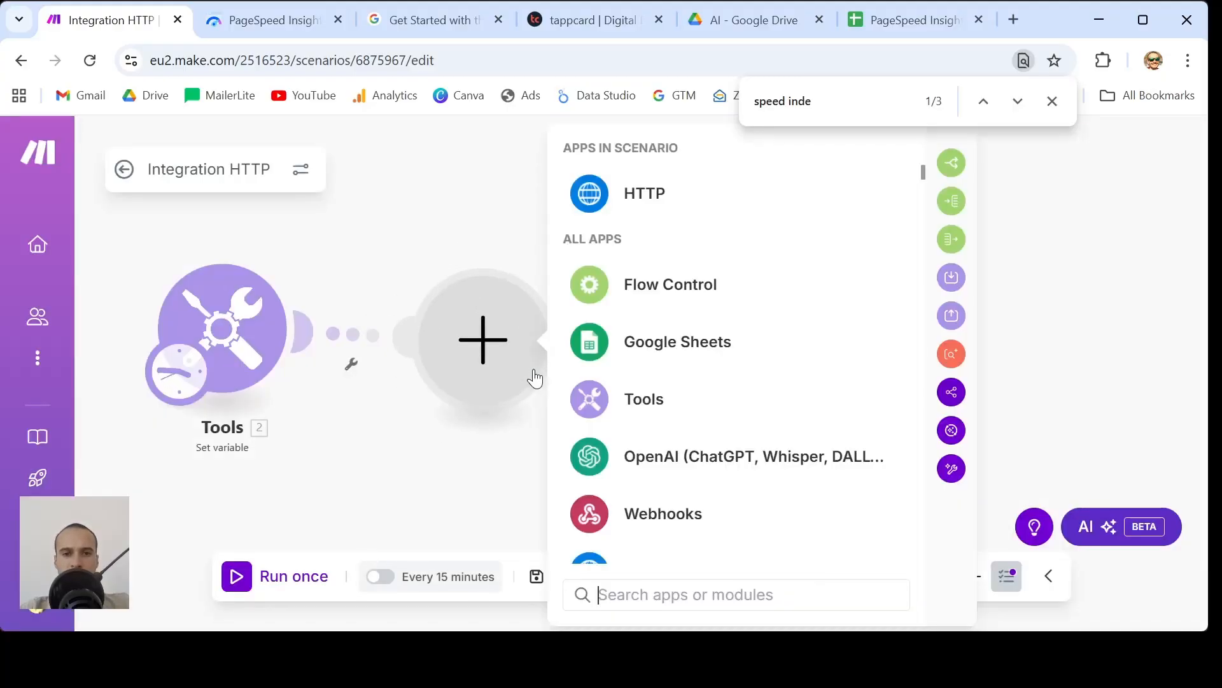
type("iter")
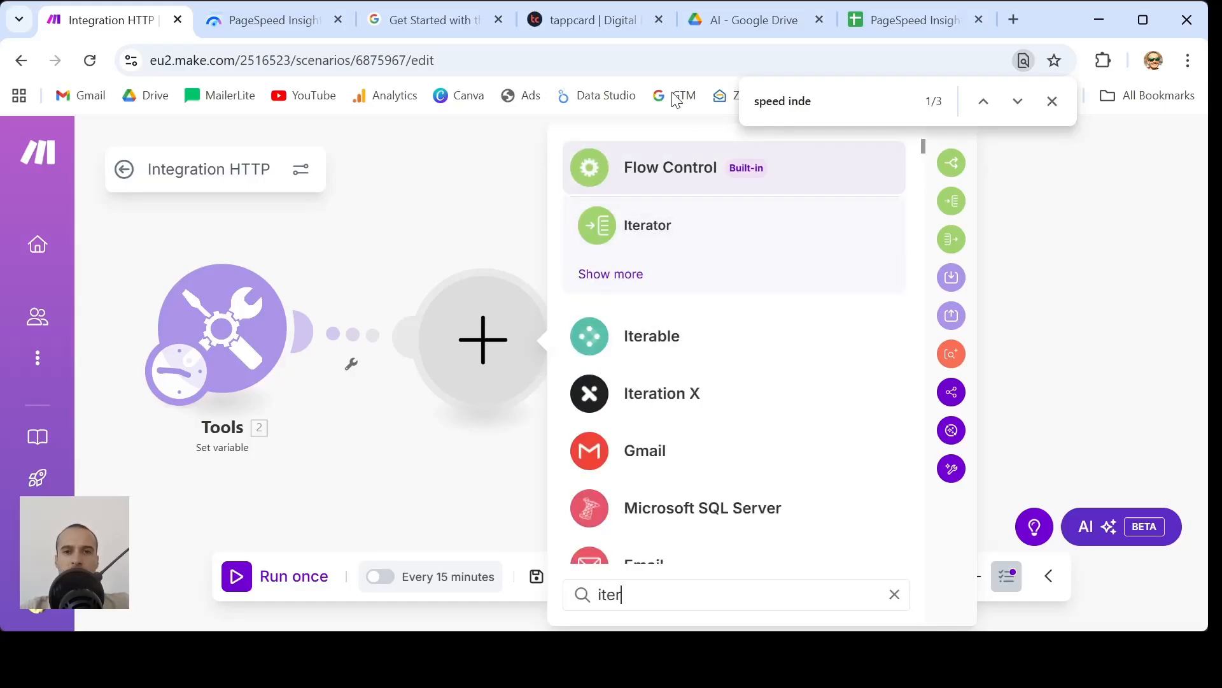
left_click(654, 227)
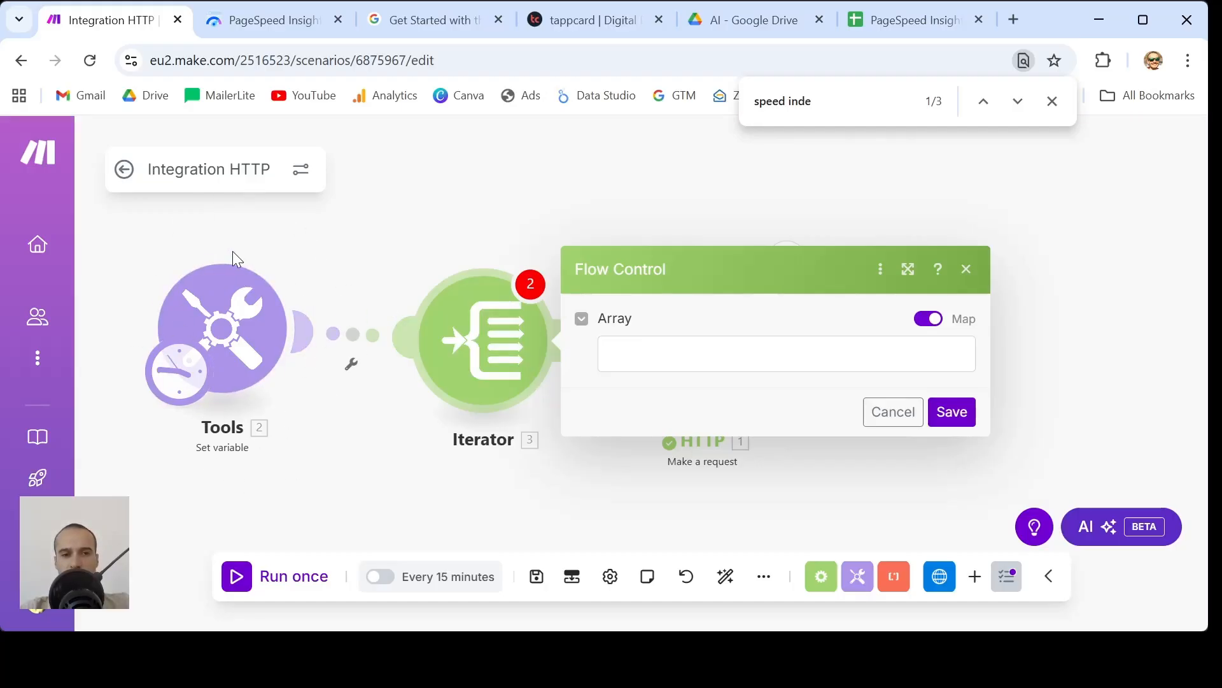
left_click(751, 361)
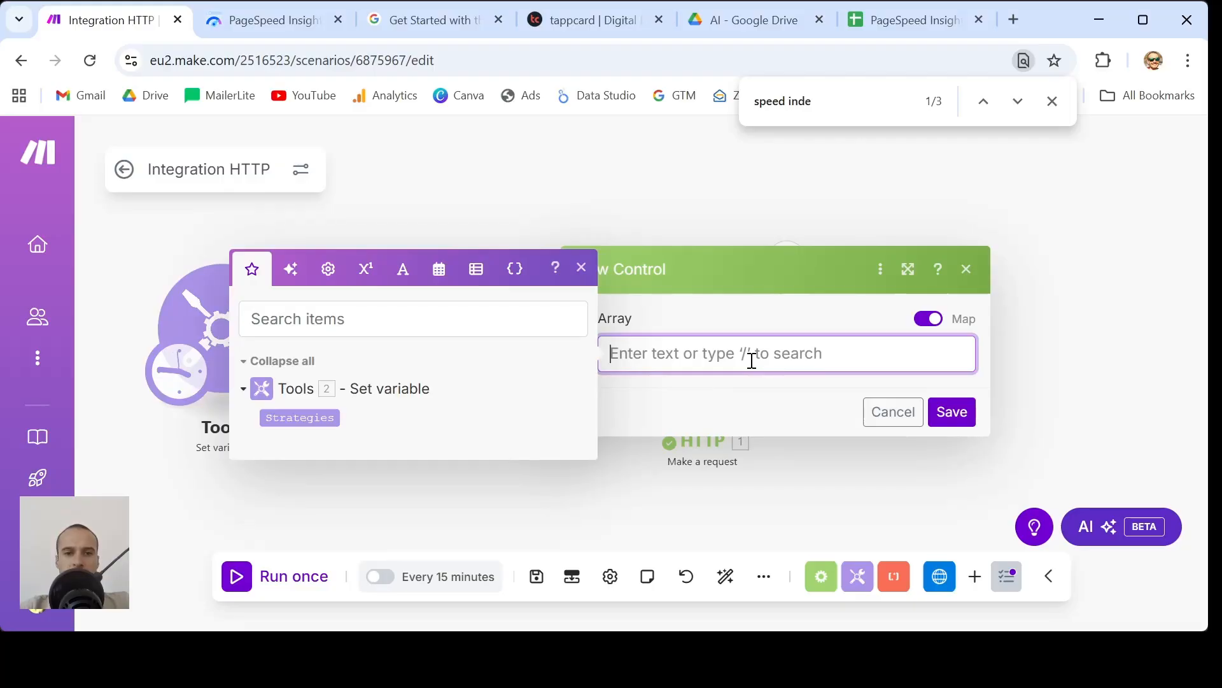
left_click(295, 419)
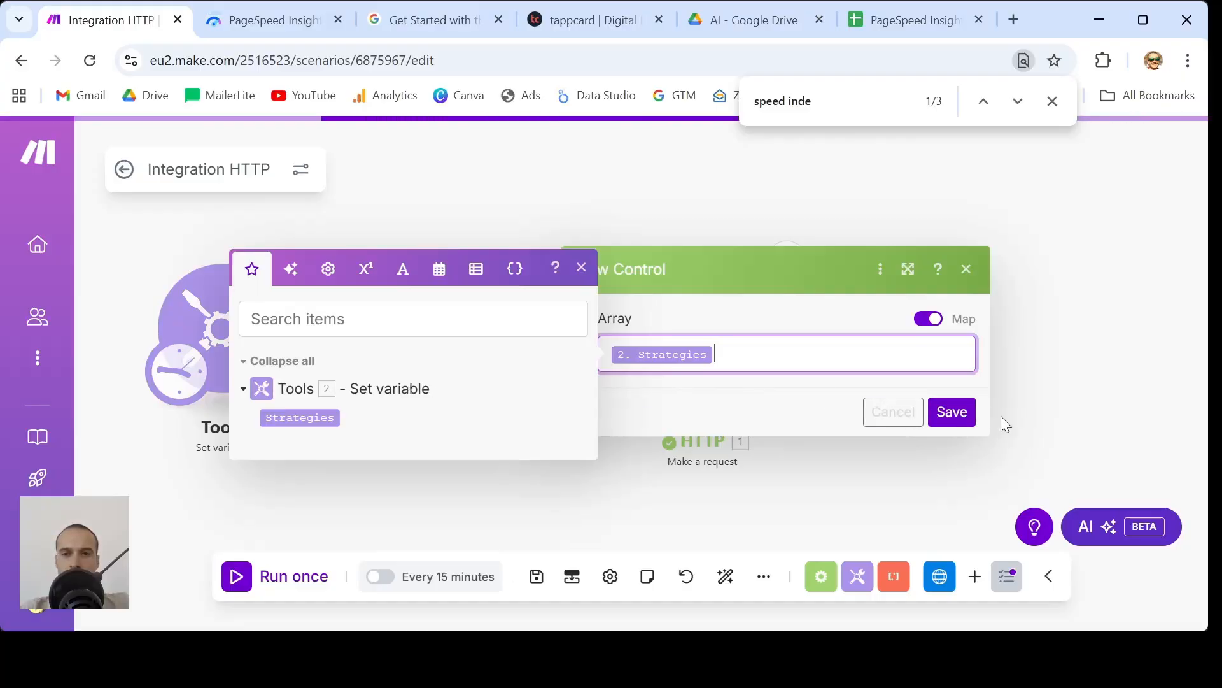
left_click(948, 414)
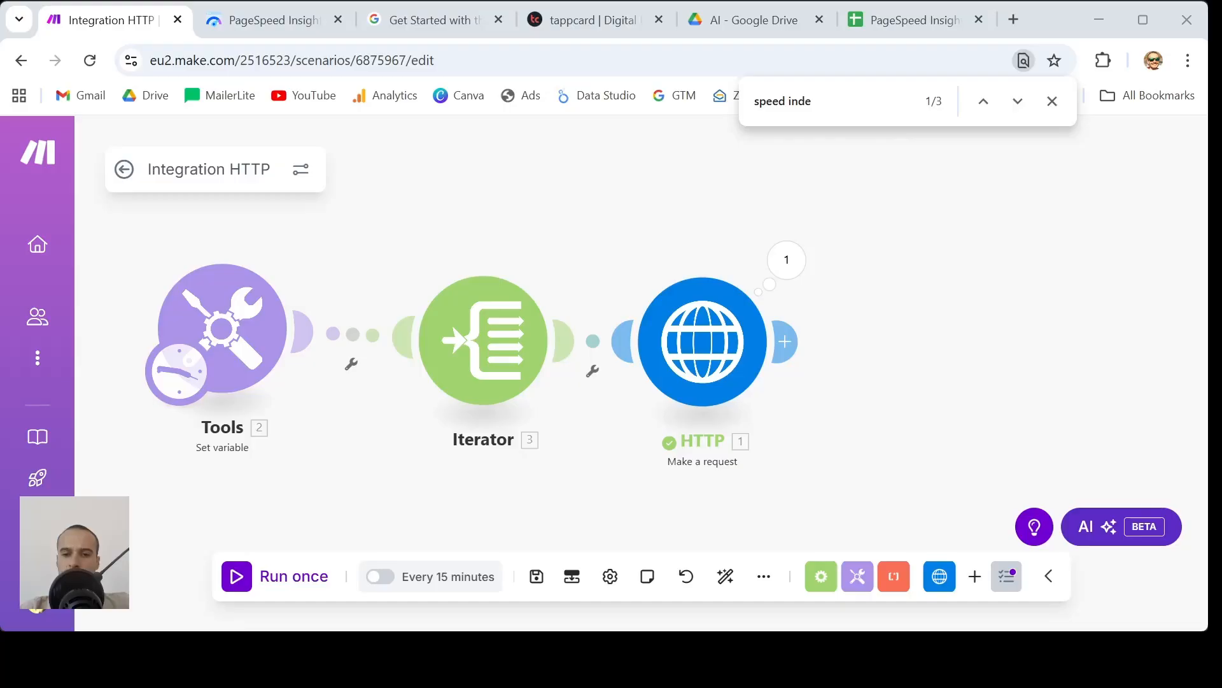
- Add a third query string parameter named strategy to the HTTP request module
left_click(705, 377)
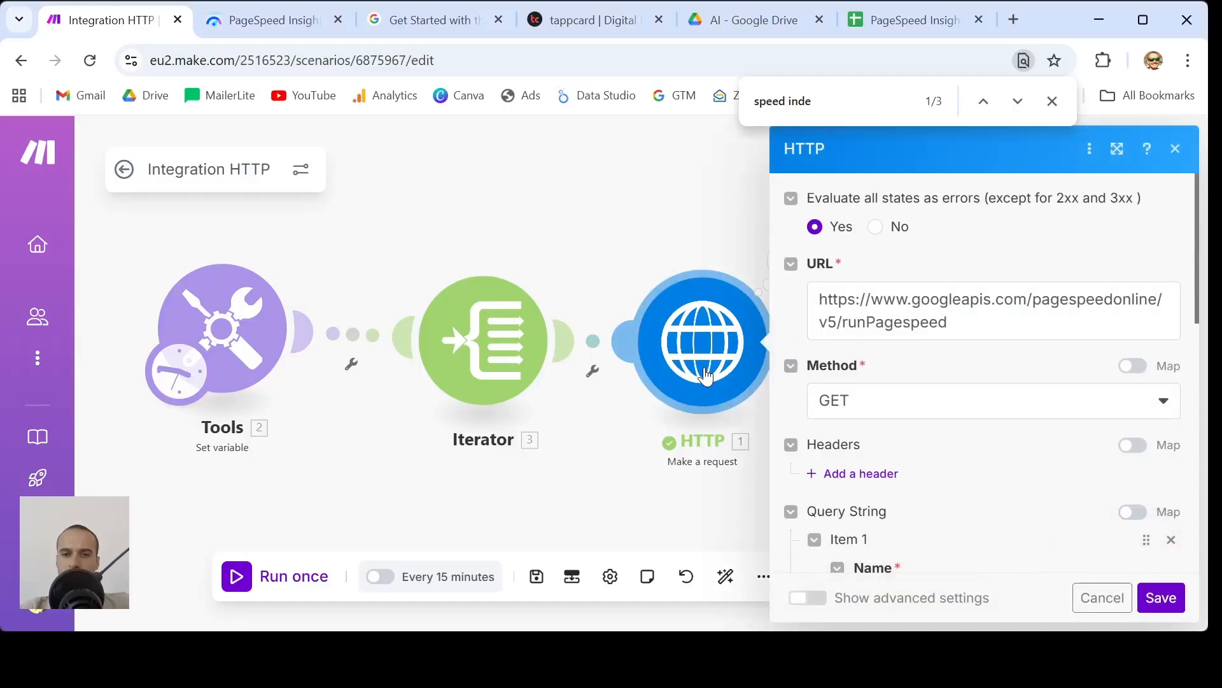
scroll(920, 379, "down", 3)
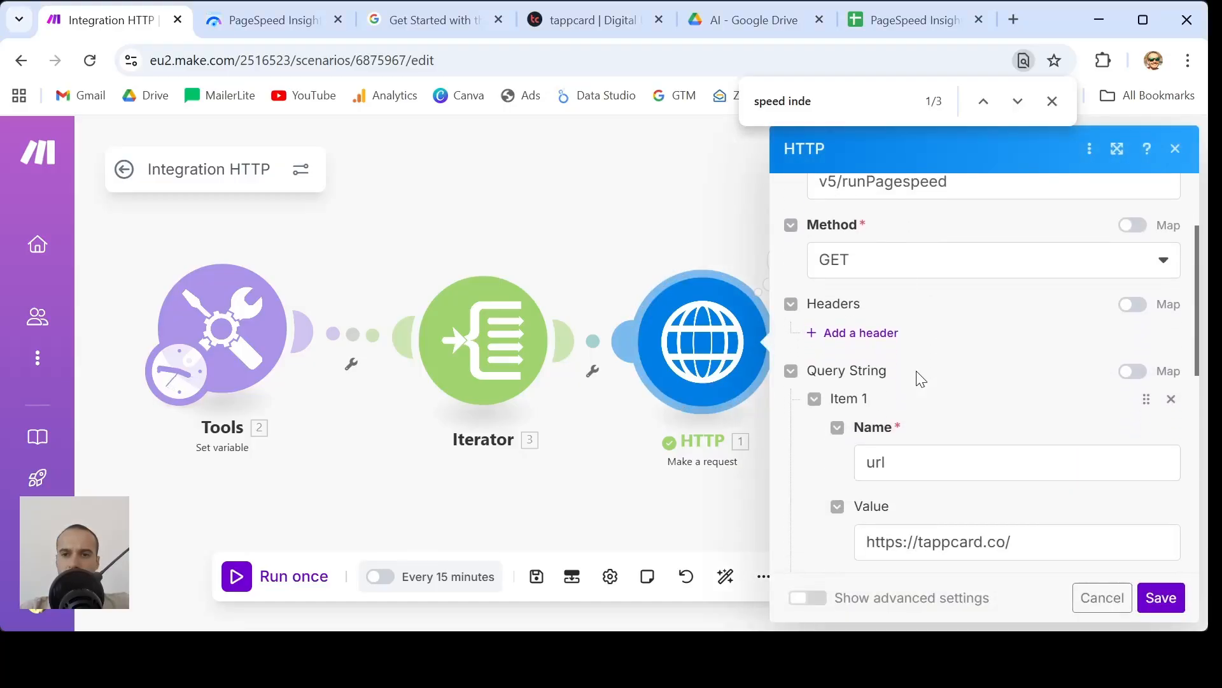
scroll(918, 372, "down", 3)
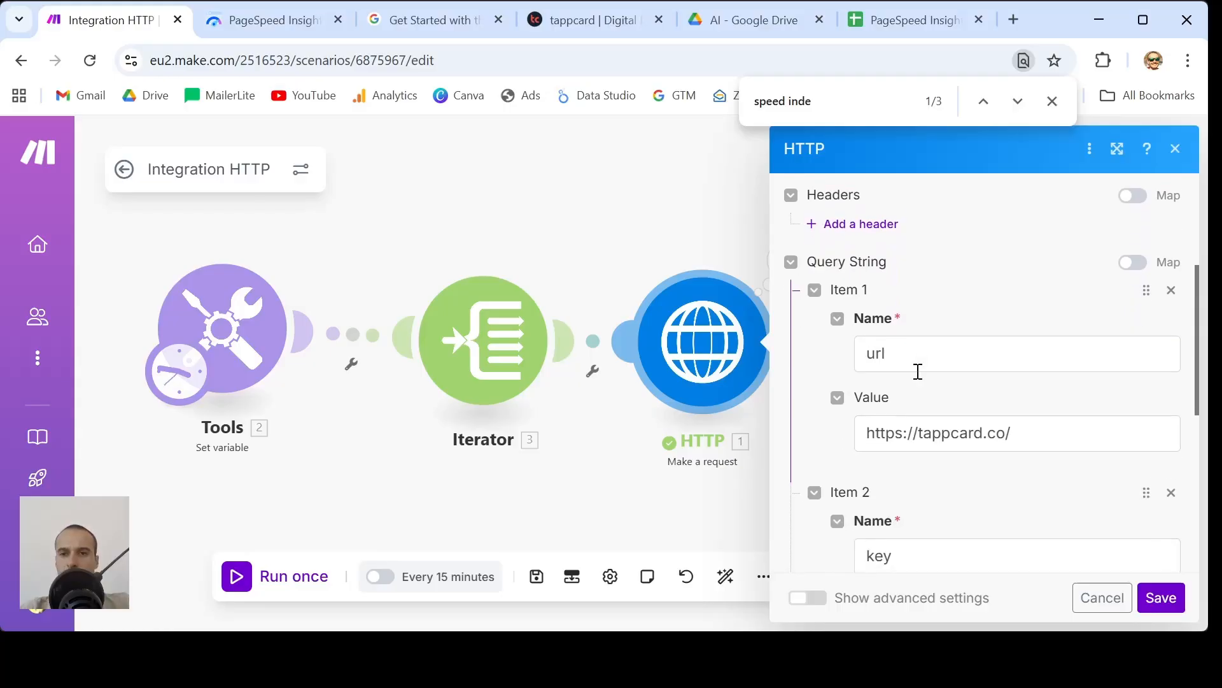
scroll(920, 376, "up", 2)
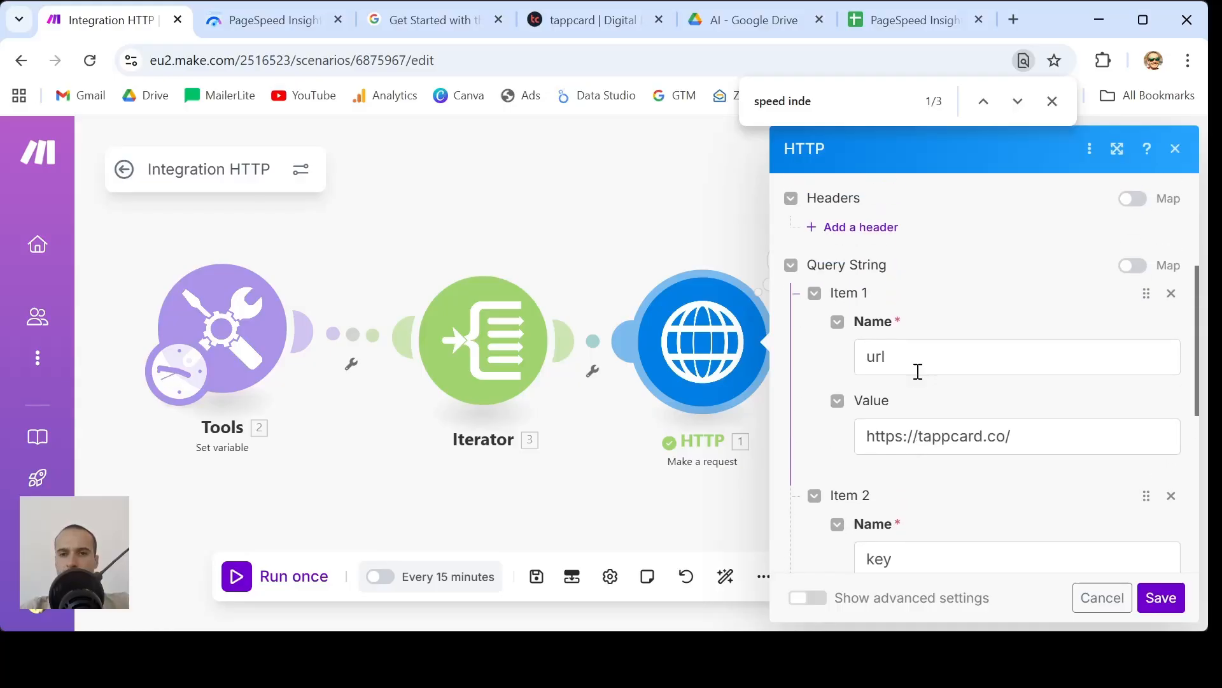
scroll(927, 341, "down", 2)
scroll(930, 341, "down", 3)
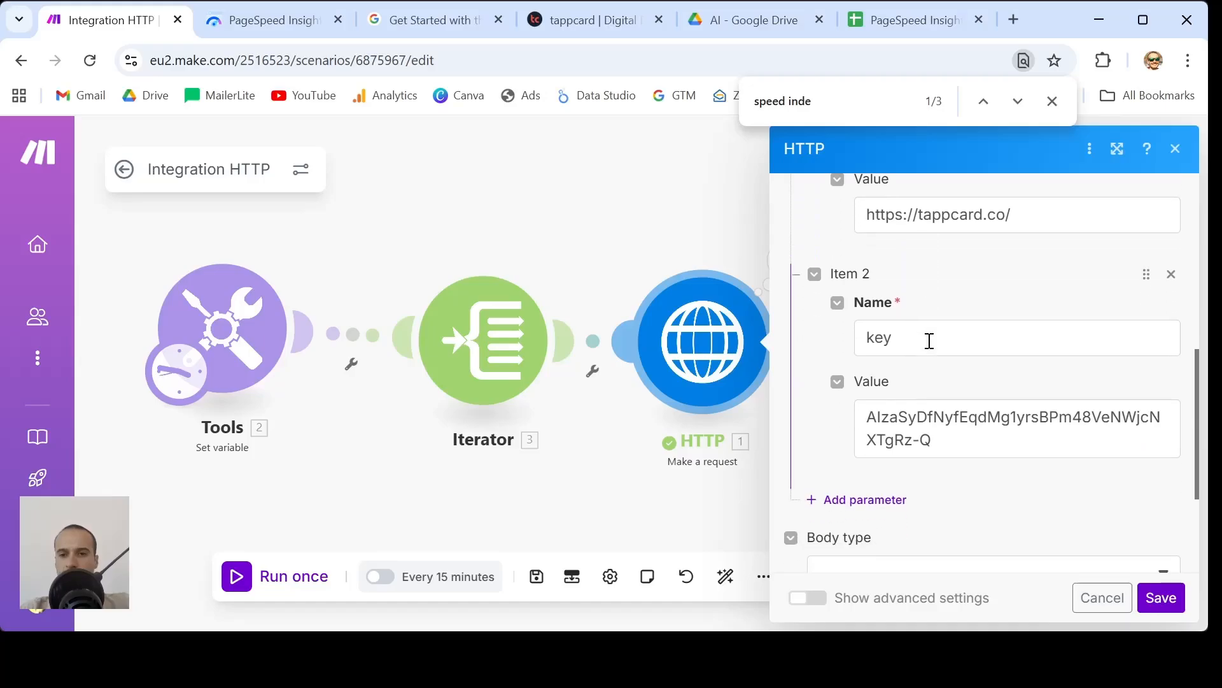
left_click(869, 428)
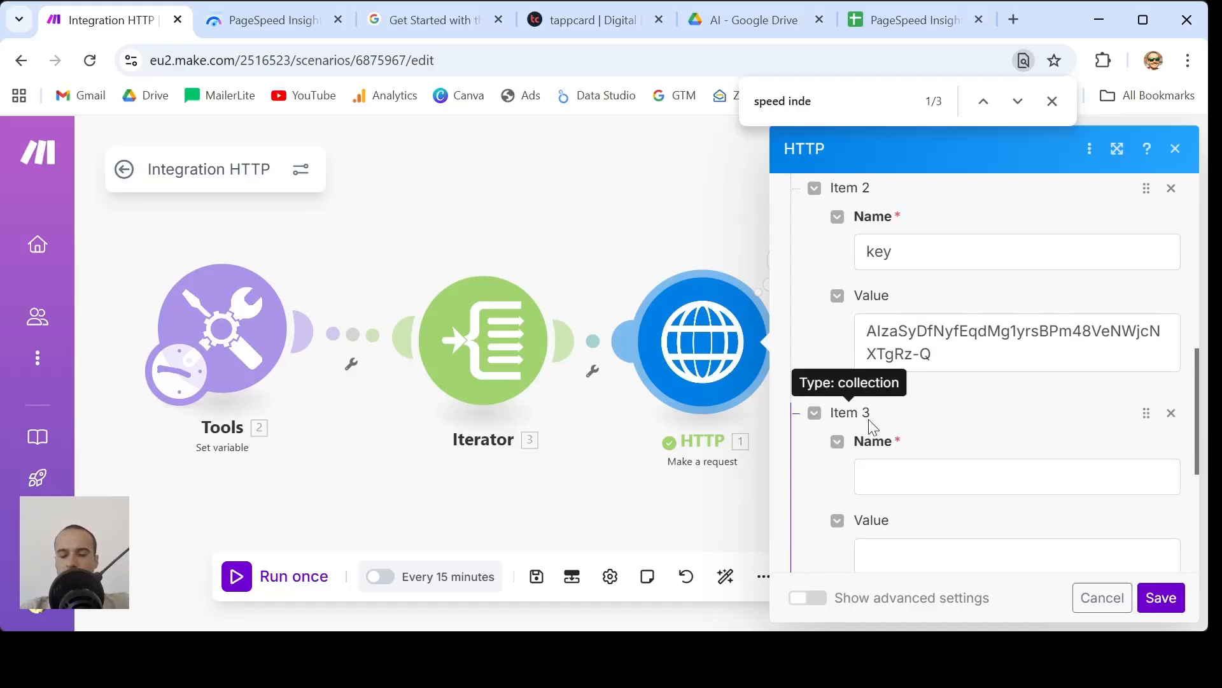
left_click(913, 476)
type("str")
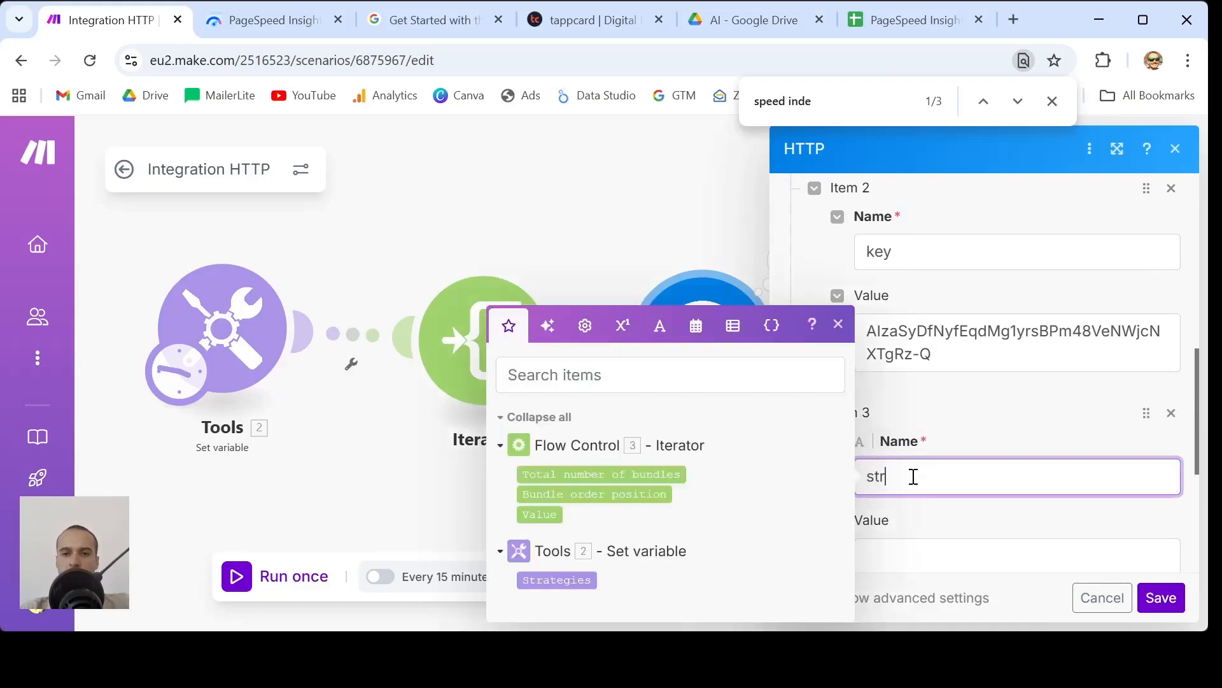
type("ategy")
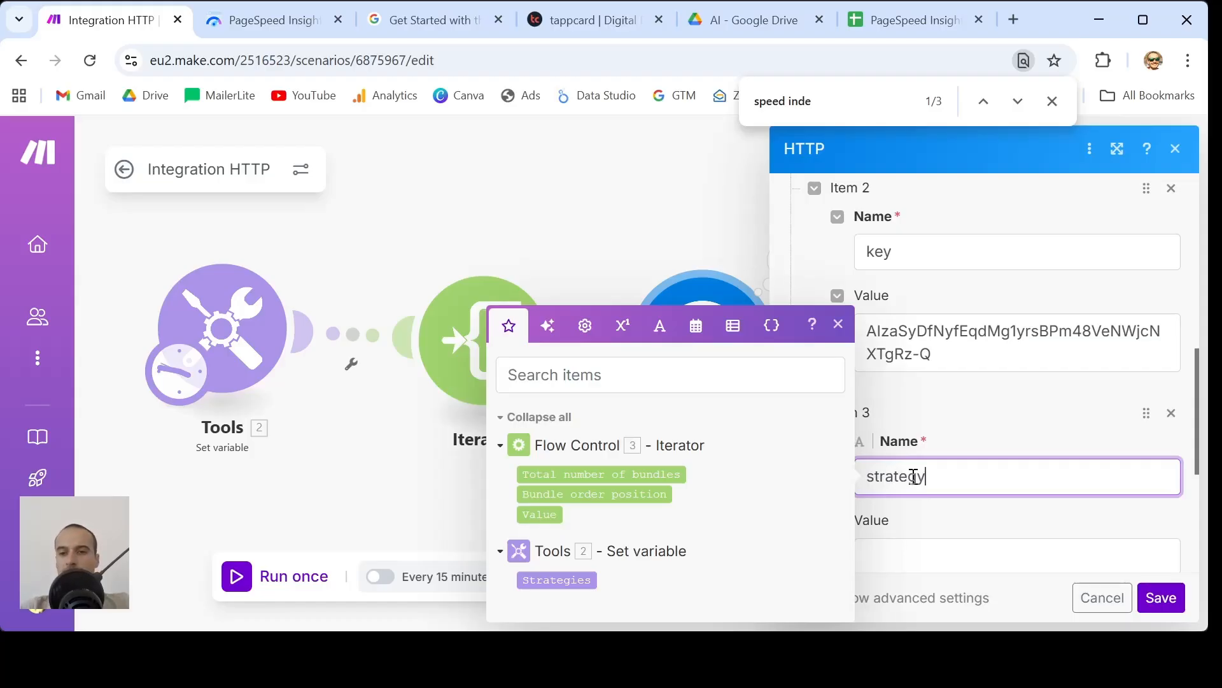
- Map the strategy parameter's value to the Iterator's Value output and save the HTTP module
scroll(1021, 388, "down", 1)
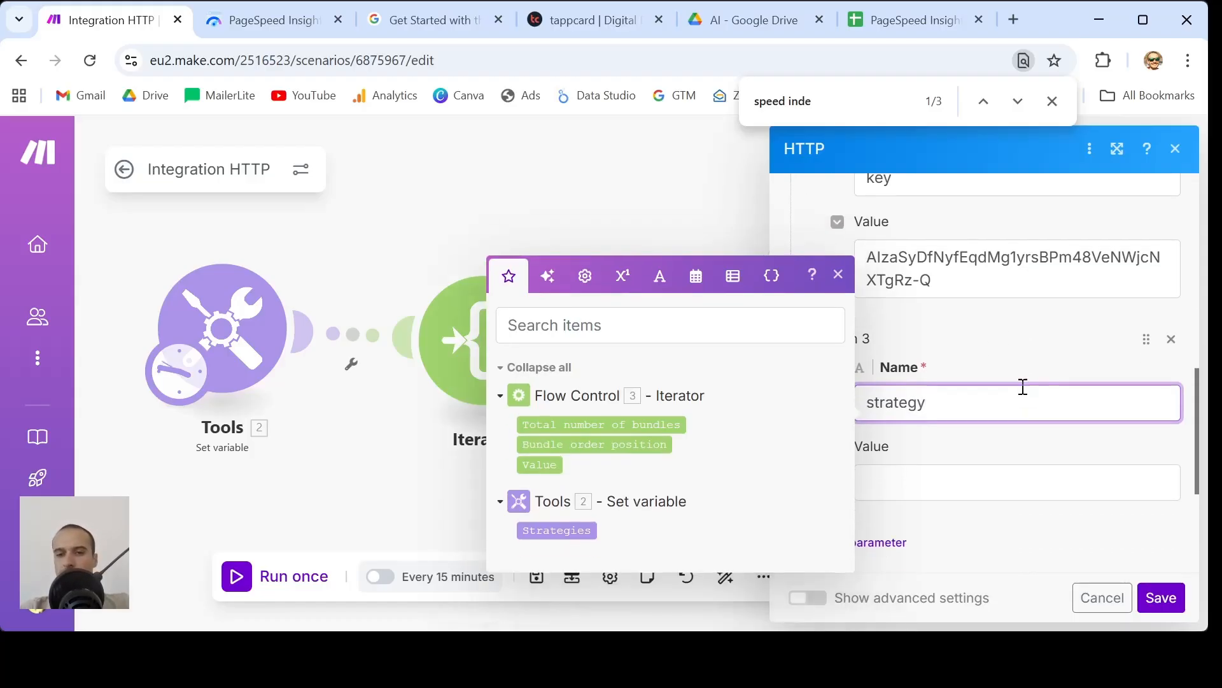
left_click(939, 469)
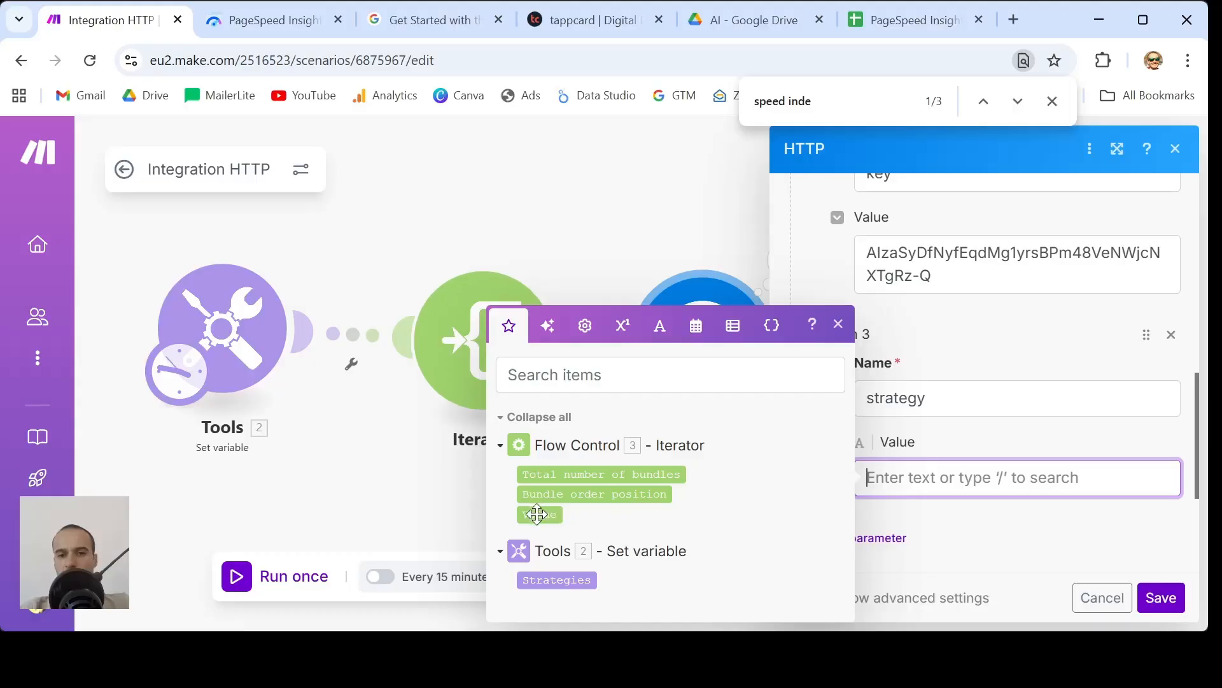
left_click_drag(539, 514, 902, 478)
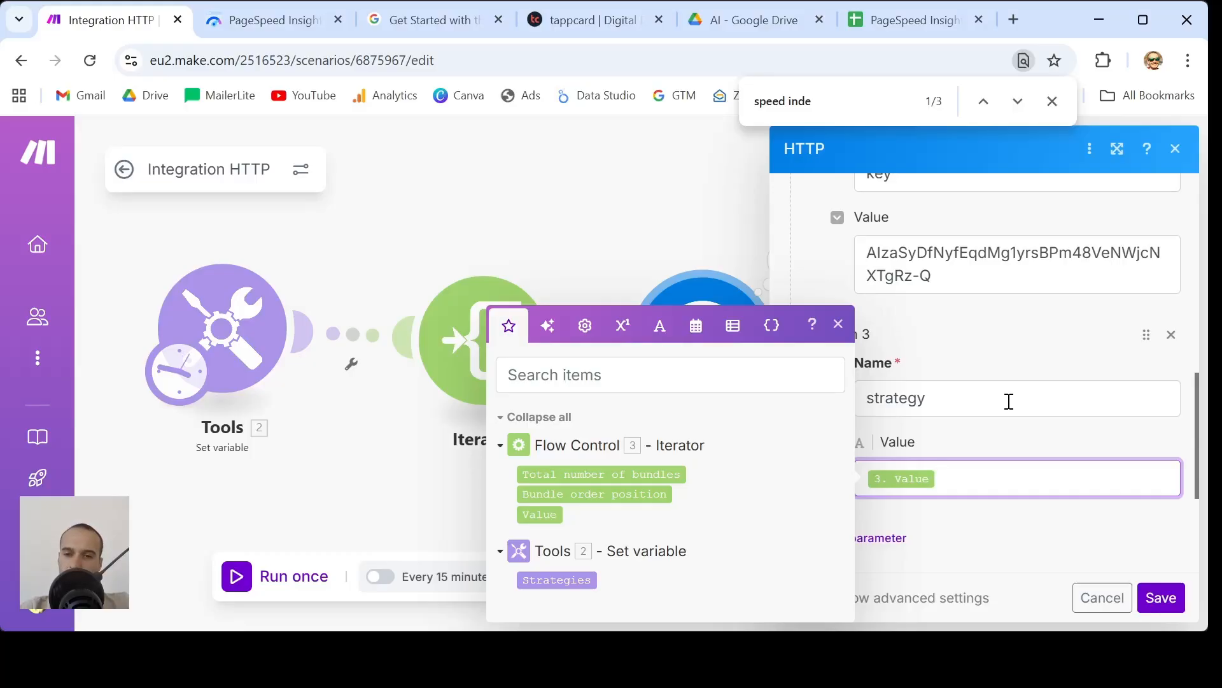
left_click(1160, 599)
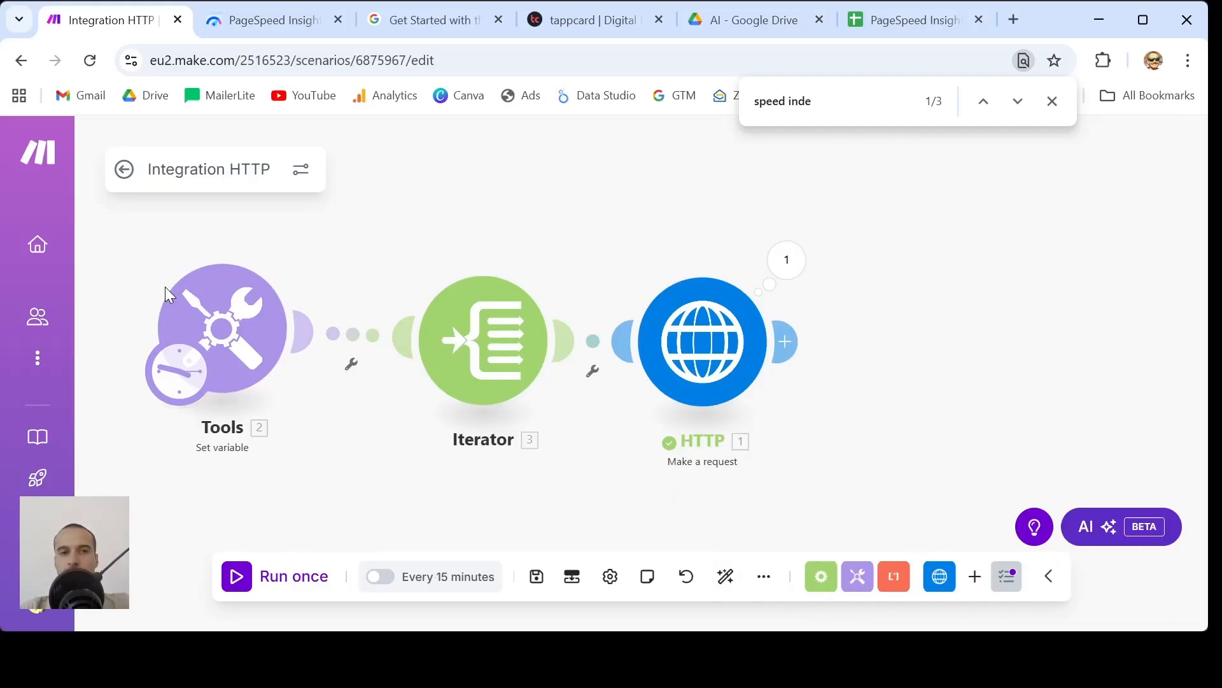
- Review the Set variable module's split value and the Iterator module's array mapping
left_click(270, 324)
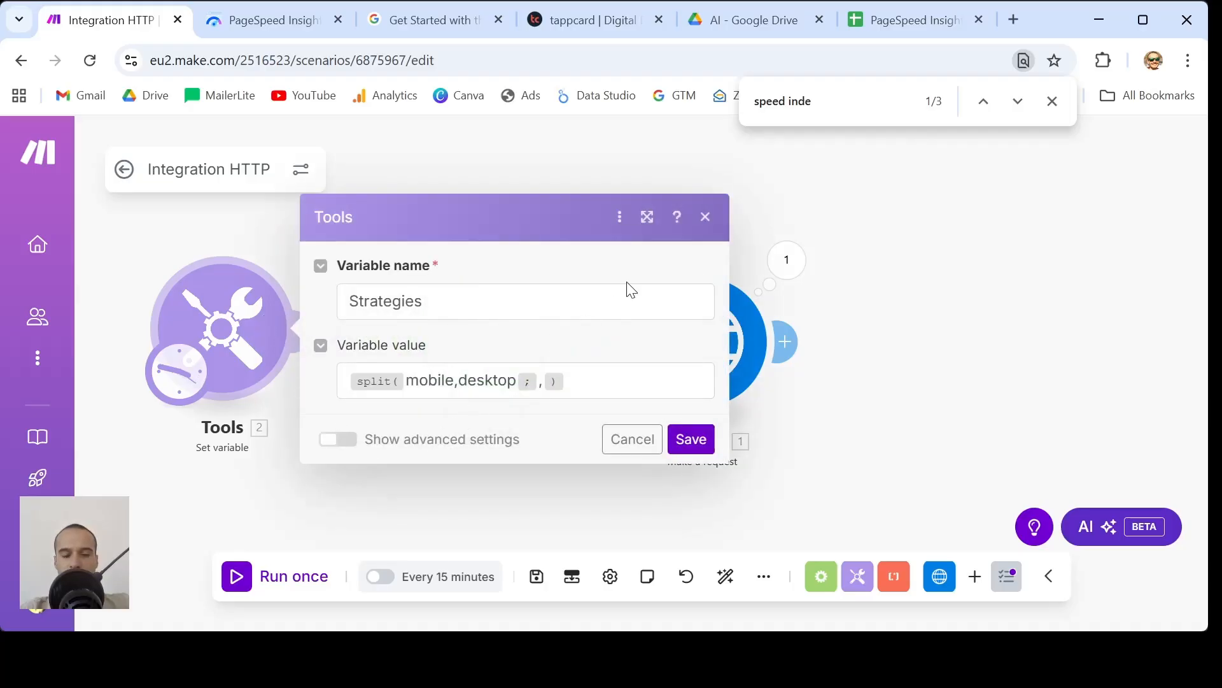
left_click(705, 217)
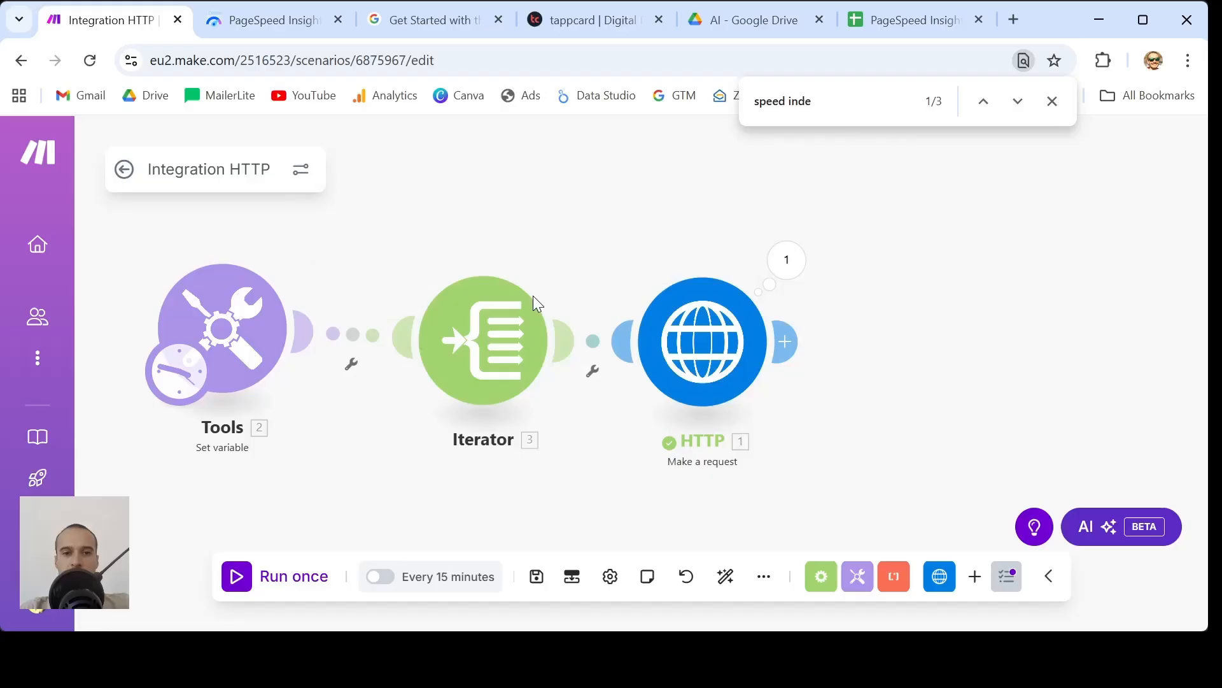
left_click(493, 330)
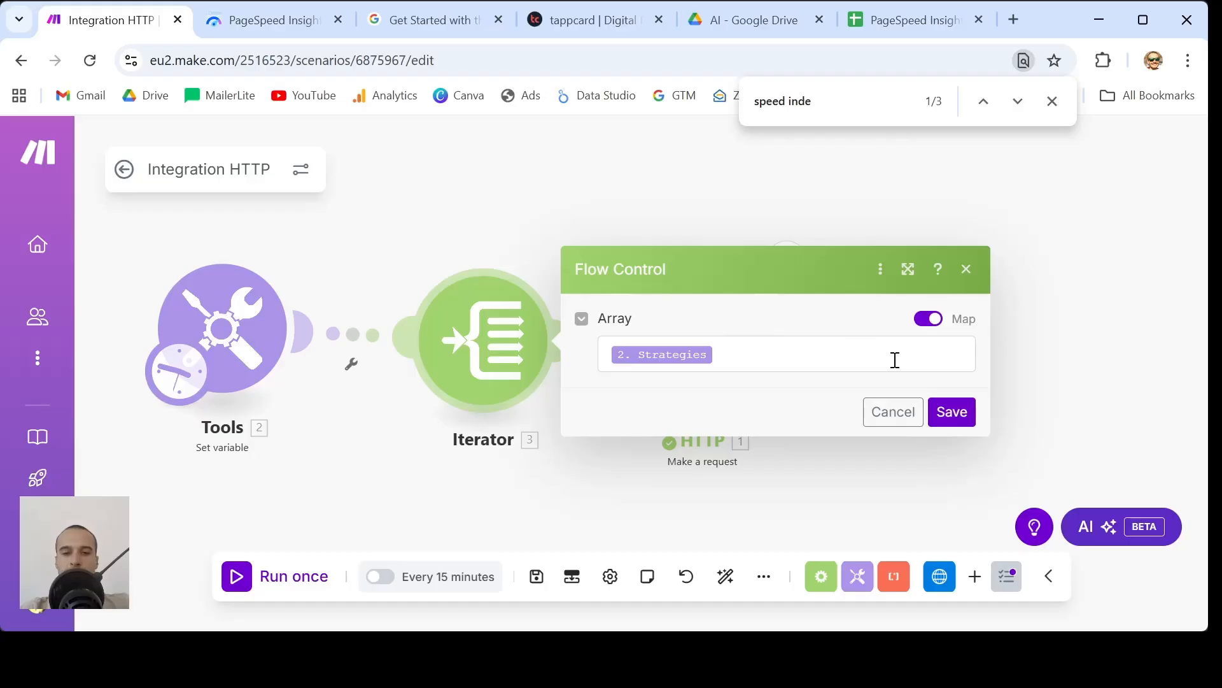
left_click(889, 411)
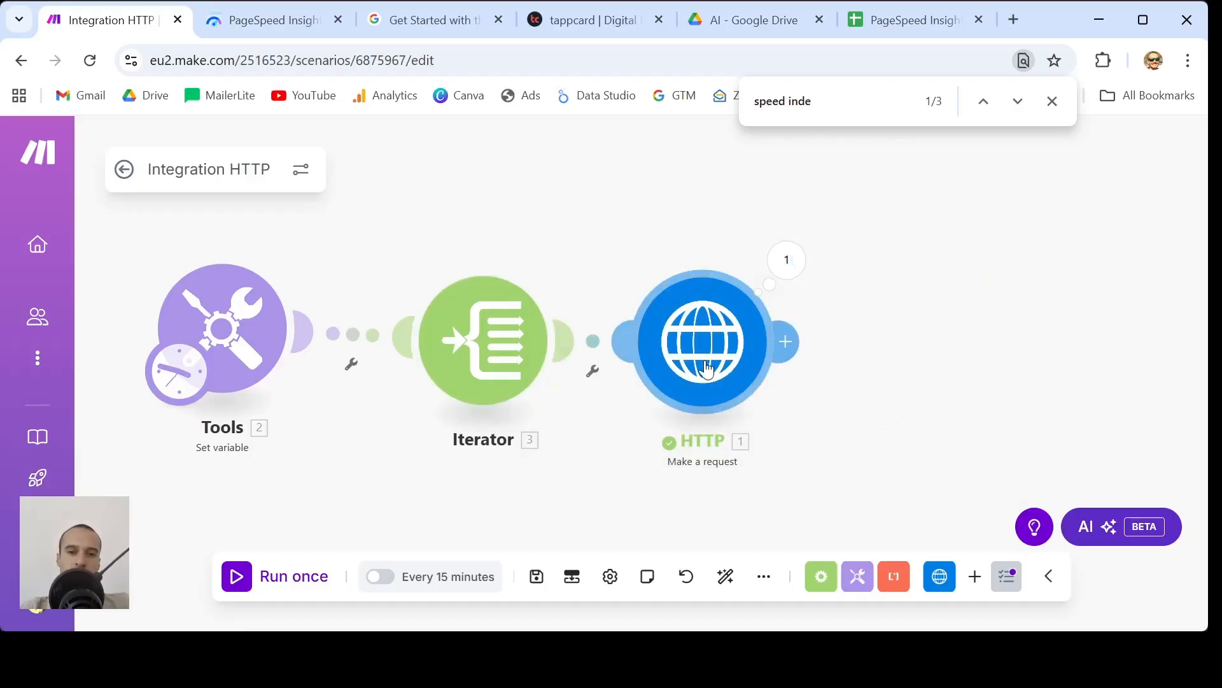
- Add a Parse JSON module after HTTP, map its JSON string to the HTTP Data output, and save it
left_click_drag(705, 371, 751, 367)
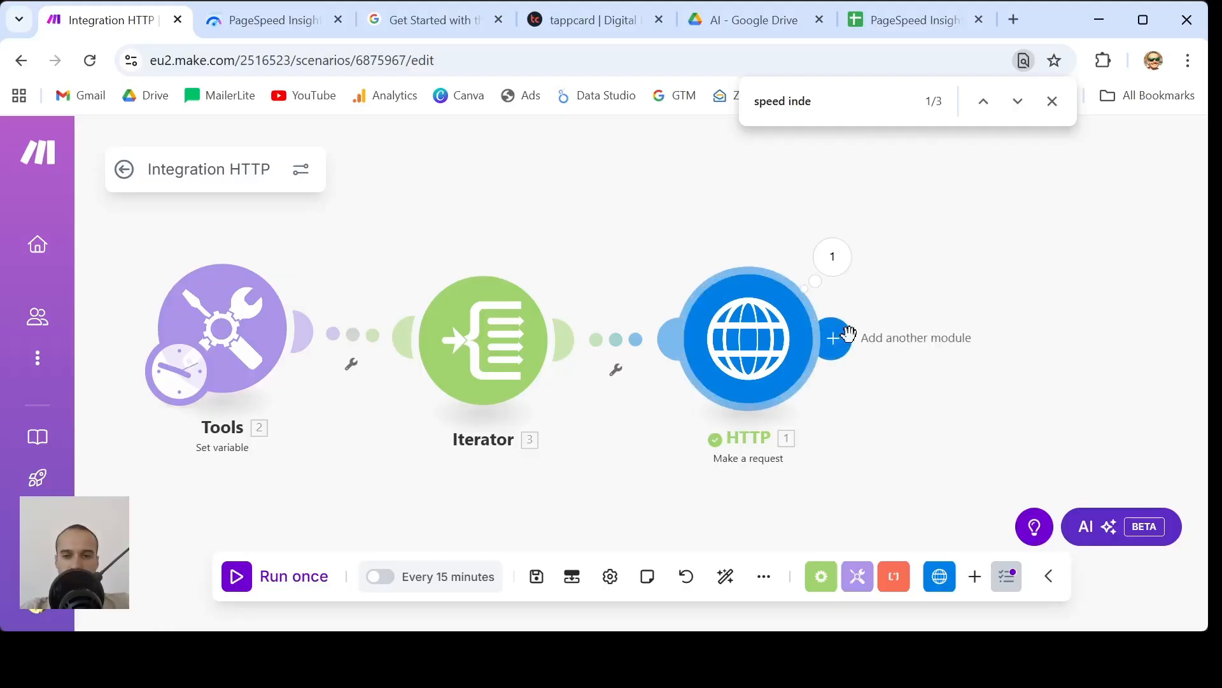
left_click(830, 338)
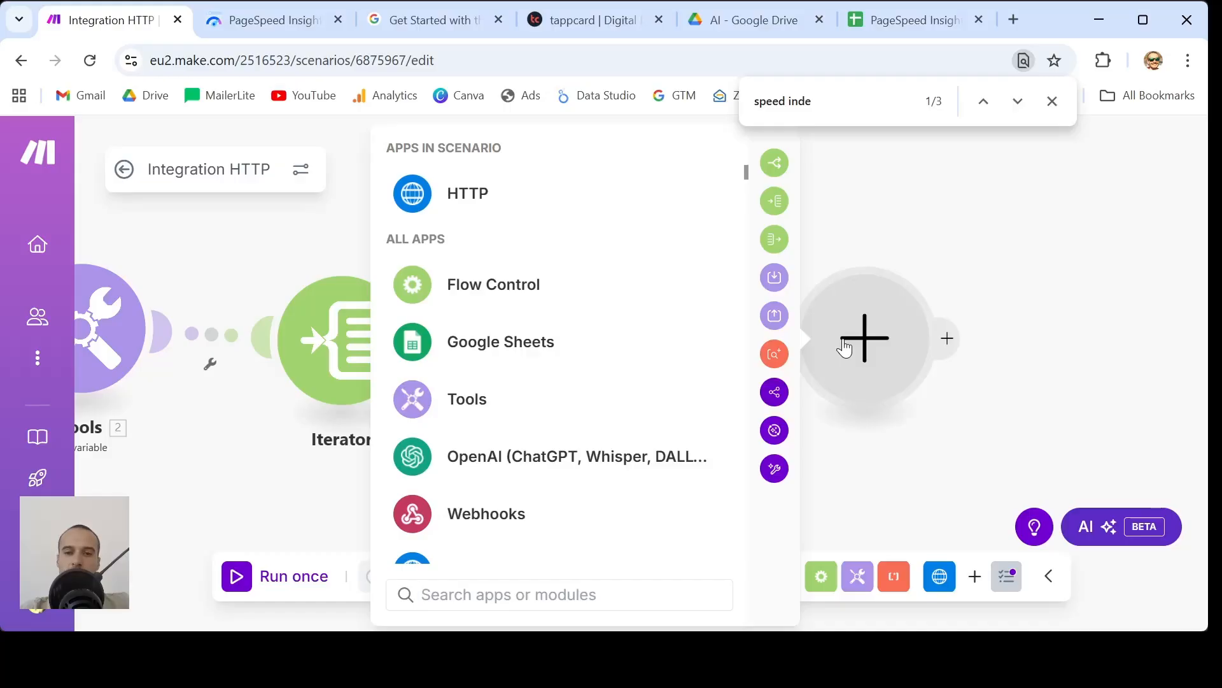
type("js")
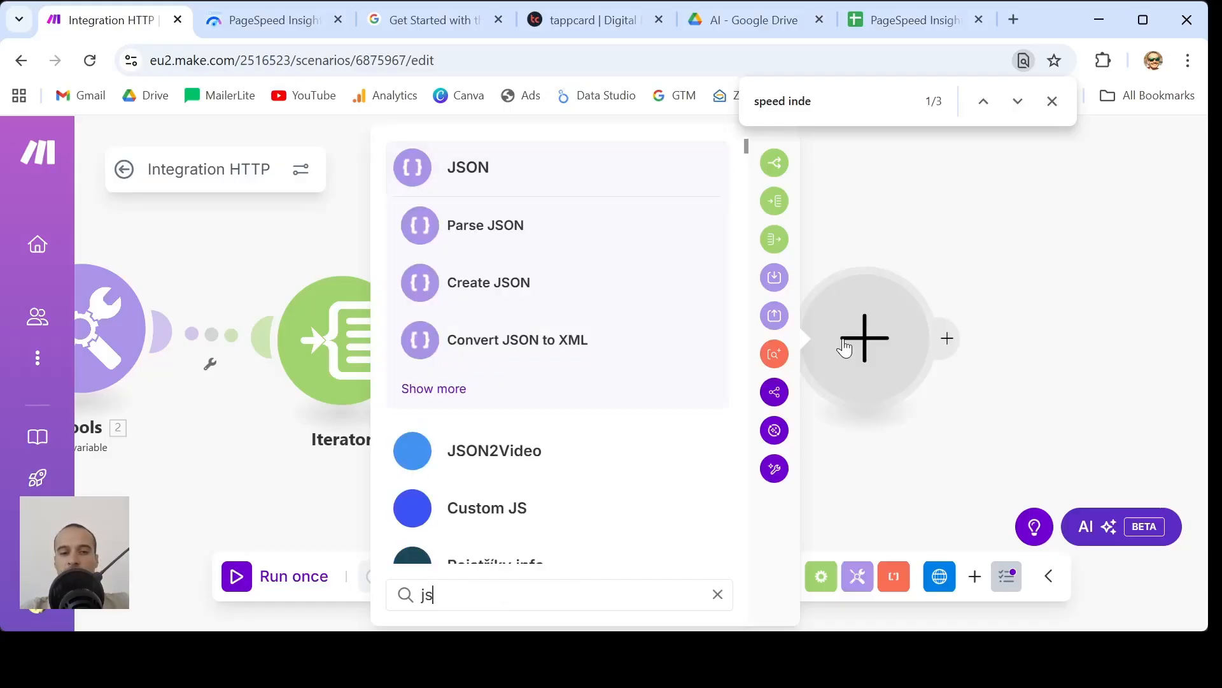
type("on")
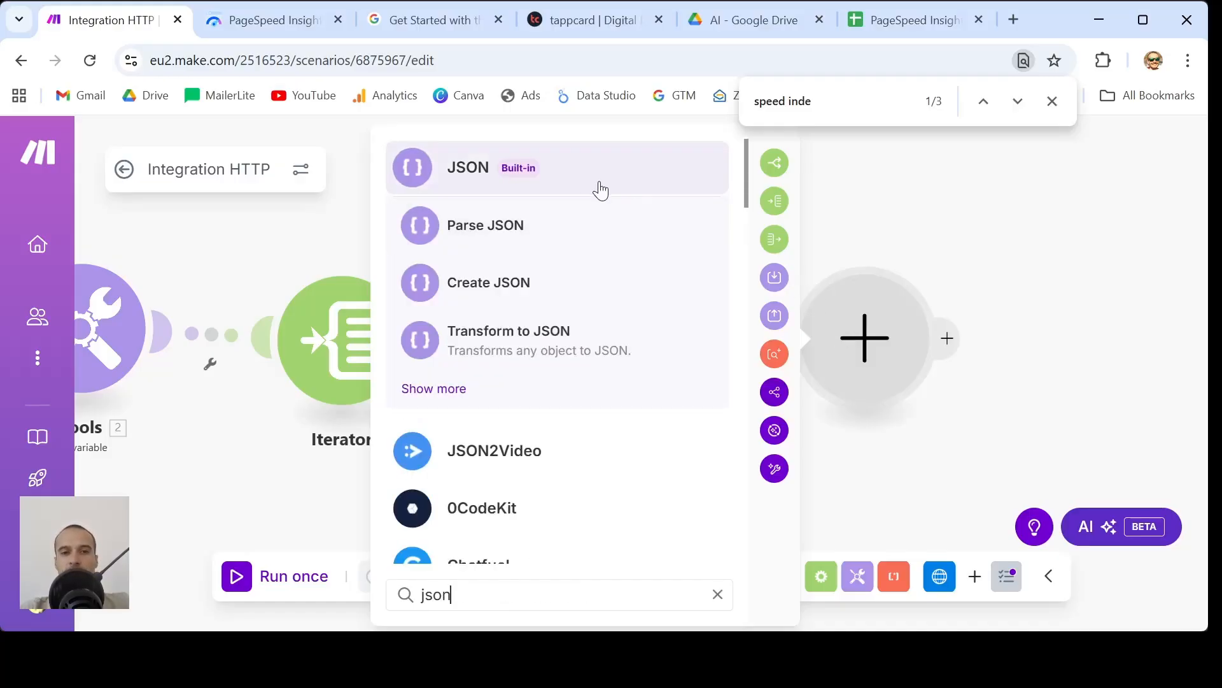
left_click(506, 236)
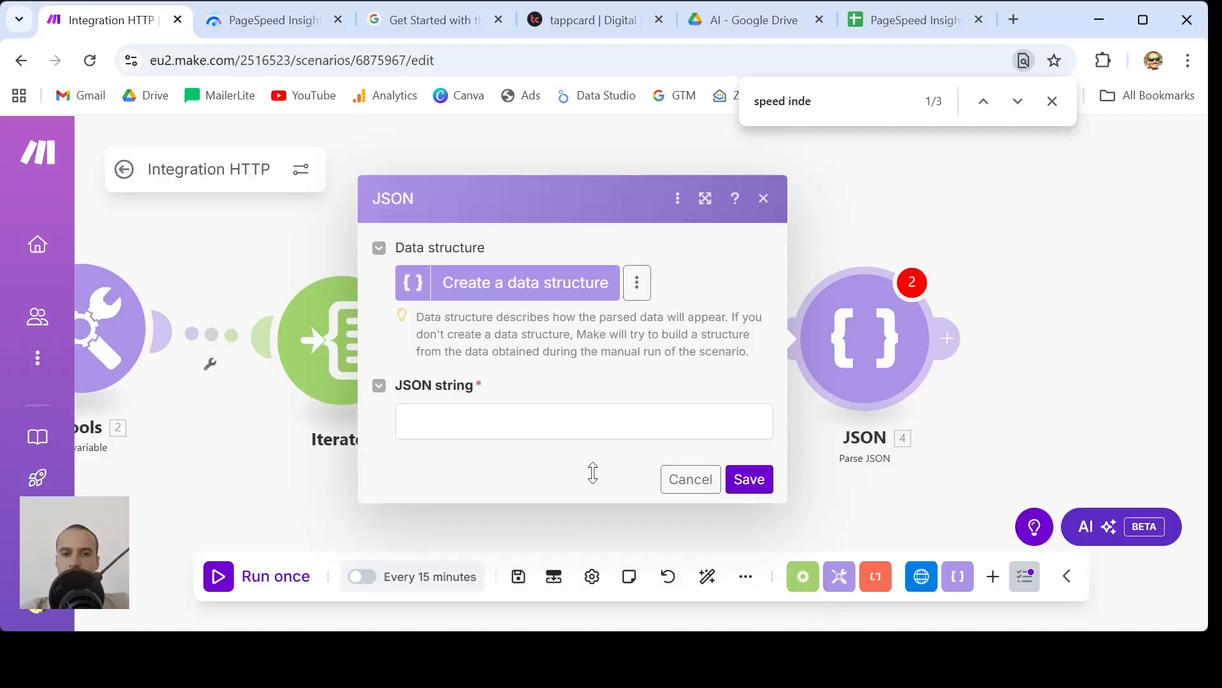
left_click(546, 427)
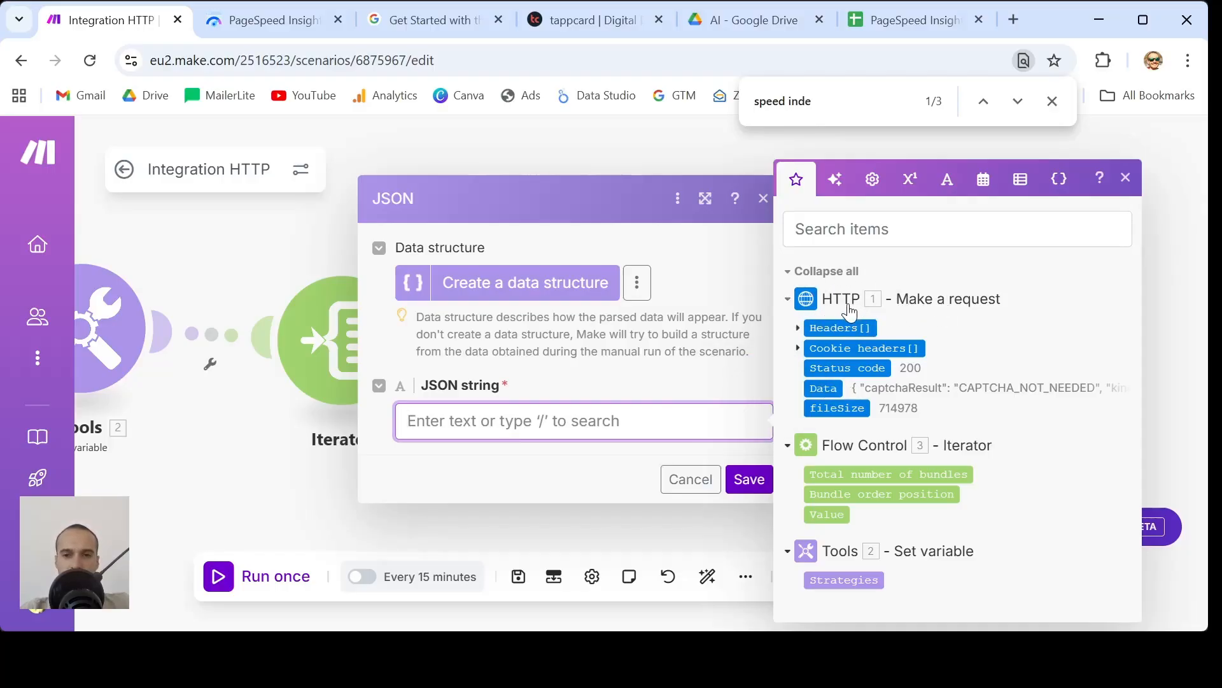
left_click(820, 389)
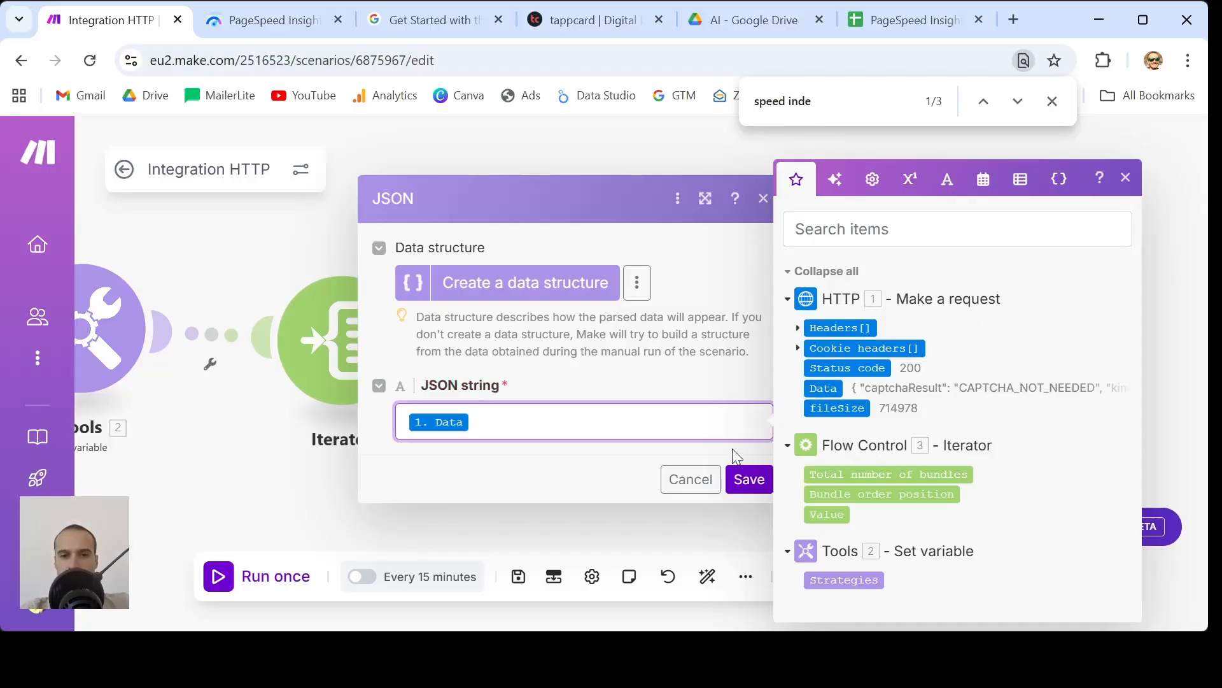
left_click(750, 481)
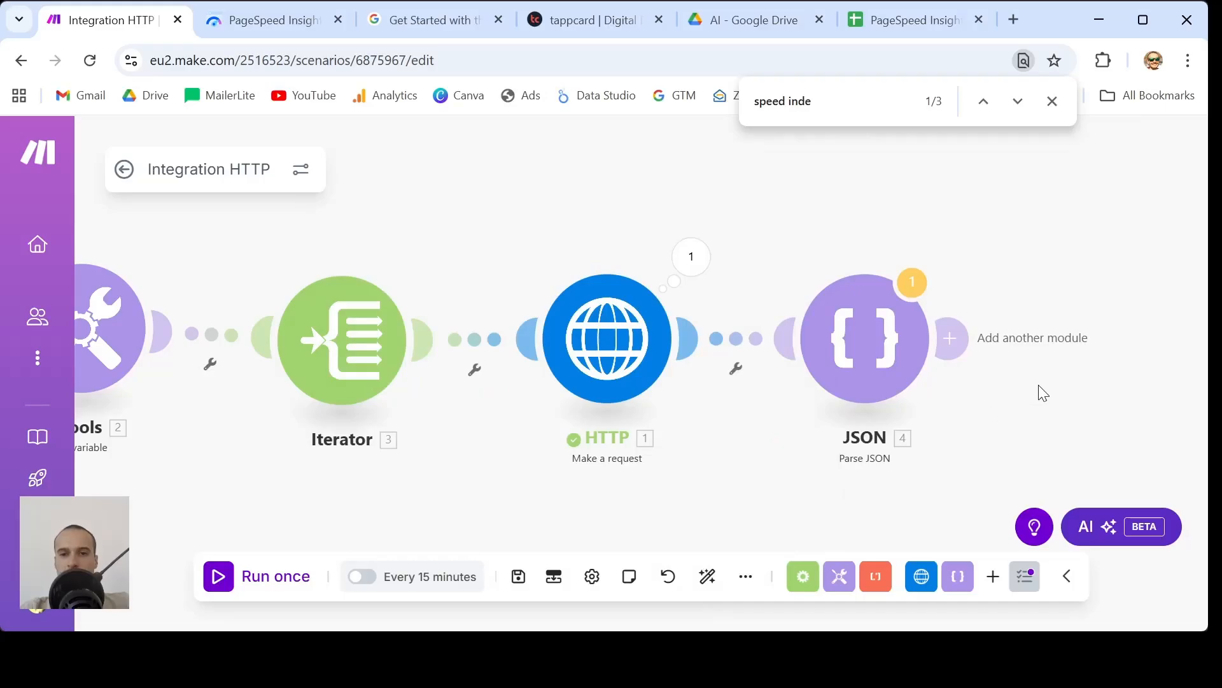
- Add a Google Sheets Add a Row module after the Parse JSON module
left_click(955, 336)
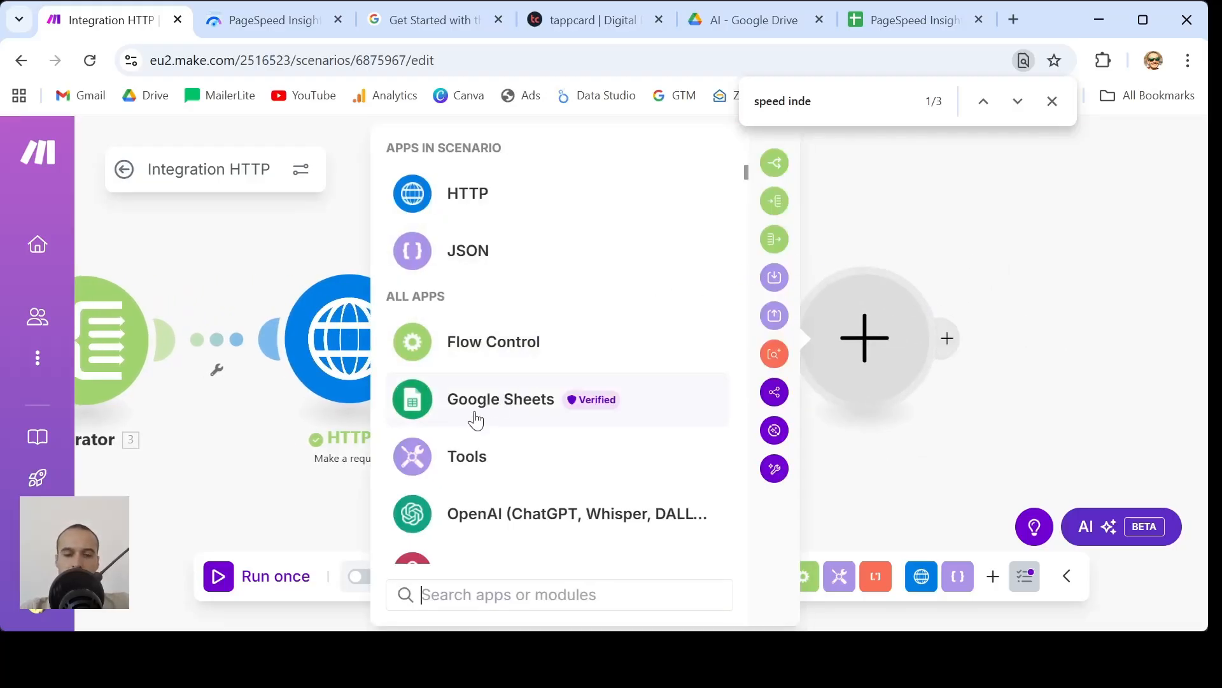
left_click(470, 419)
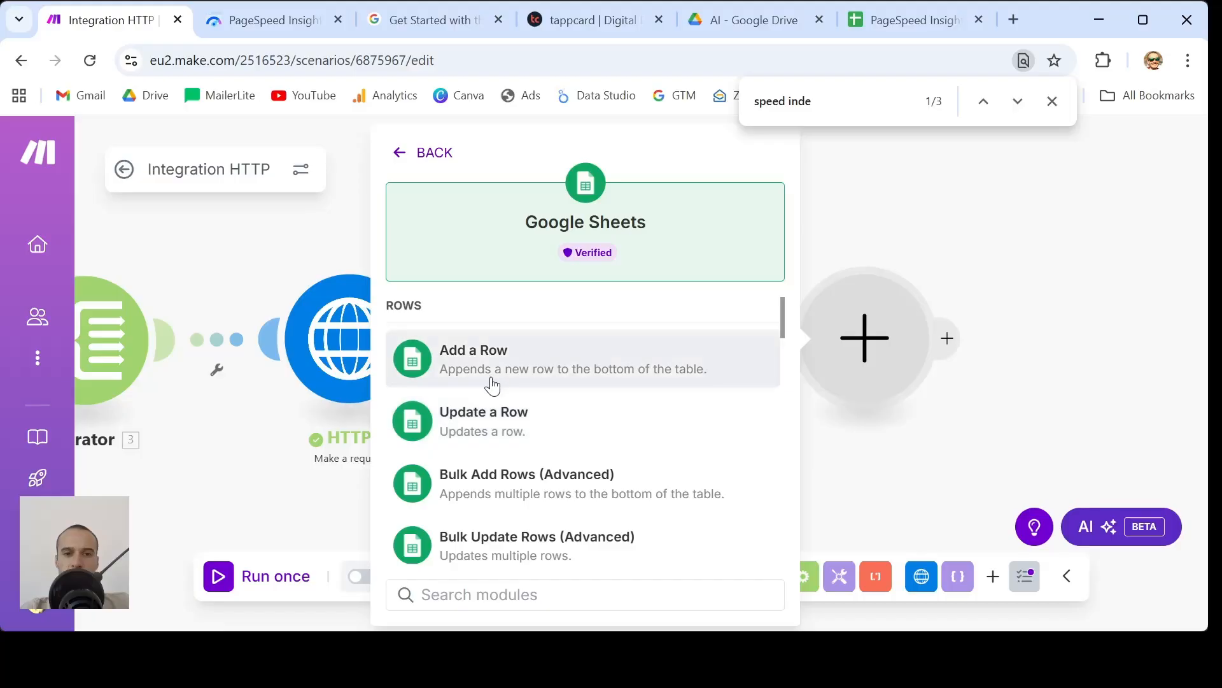
left_click(520, 363)
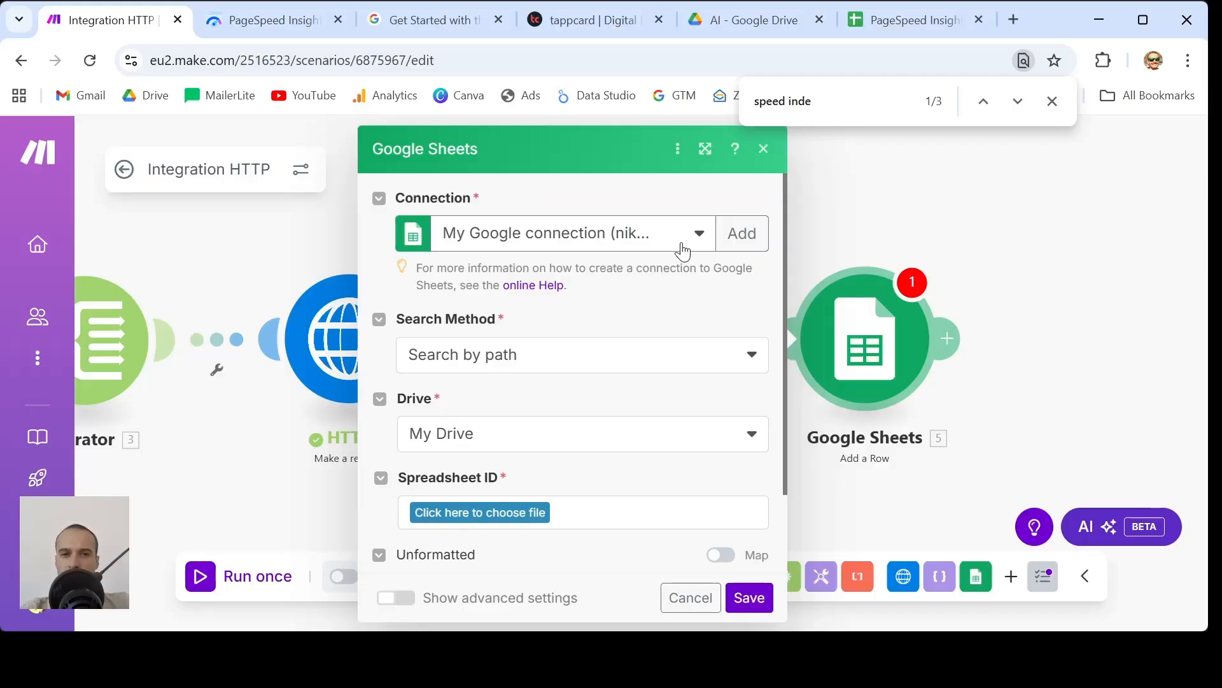
scroll(622, 428, "down", 2)
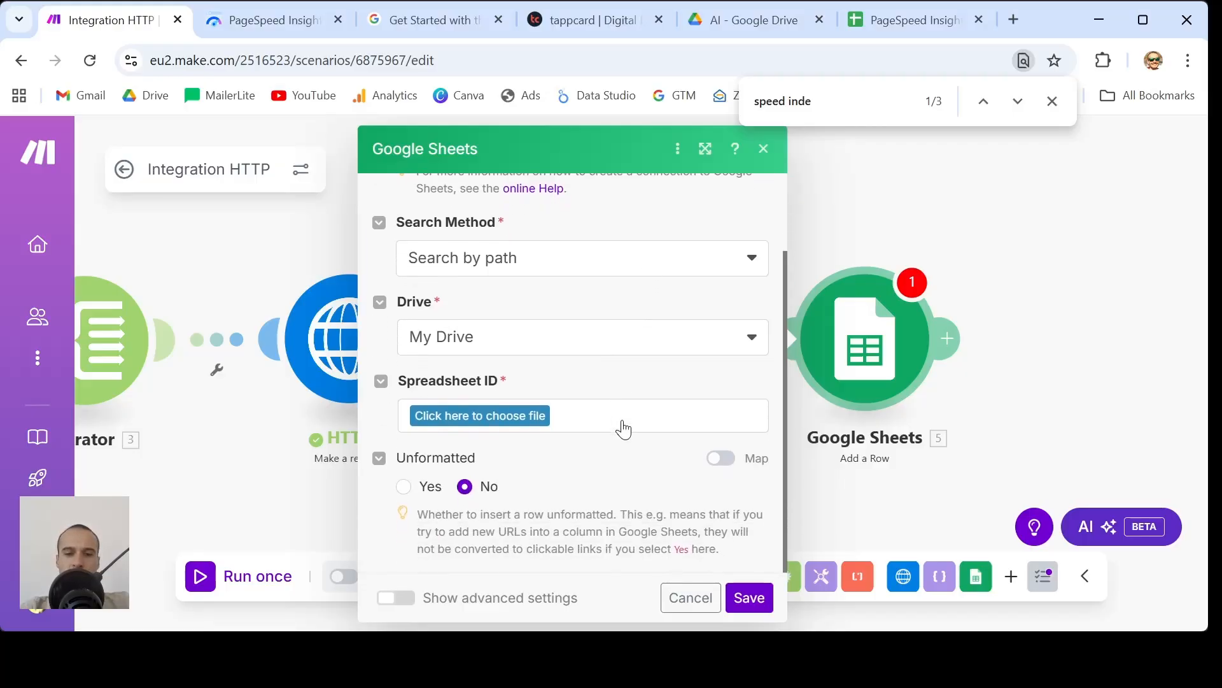
scroll(622, 428, "up", 2)
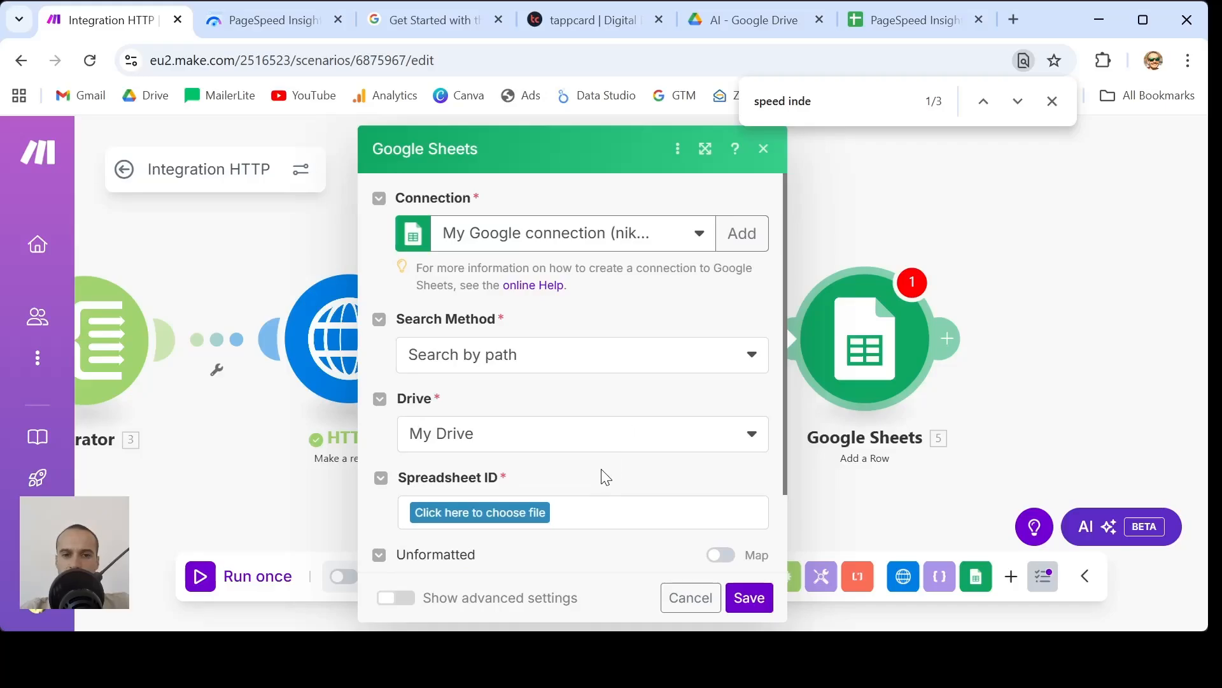
- Choose the spreadsheet PageSpeed Insights Data: tappcard from the Work / AI folder for the Add a Row module
left_click(508, 518)
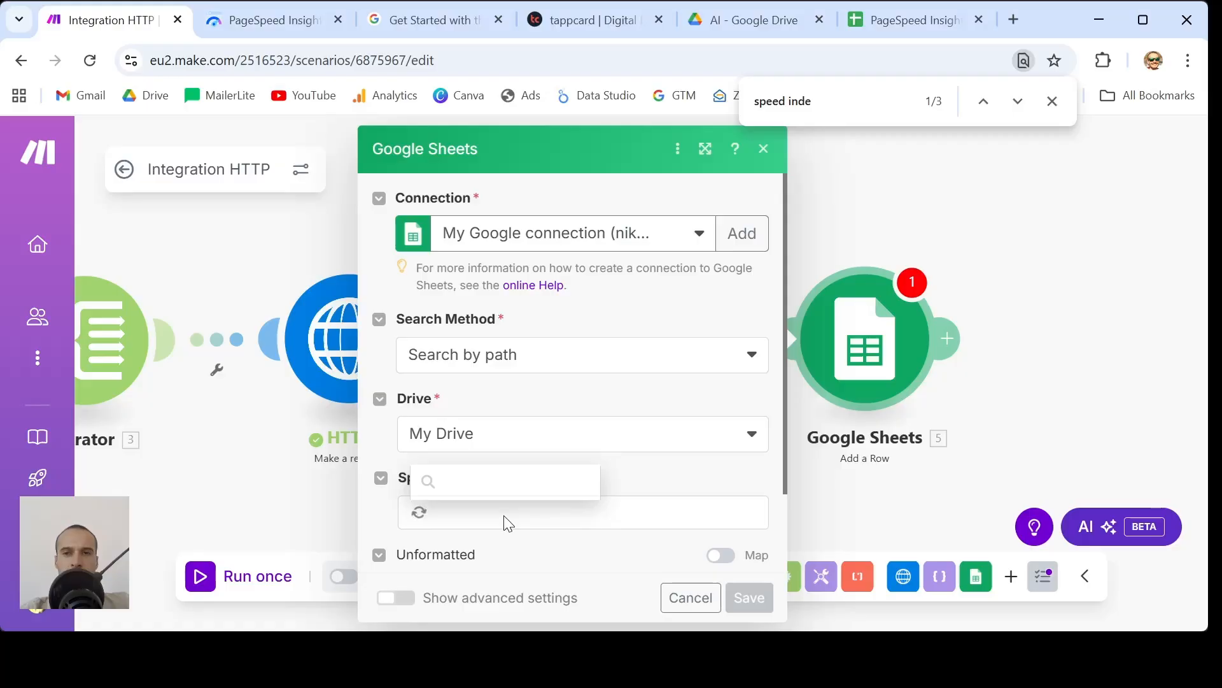
scroll(624, 442, "down", 2)
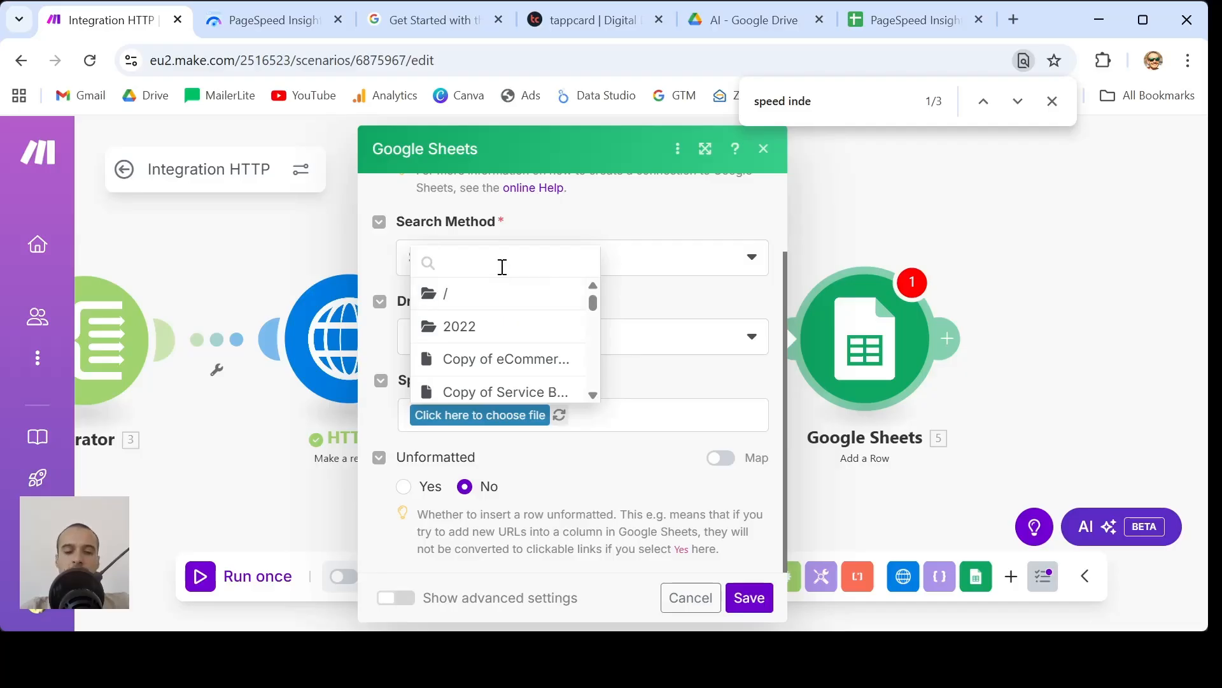
type("work")
left_click(453, 296)
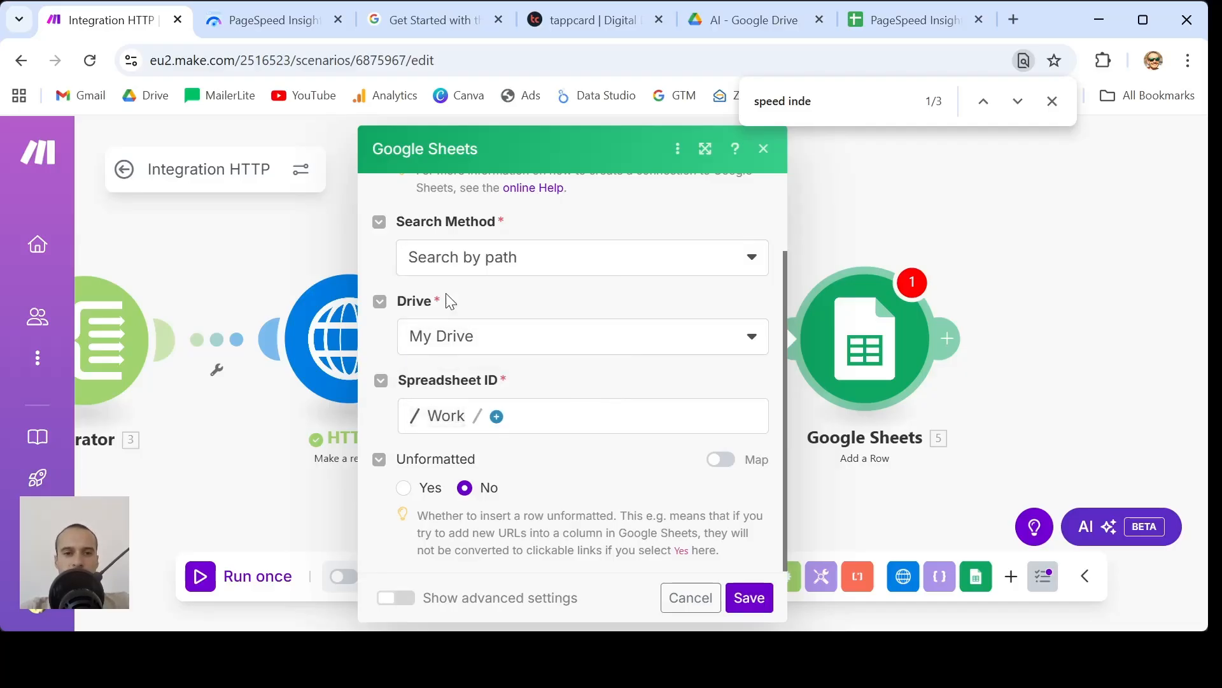
left_click(497, 417)
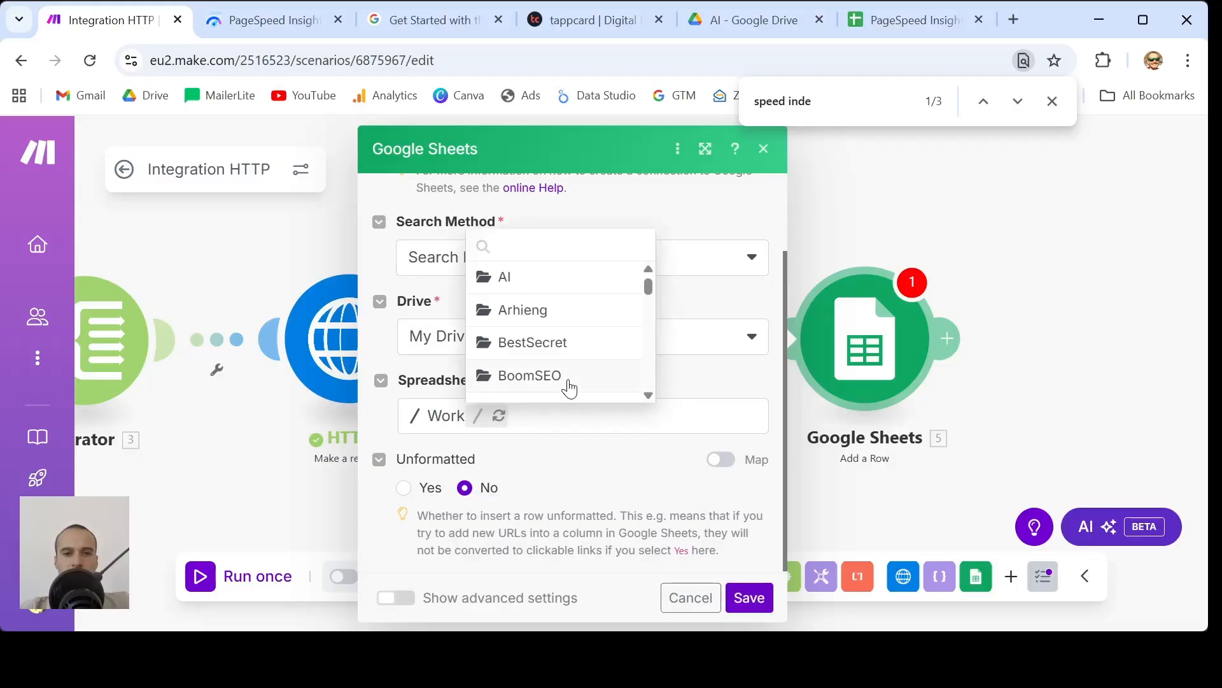
left_click(513, 279)
left_click(537, 420)
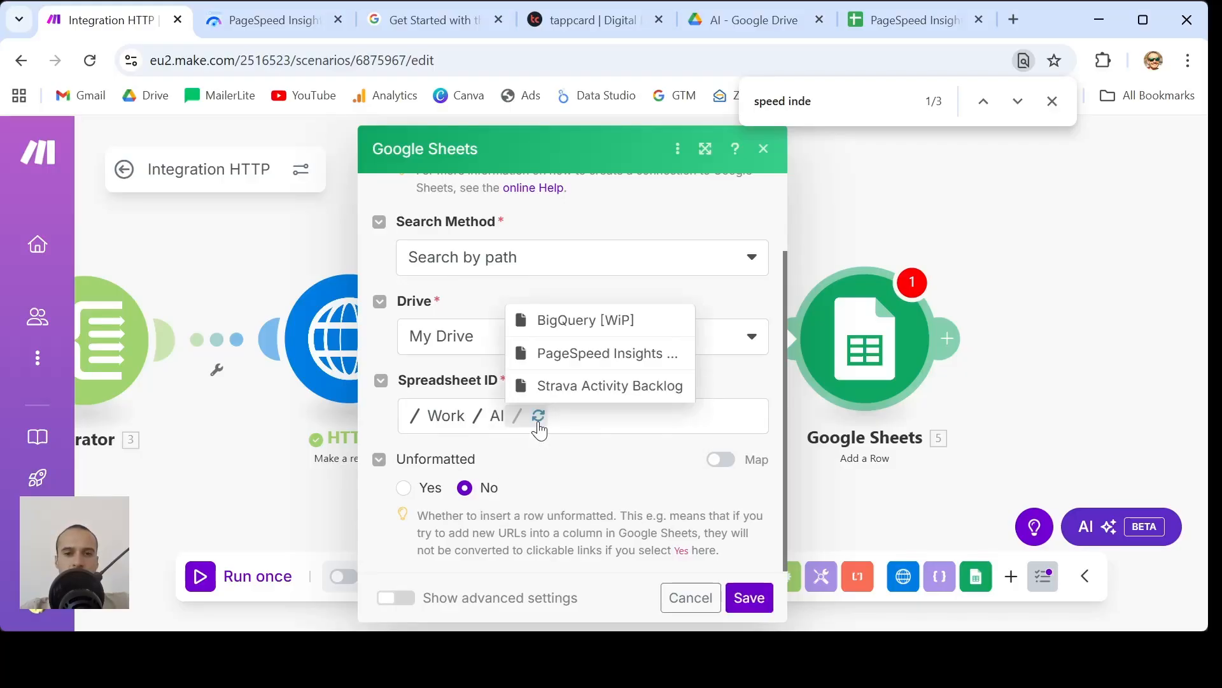
left_click(630, 363)
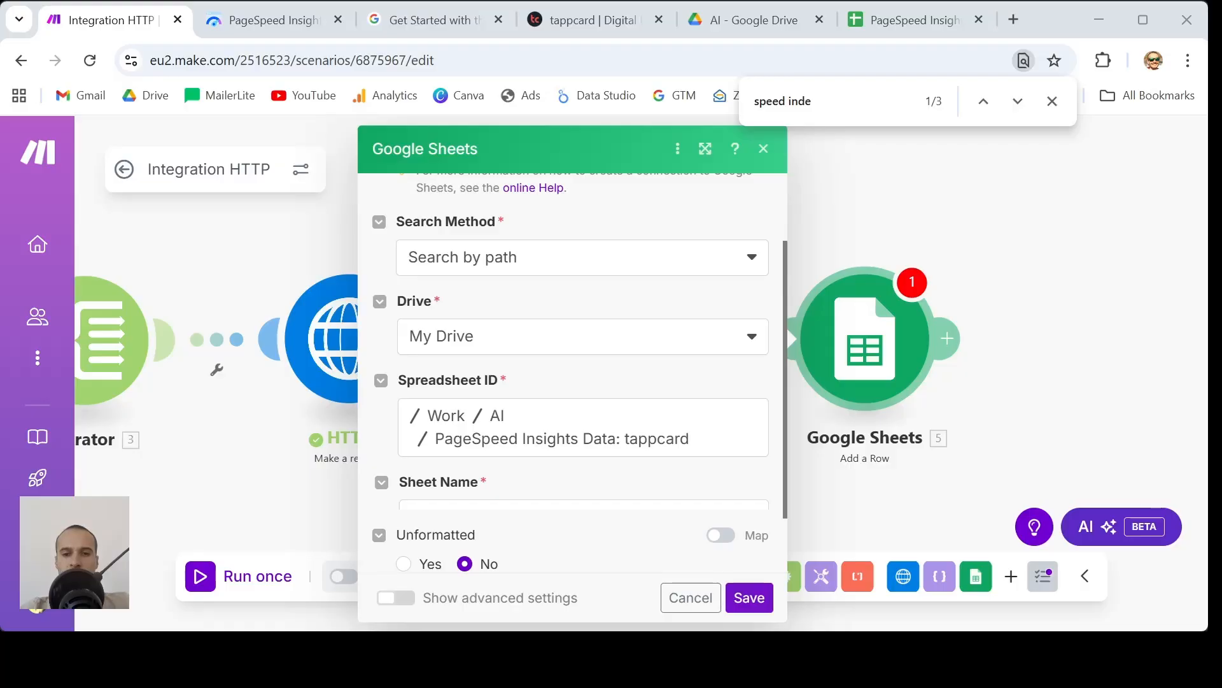
- Check the tab name in the PageSpeed Insights Data: tappcard spreadsheet and set the Add a Row module's sheet name to Sheet1
left_click(907, 20)
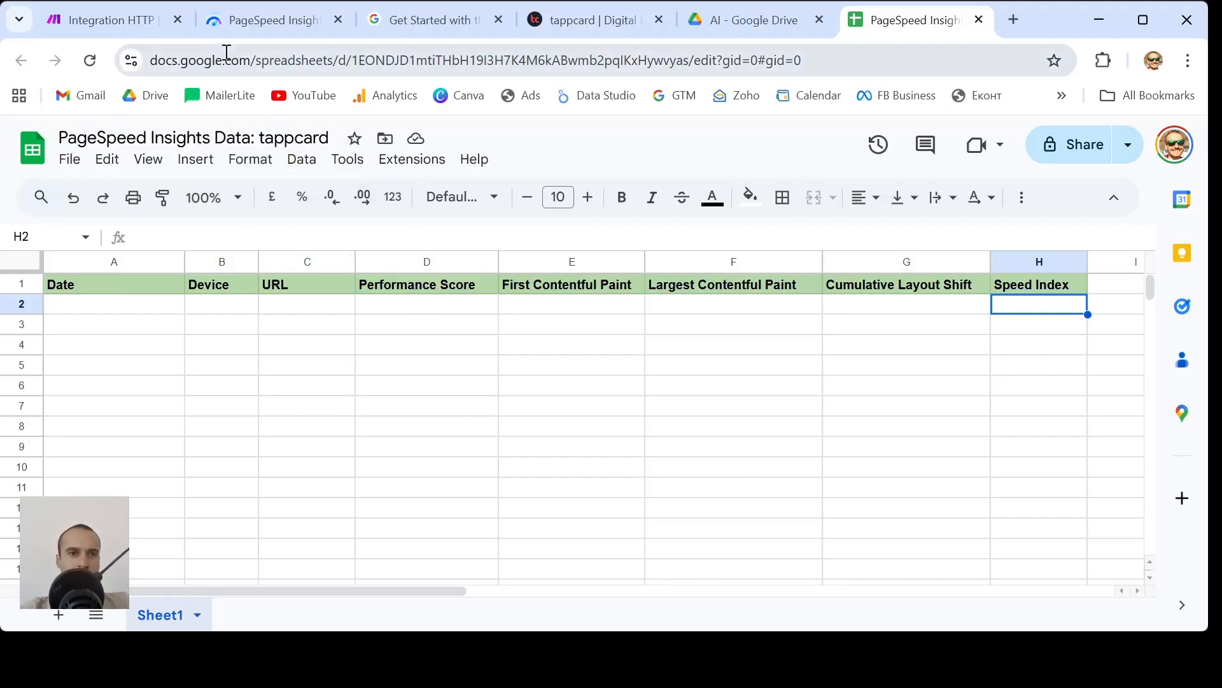
left_click(90, 24)
left_click(659, 532)
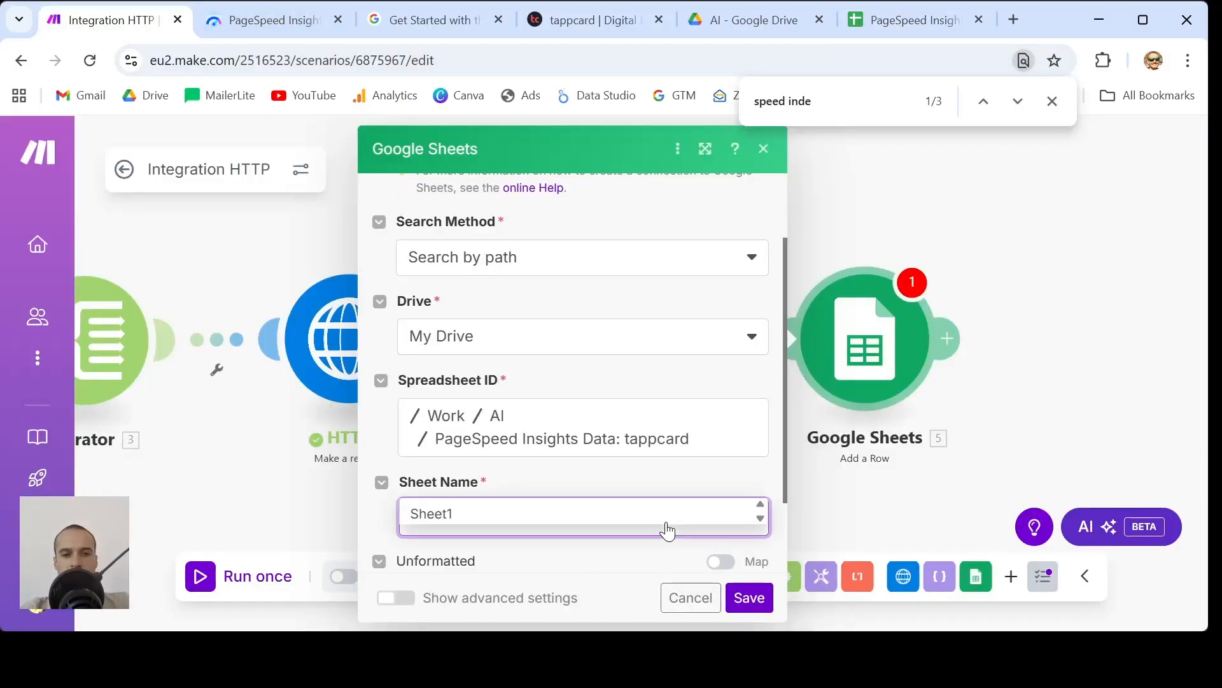
left_click(458, 517)
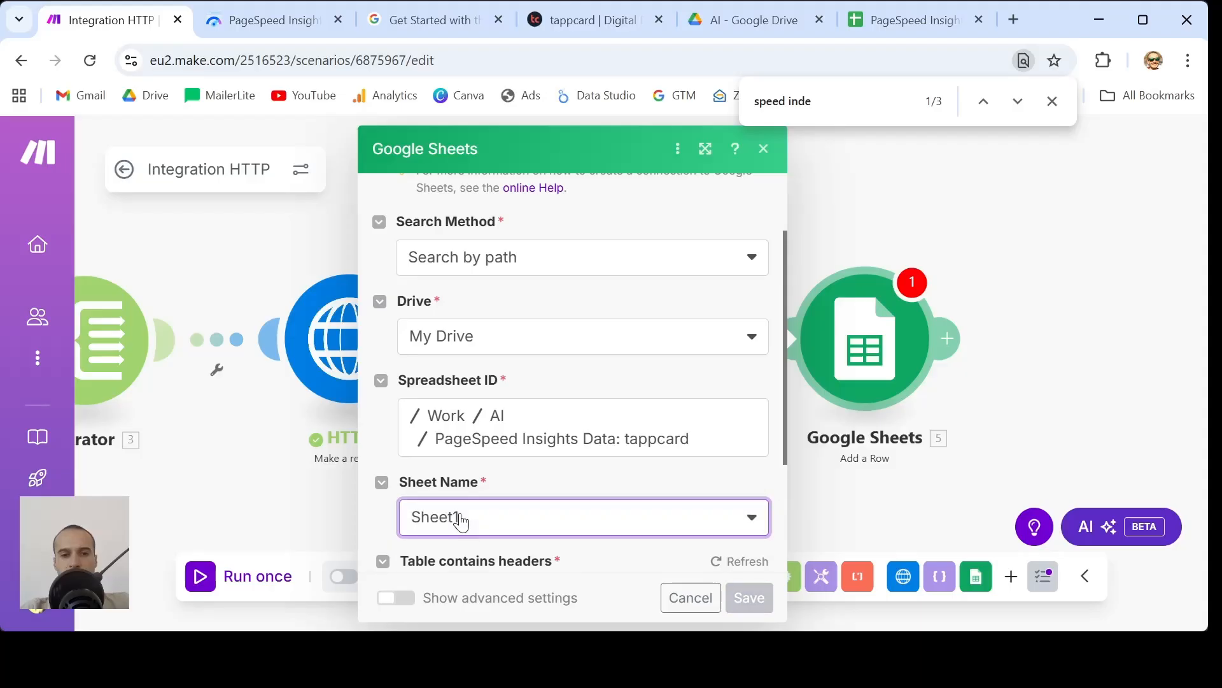
- Examine the headers setting and the column value fields from Date (A) through Speed Index (H) in the Add a Row module
scroll(708, 458, "down", 3)
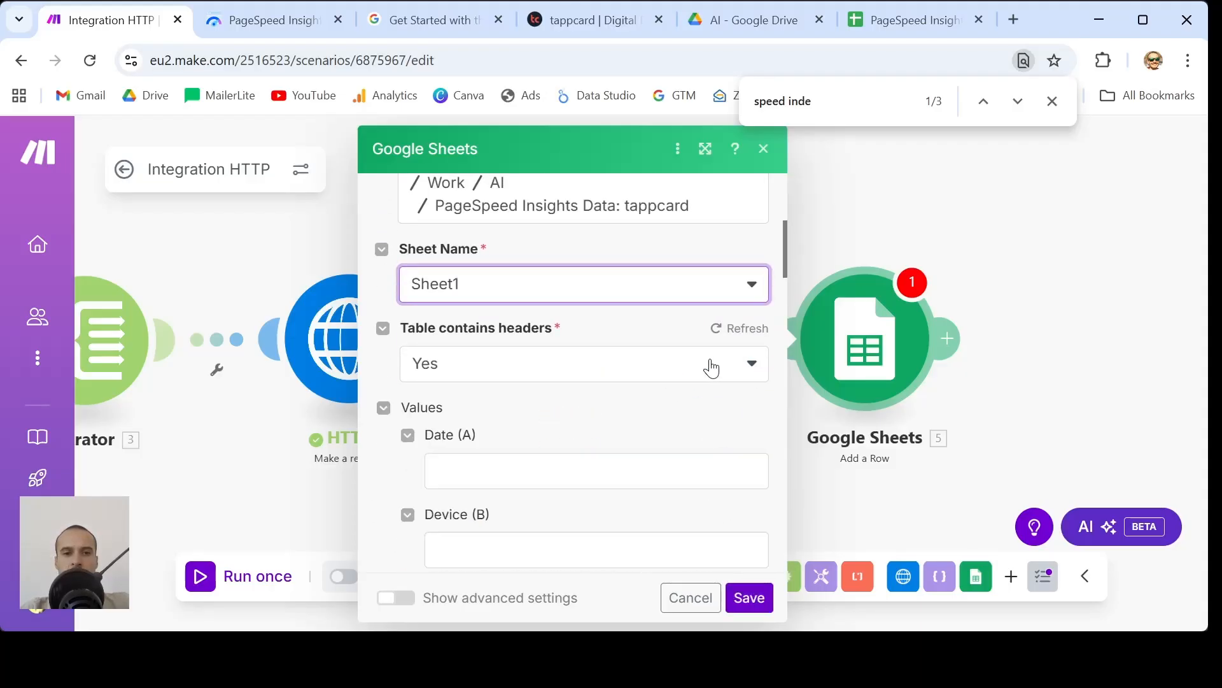
scroll(711, 368, "down", 2)
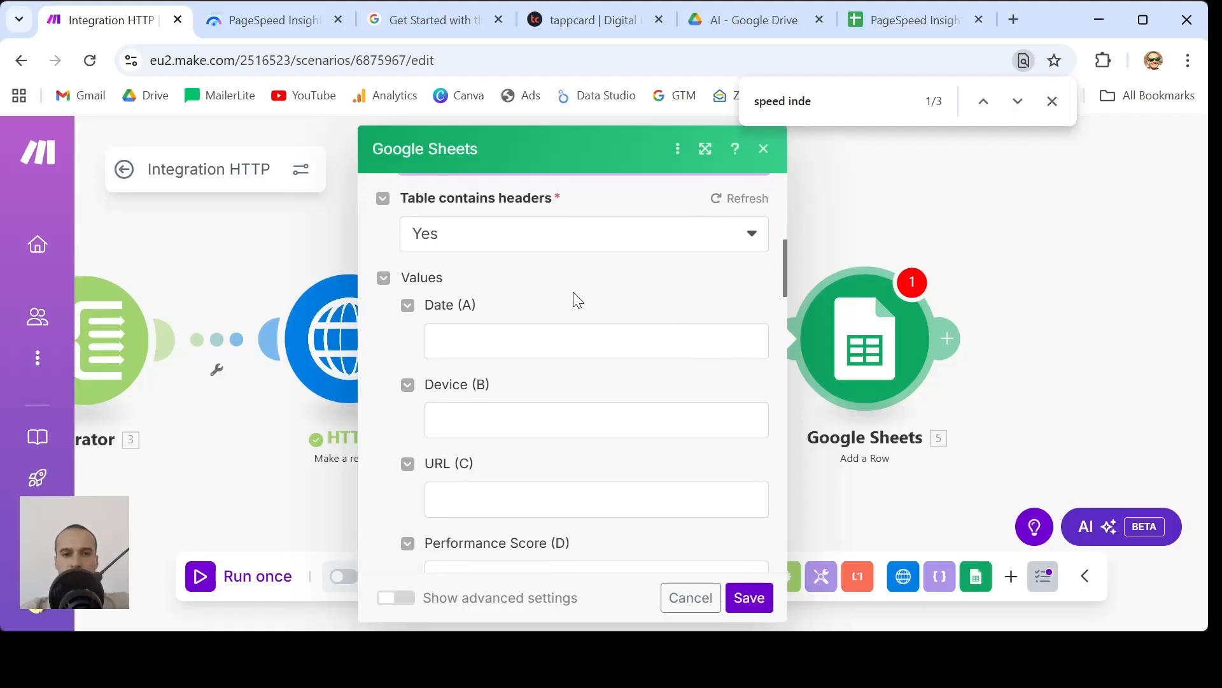
left_click(566, 334)
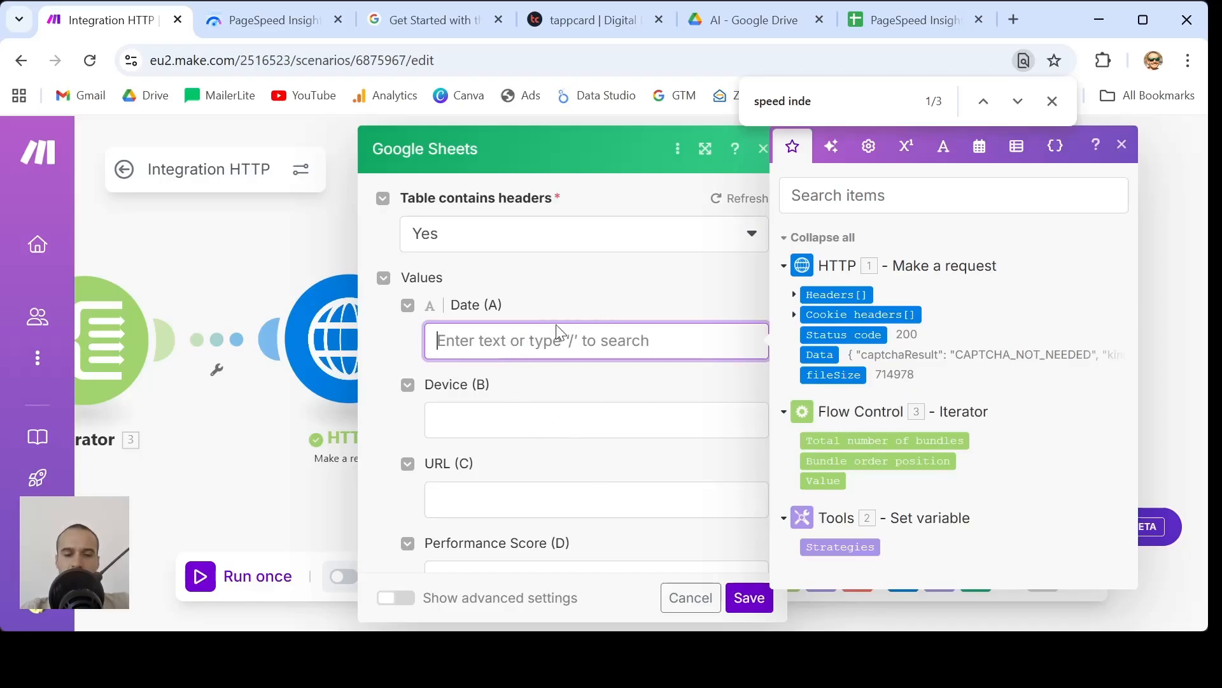
left_click(574, 305)
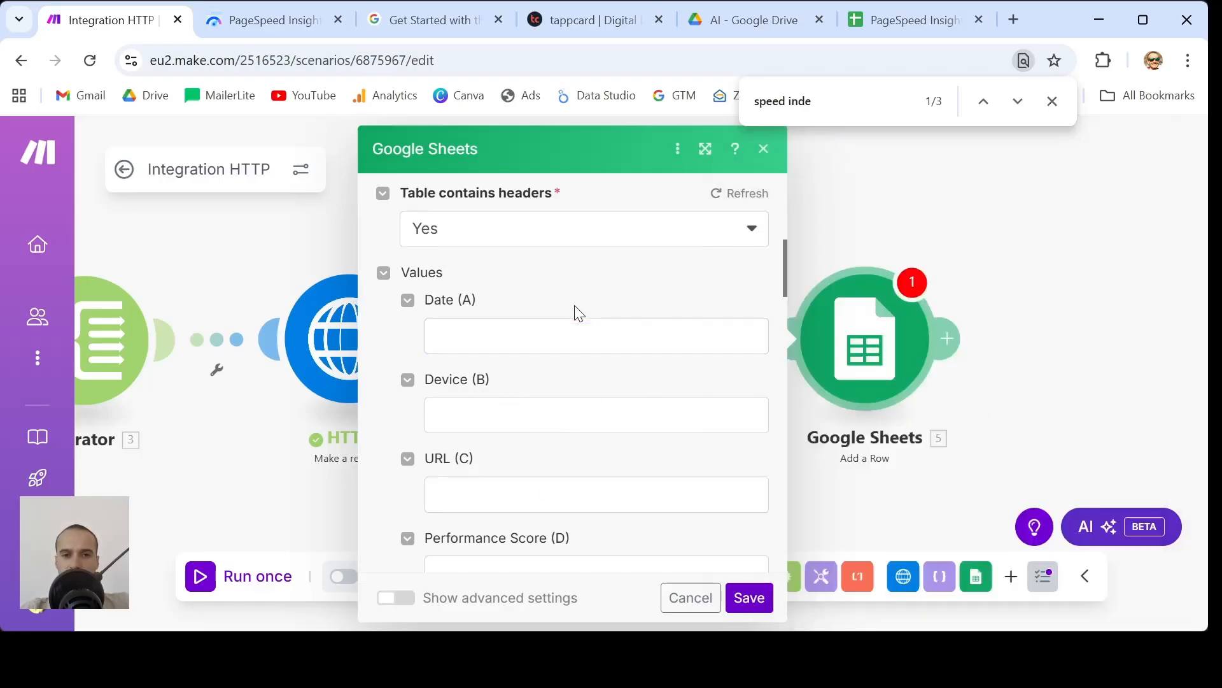
scroll(574, 304, "down", 2)
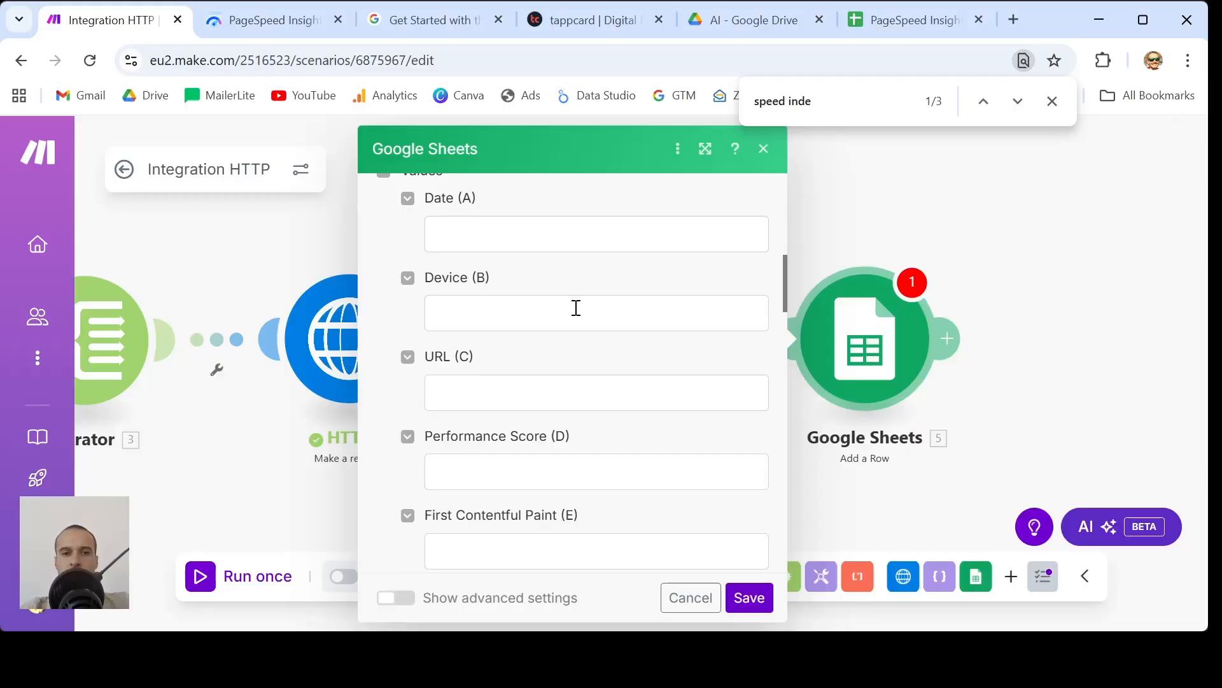
scroll(576, 308, "down", 1)
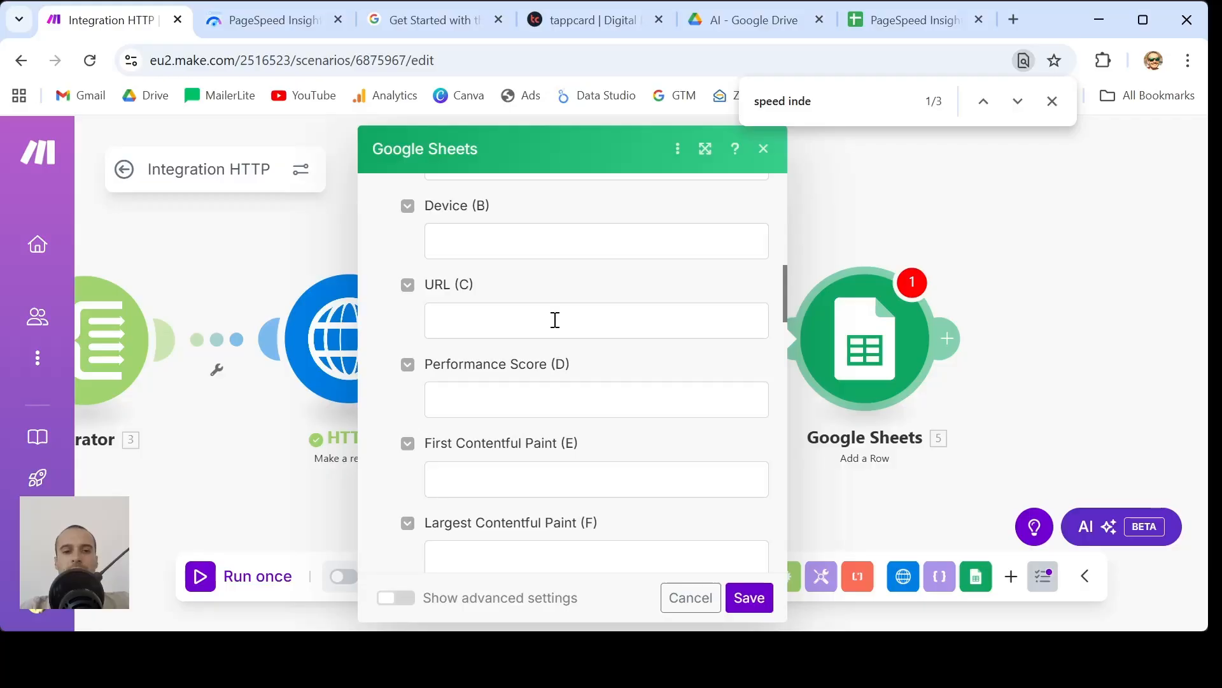
scroll(555, 320, "down", 3)
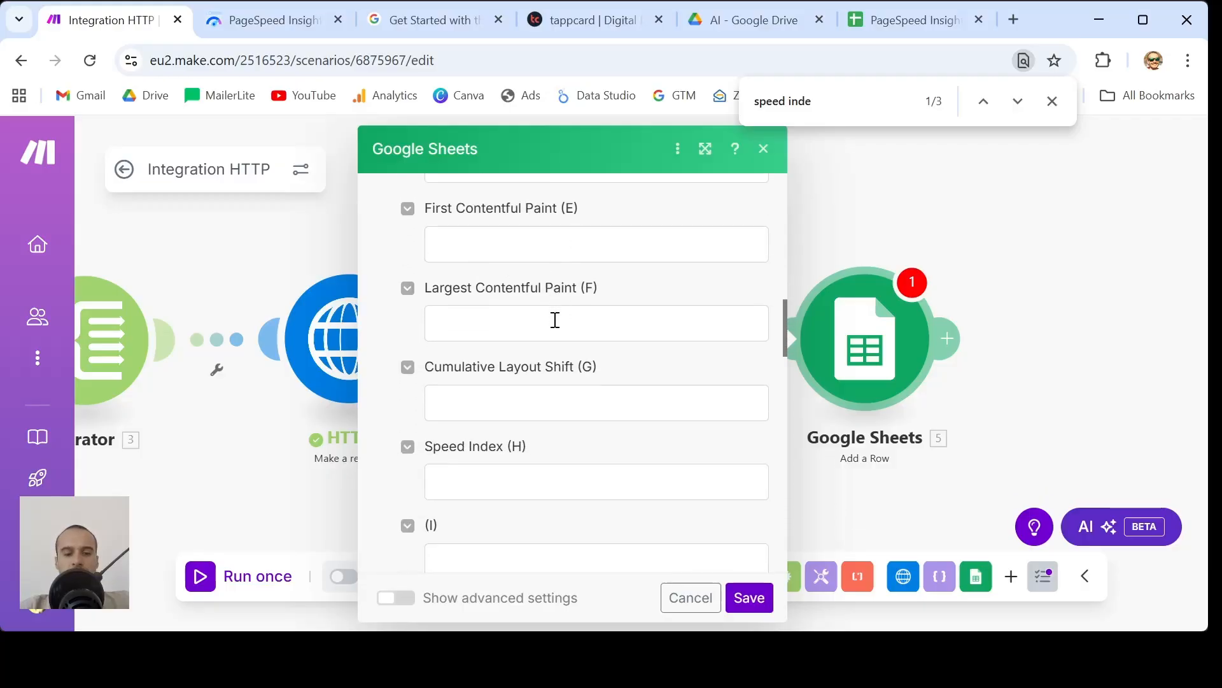
scroll(555, 319, "down", 1)
scroll(555, 320, "up", 6)
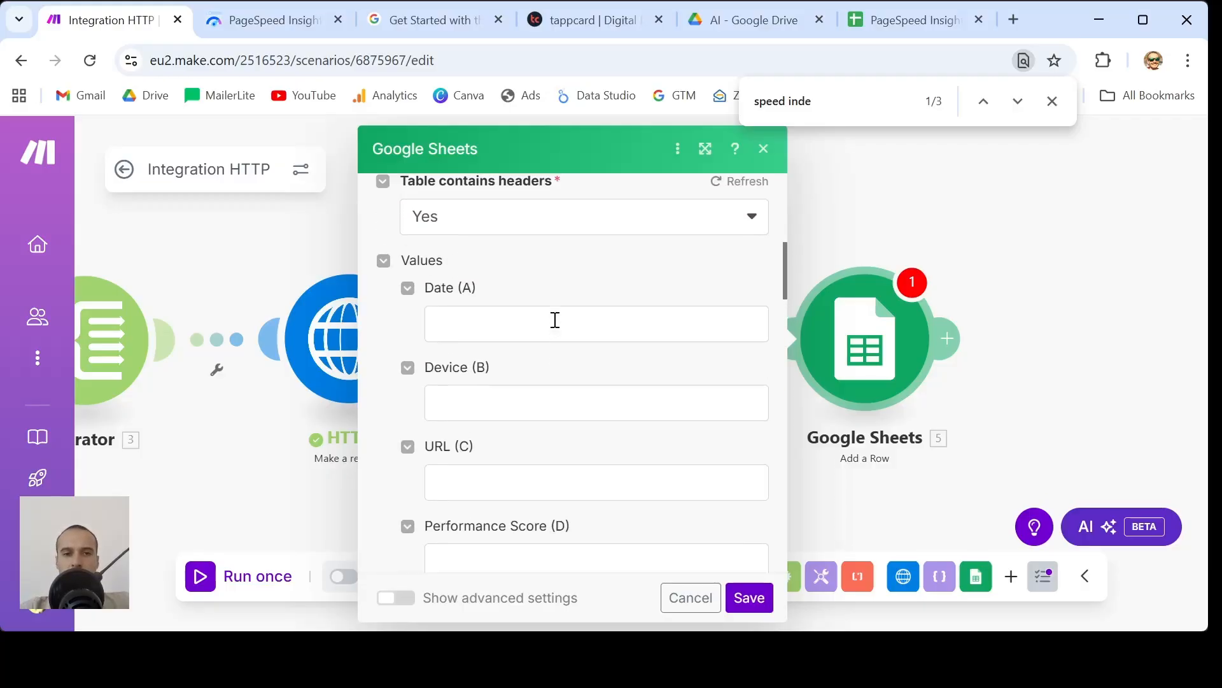
- Enter an apostrophe followed by the formatDate function as the Date (A) value, and dismiss the function's help
left_click(555, 320)
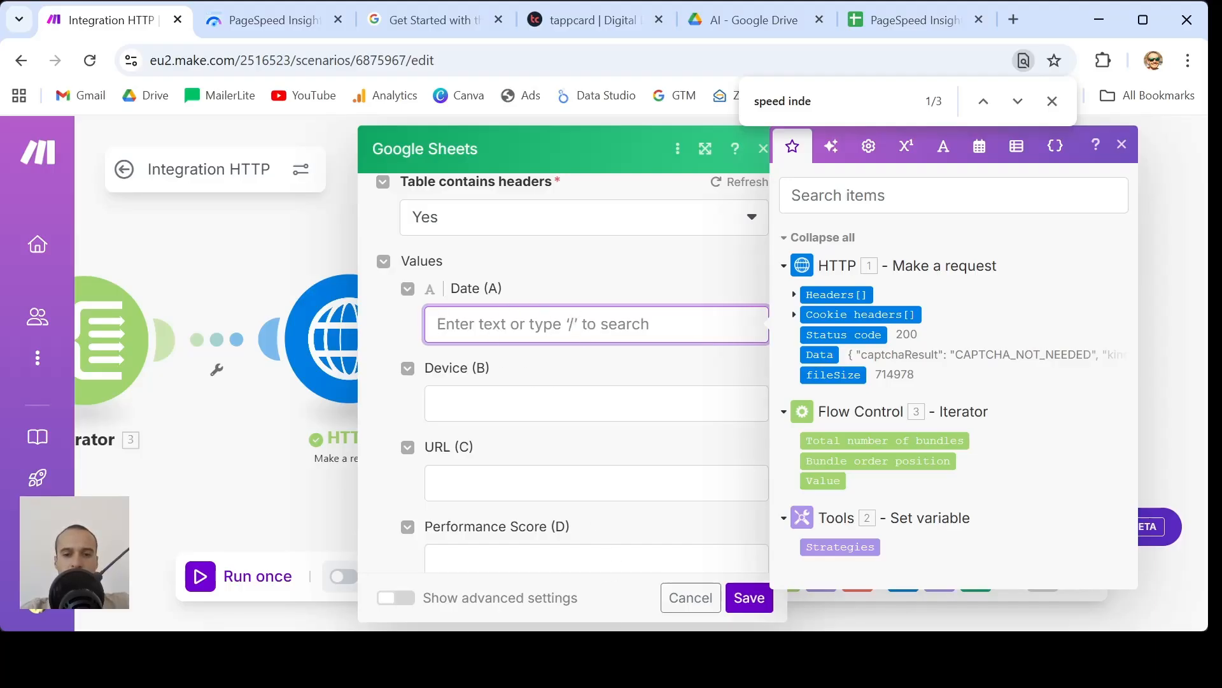
left_click(659, 656)
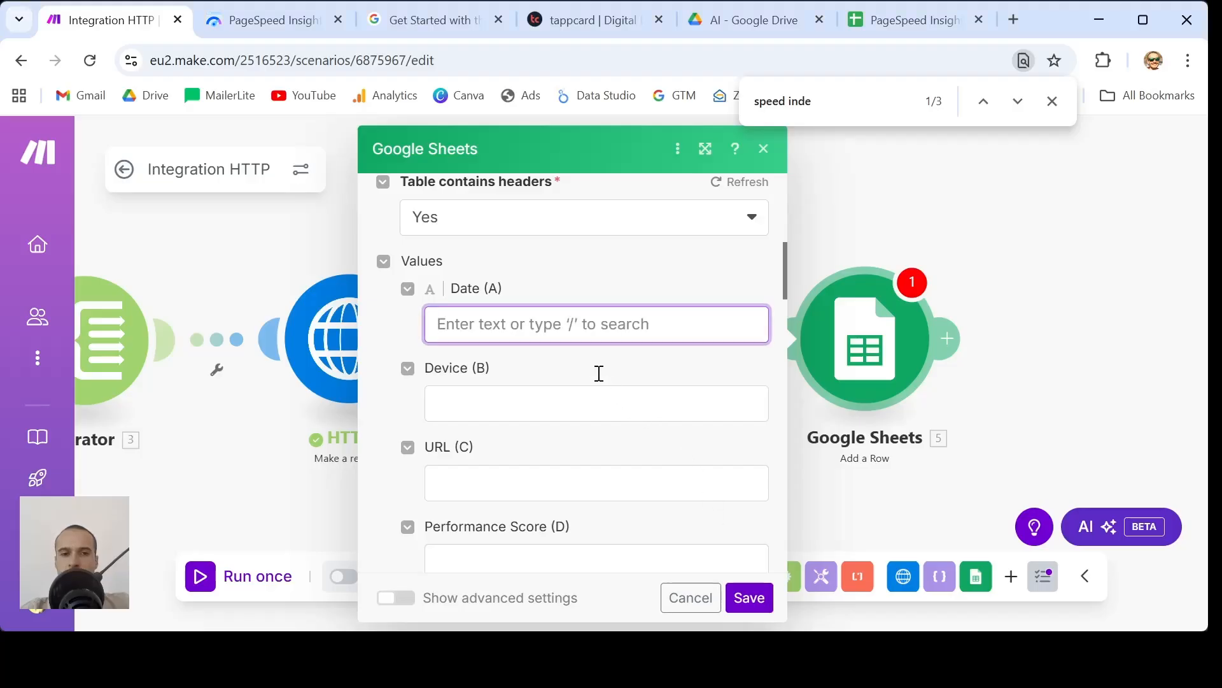
type("'")
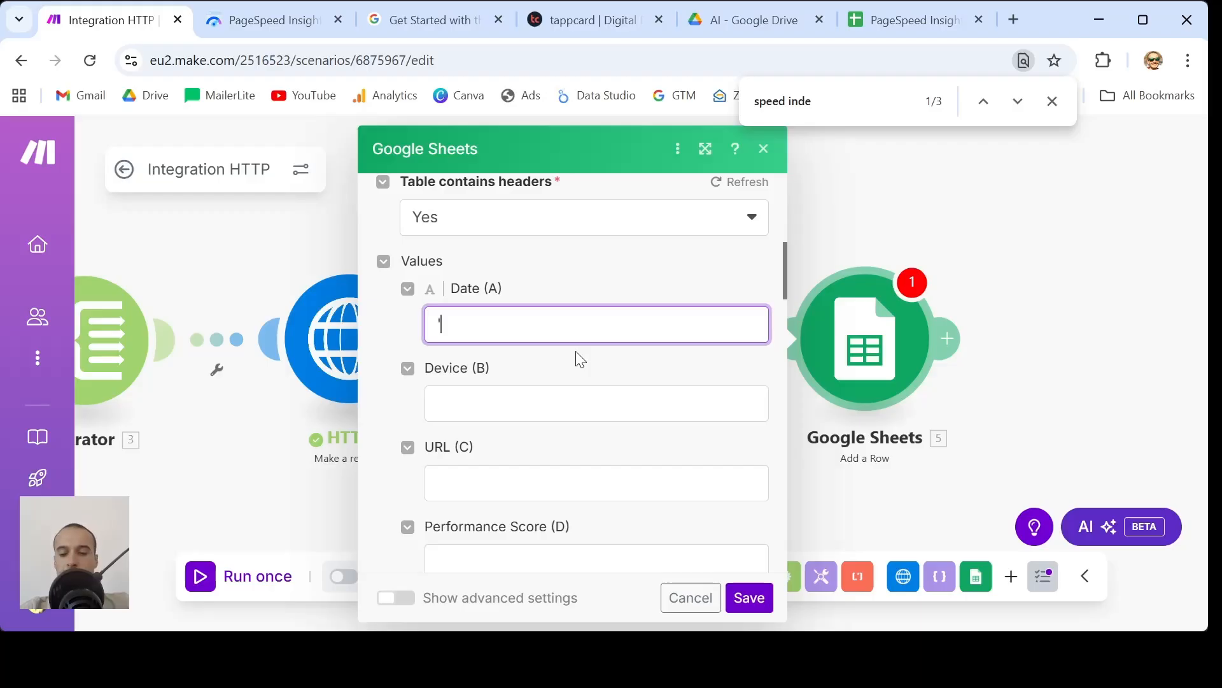
type("/fo")
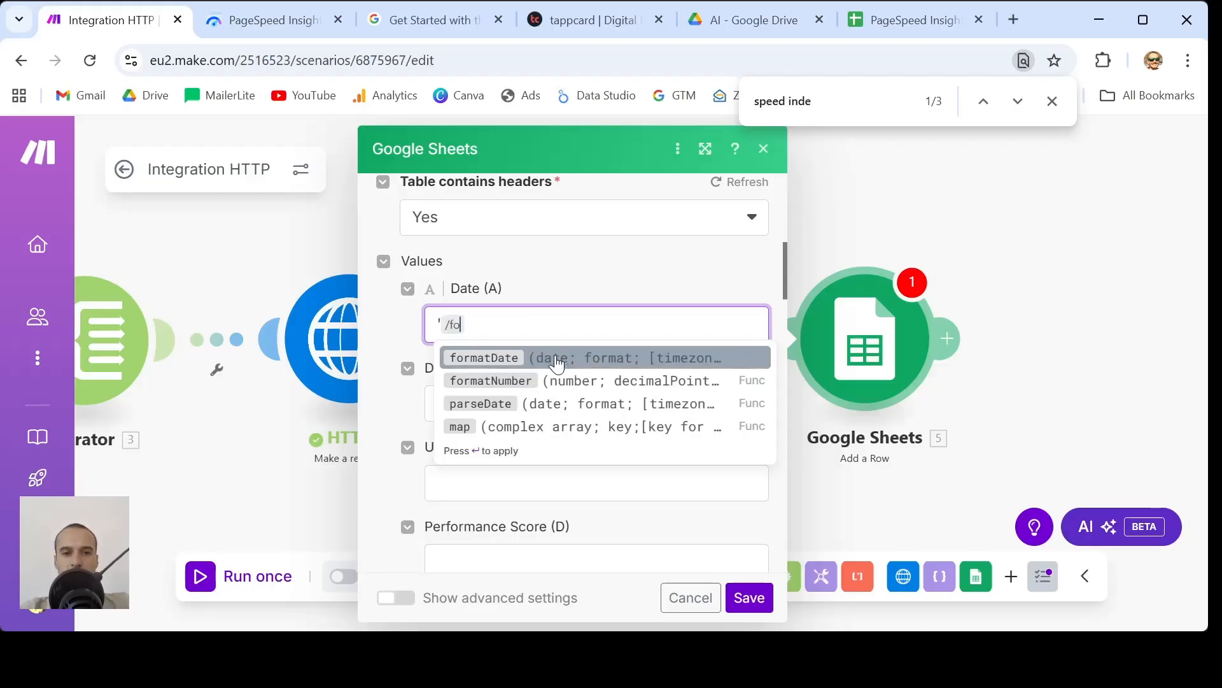
left_click(551, 364)
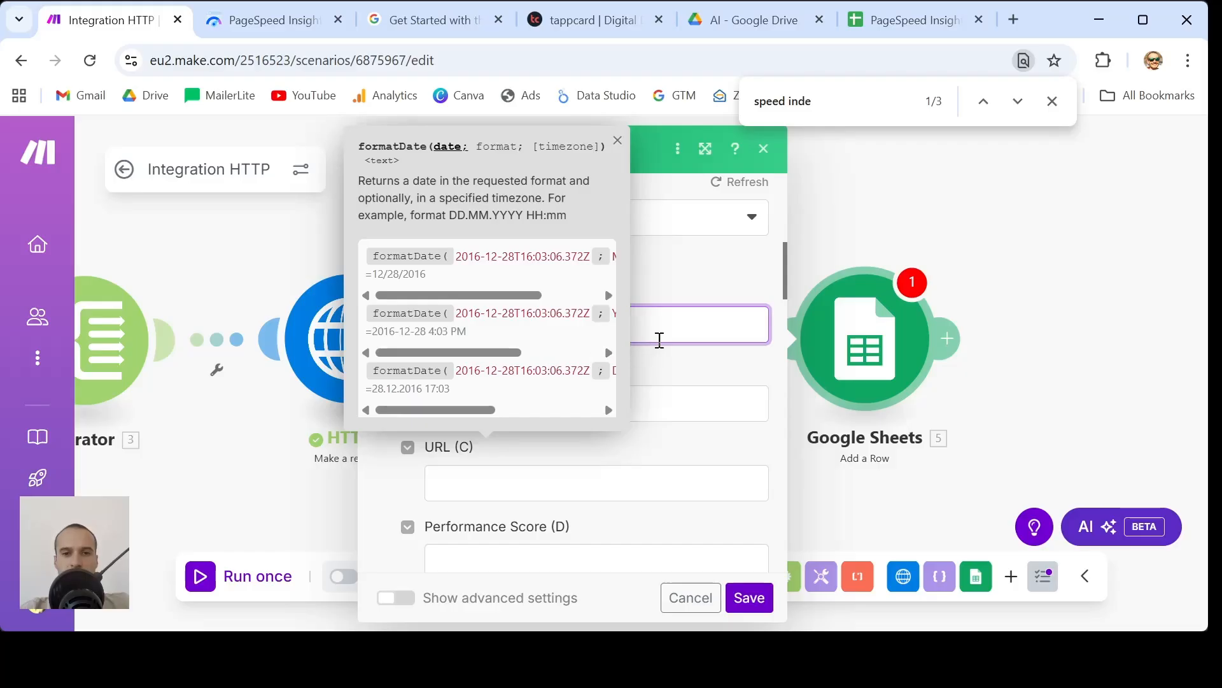
left_click(671, 331)
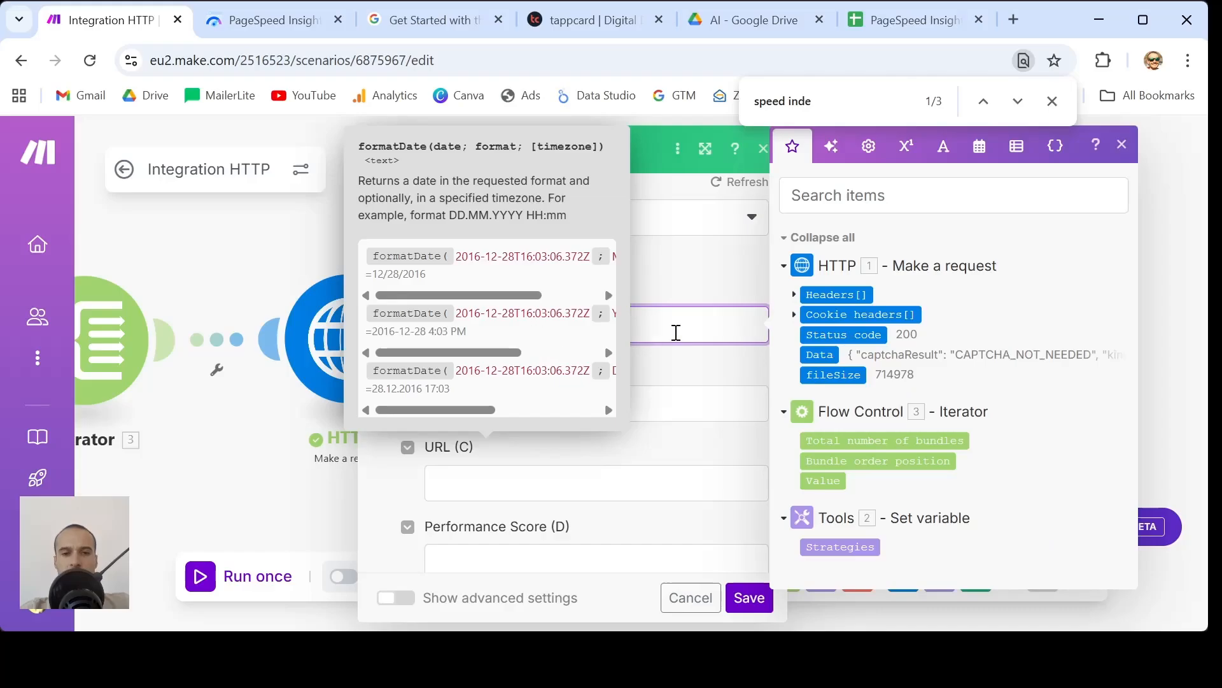
key("Left")
key("Left")
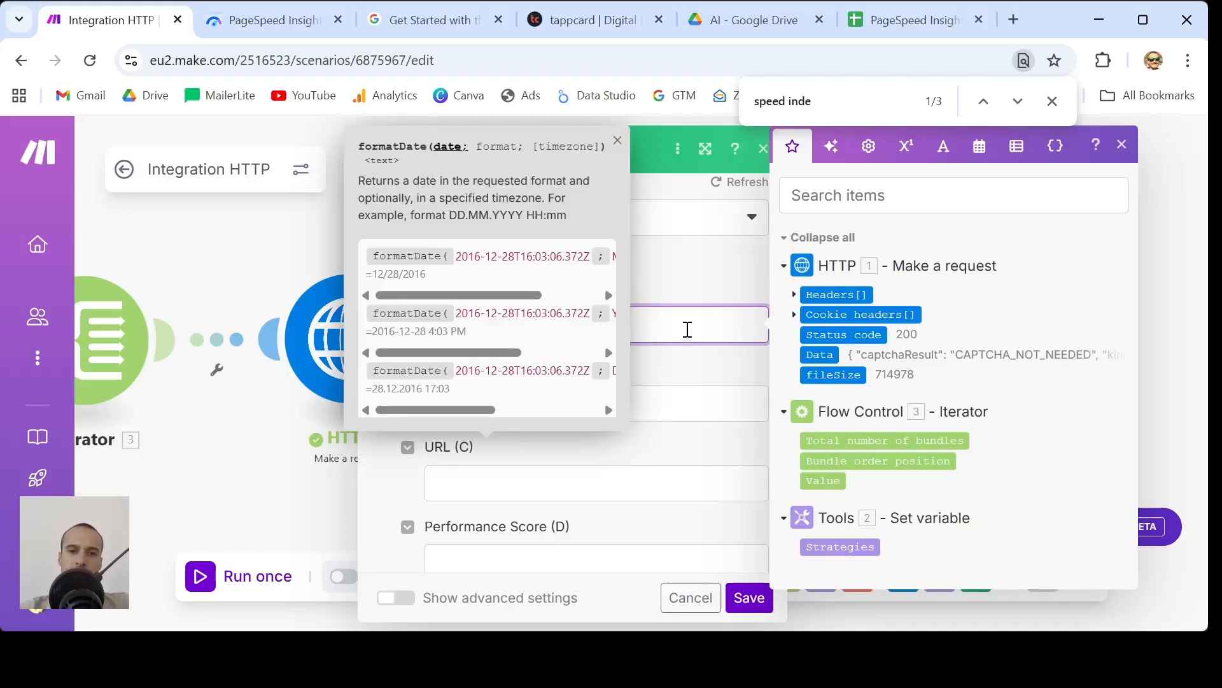
left_click(617, 140)
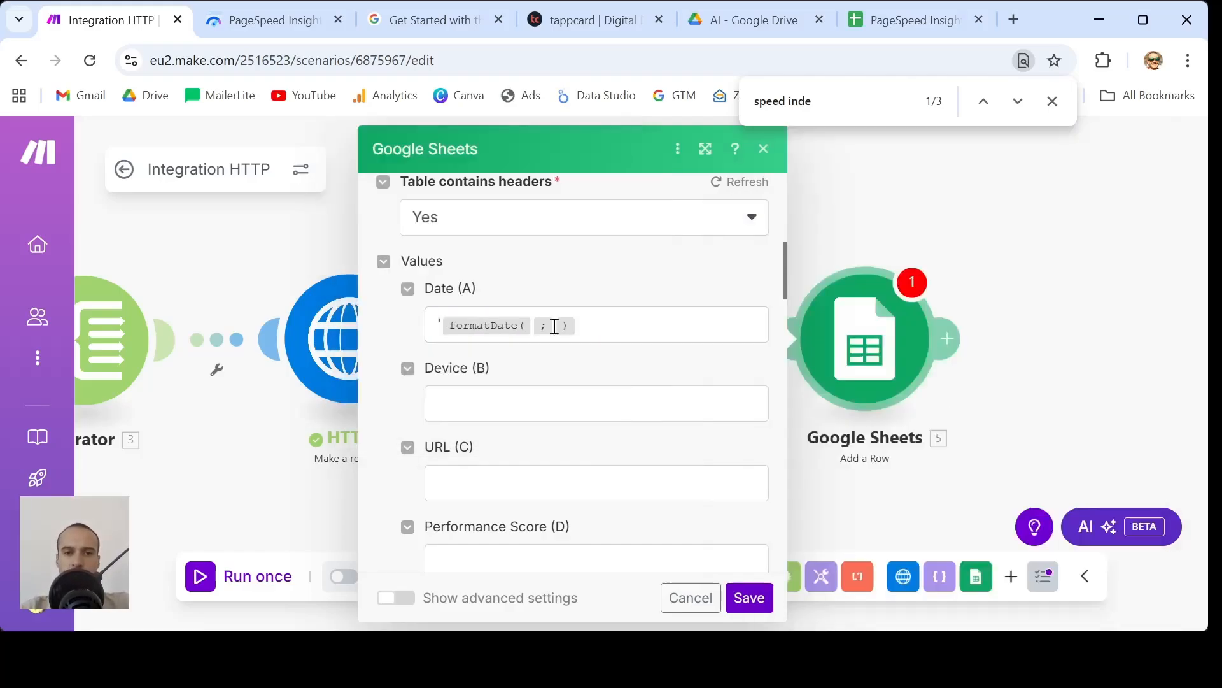
- Insert the now variable as the date argument of the formatDate function in Date (A)
left_click(535, 326)
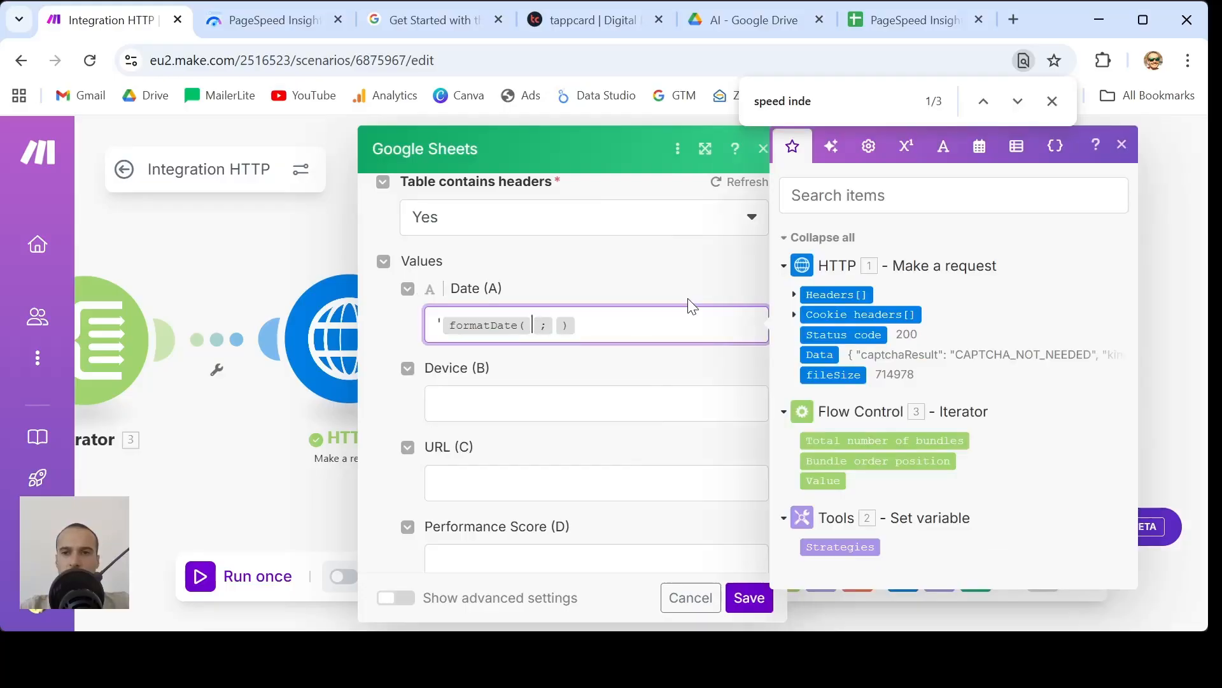
left_click(1017, 149)
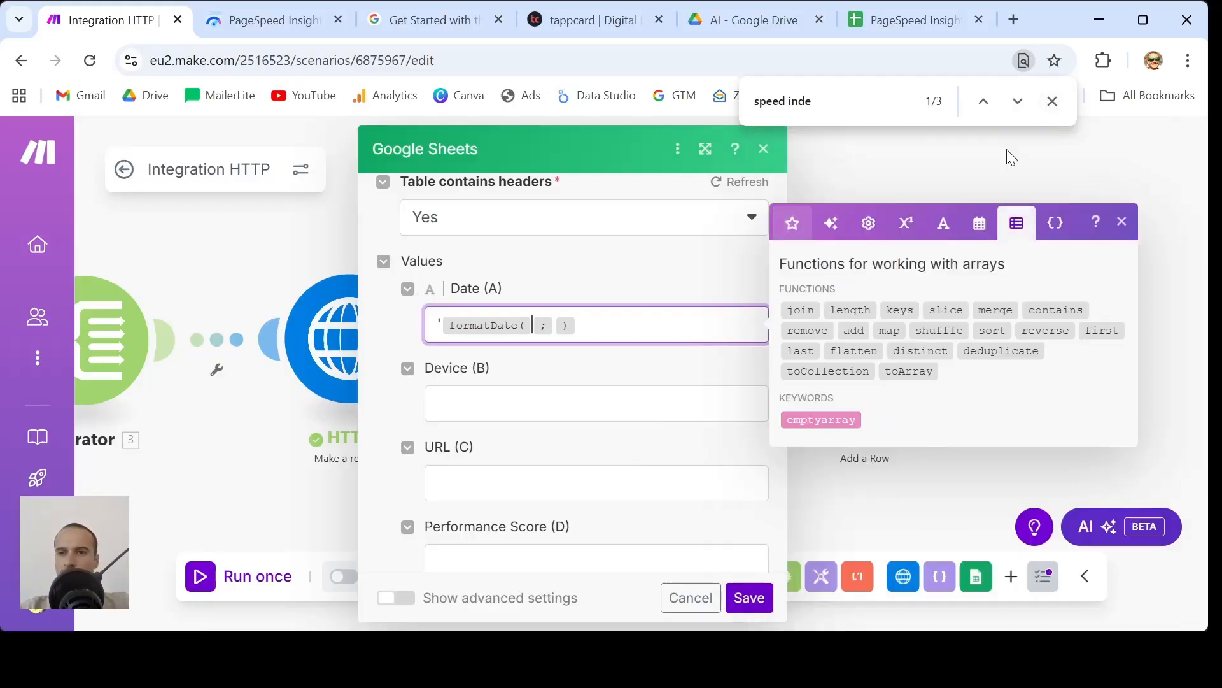
left_click(974, 234)
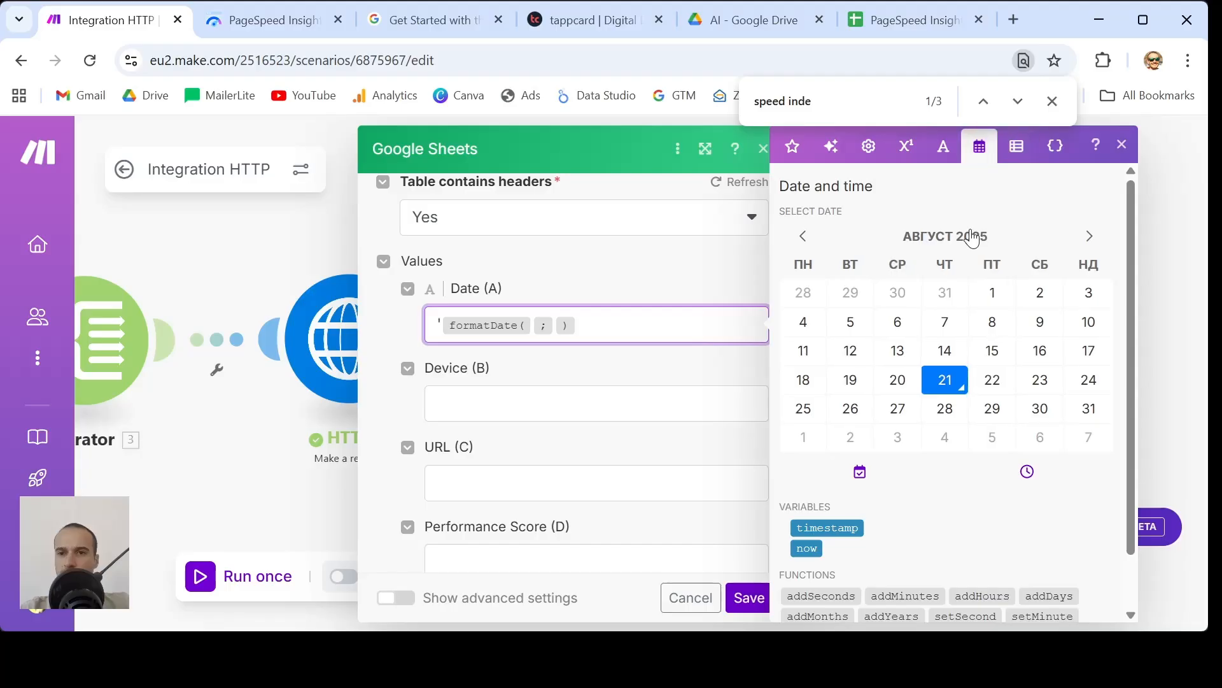
scroll(900, 389, "down", 1)
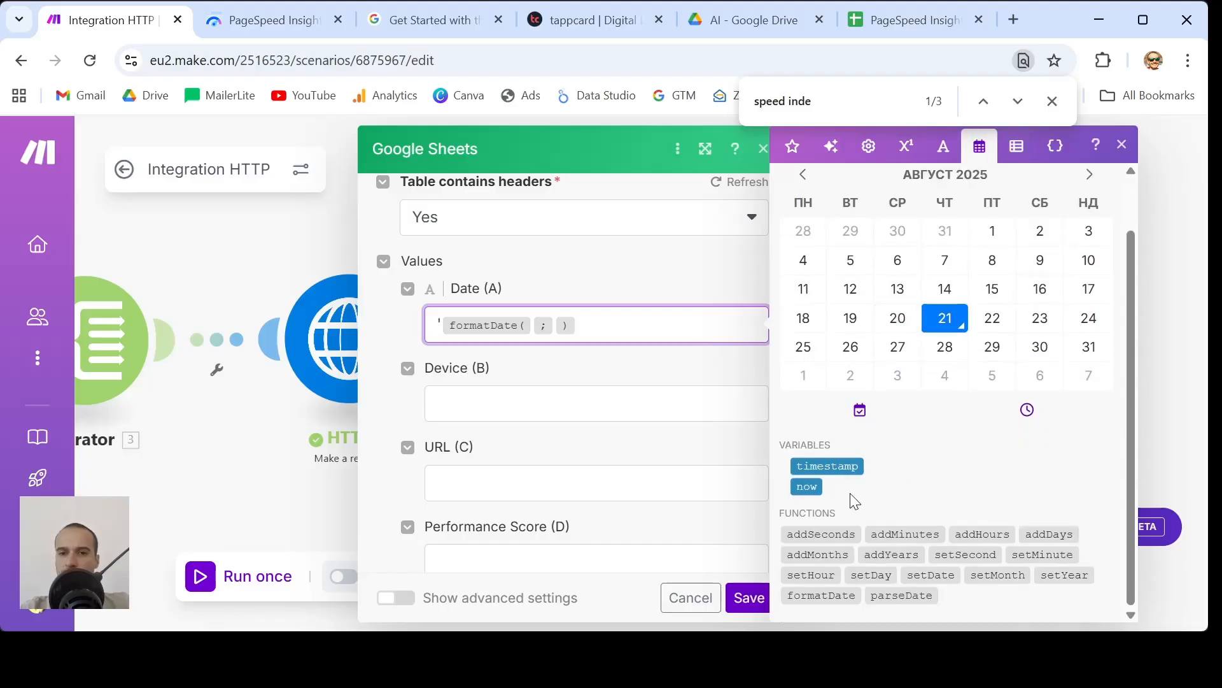
left_click(806, 487)
- Set the format argument of the formatDate function in Date (A) to DD/MM/YYYY
left_click(683, 327)
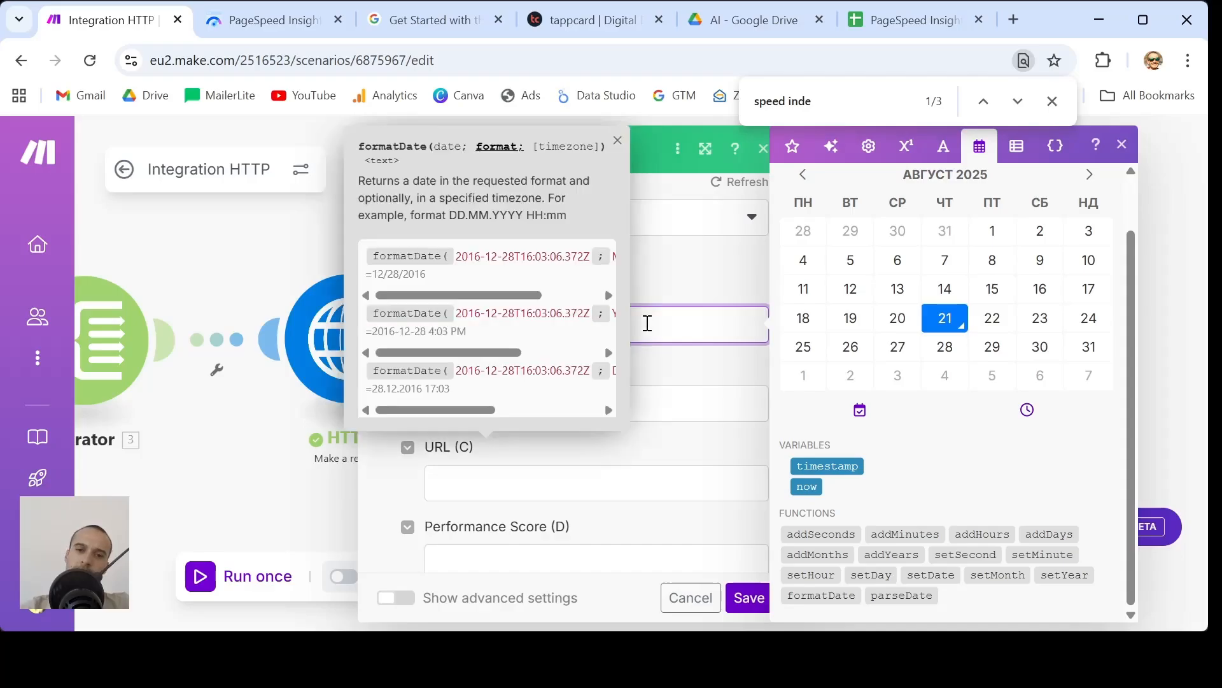
scroll(647, 323, "down", 1)
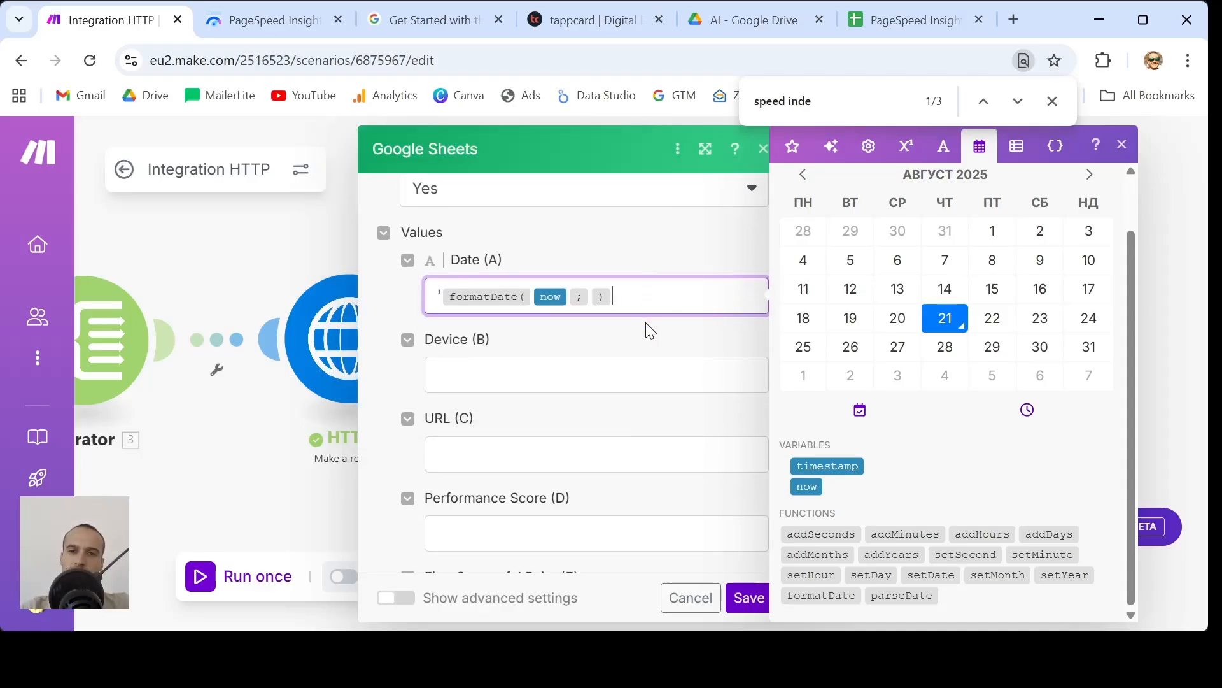
left_click(646, 325)
left_click(592, 296)
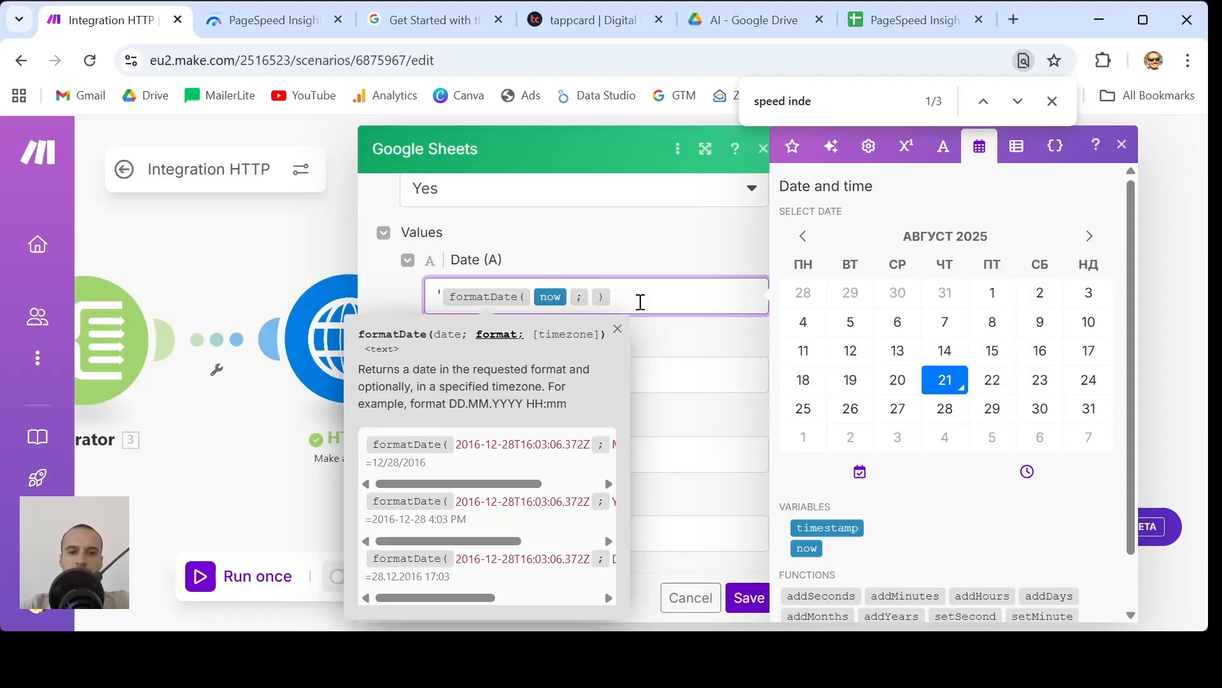
scroll(503, 459, "right", 3)
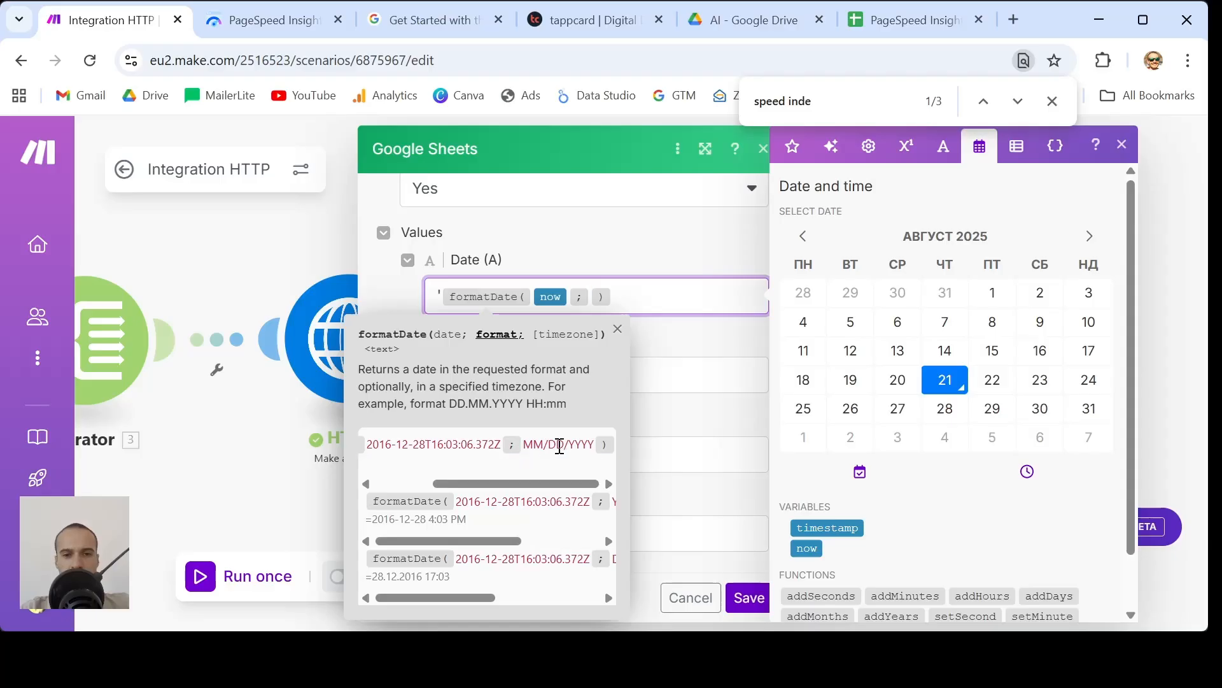
scroll(518, 460, "left", 3)
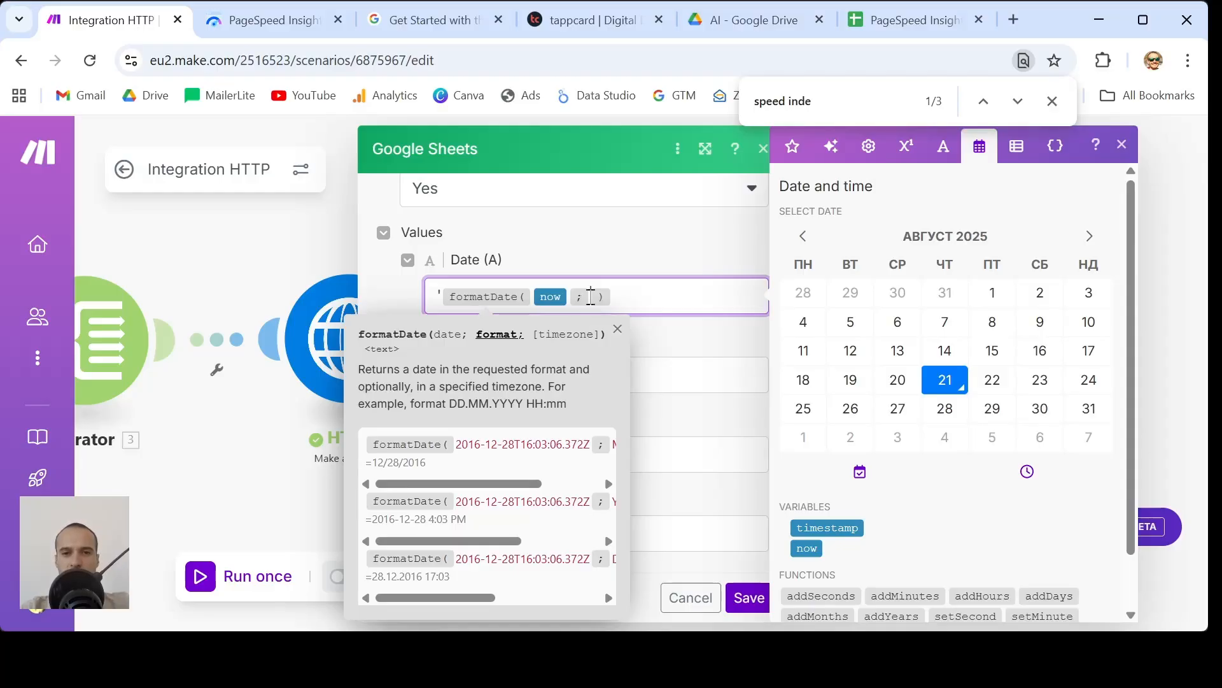
type("DD / ")
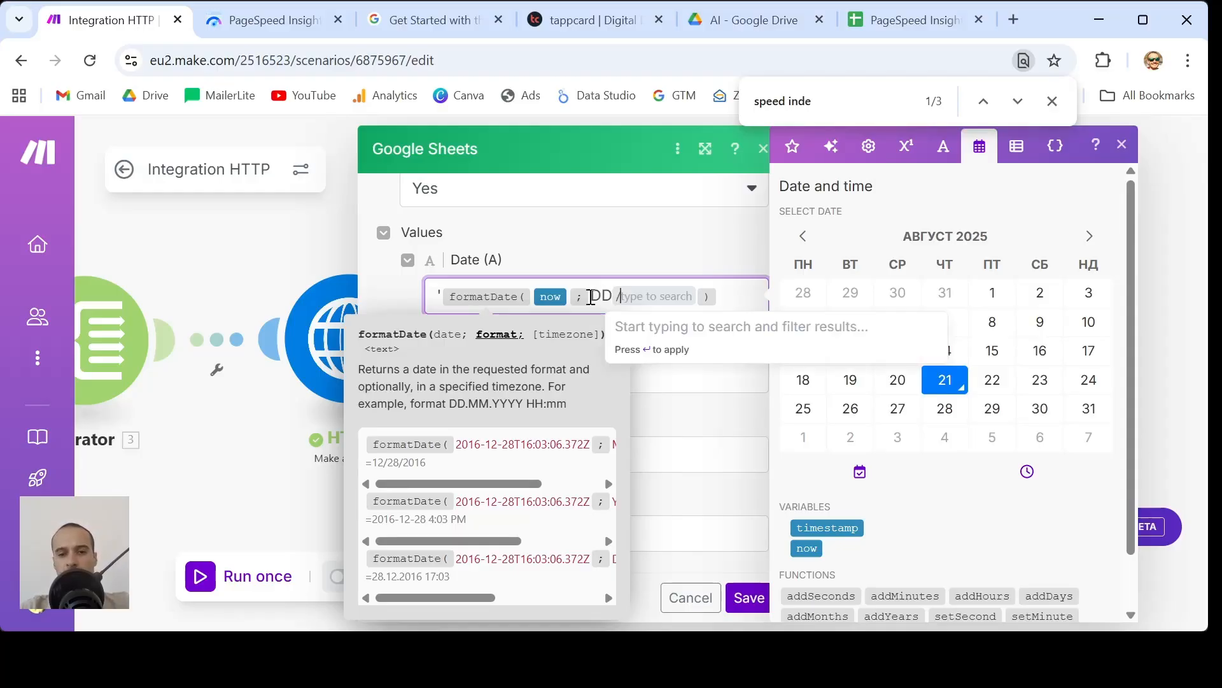
type("MM")
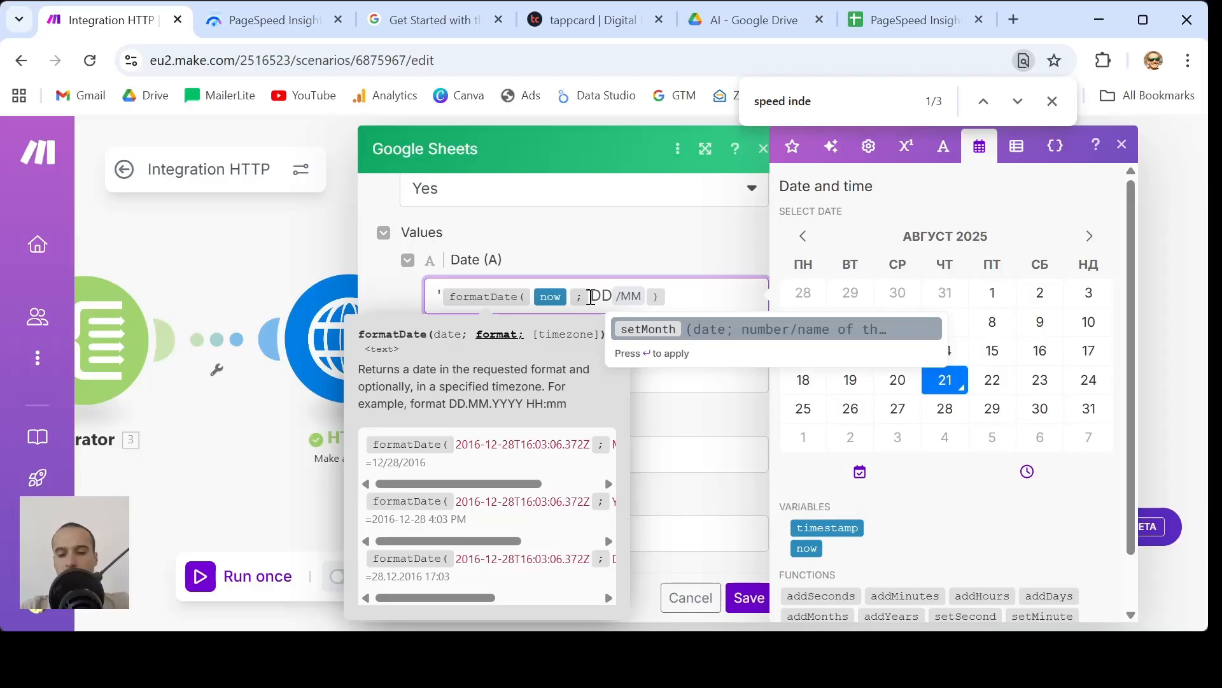
type("/")
key("BackSpace")
key("BackSpace")
key("BackSpace")
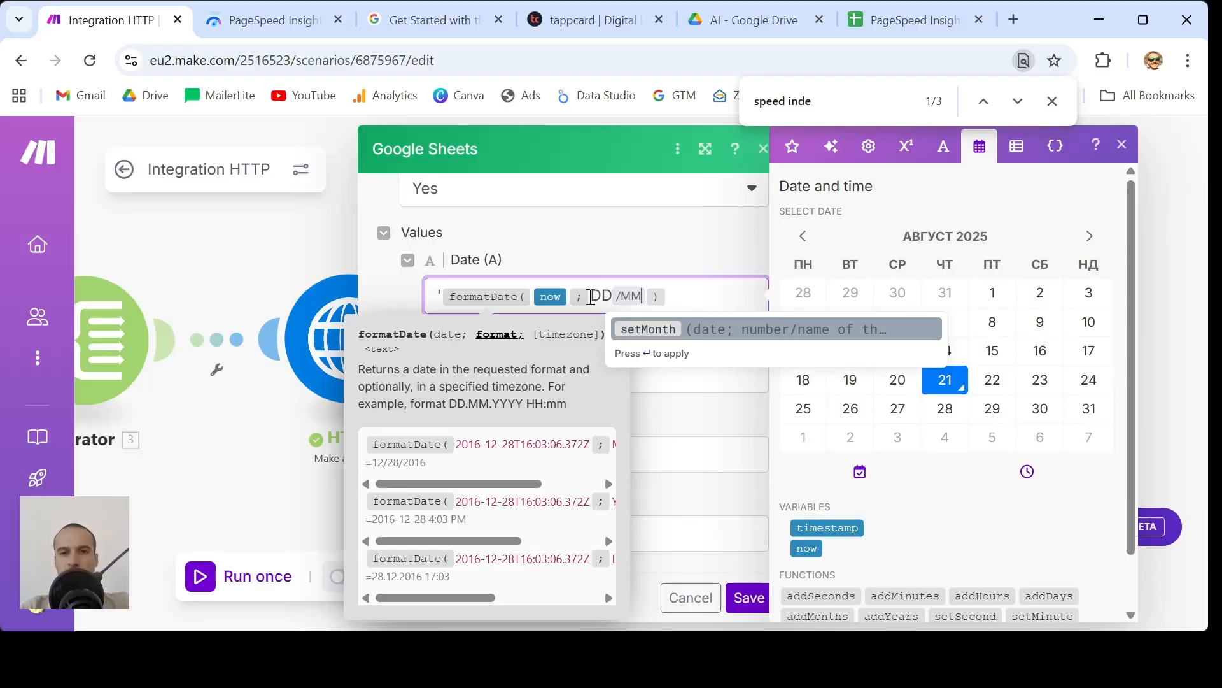
key("Escape")
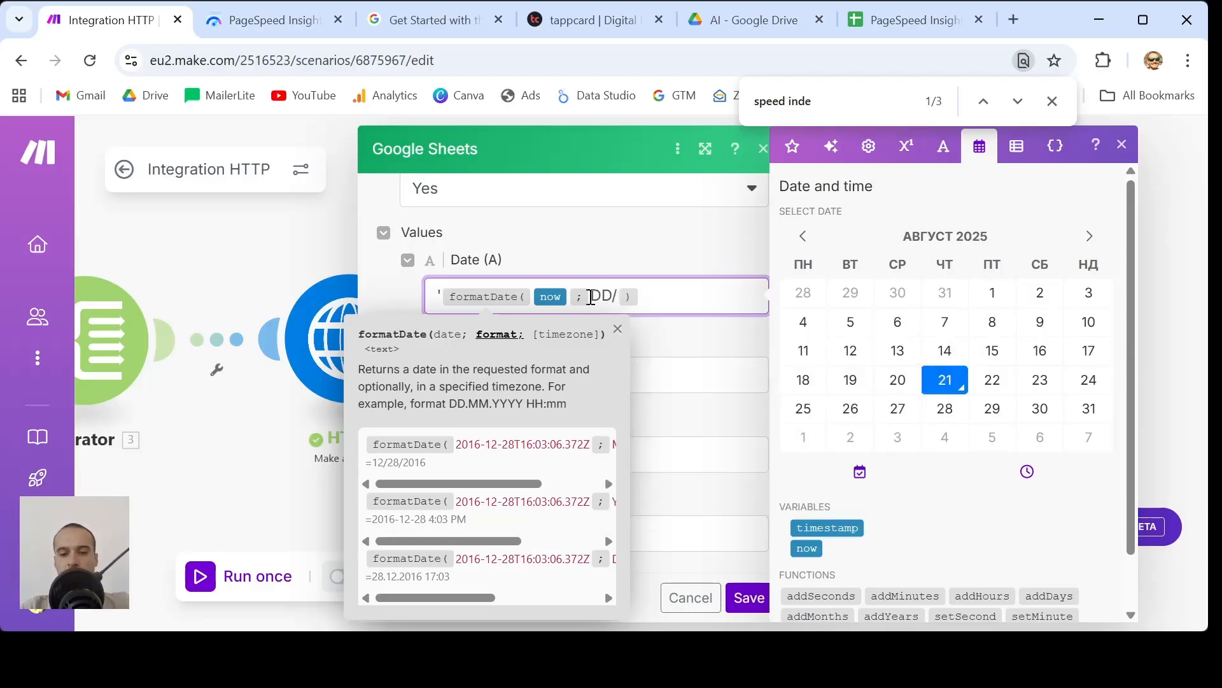
type("MM /")
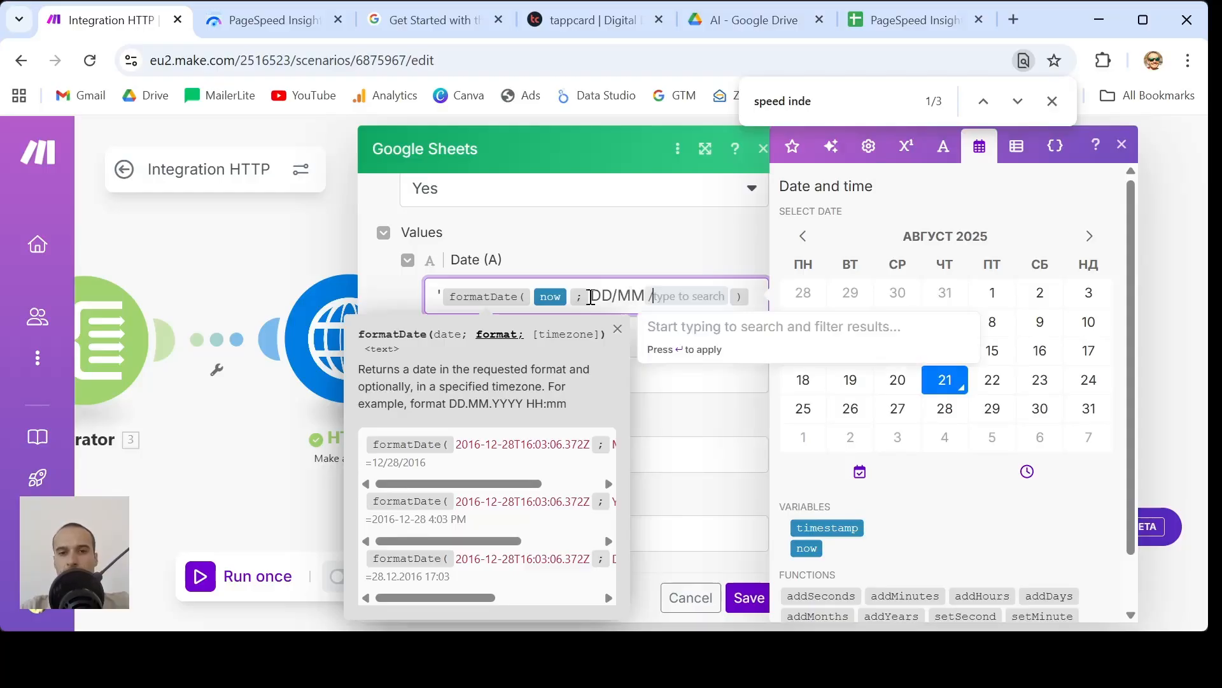
key("Escape")
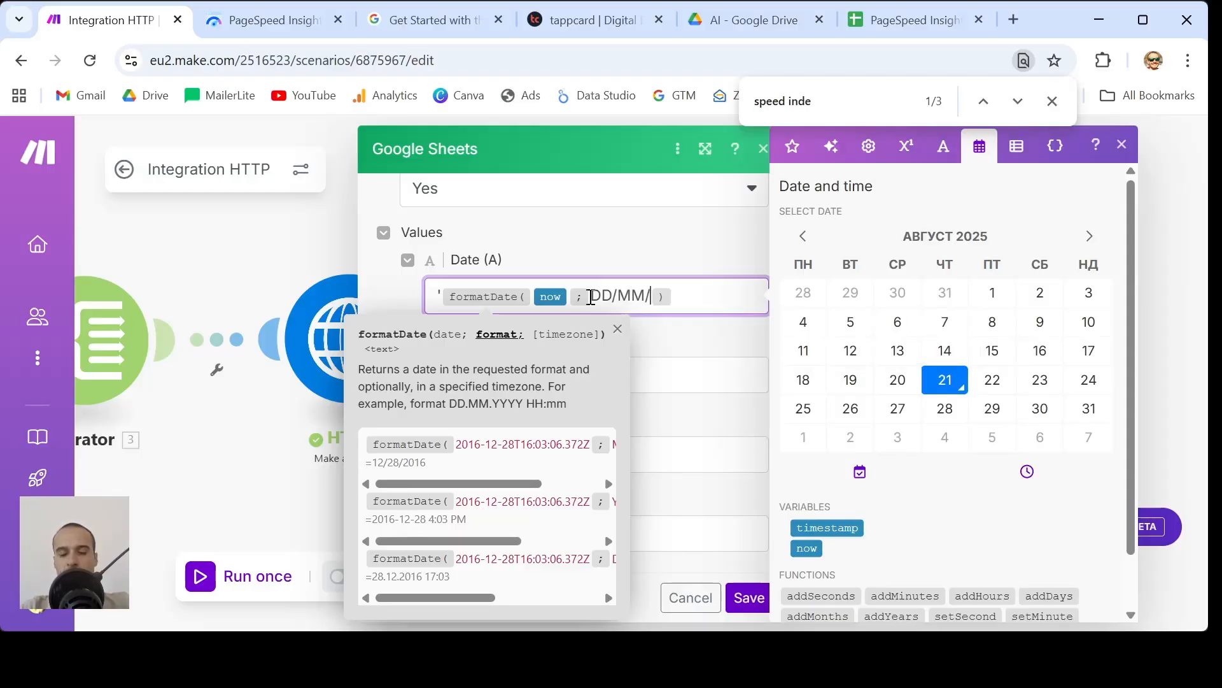
type("YYY")
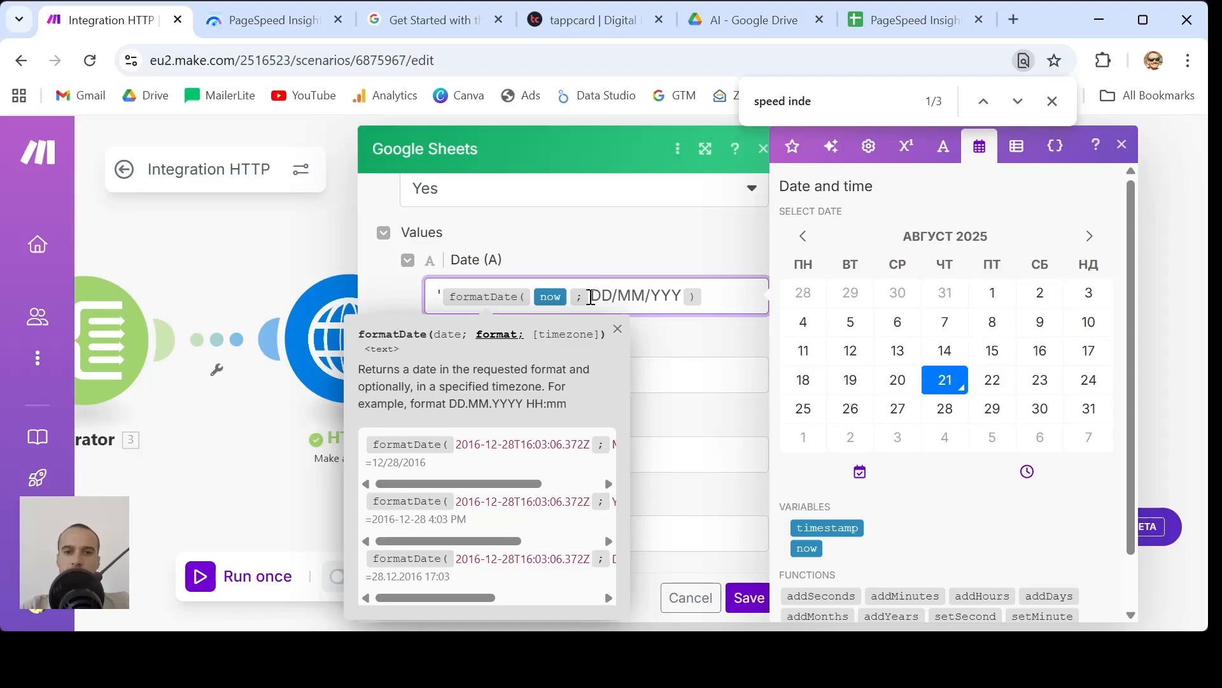
type("Y")
left_click(752, 306)
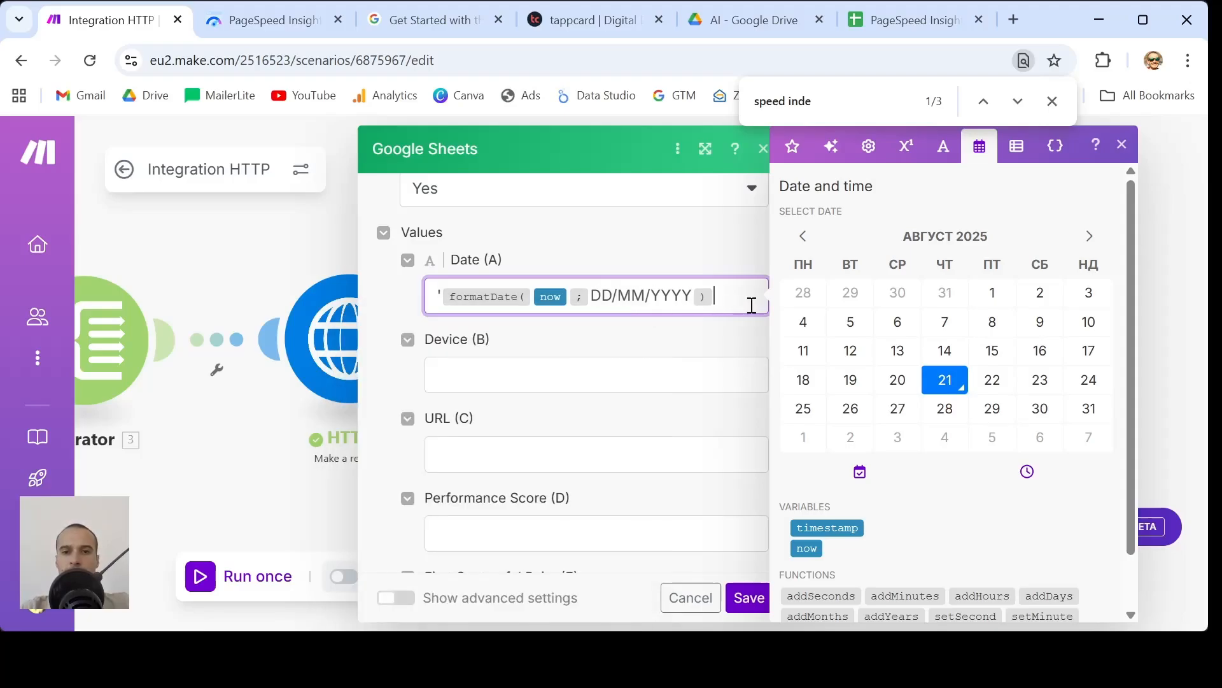
left_click(637, 344)
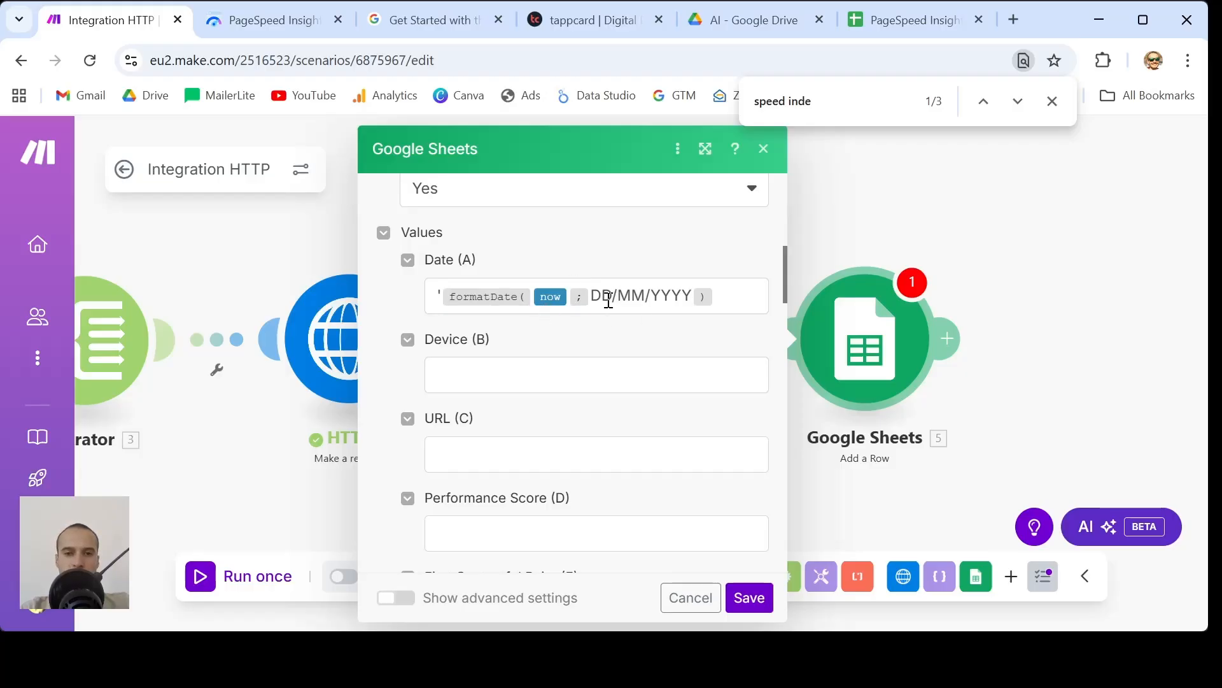
- Check the column headers in the PageSpeed Insights Data: tappcard spreadsheet and map the Iterator's Value to Device (B)
left_click(934, 14)
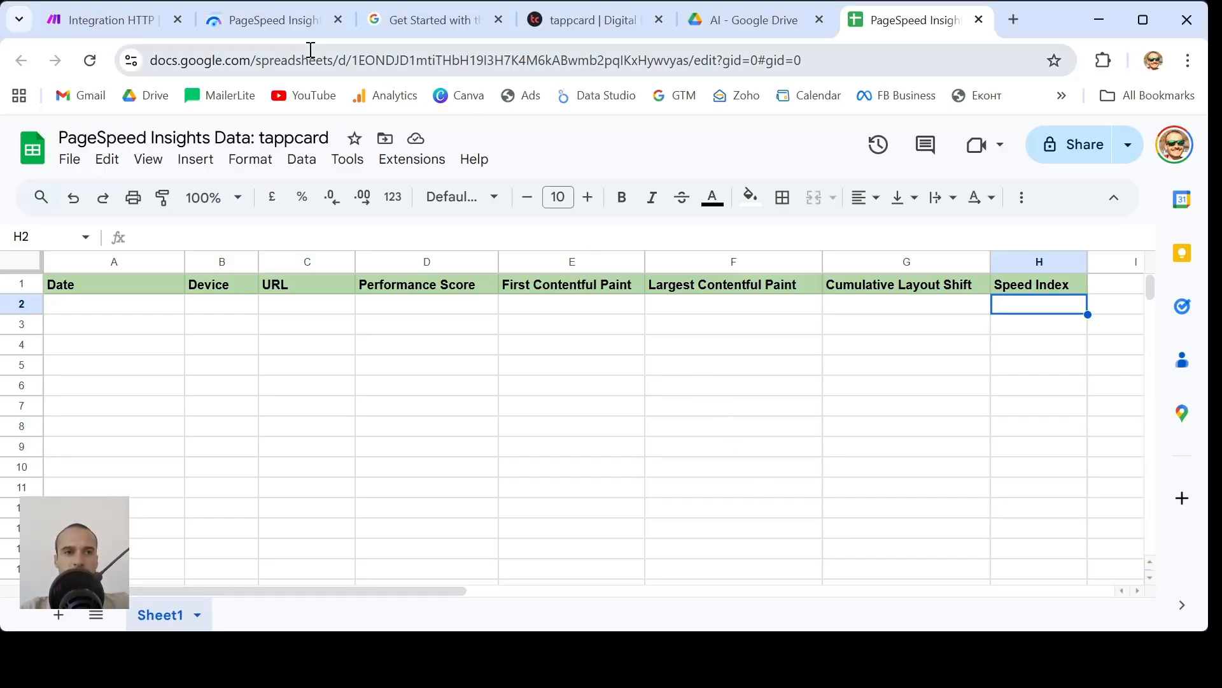
left_click(102, 19)
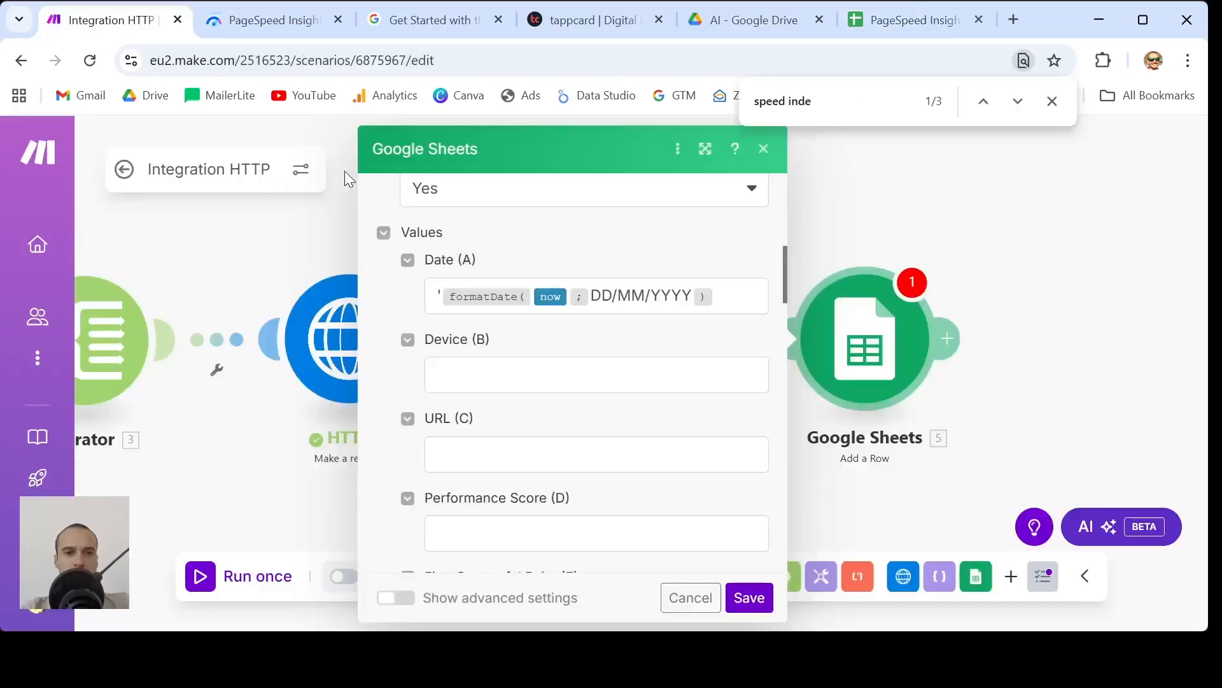
left_click(536, 375)
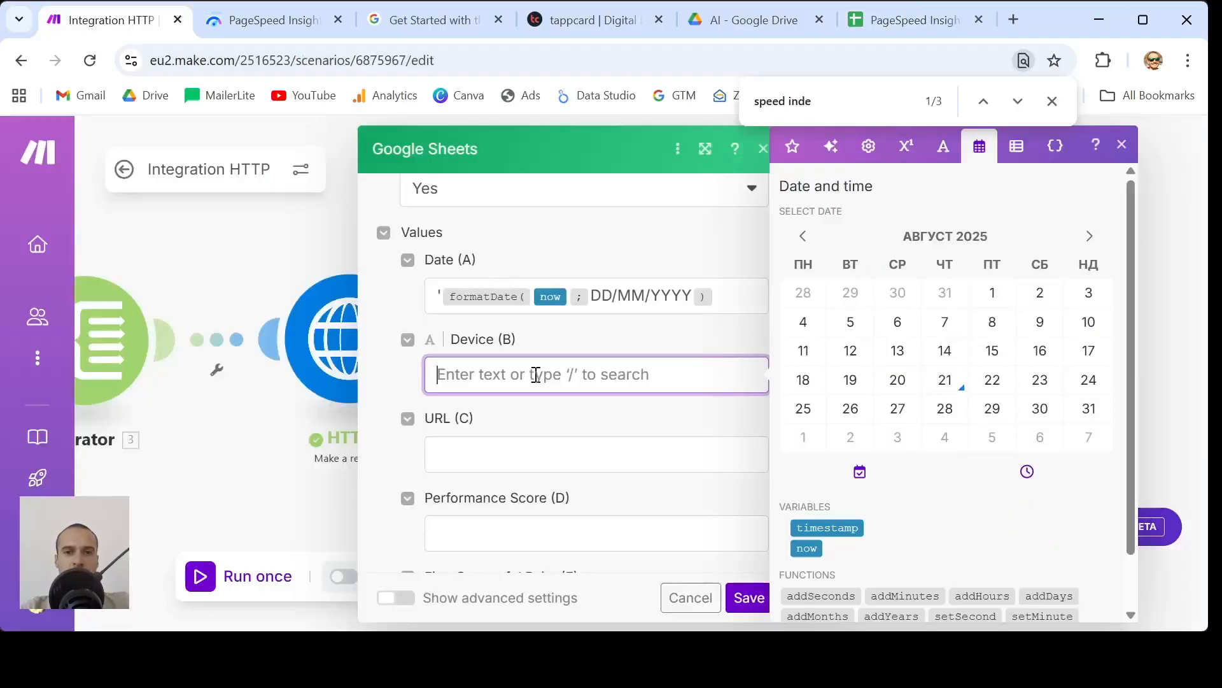
left_click(794, 152)
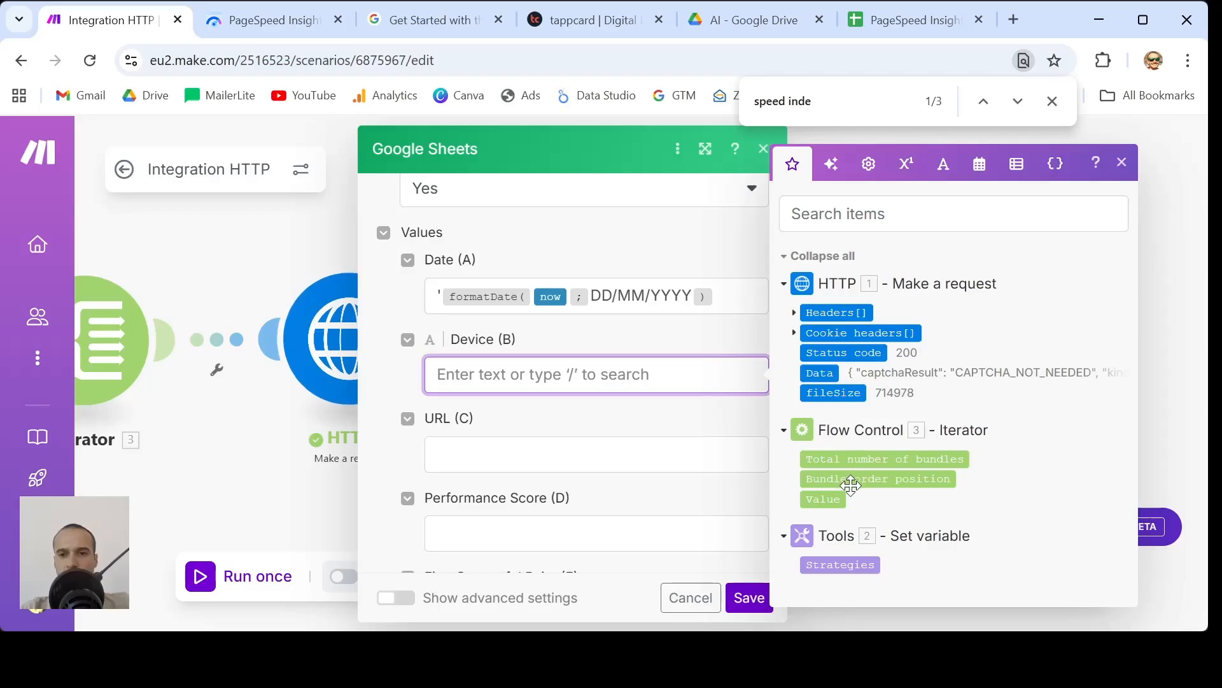
left_click(830, 502)
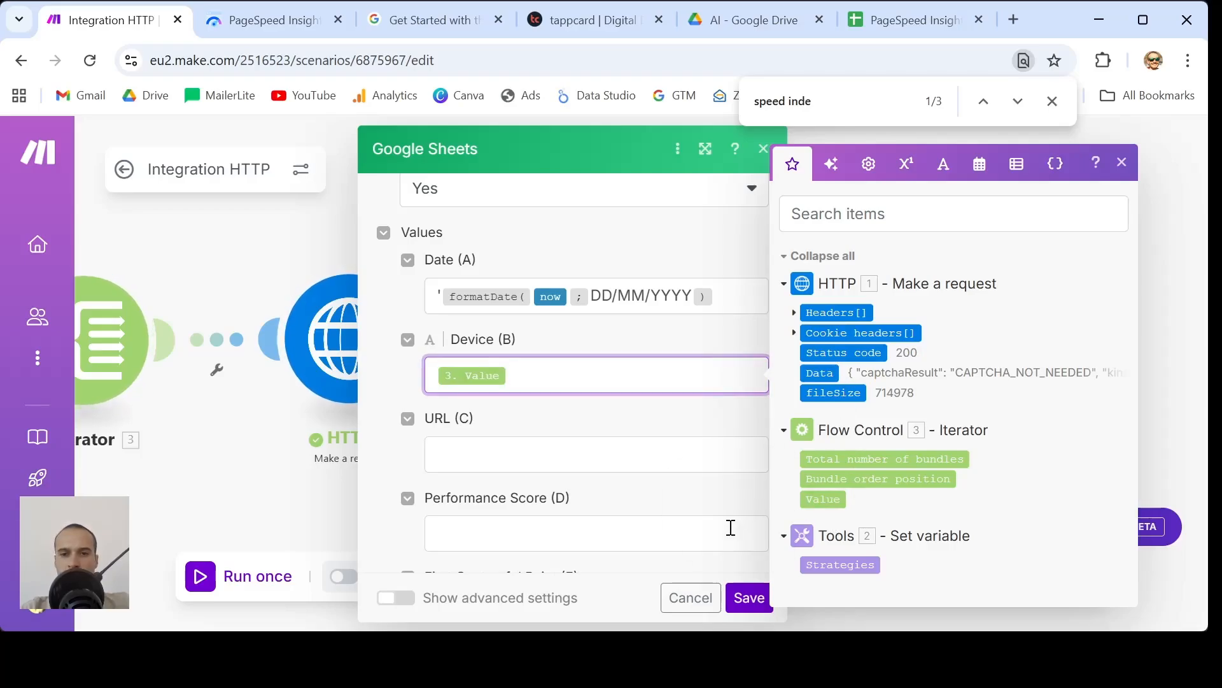
- Examine the HTTP, Iterator and Set variable outputs available for URL (C), including the contents of Headers and Cookie headers
left_click(617, 460)
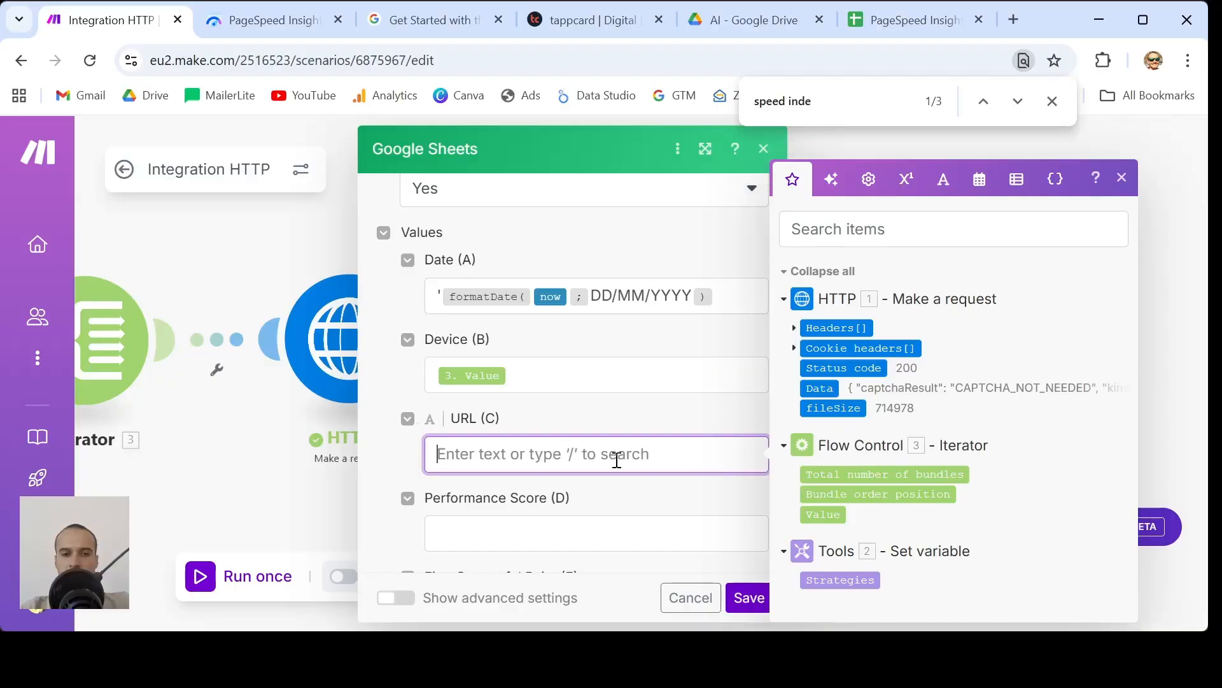
scroll(654, 472, "down", 2)
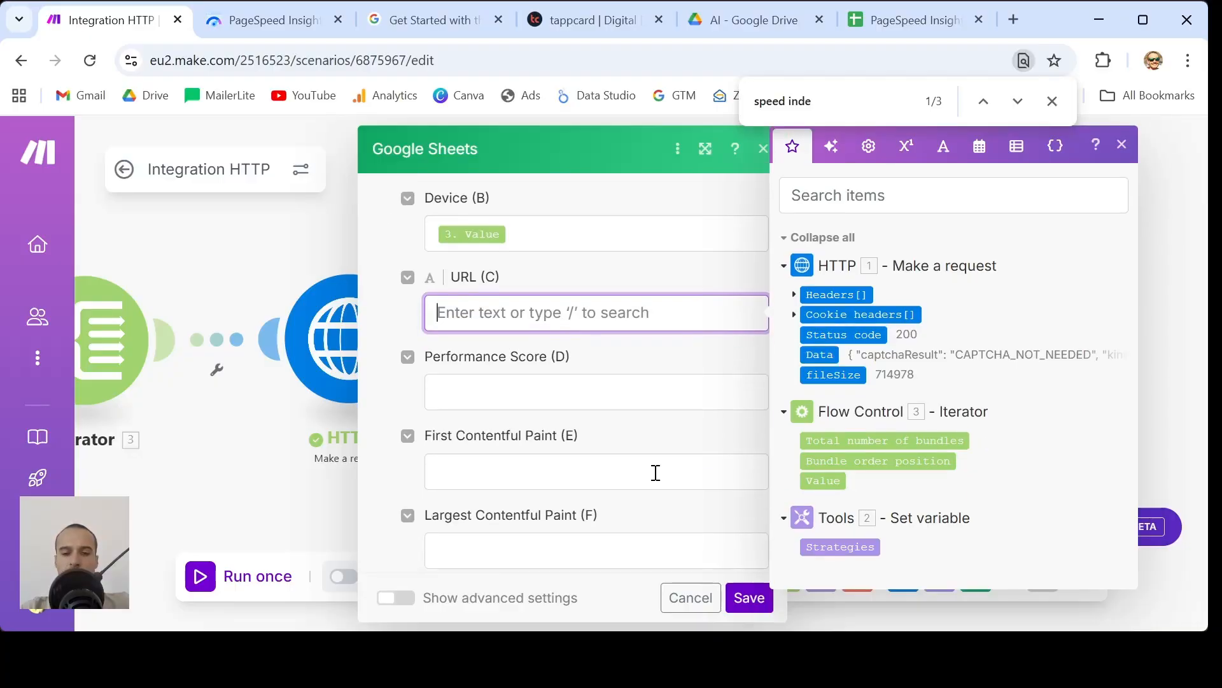
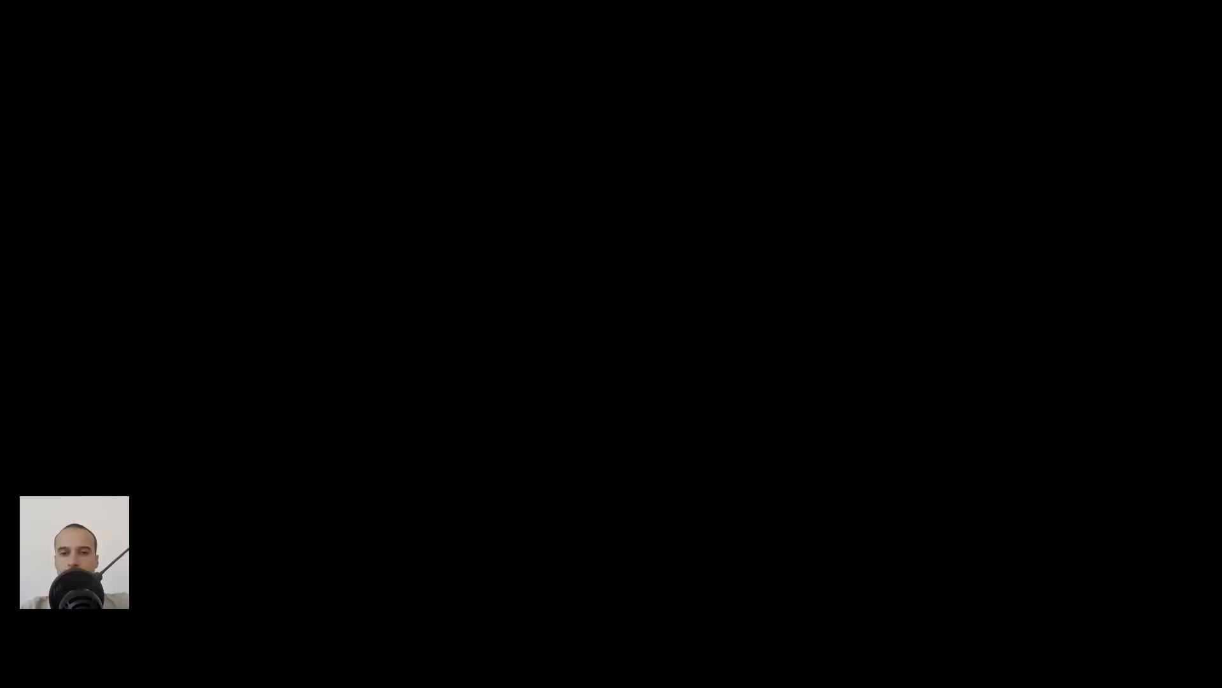
key("Escape")
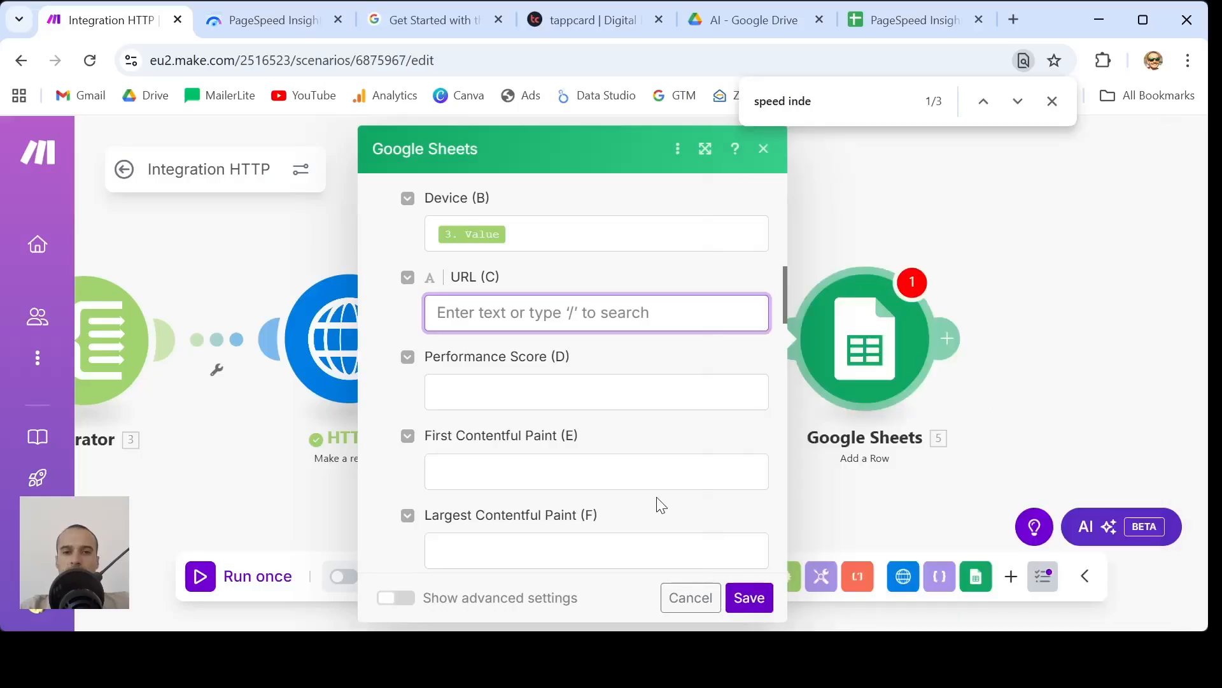
left_click(583, 315)
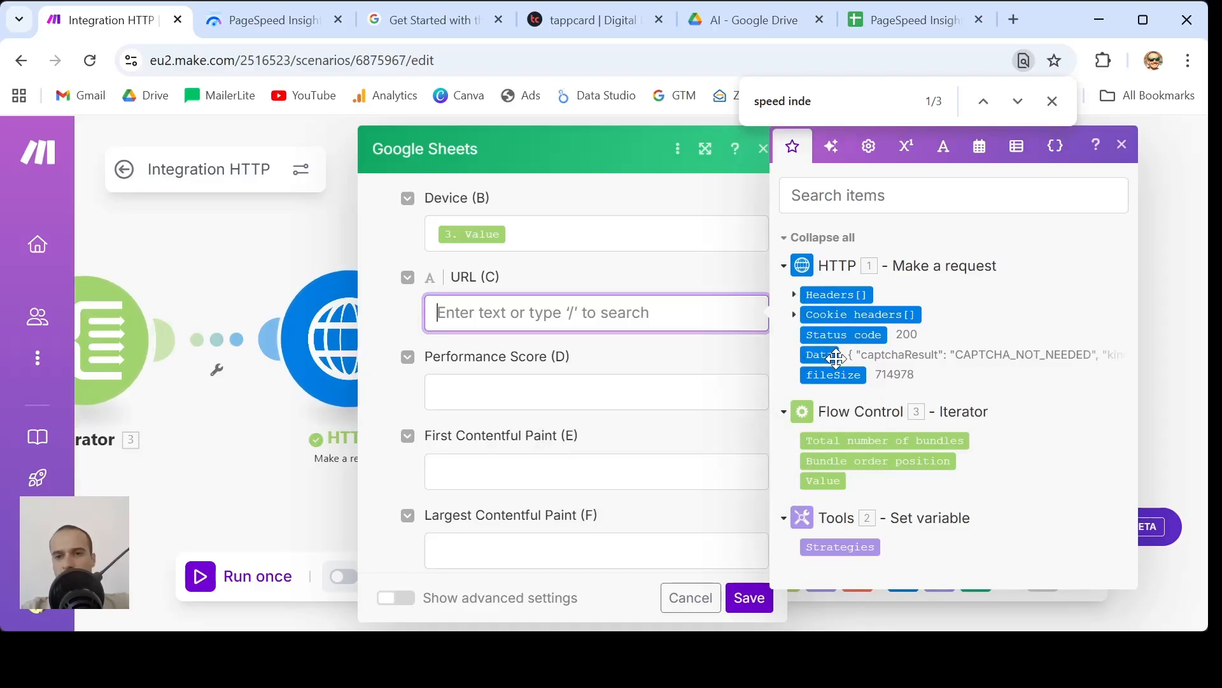
left_click(793, 316)
left_click(794, 294)
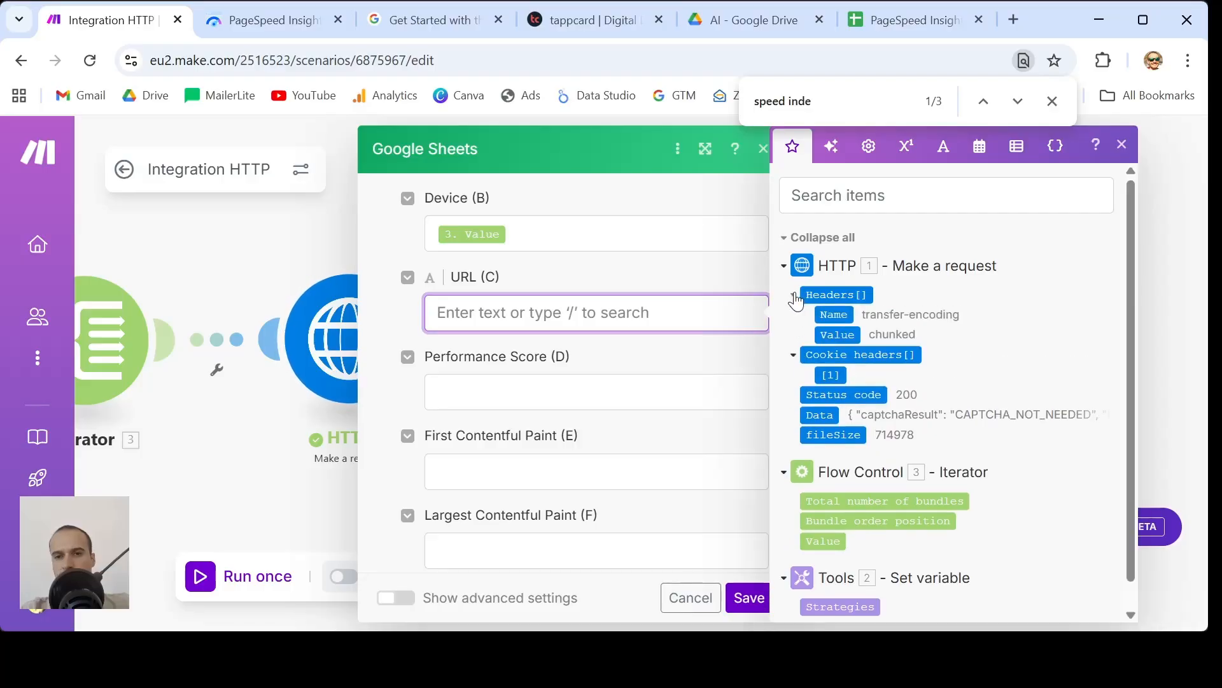
scroll(902, 385, "down", 1)
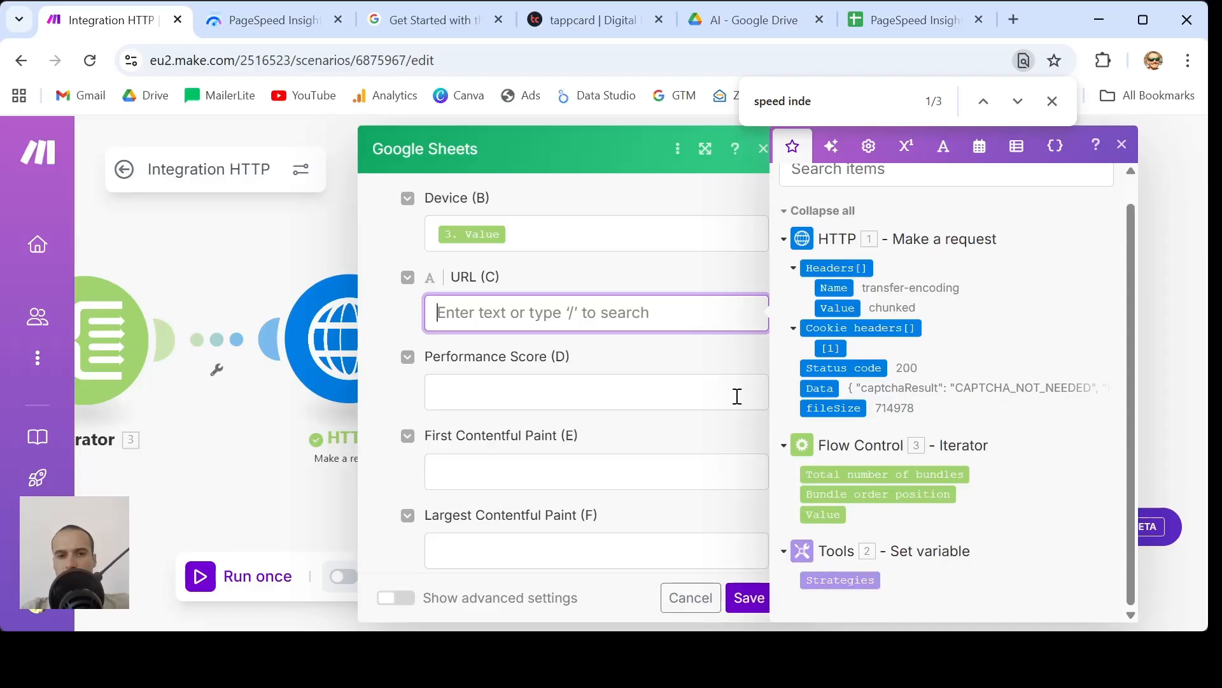
scroll(882, 327, "up", 1)
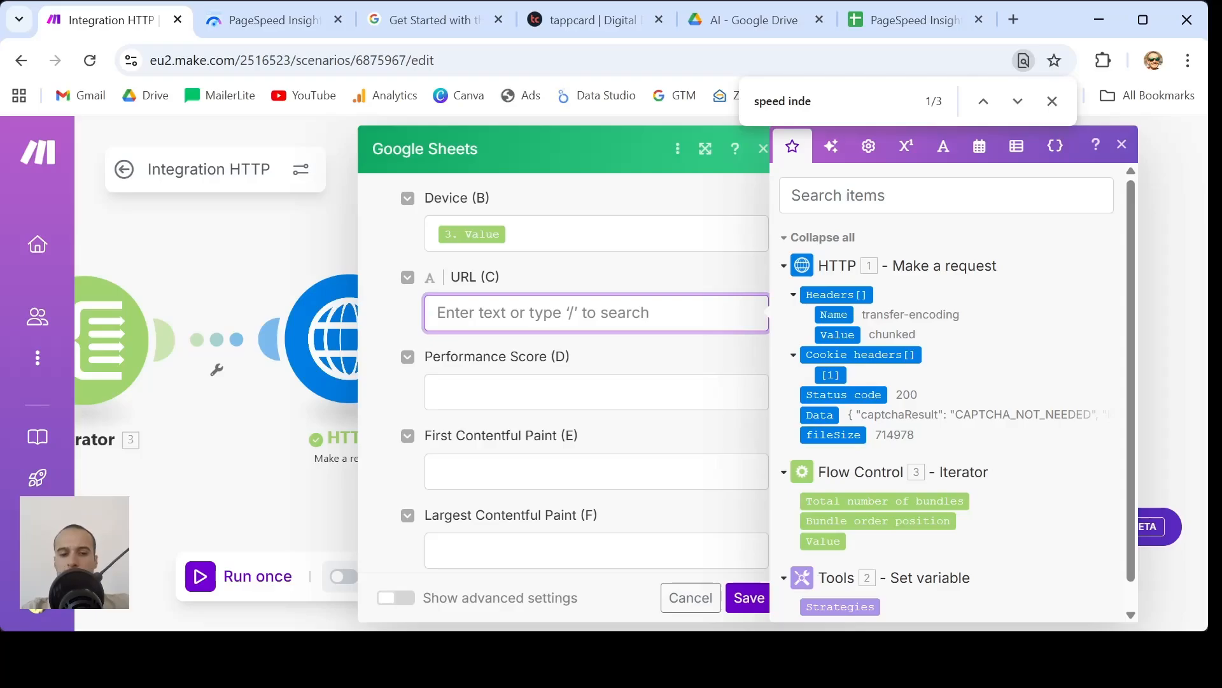
key("Escape")
key("F1")
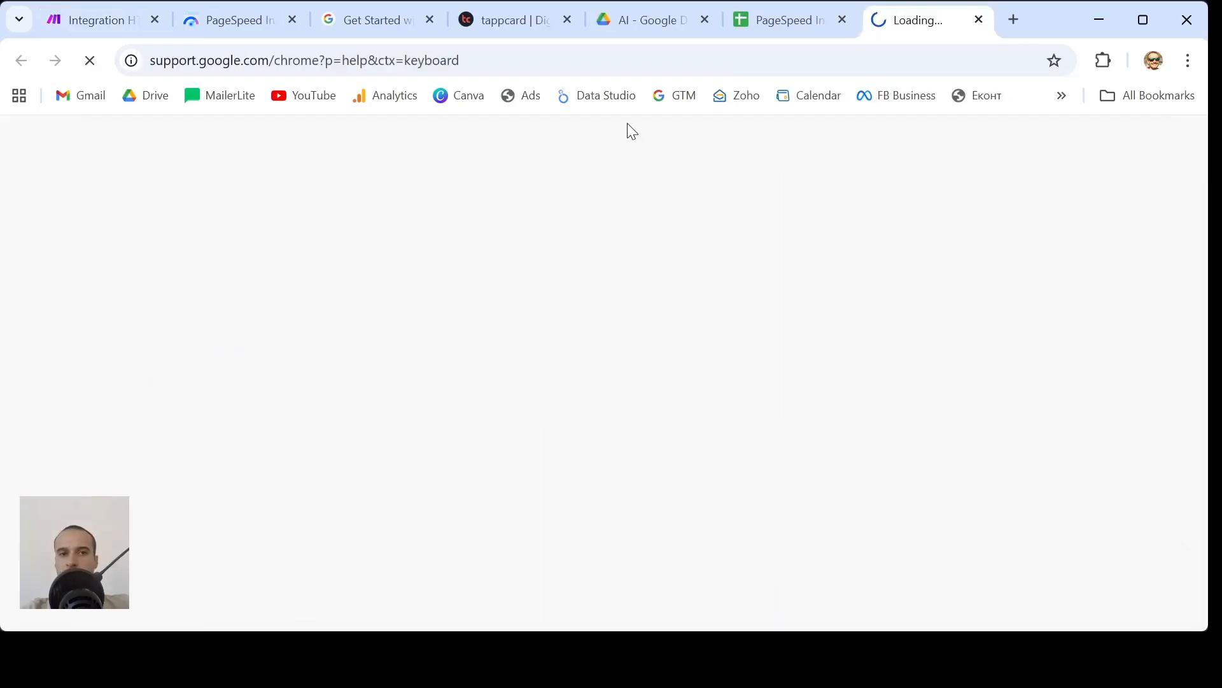
left_click(71, 13)
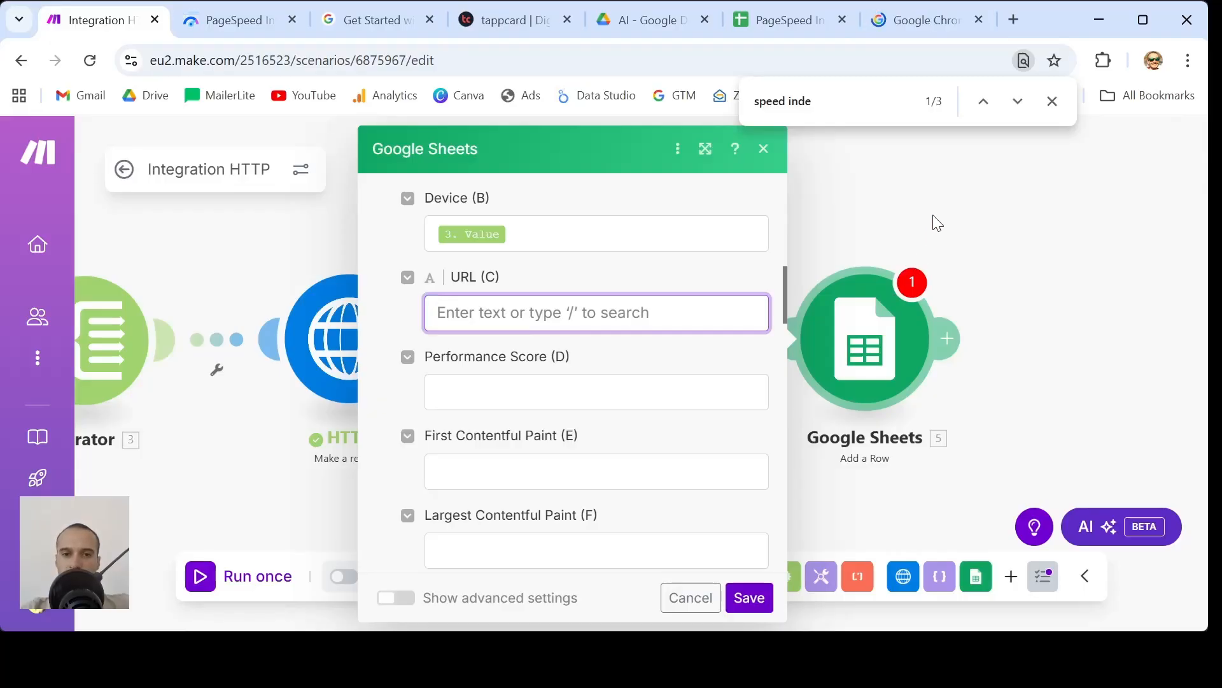
left_click(586, 311)
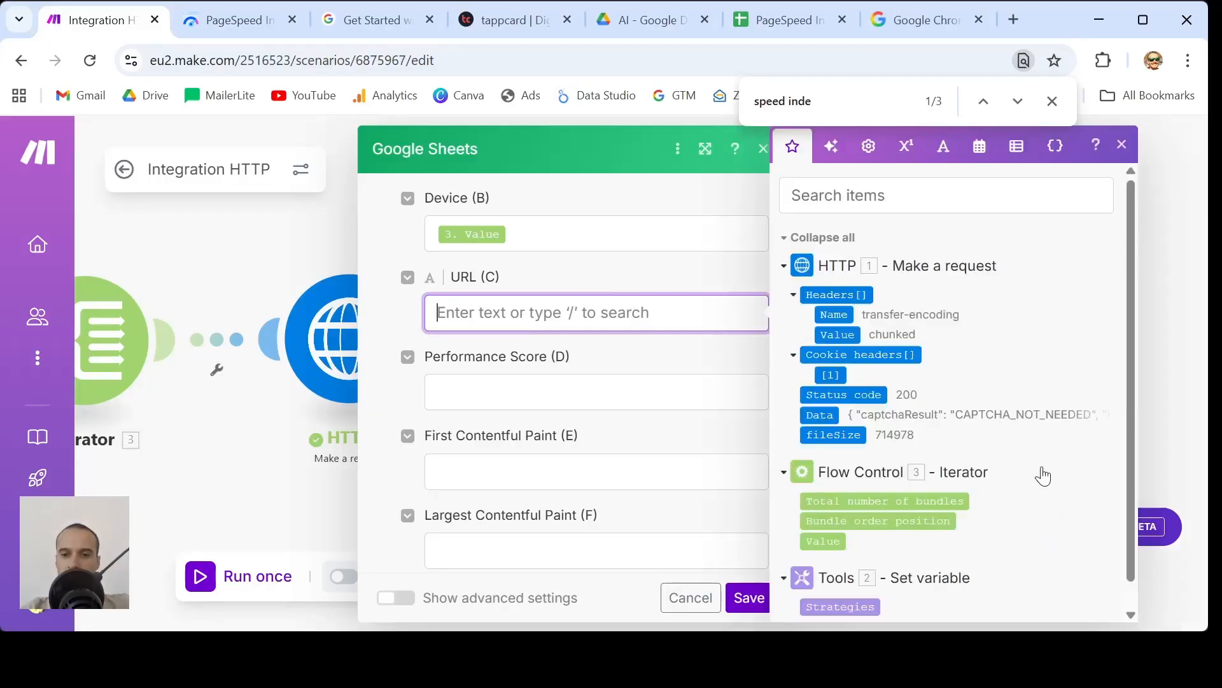
scroll(1043, 475, "down", 1)
scroll(1043, 474, "up", 1)
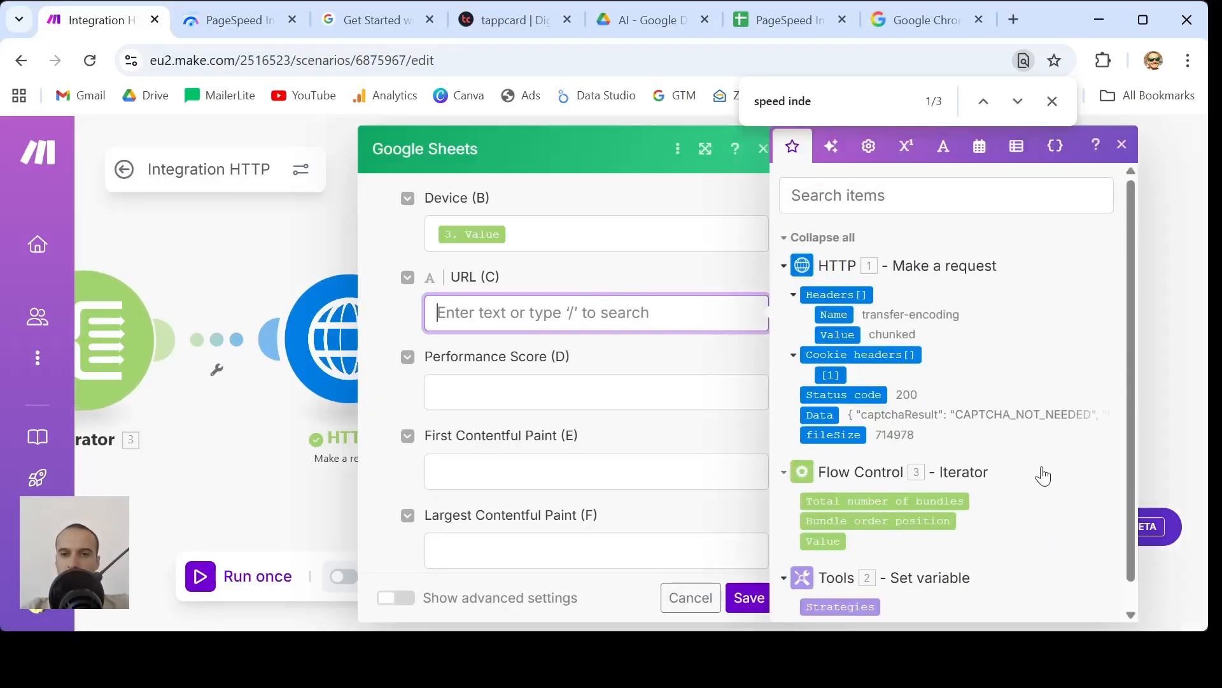
left_click(1123, 146)
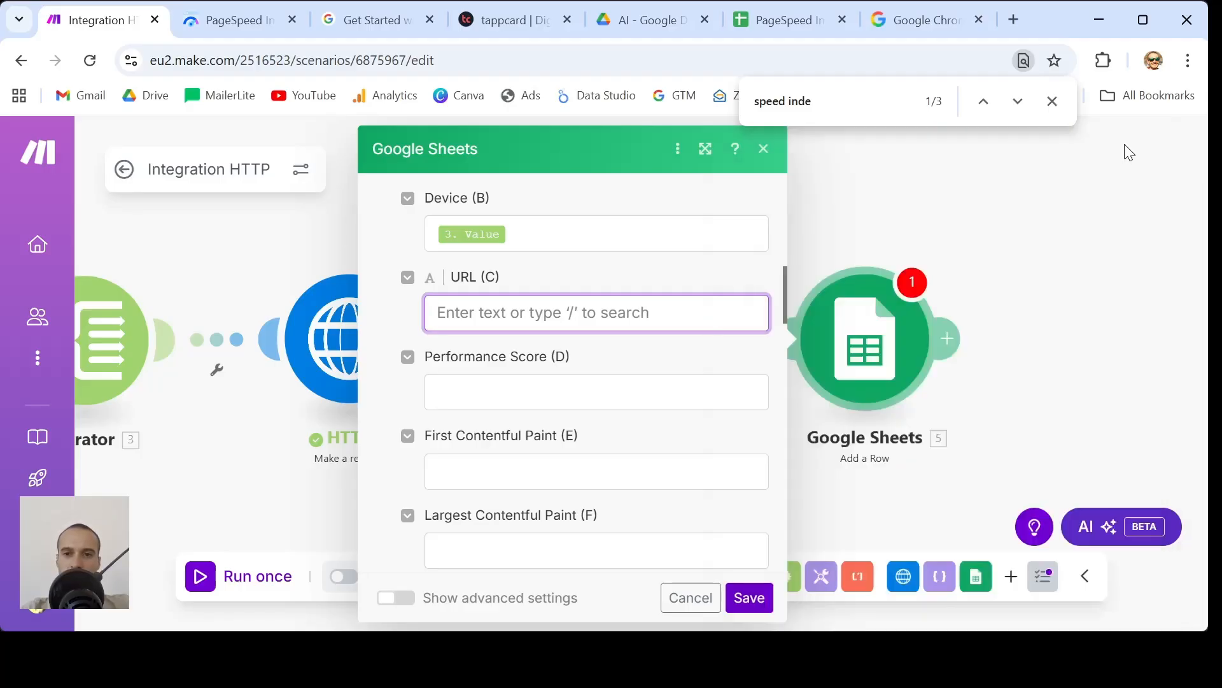
- Save the Add a Row module's settings and the Integration HTTP scenario
left_click(738, 599)
left_click(500, 576)
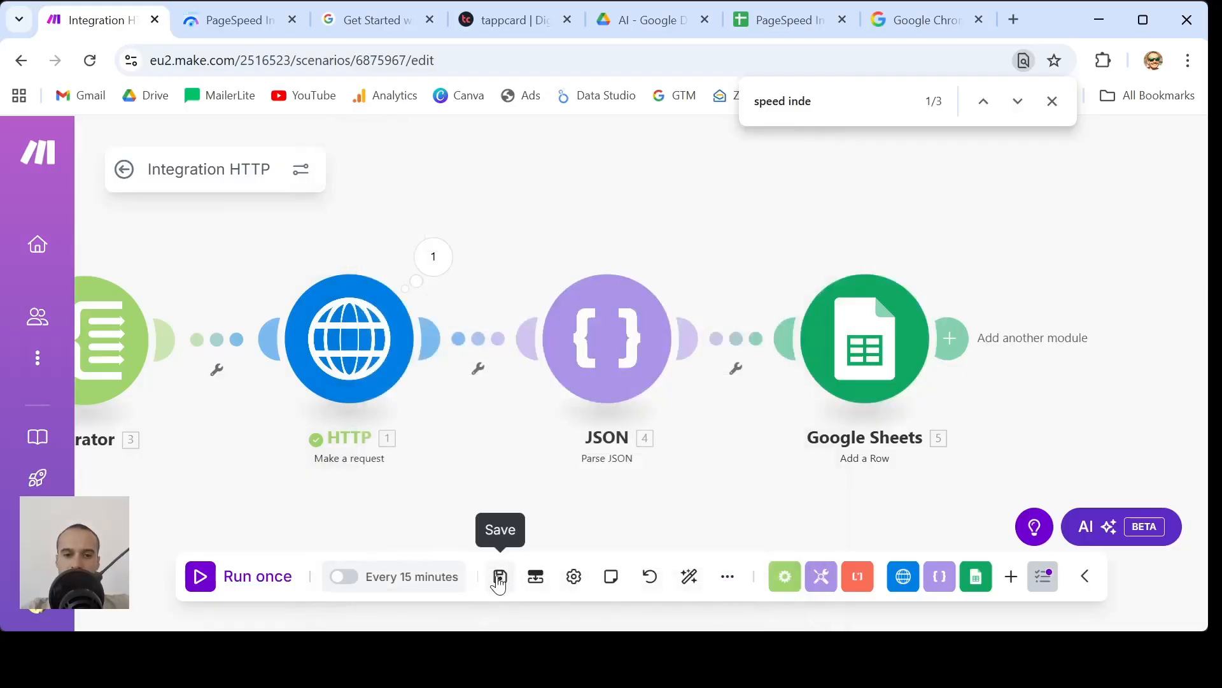
scroll(714, 459, "down", 3)
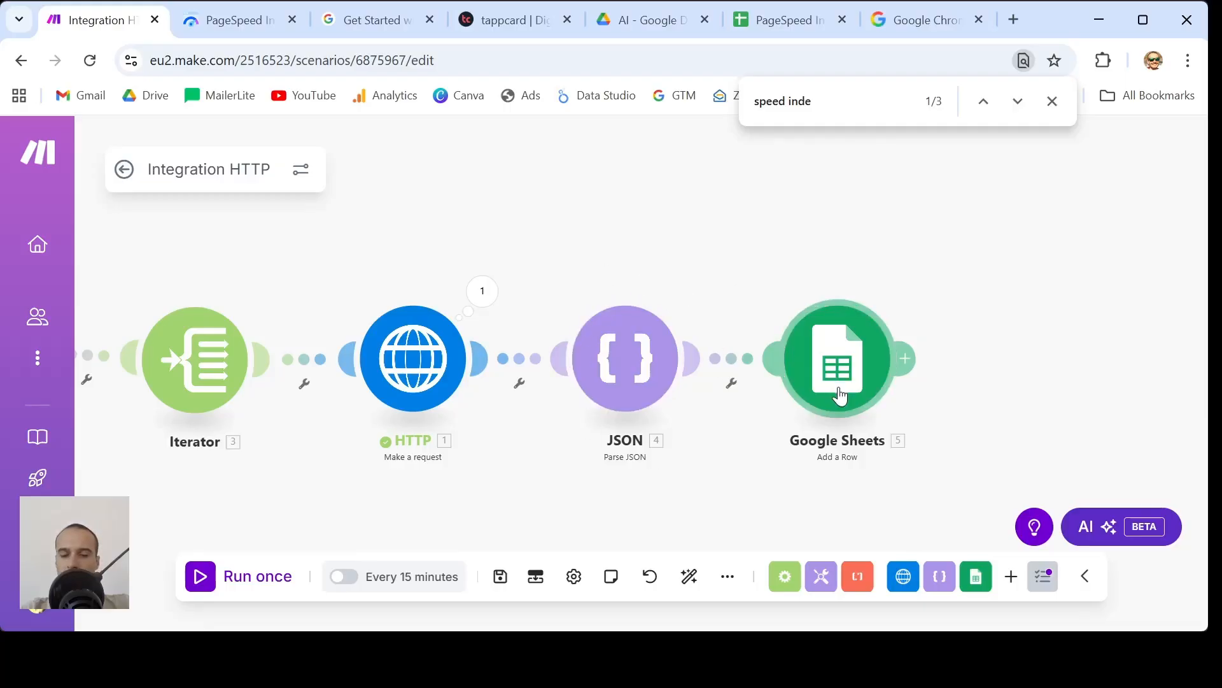
left_click_drag(536, 520, 712, 479)
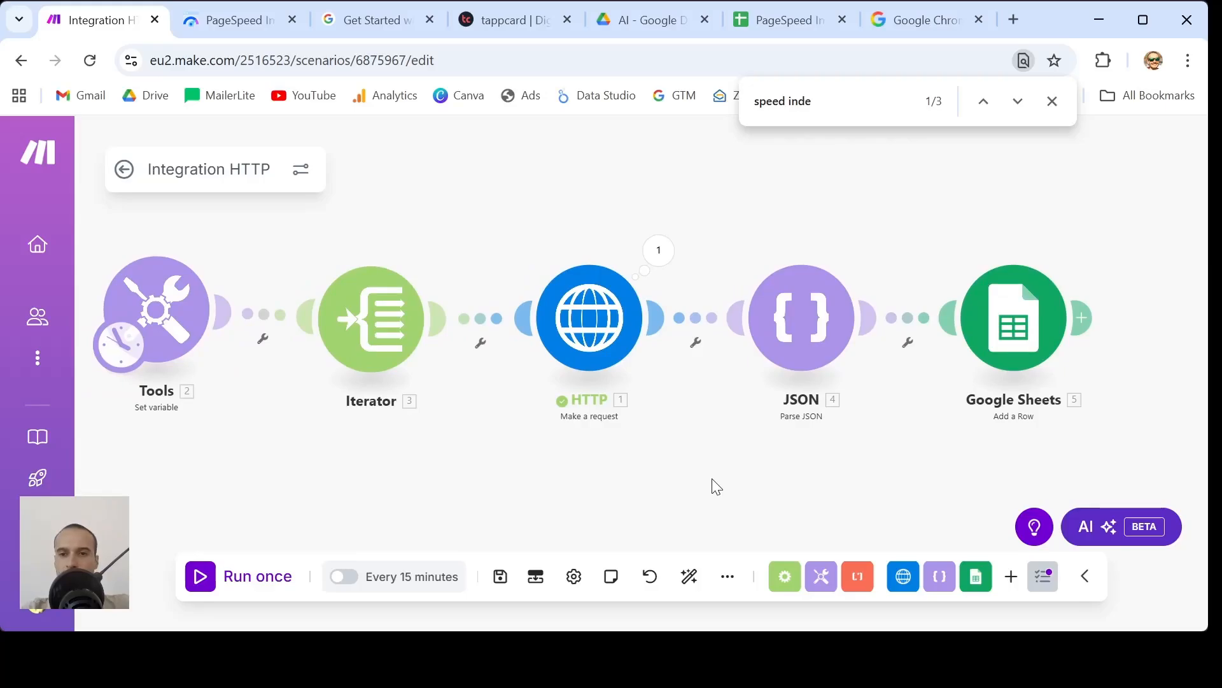
- Unlink the JSON and Google Sheets modules, reconnect JSON to Google Sheets, and run the Integration HTTP scenario once
right_click(897, 324)
left_click(946, 374)
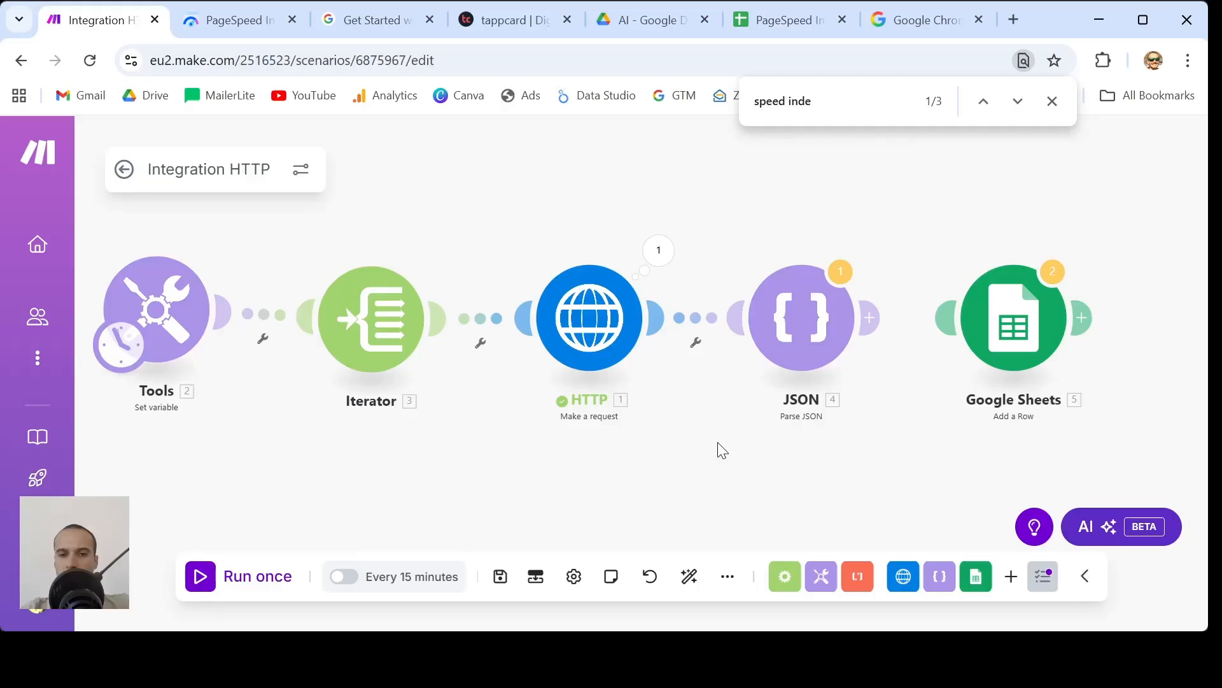
left_click_drag(869, 317, 953, 322)
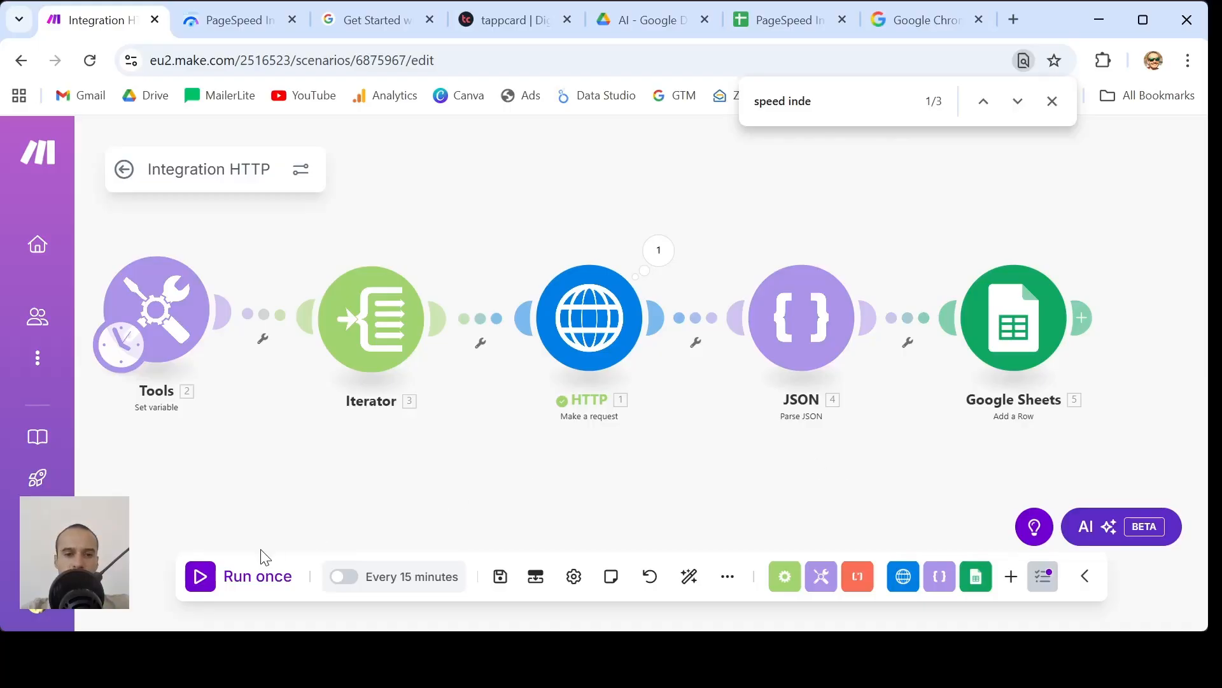
left_click(202, 577)
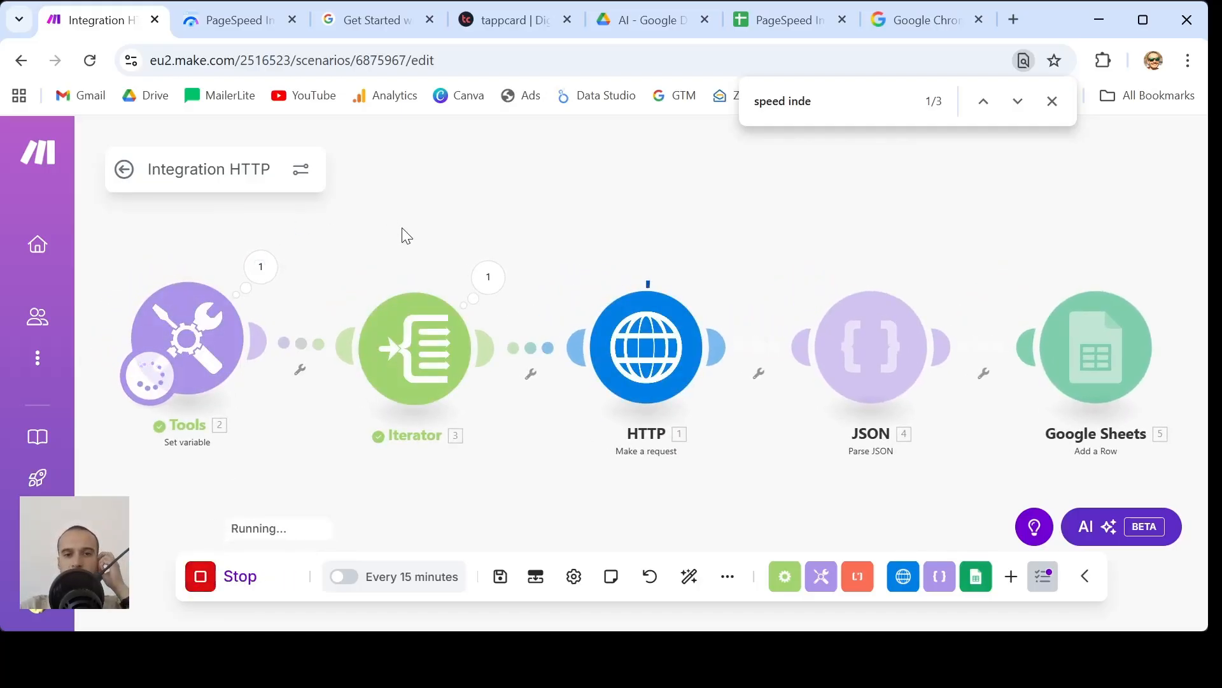
- Check the Iterator's output bundles while the scenario is running
left_click(490, 279)
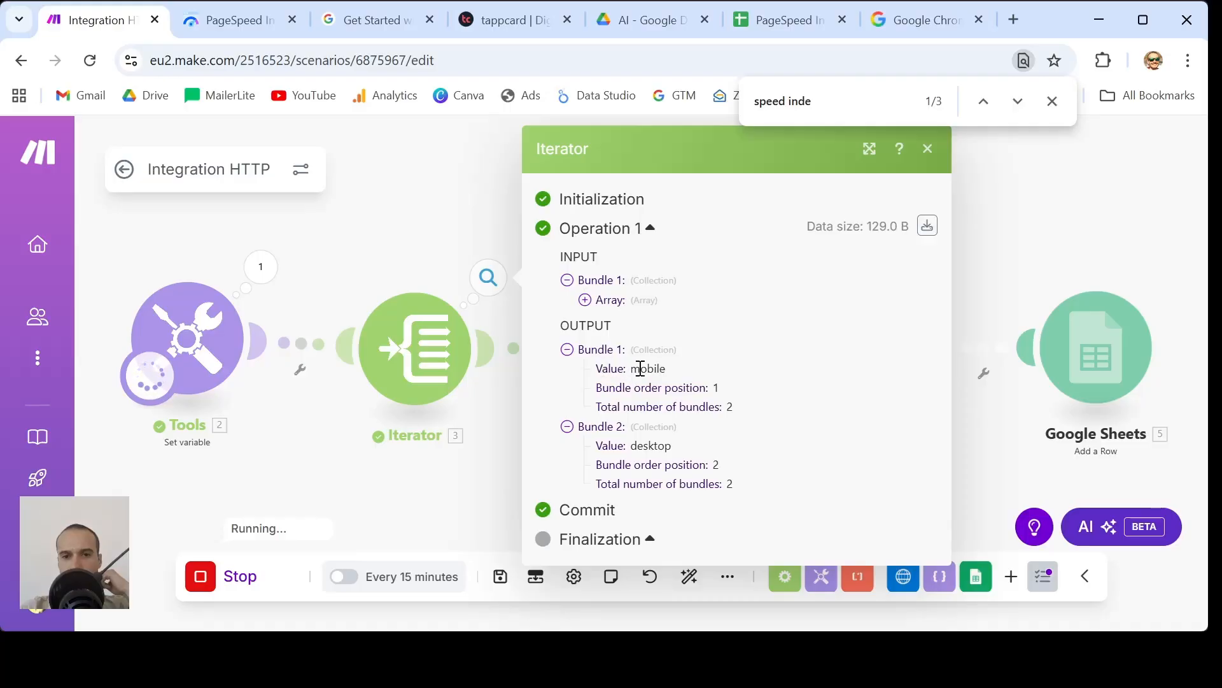
left_click(927, 148)
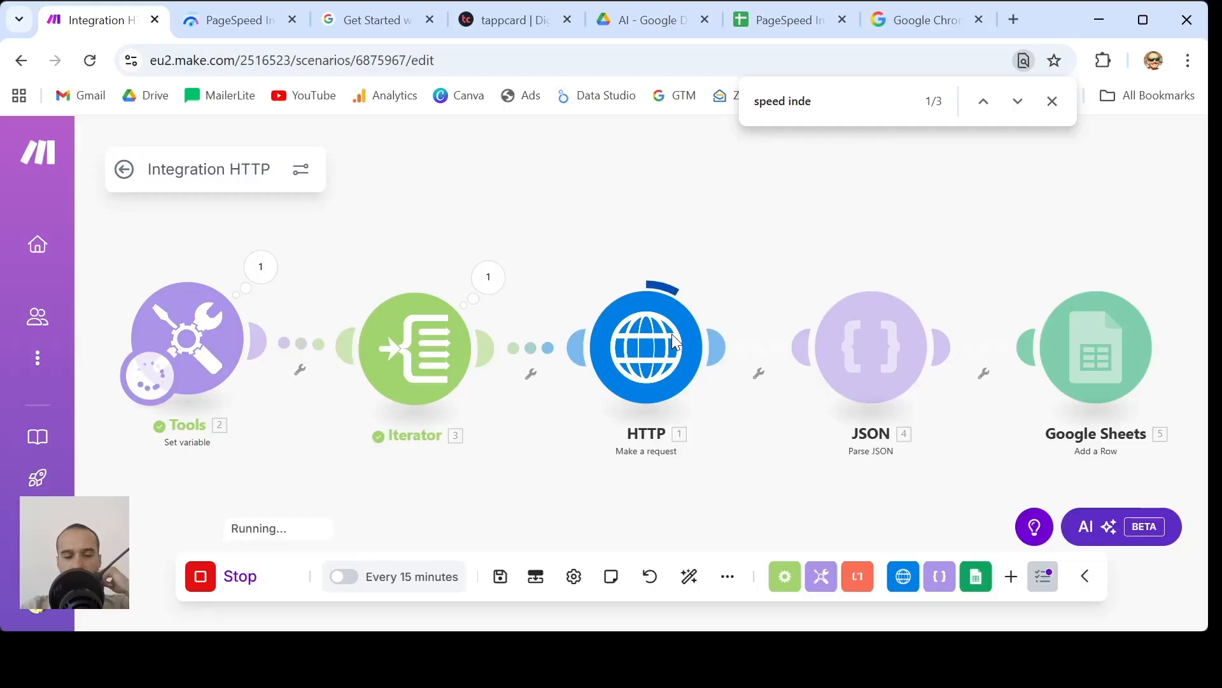
left_click(487, 279)
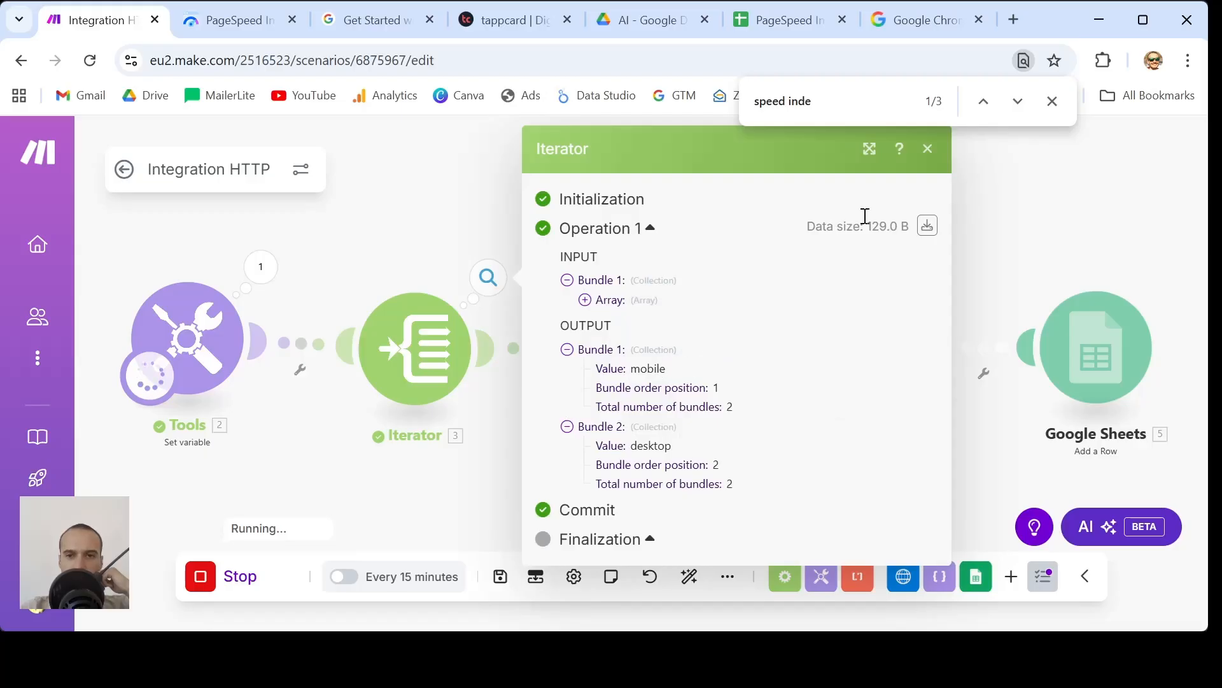
left_click(997, 234)
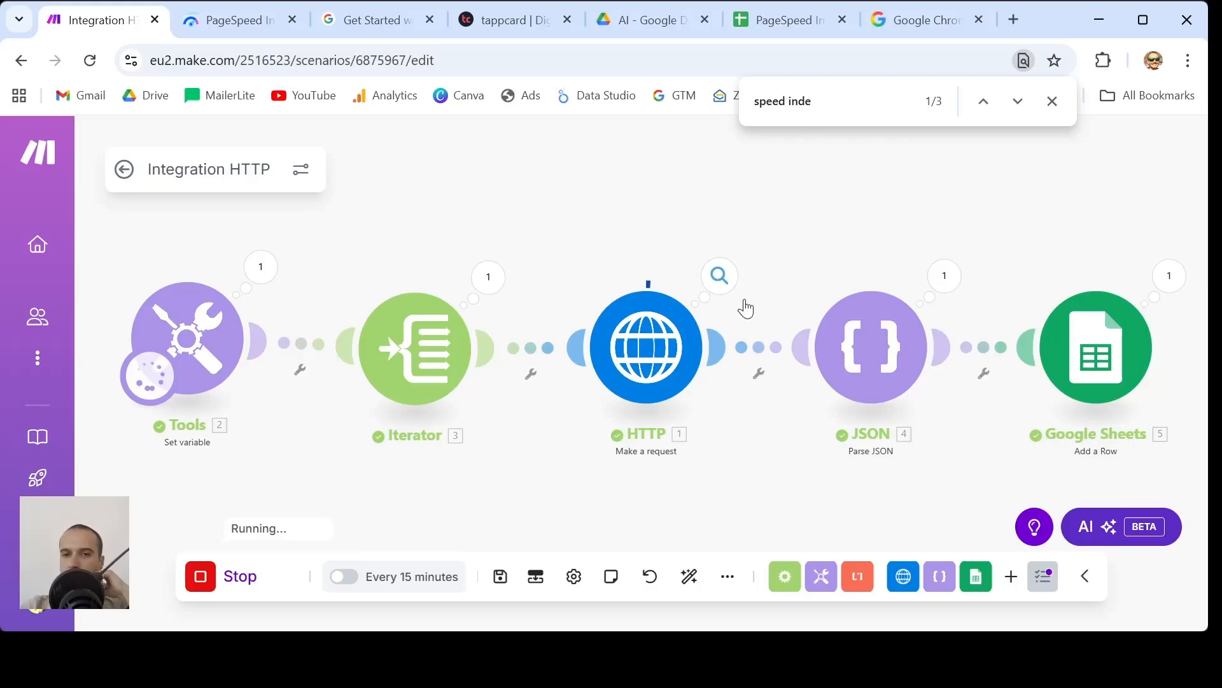
- Examine the Data returned in the HTTP module's first operation, including the emulatedFormFactor value under configSettings
left_click(720, 280)
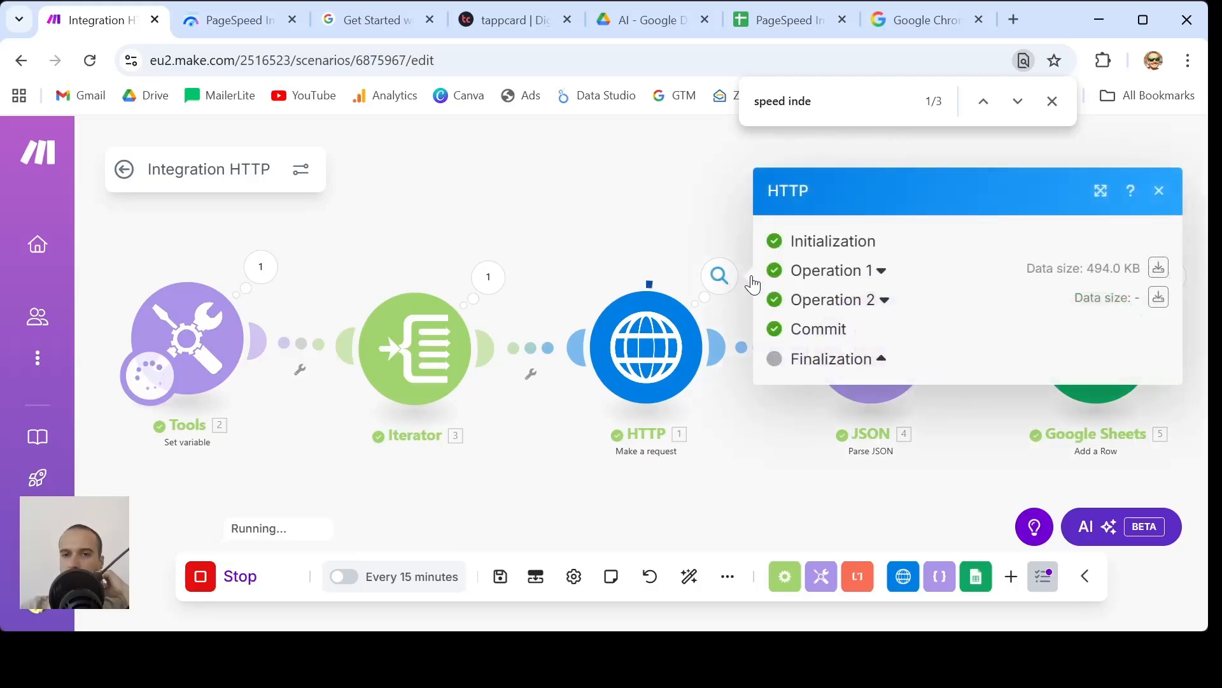
left_click(881, 279)
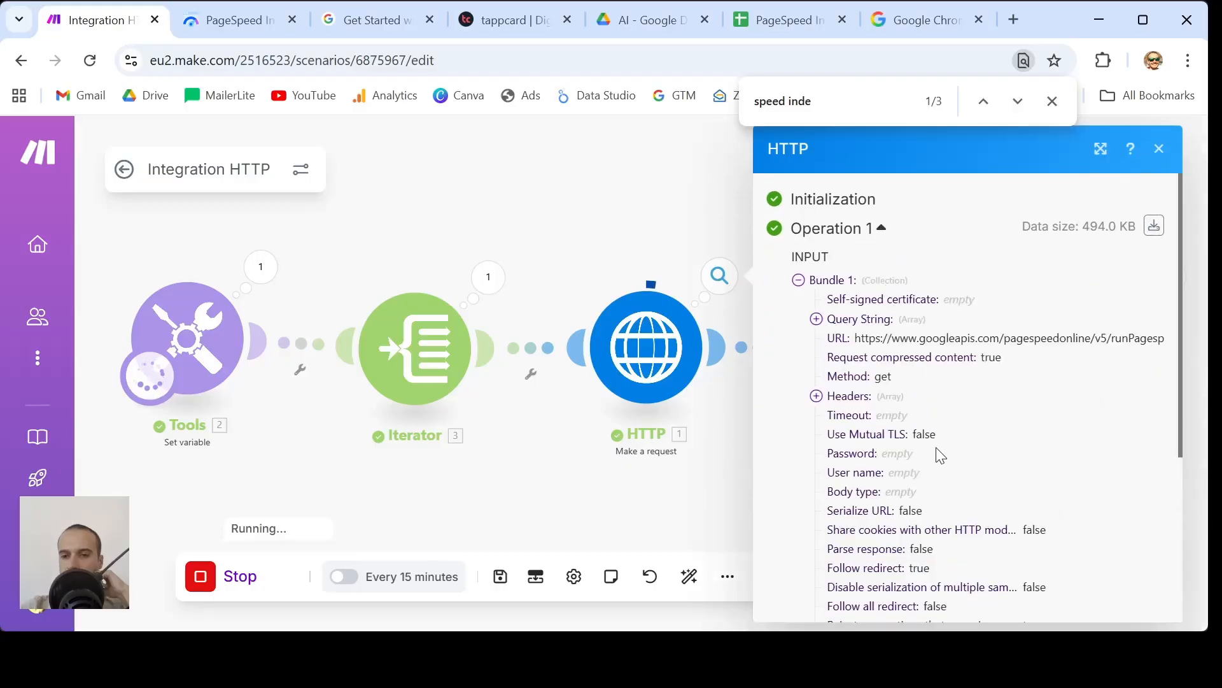
scroll(941, 456, "down", 4)
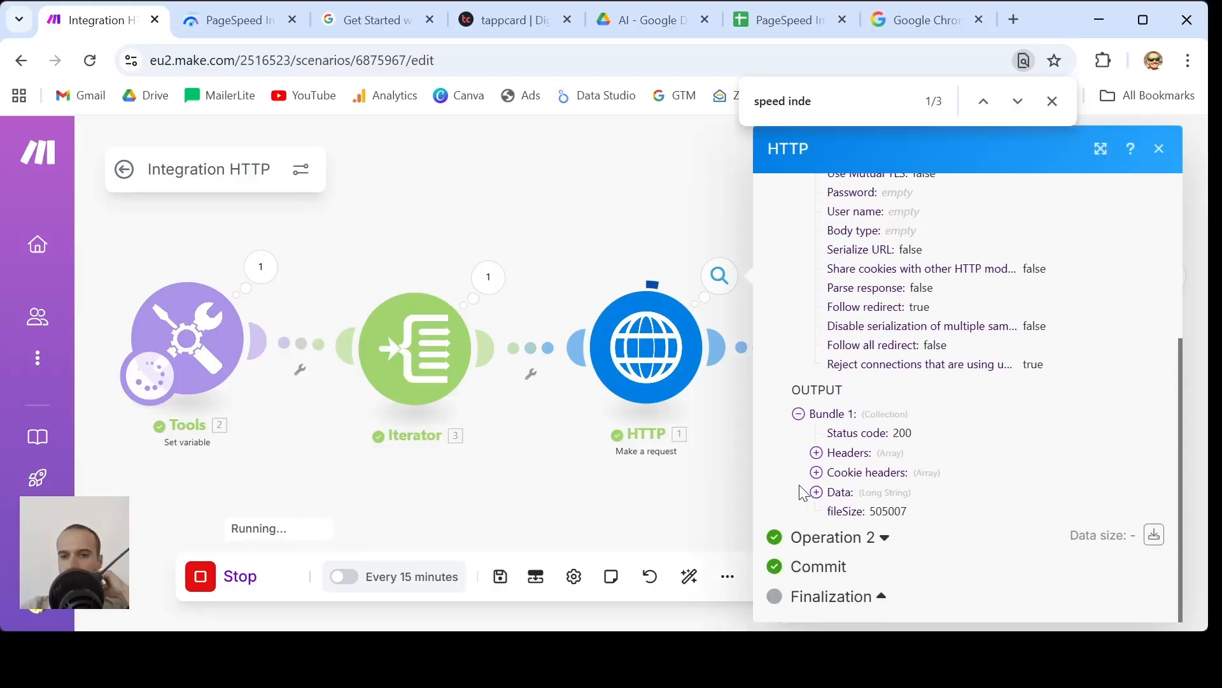
left_click(825, 489)
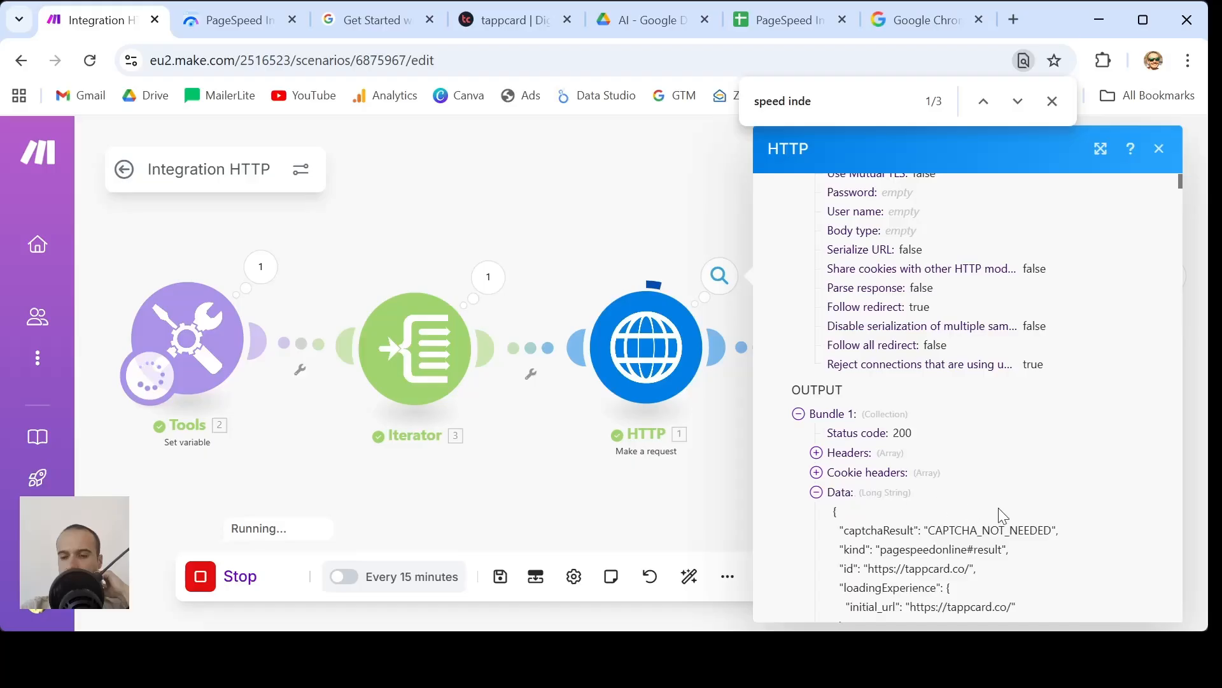
scroll(997, 510, "down", 4)
scroll(1000, 507, "down", 2)
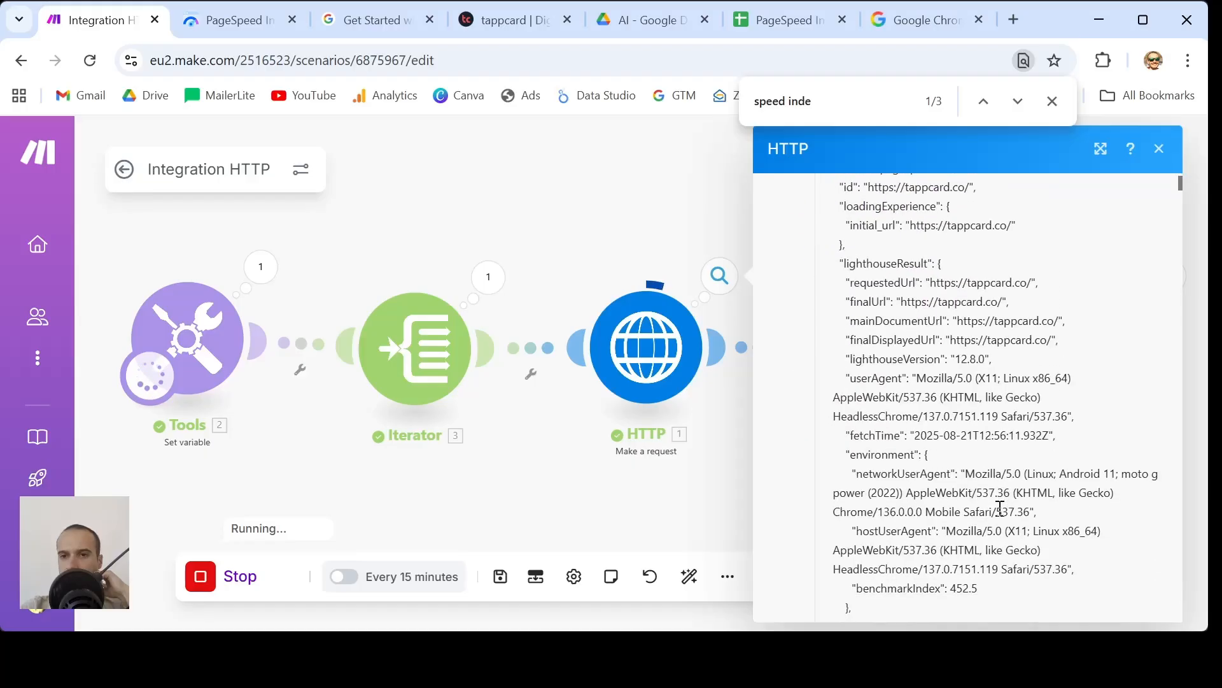
scroll(1000, 507, "down", 6)
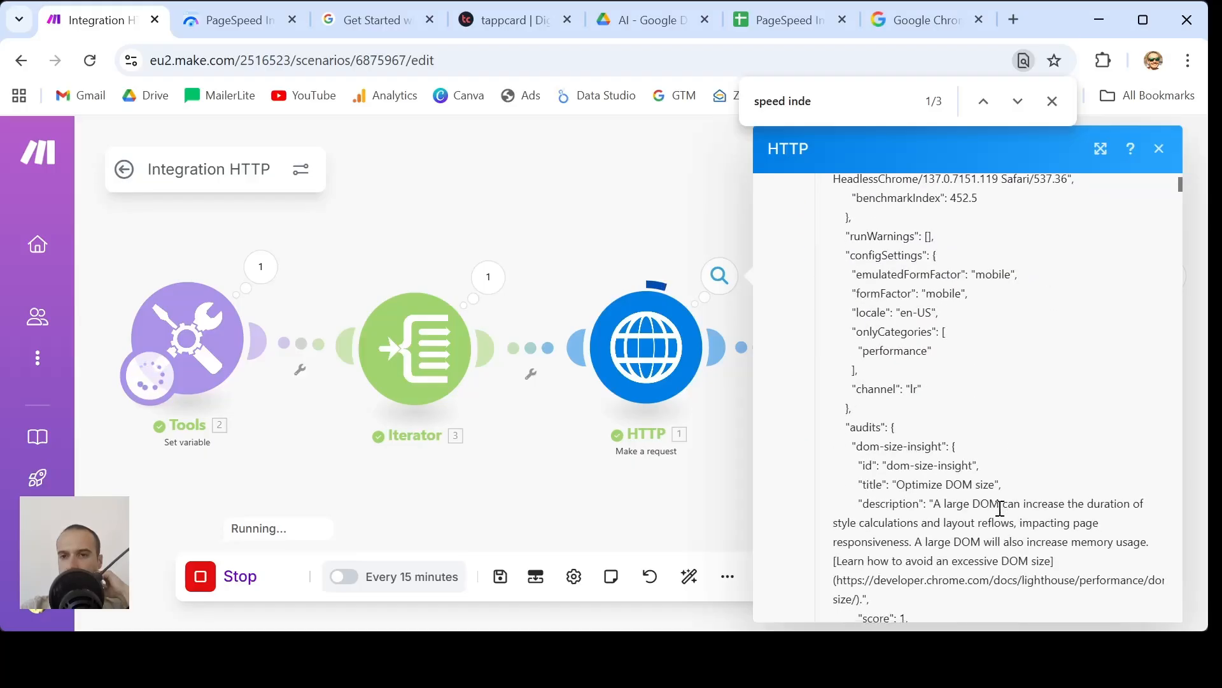
double_click(995, 274)
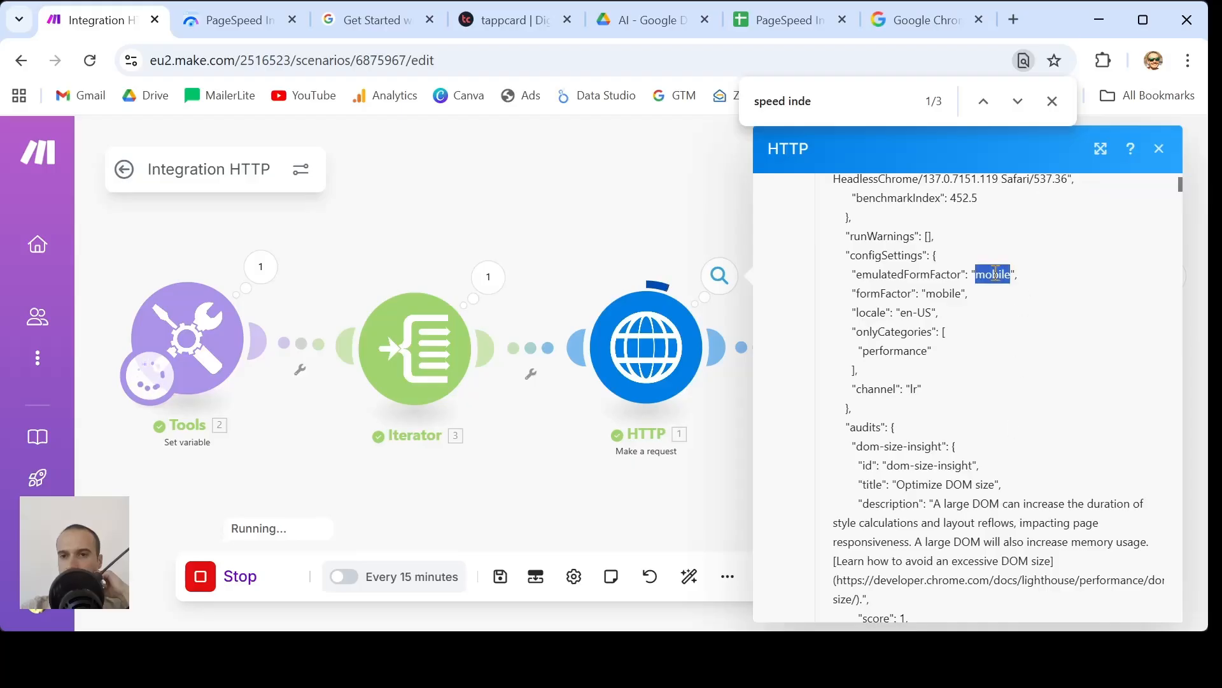
left_click(1160, 148)
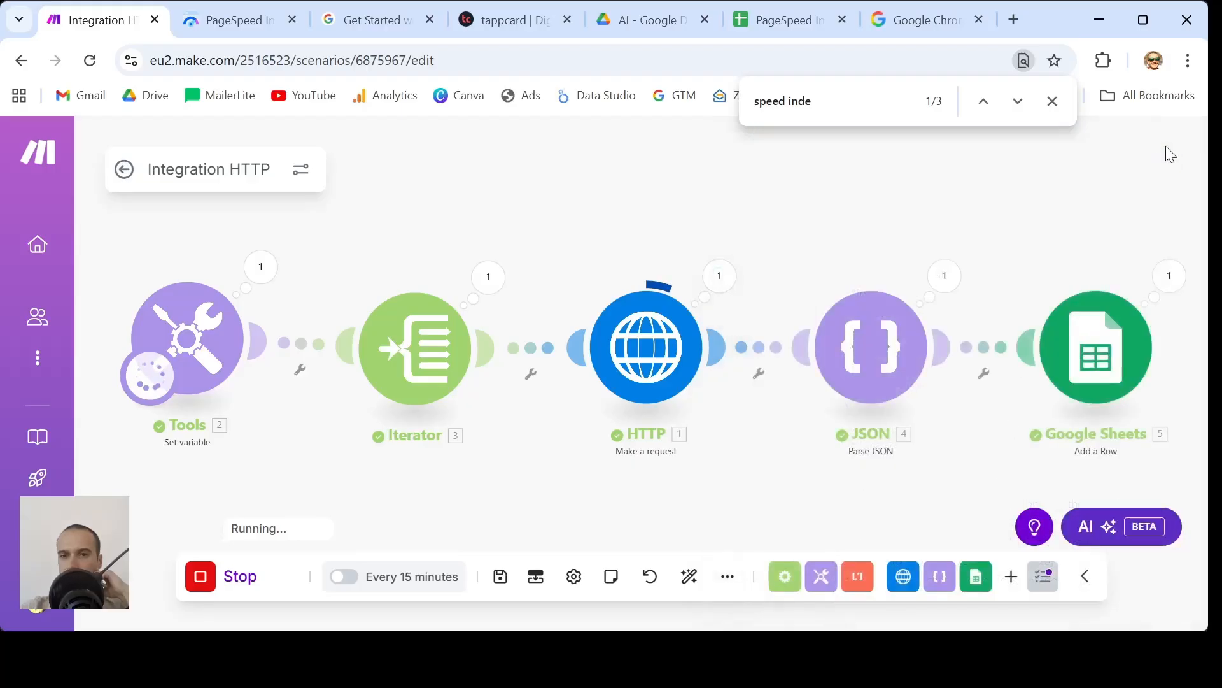
- Examine the JSON module's parsed output, expanding the lighthouseResult and audits collections
left_click(943, 275)
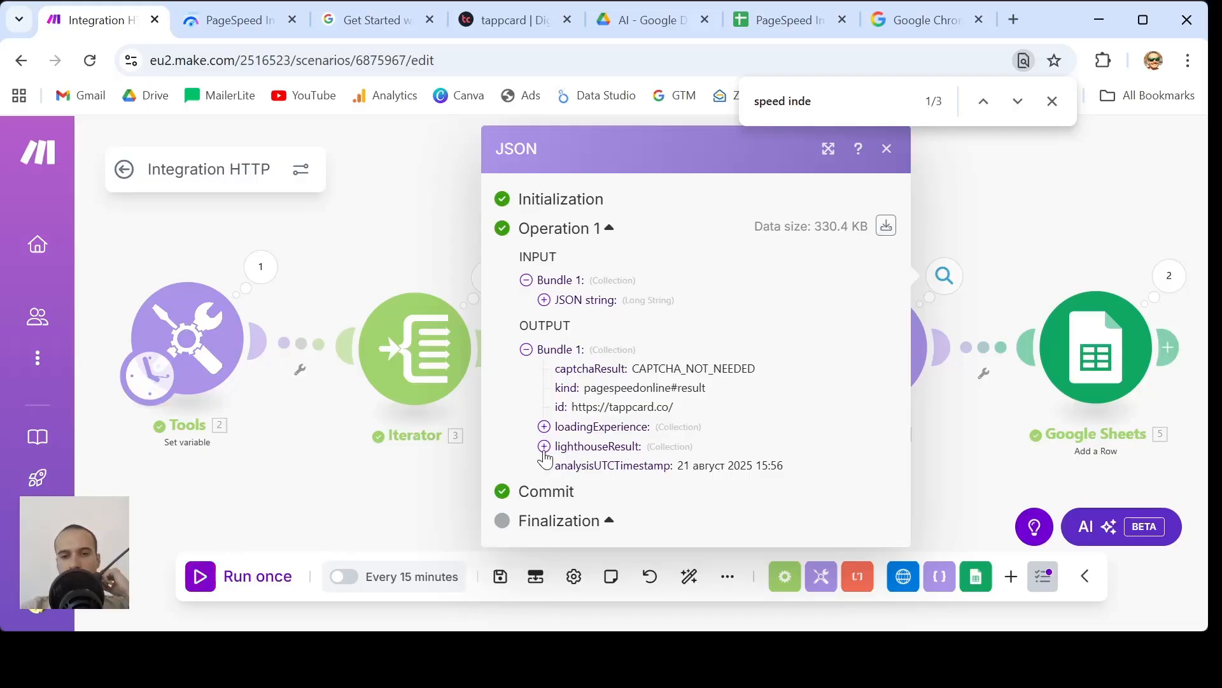
left_click(544, 447)
scroll(738, 446, "down", 1)
scroll(742, 448, "down", 1)
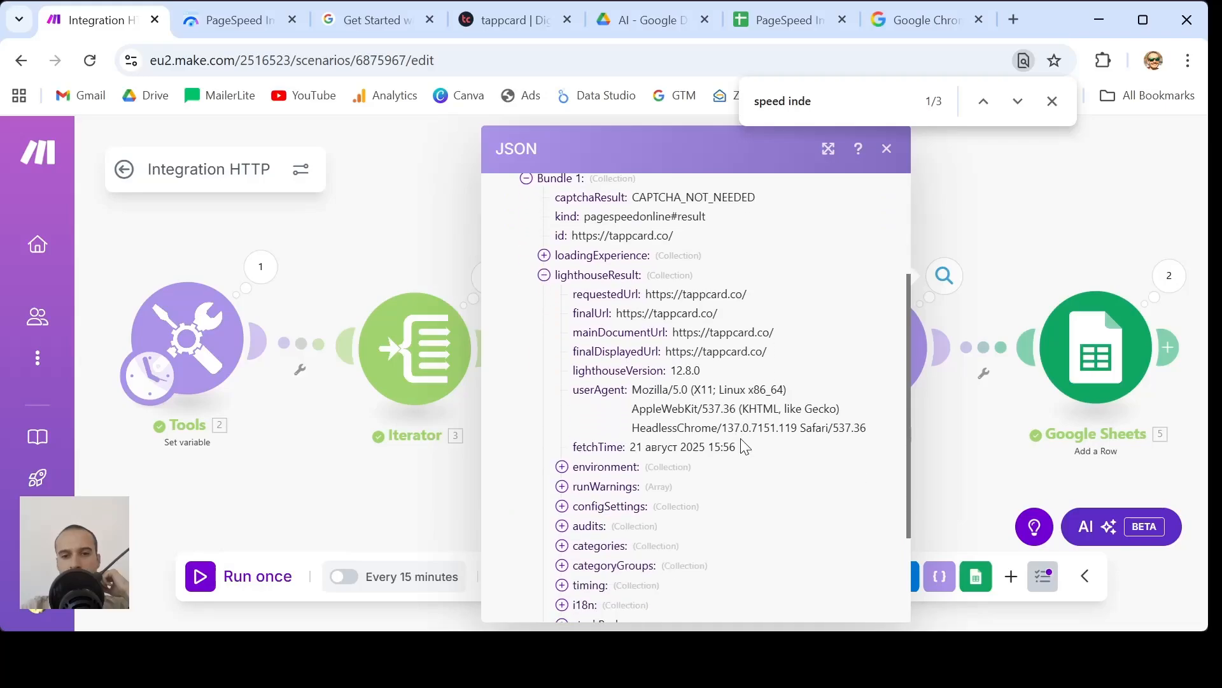
scroll(744, 447, "down", 1)
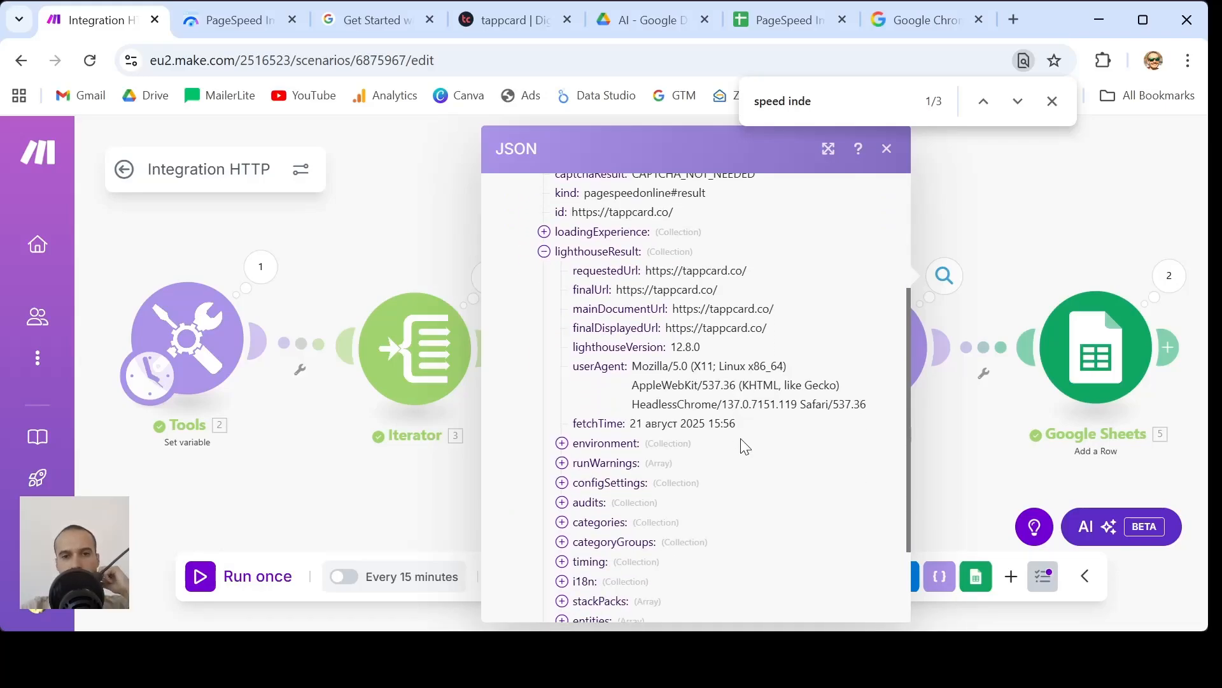
scroll(745, 446, "down", 2)
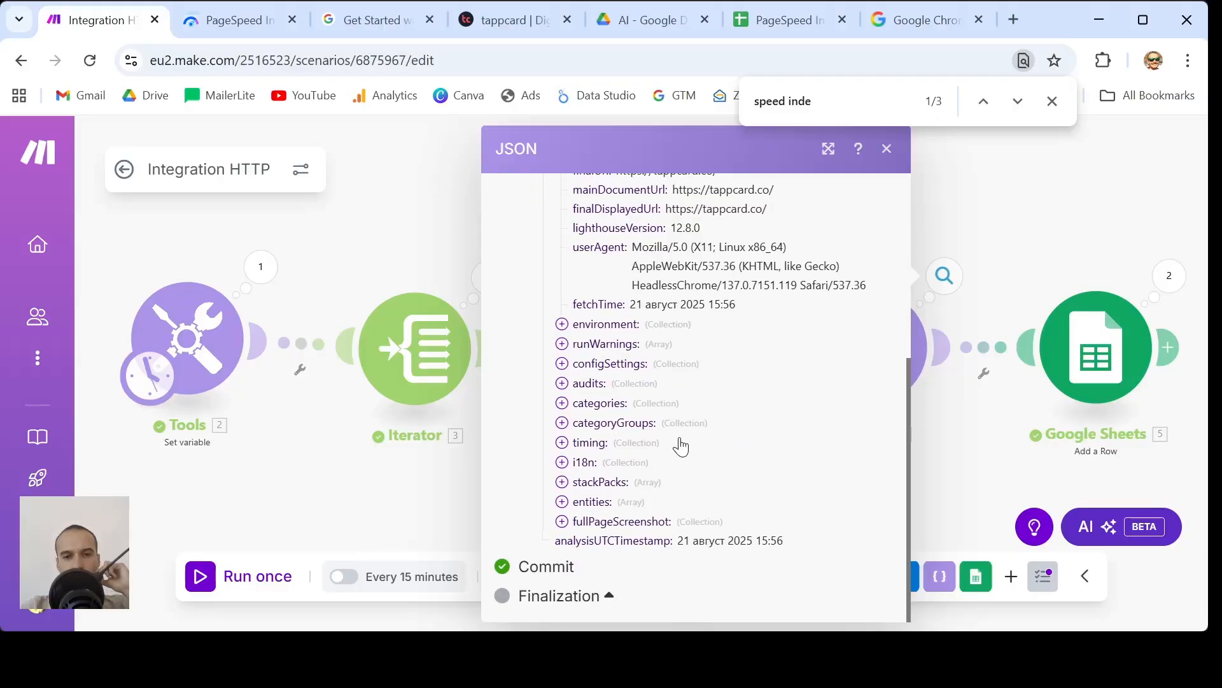
left_click(562, 384)
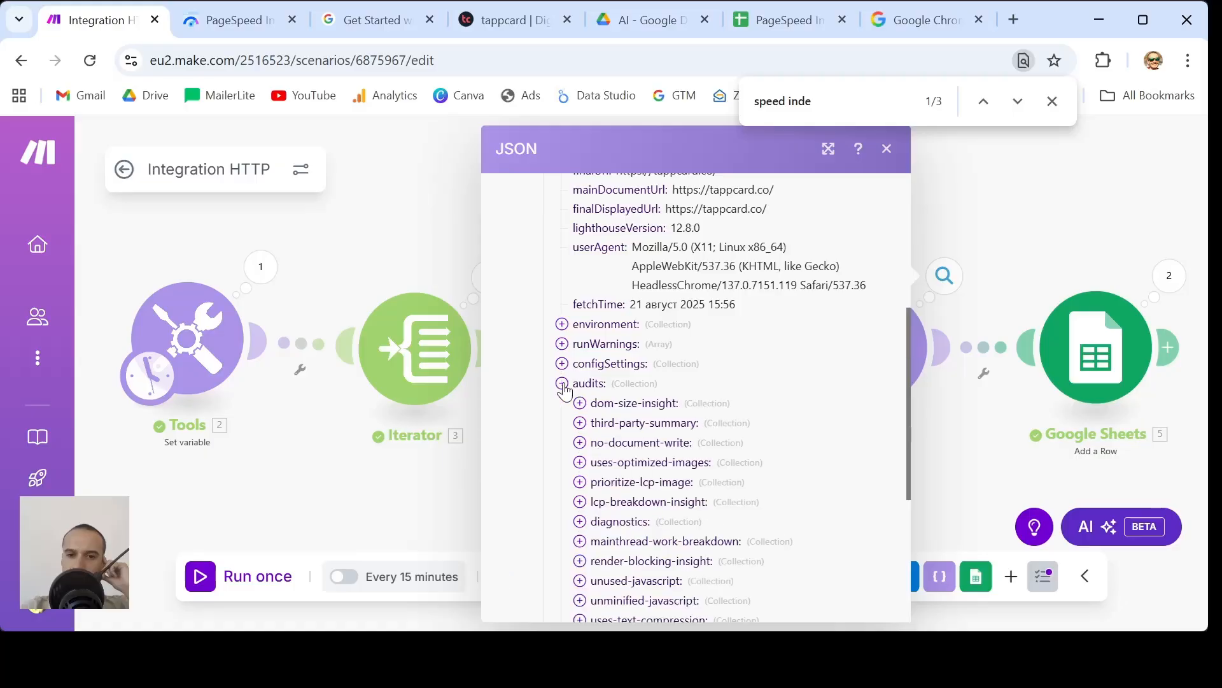
scroll(751, 427, "down", 4)
scroll(758, 437, "up", 10)
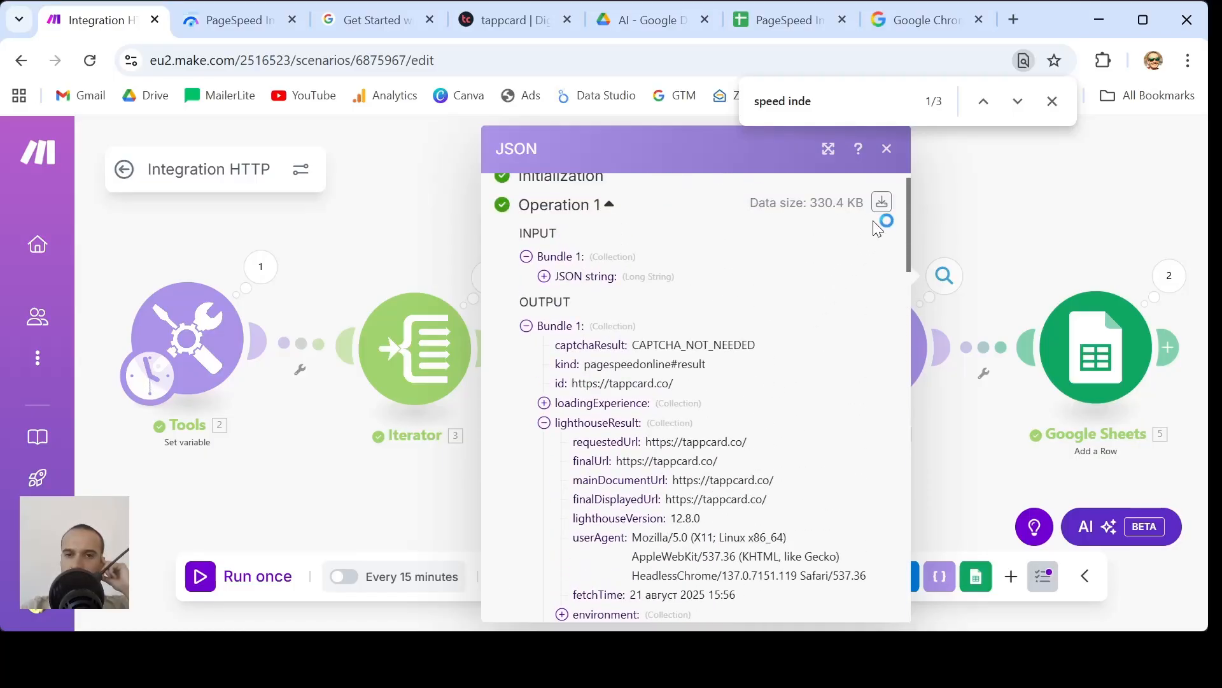
left_click(886, 150)
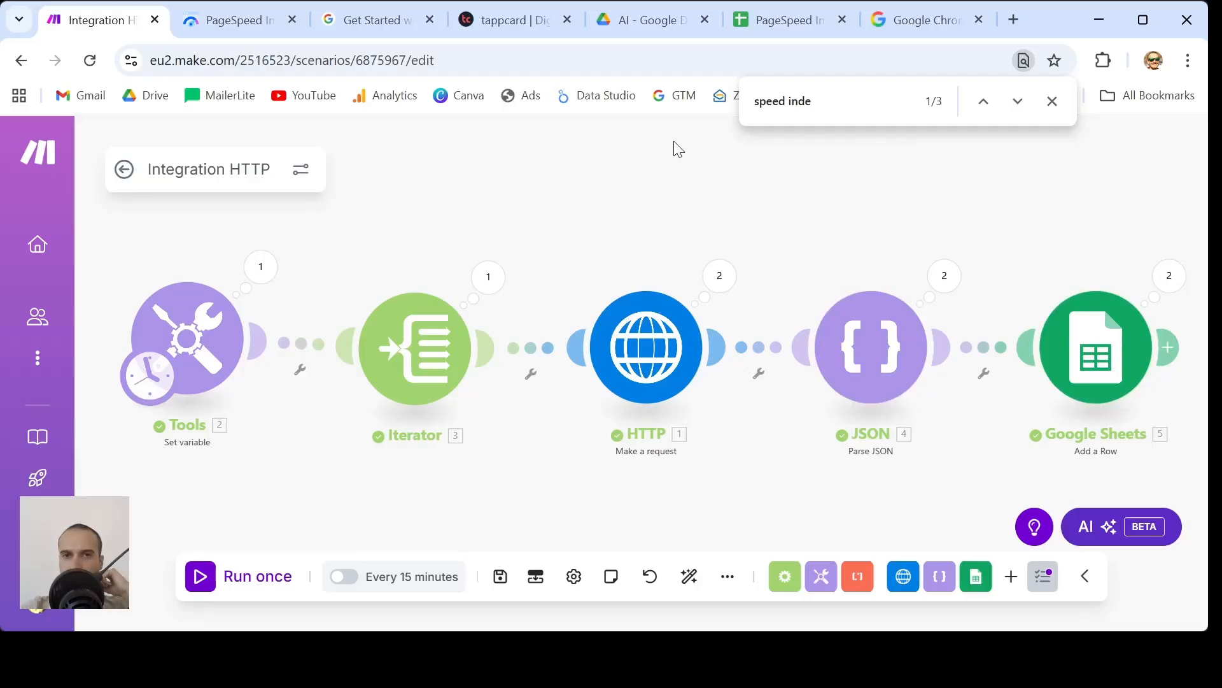
- Check the Date and Device values of the added rows in the PageSpeed Insights Data: tappcard spreadsheet
left_click(752, 26)
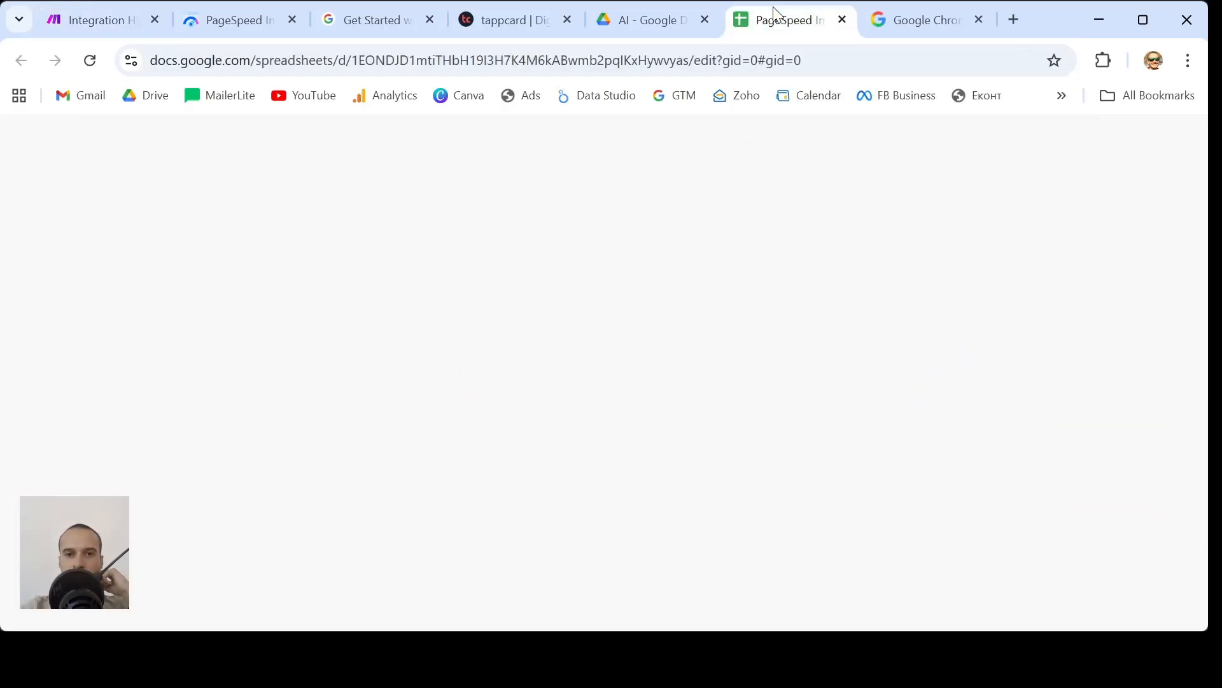
left_click(495, 408)
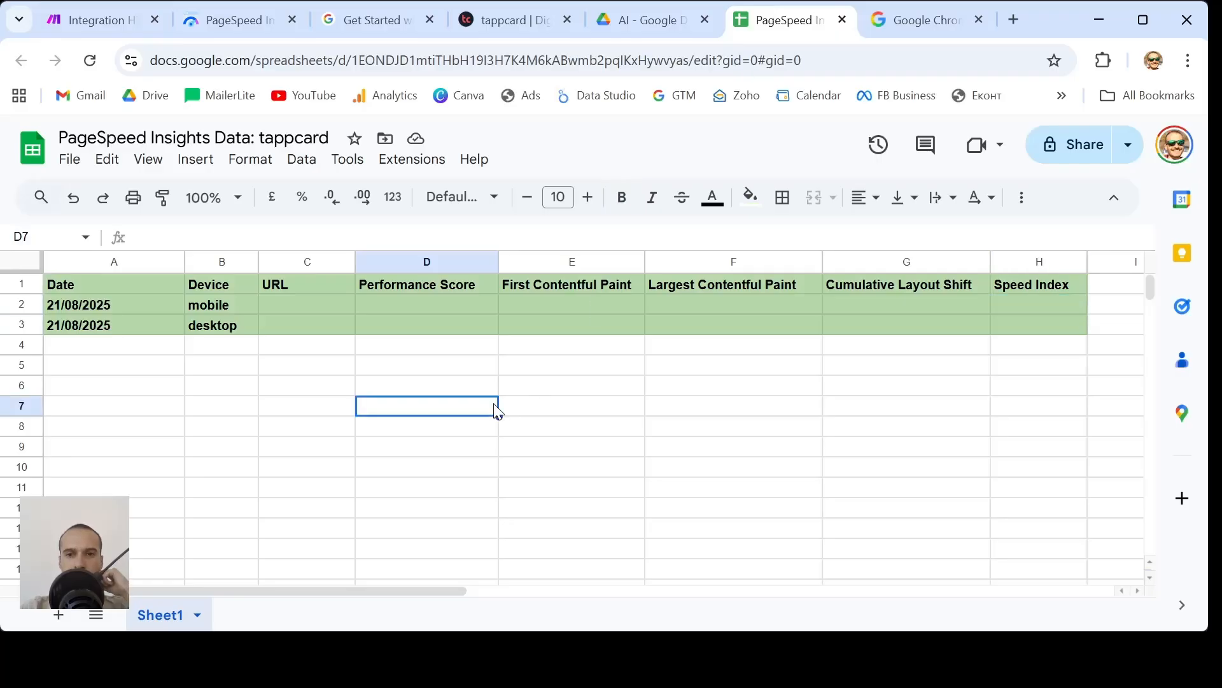
left_click(132, 308)
left_click(128, 325)
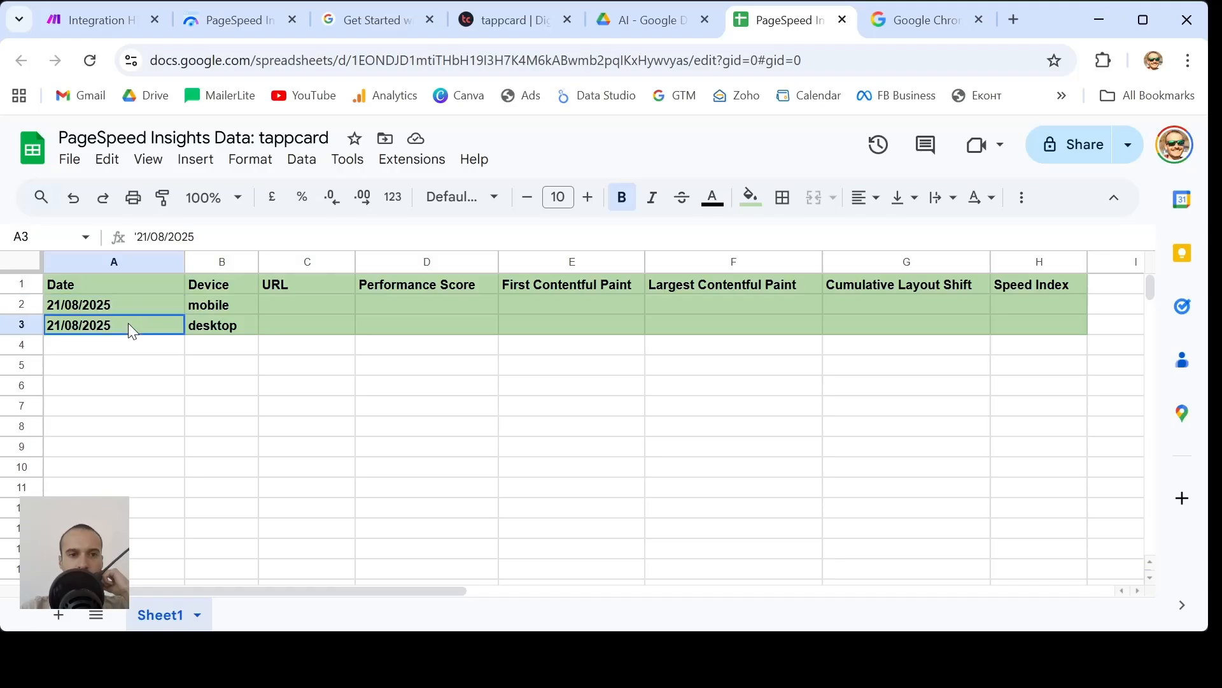
left_click(217, 304)
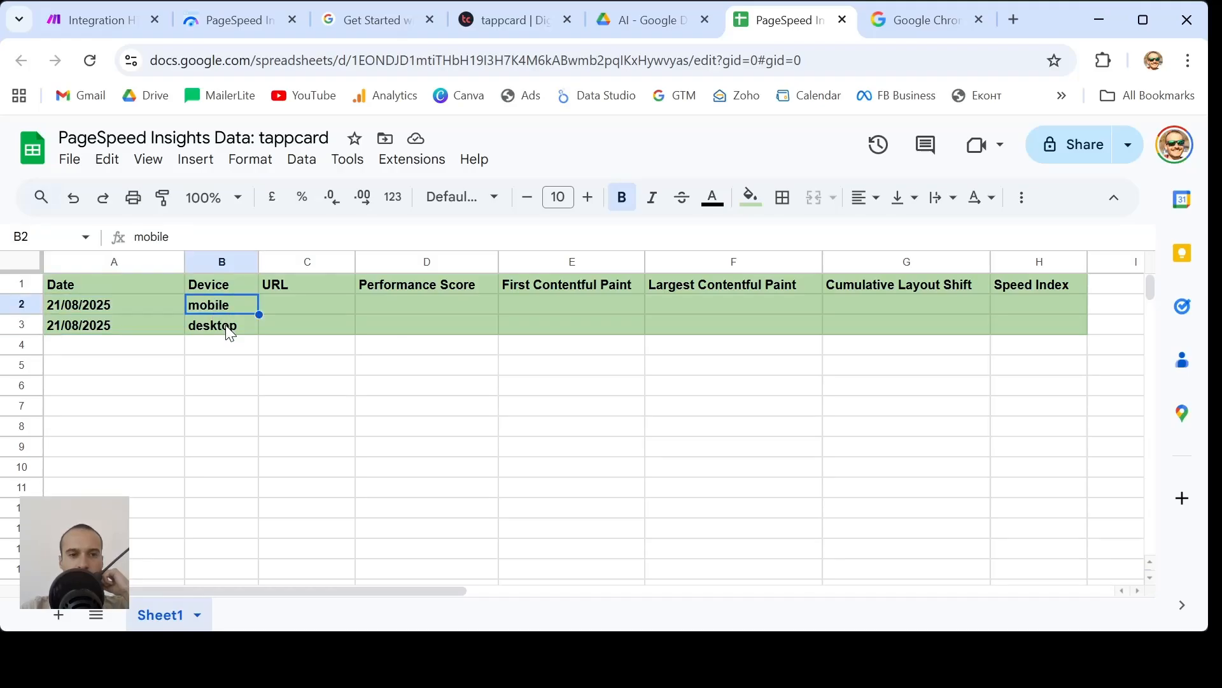
left_click(219, 328)
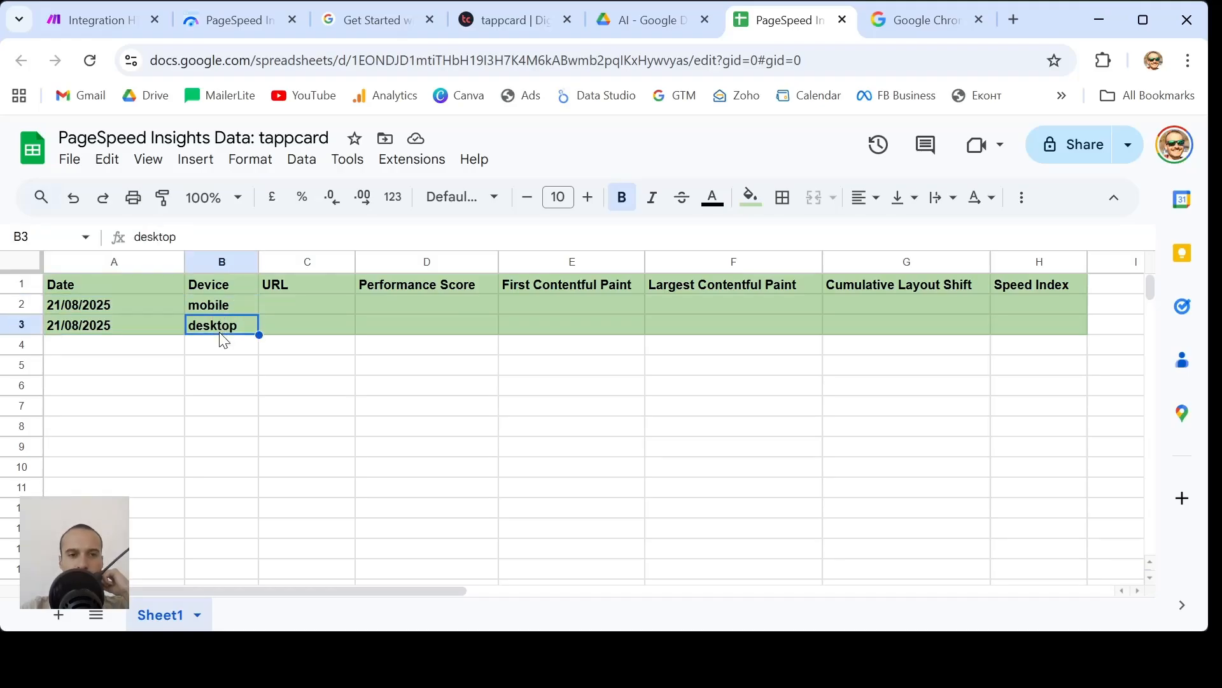
- Delete rows 2 and 3 from Sheet1, keeping only the header row
left_click(14, 303)
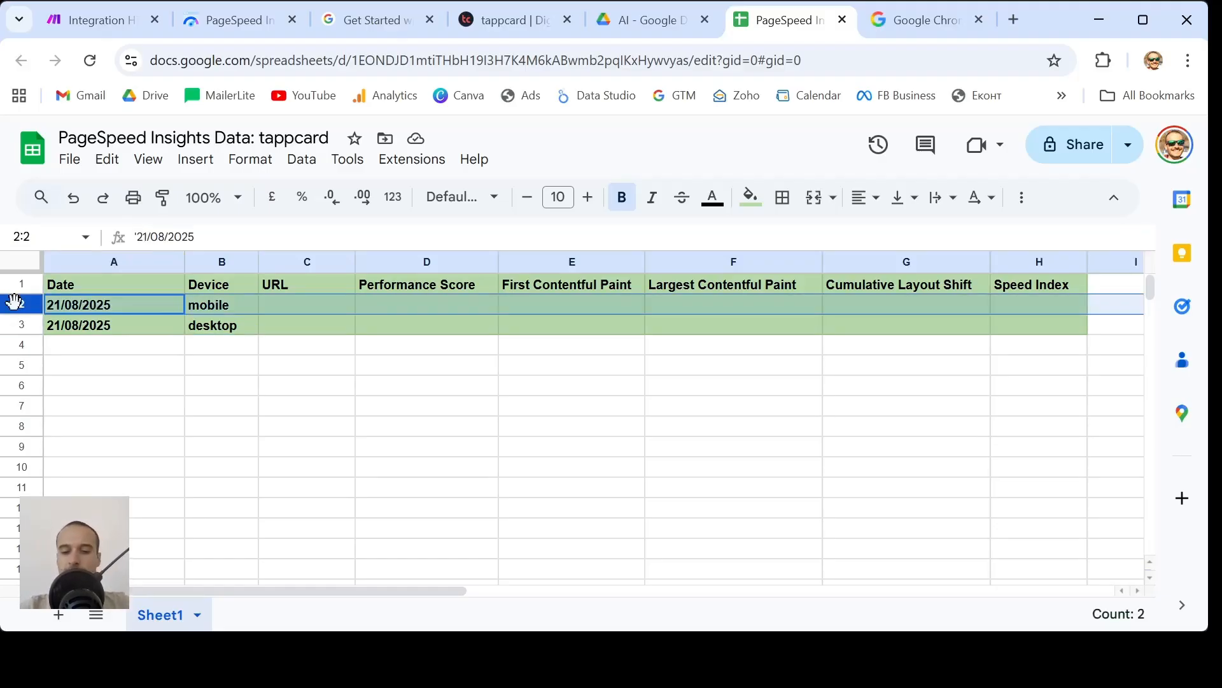
key("shift+Down")
right_click(16, 307)
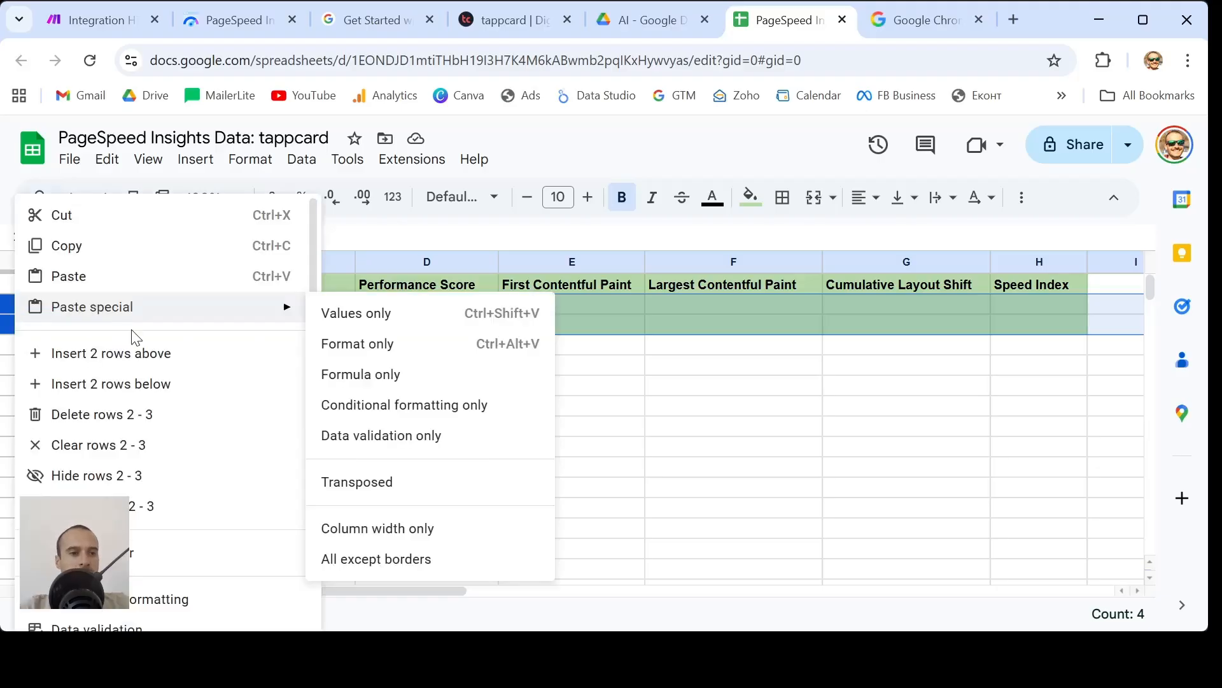
scroll(159, 517, "down", 1)
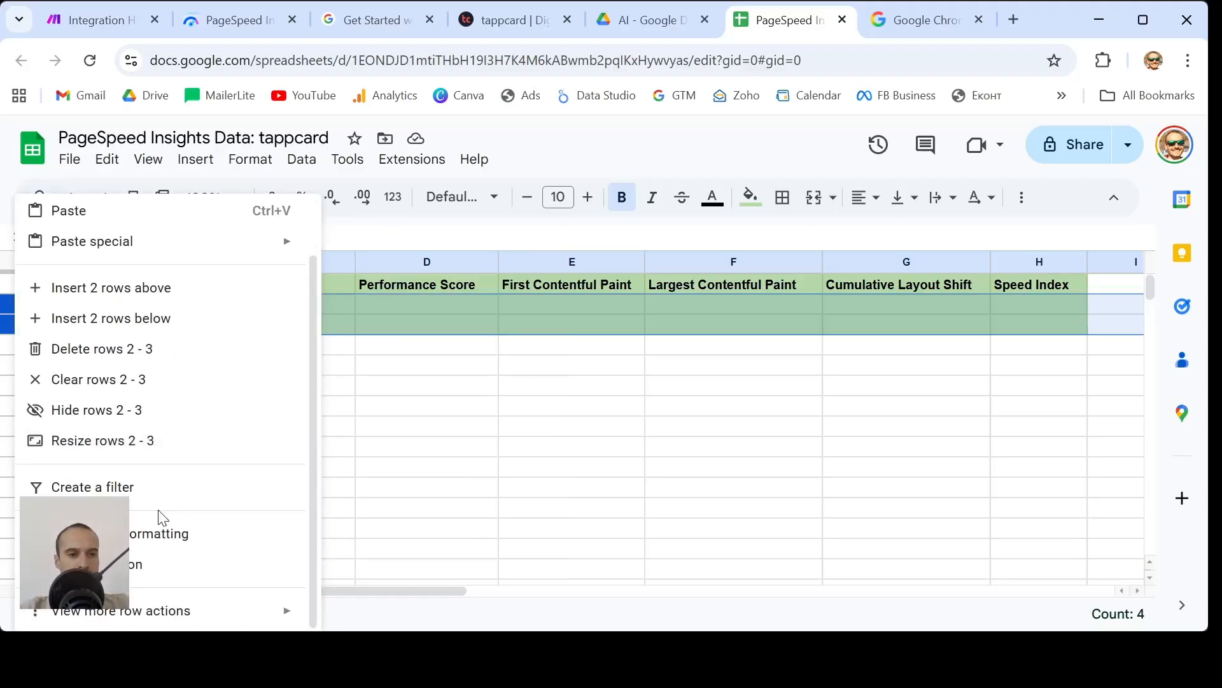
scroll(163, 519, "up", 1)
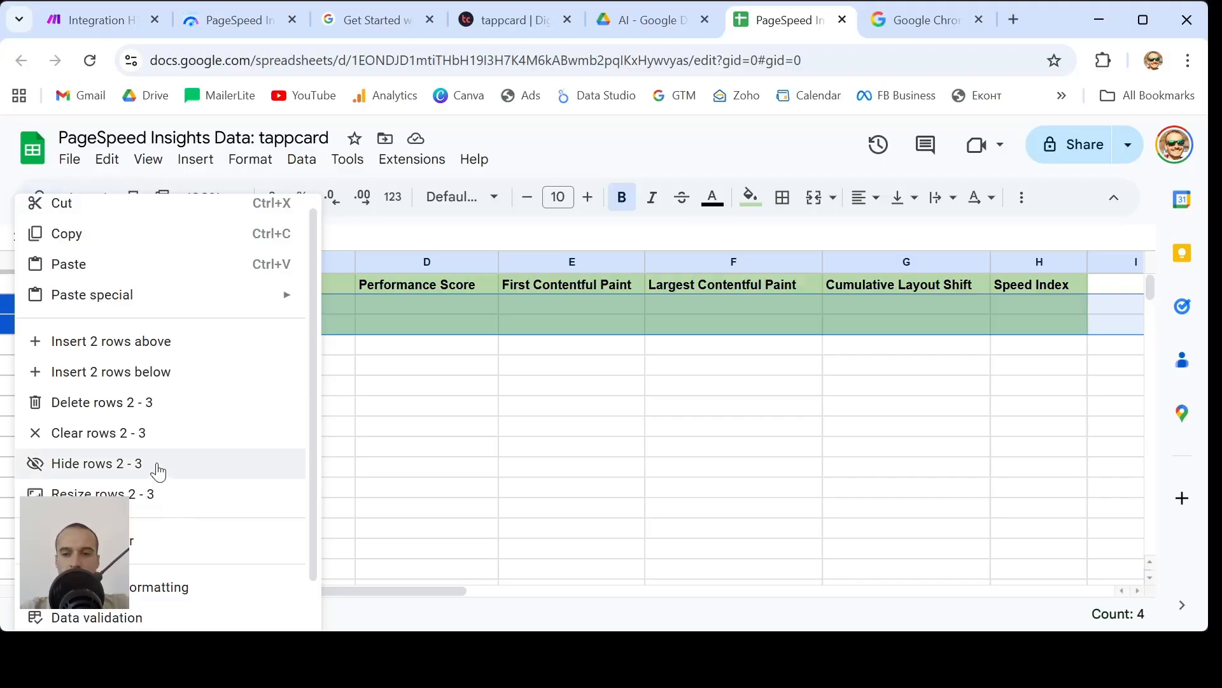
left_click(128, 401)
left_click(378, 410)
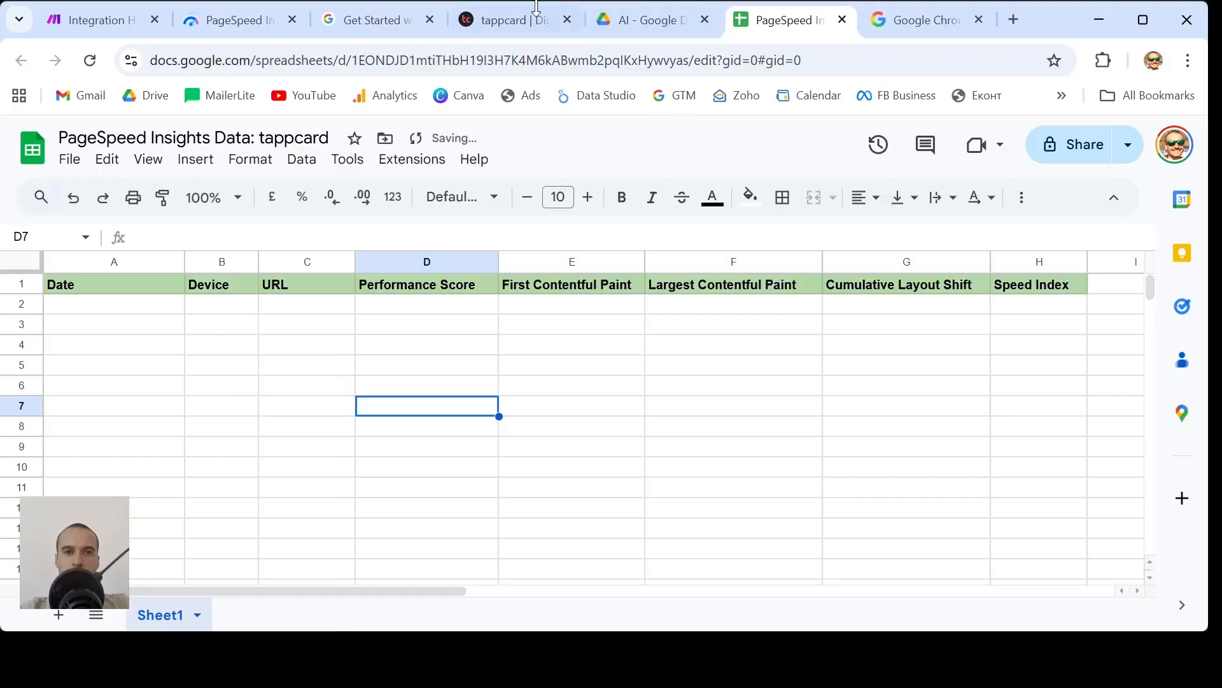
- In the Make scenario's Google Sheets module, map Performance Score (D) to the parsed JSON's lighthouseResult categories performance score
left_click(95, 20)
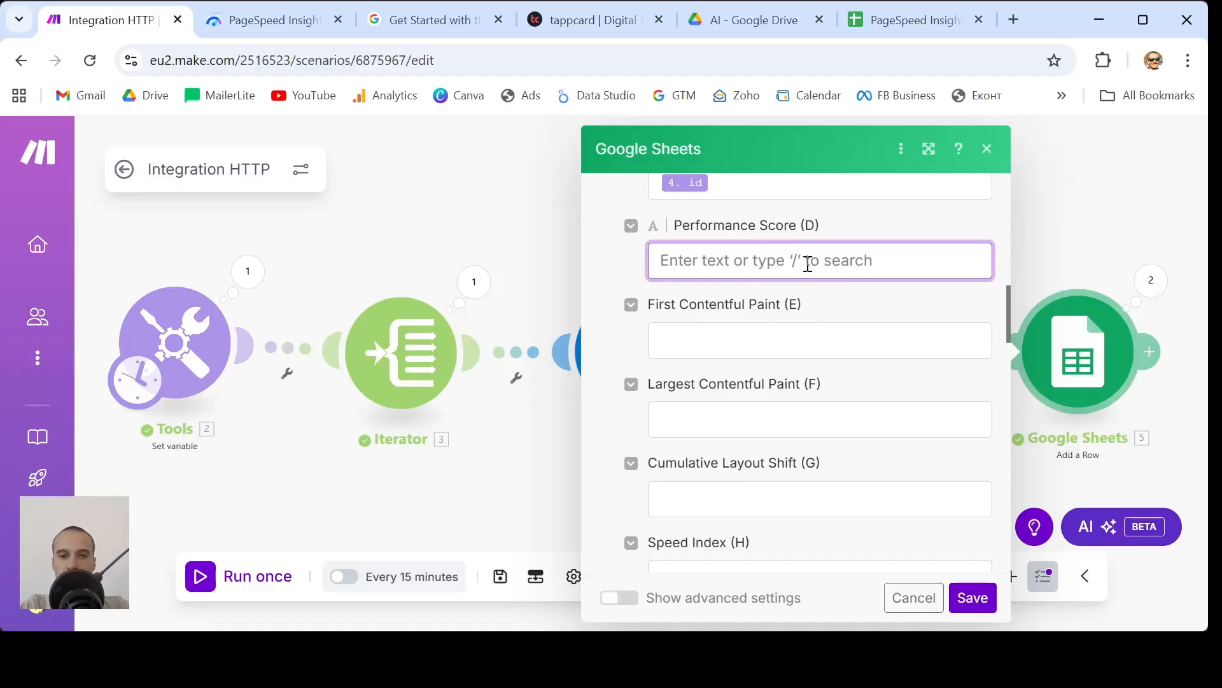
left_click(681, 266)
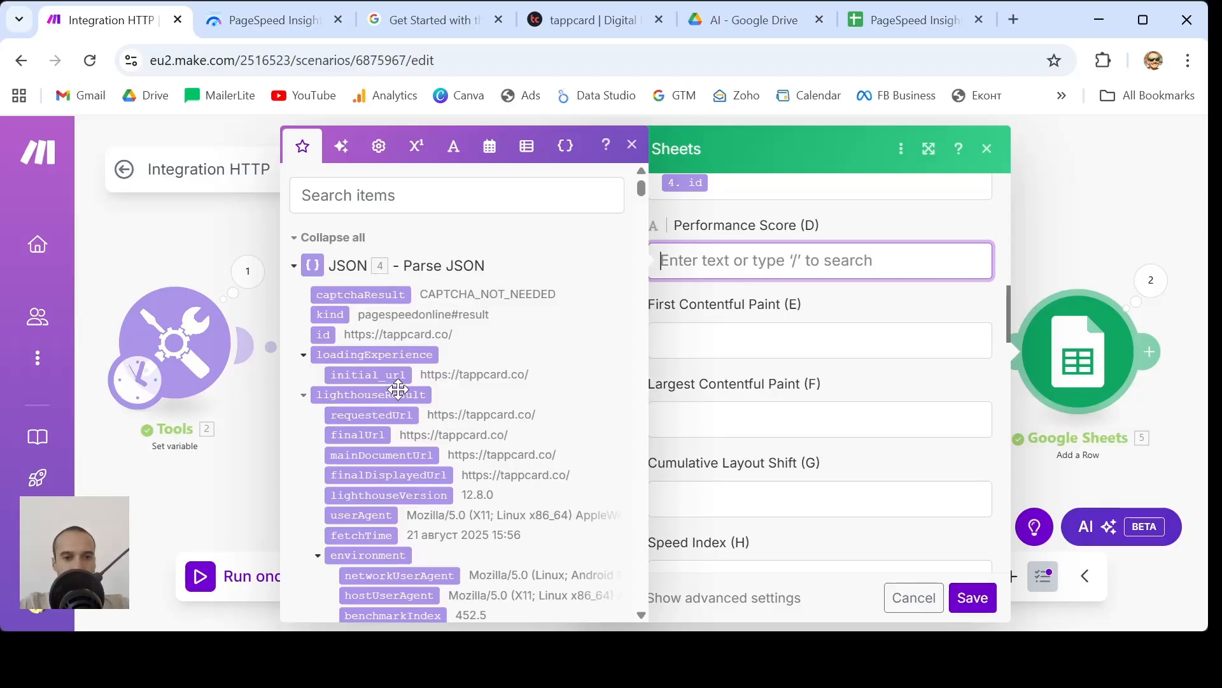
scroll(398, 389, "down", 1)
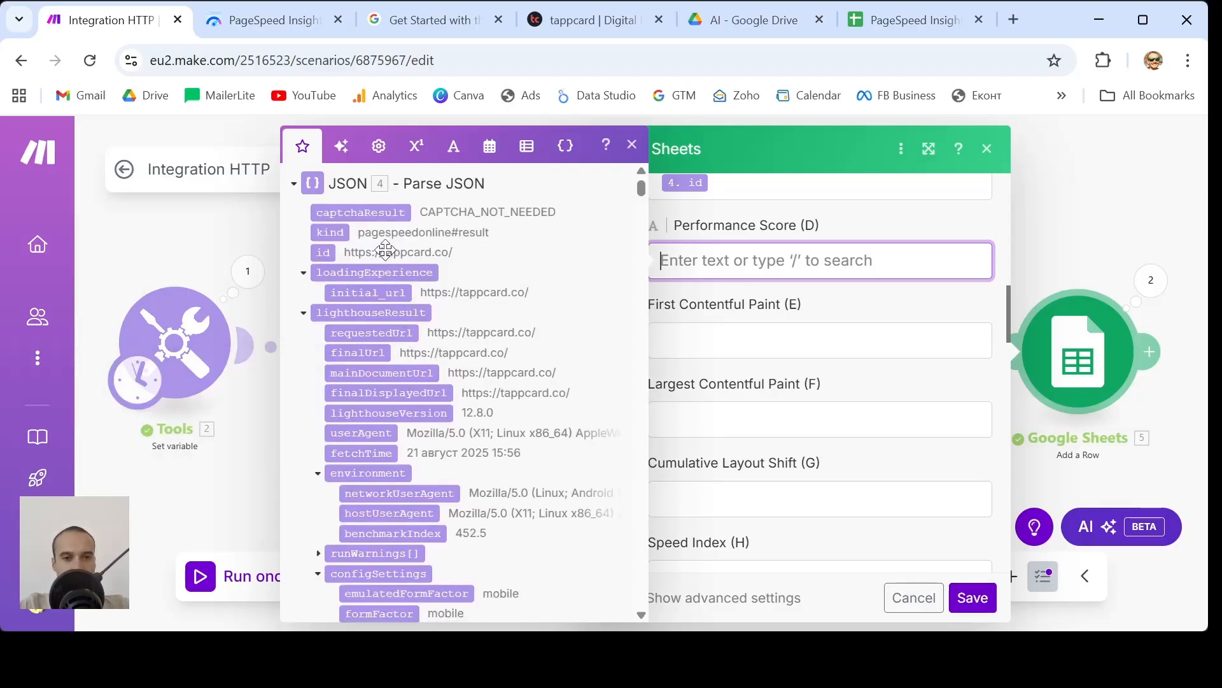
scroll(382, 292, "up", 1)
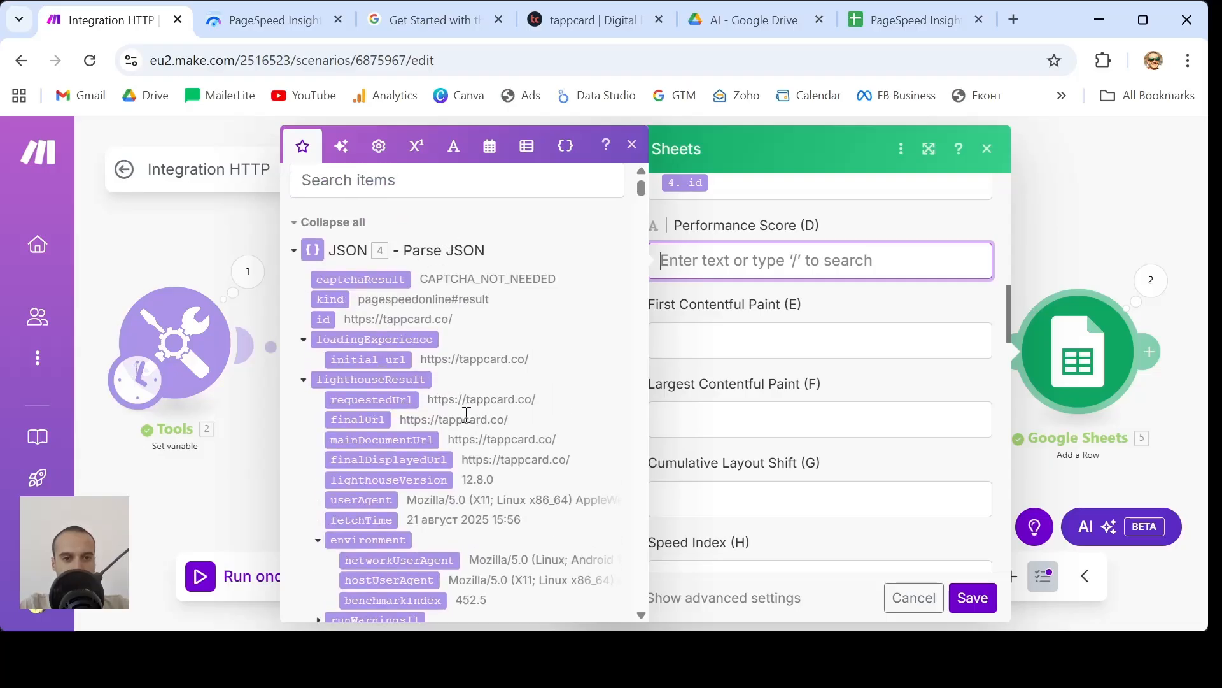
scroll(466, 414, "down", 1)
scroll(420, 449, "down", 2)
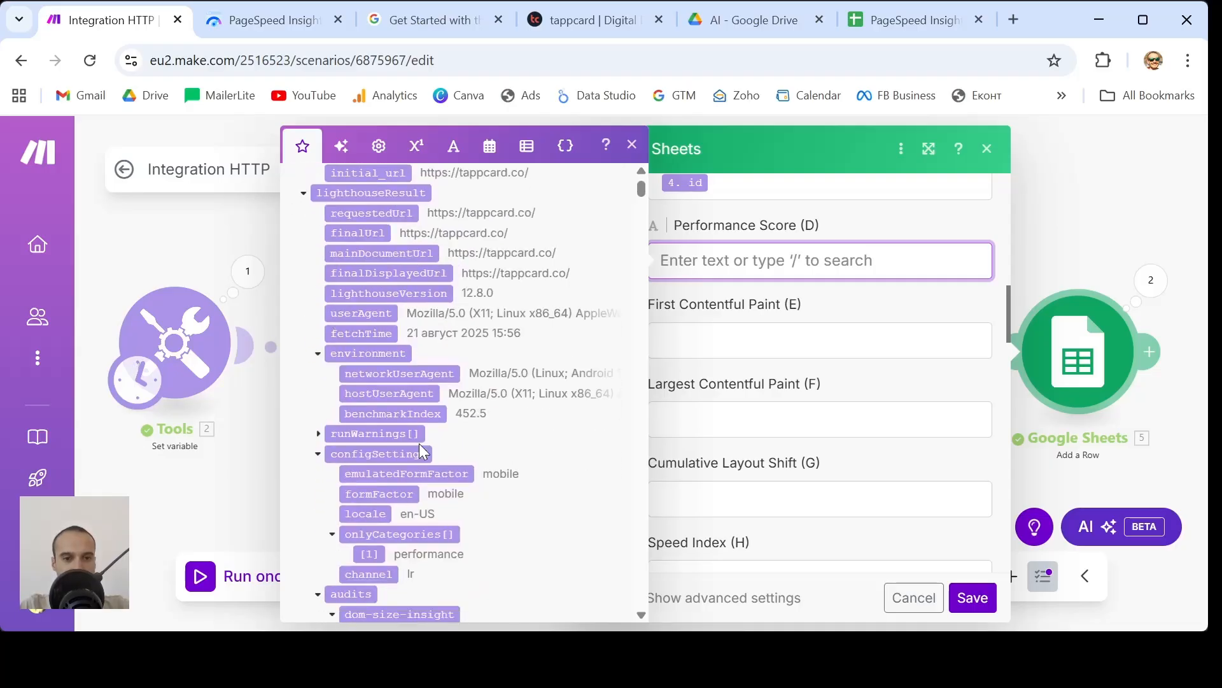
scroll(419, 450, "down", 1)
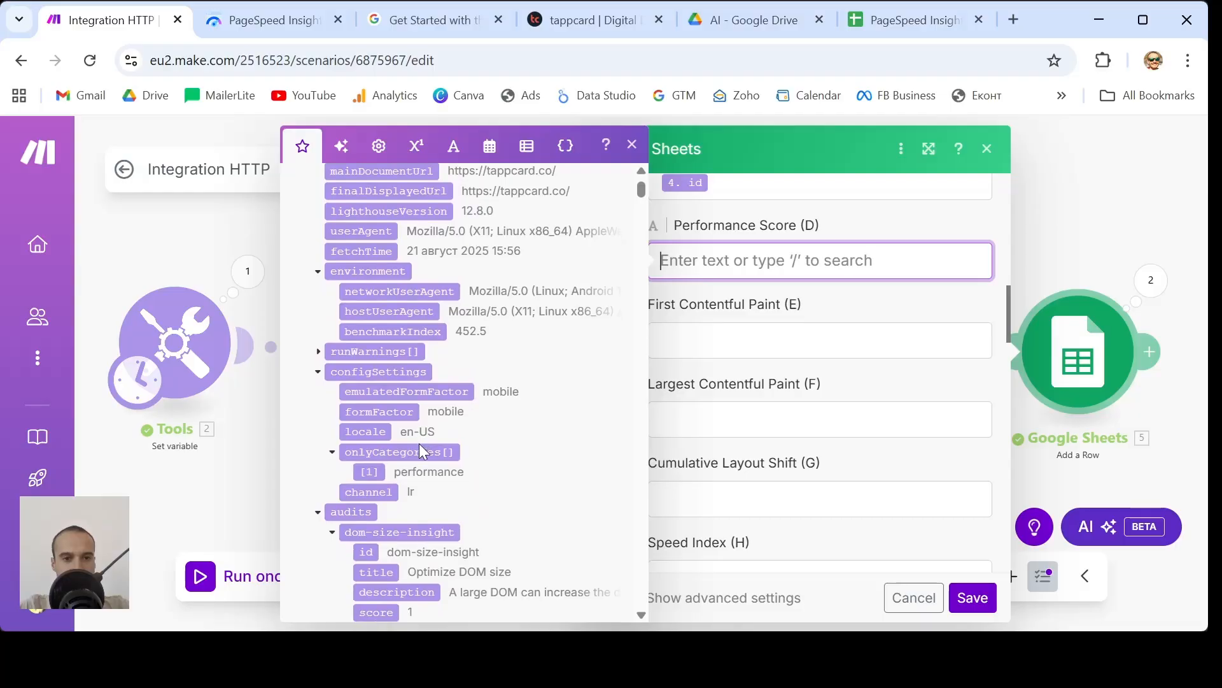
scroll(419, 444, "up", 1)
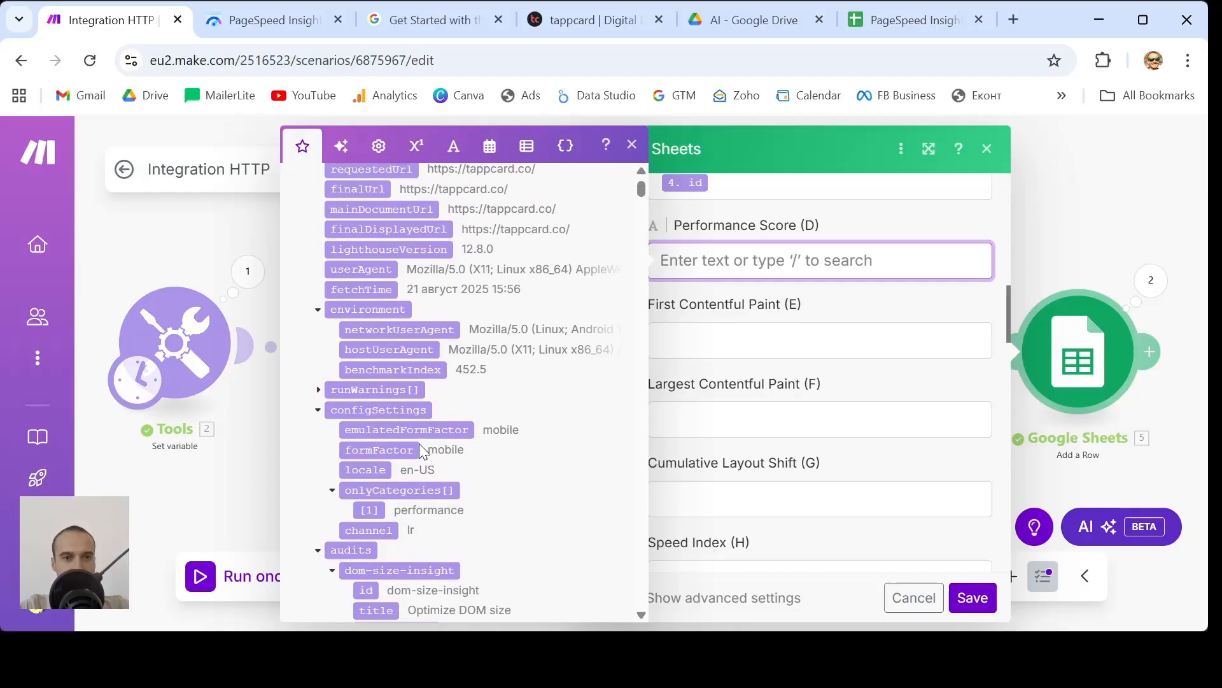
scroll(421, 449, "down", 4)
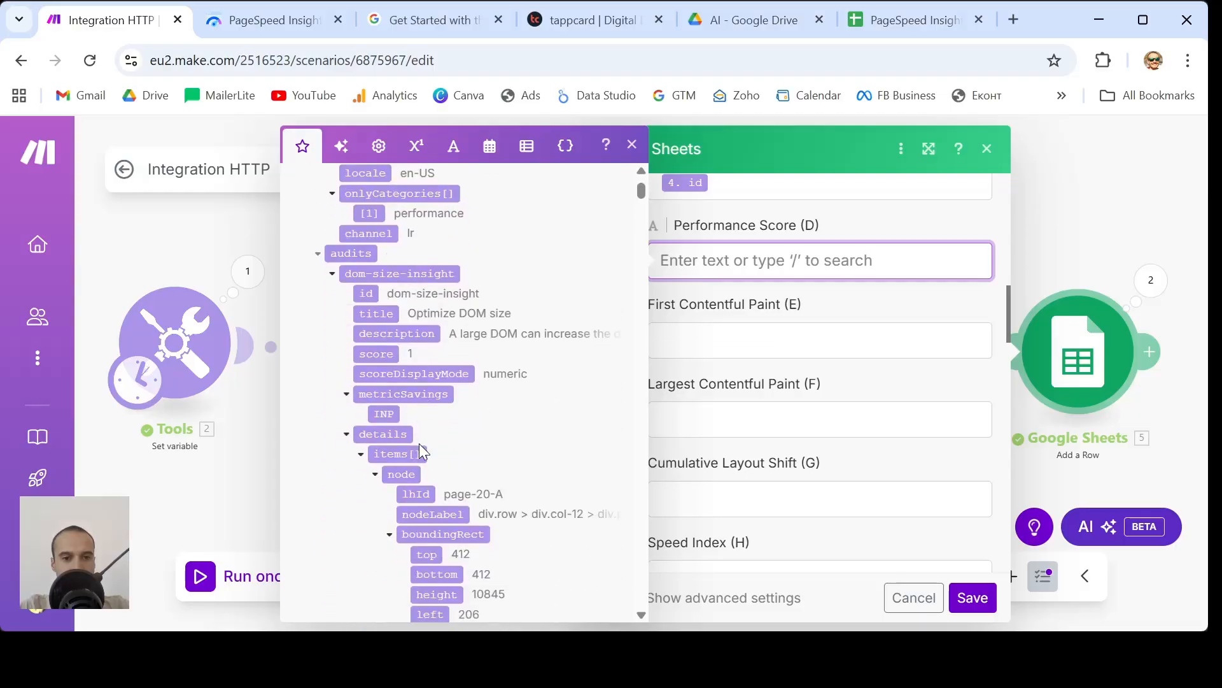
scroll(419, 446, "down", 3)
scroll(419, 444, "up", 4)
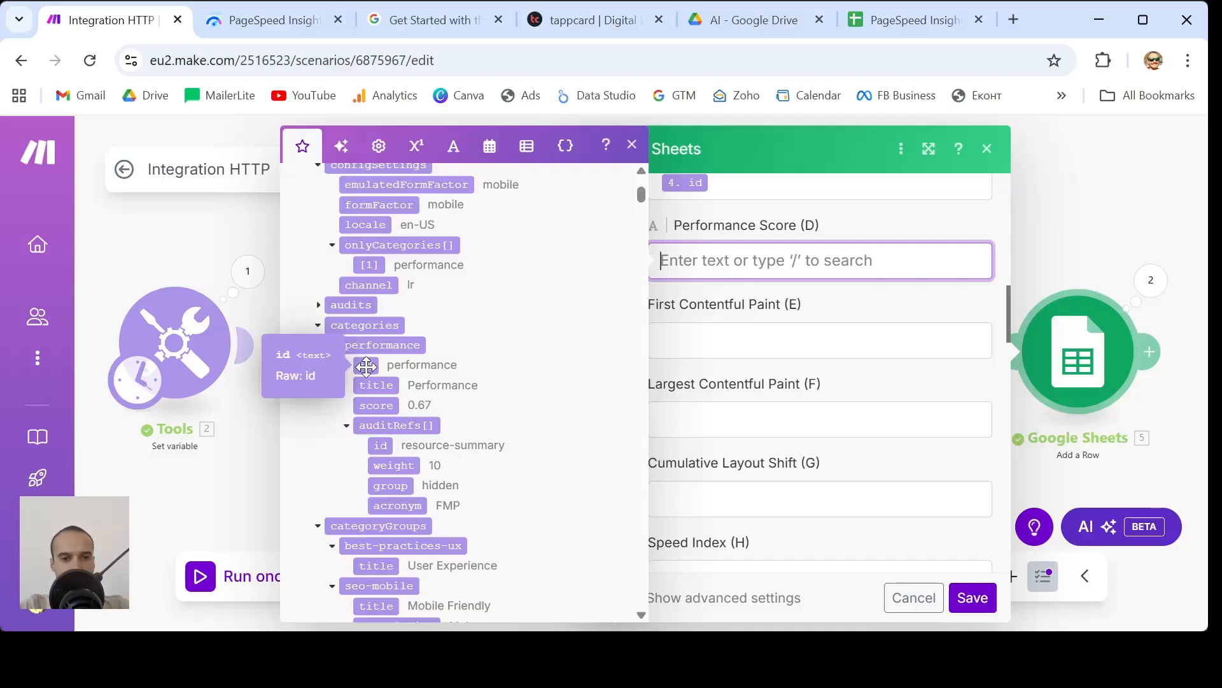
left_click(320, 327)
left_click(321, 327)
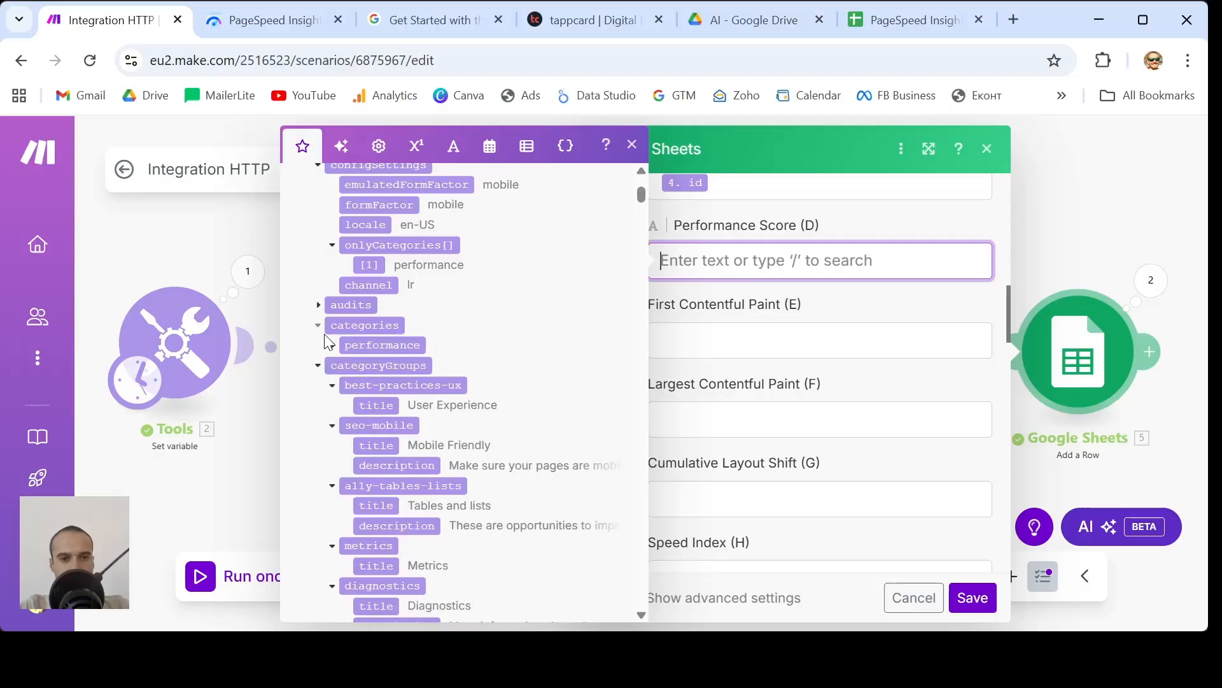
left_click(334, 347)
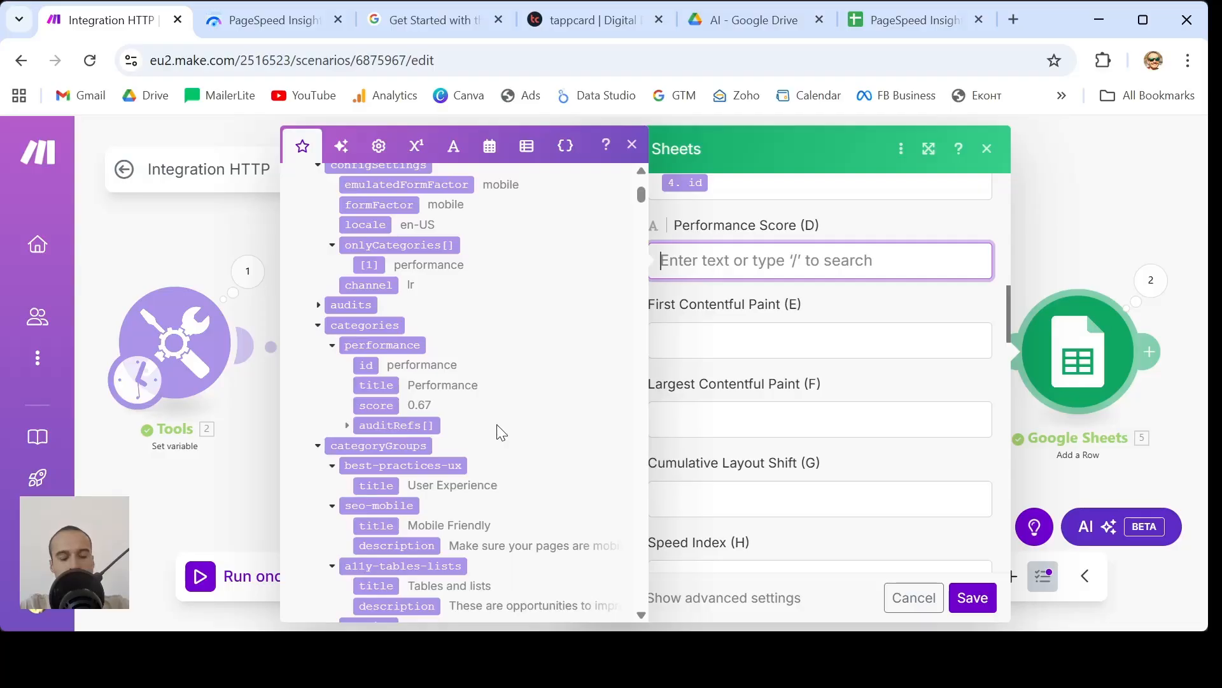
left_click(380, 411)
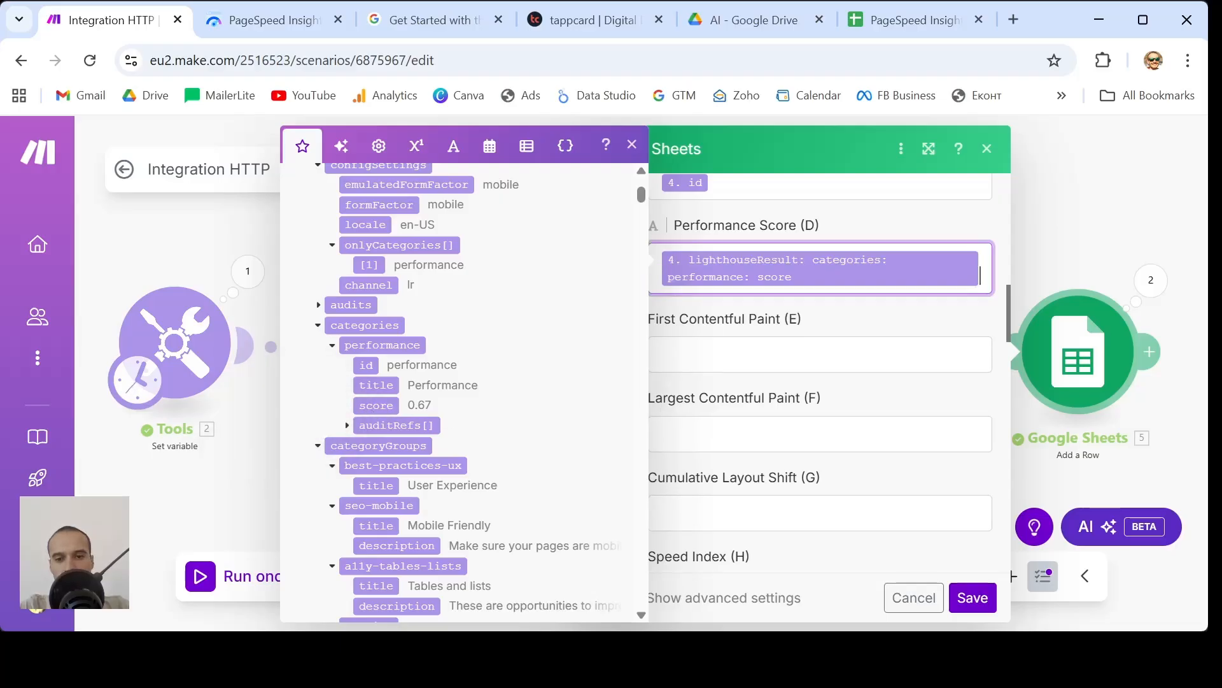
- Check how the performance score is displayed in the PageSpeed Insights desktop report for tappcard.co
key("alt+Tab")
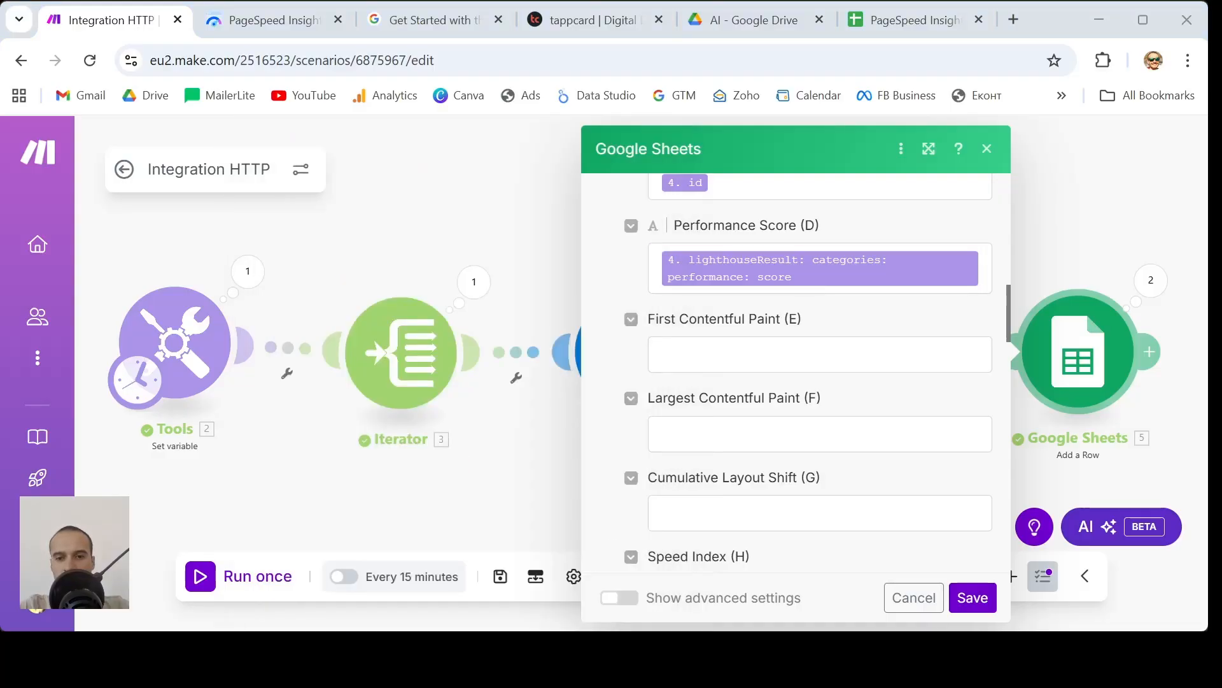
key("alt+Tab")
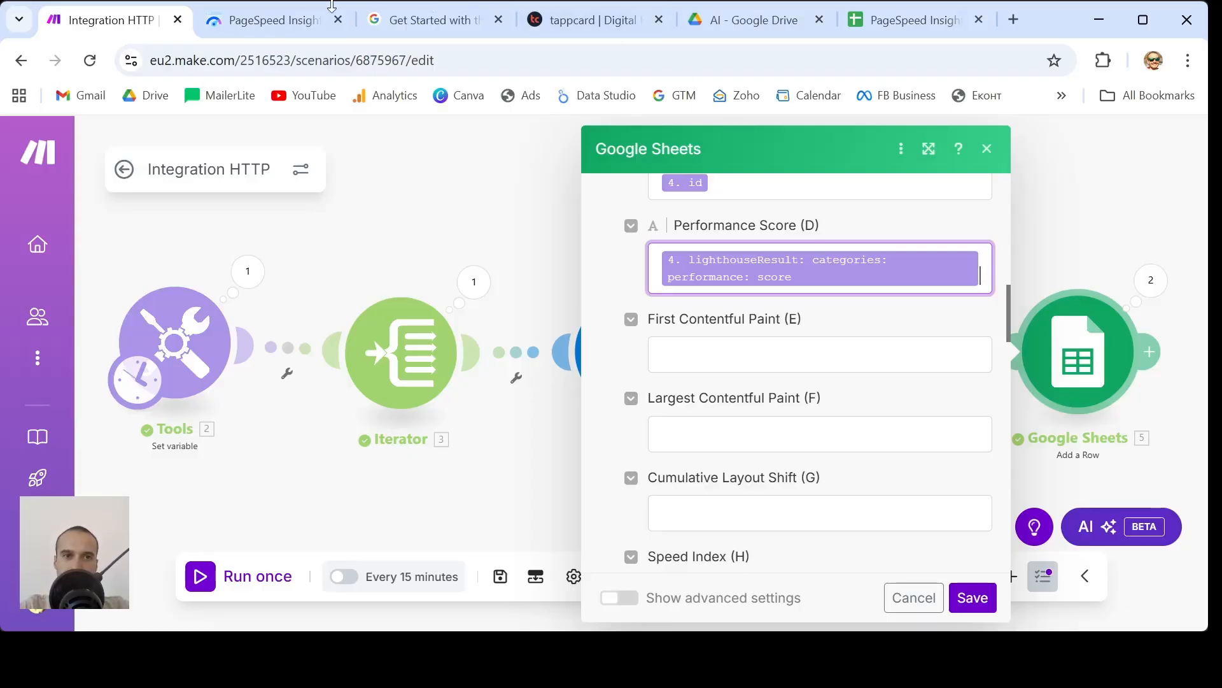
left_click(269, 19)
scroll(353, 363, "up", 5)
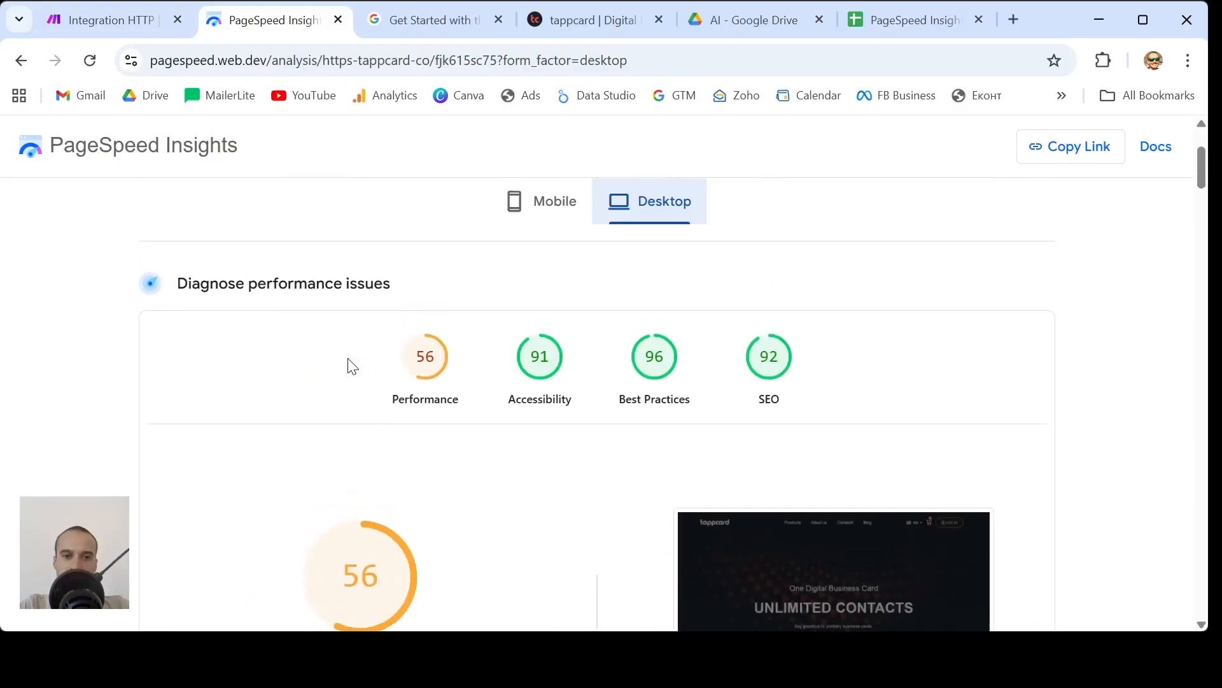
scroll(352, 365, "down", 3)
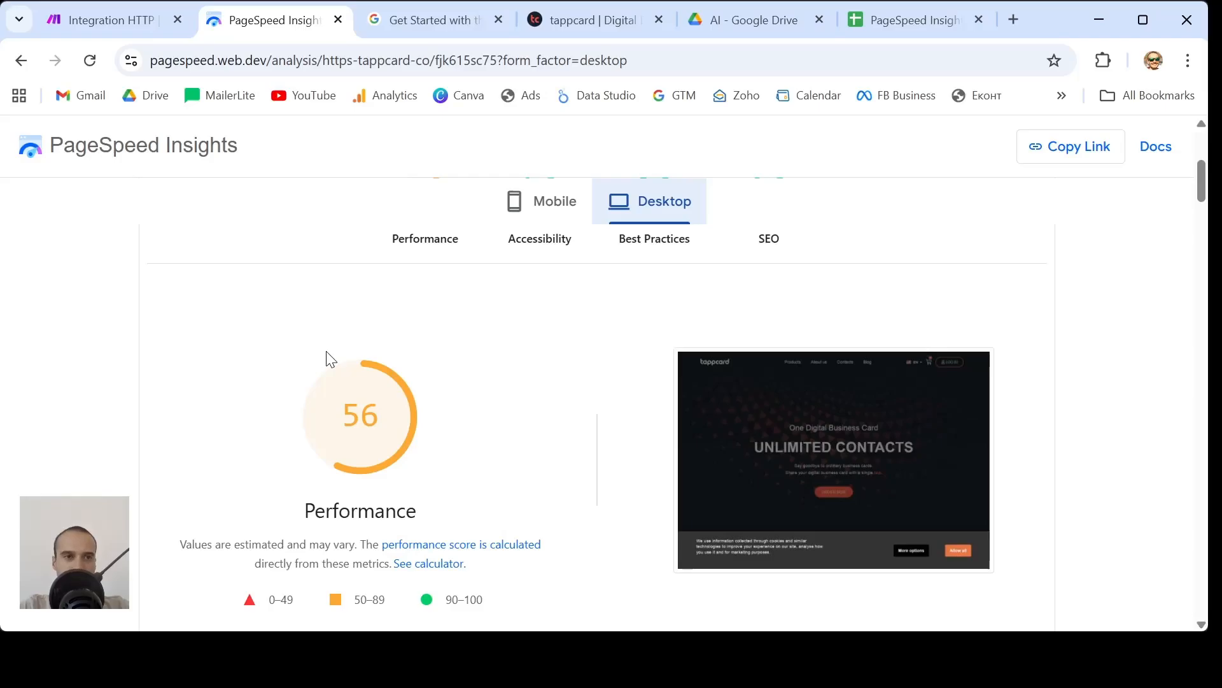
- Back in Make, multiply the mapped Performance Score (D) value by 100 using the math multiplication operator
left_click(86, 22)
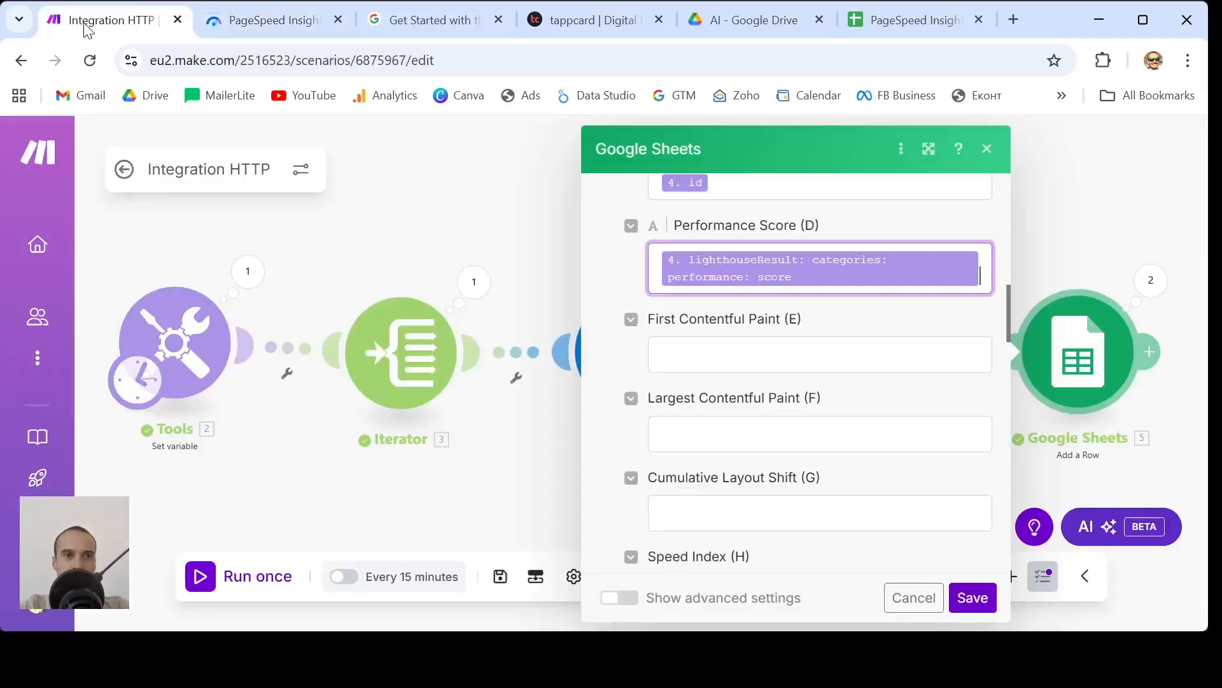
left_click(981, 273)
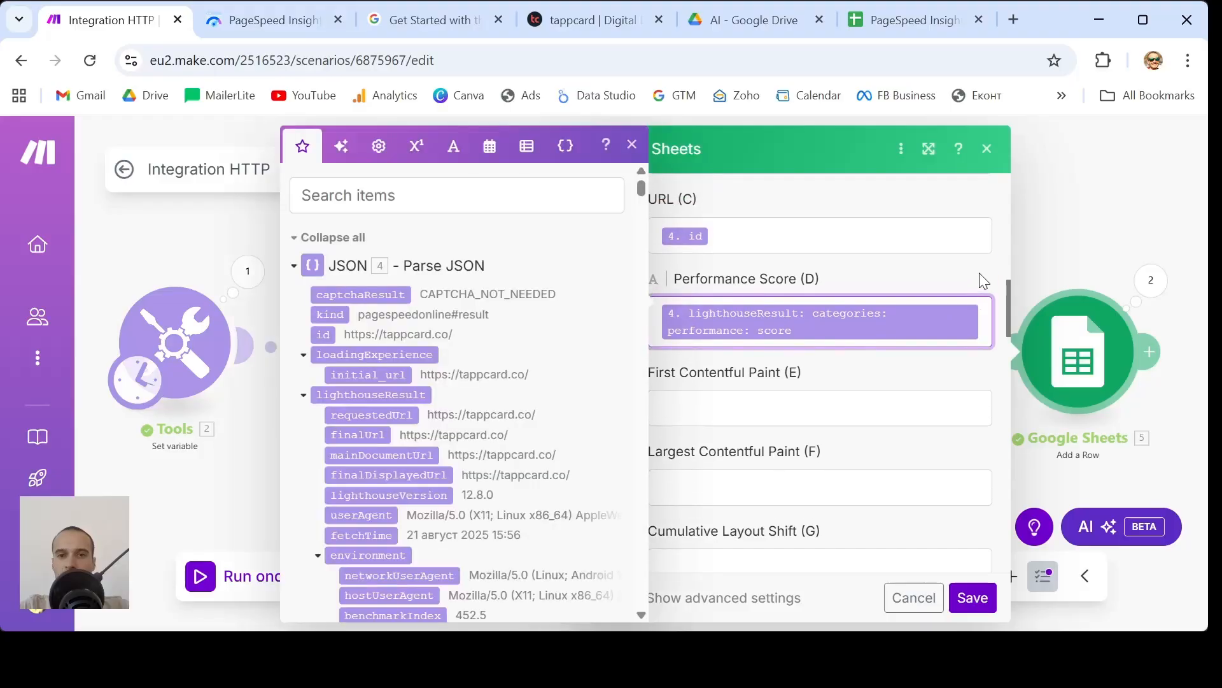
left_click(415, 151)
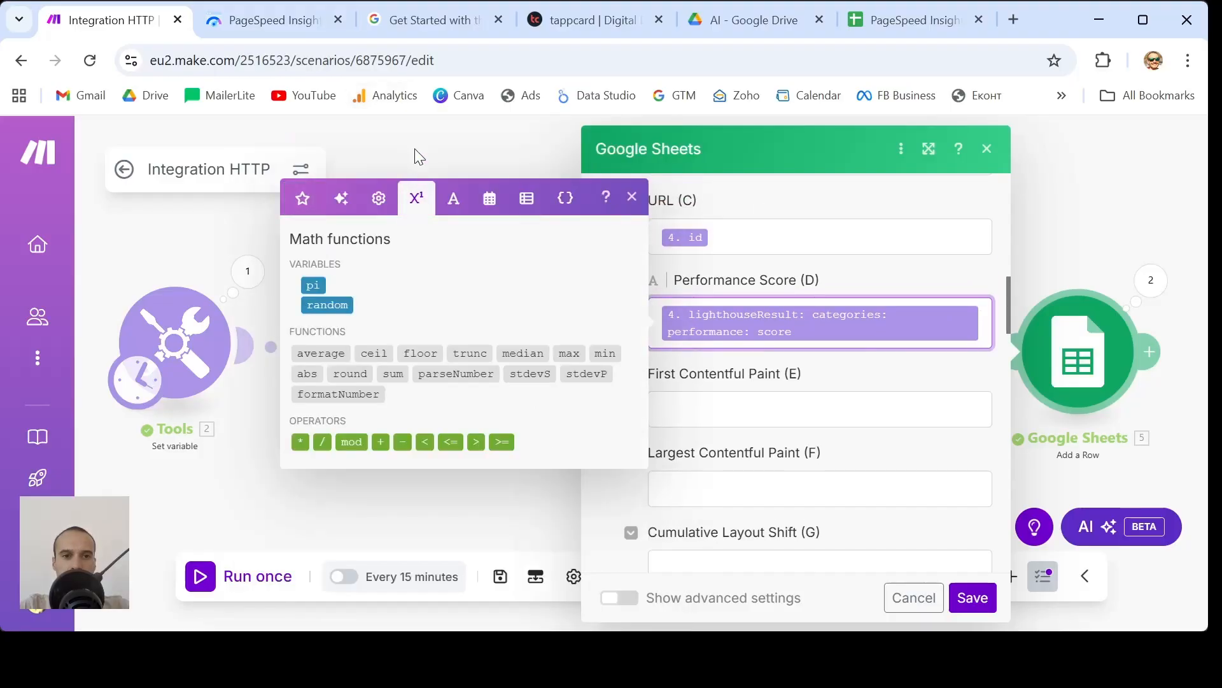
left_click(300, 442)
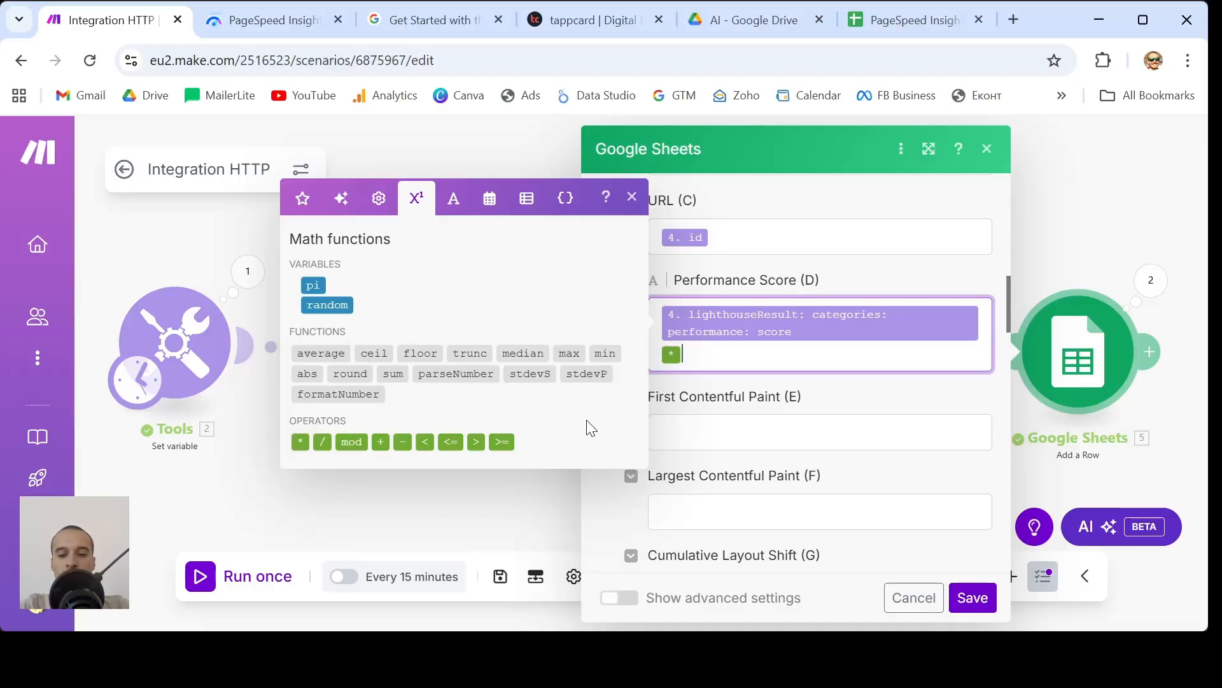
left_click(939, 410)
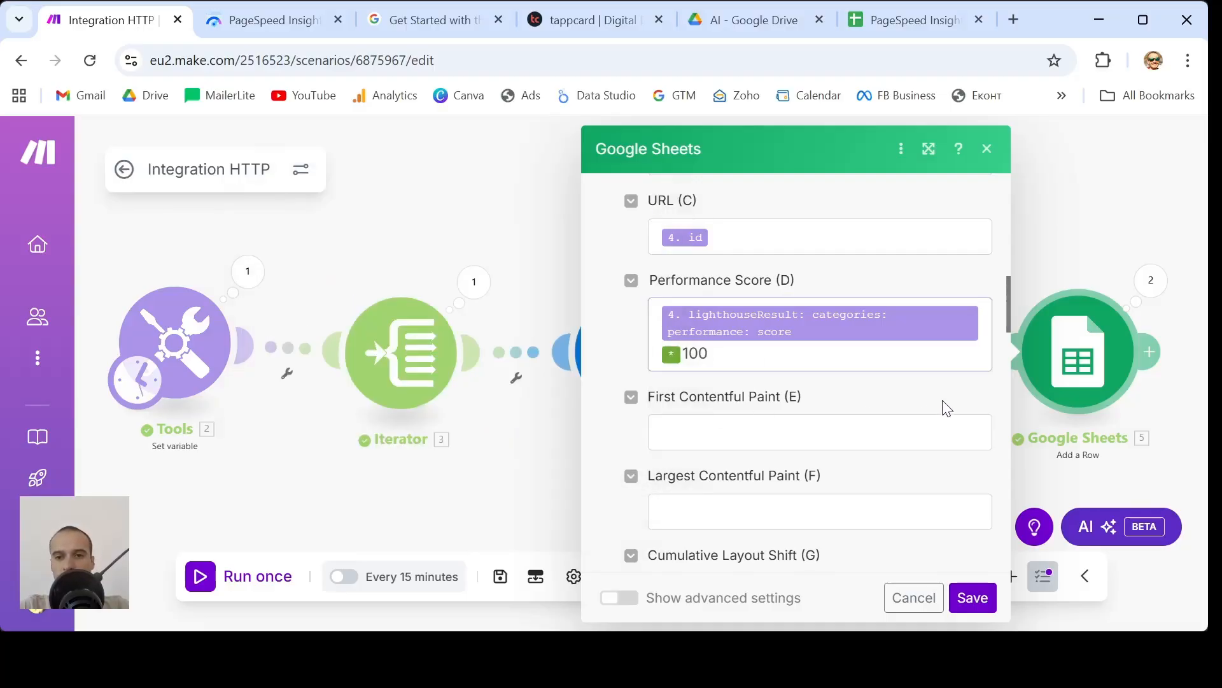
- Select the First Contentful Paint (E) field for mapping and expand the audits collection in the parsed JSON items
scroll(946, 408, "down", 1)
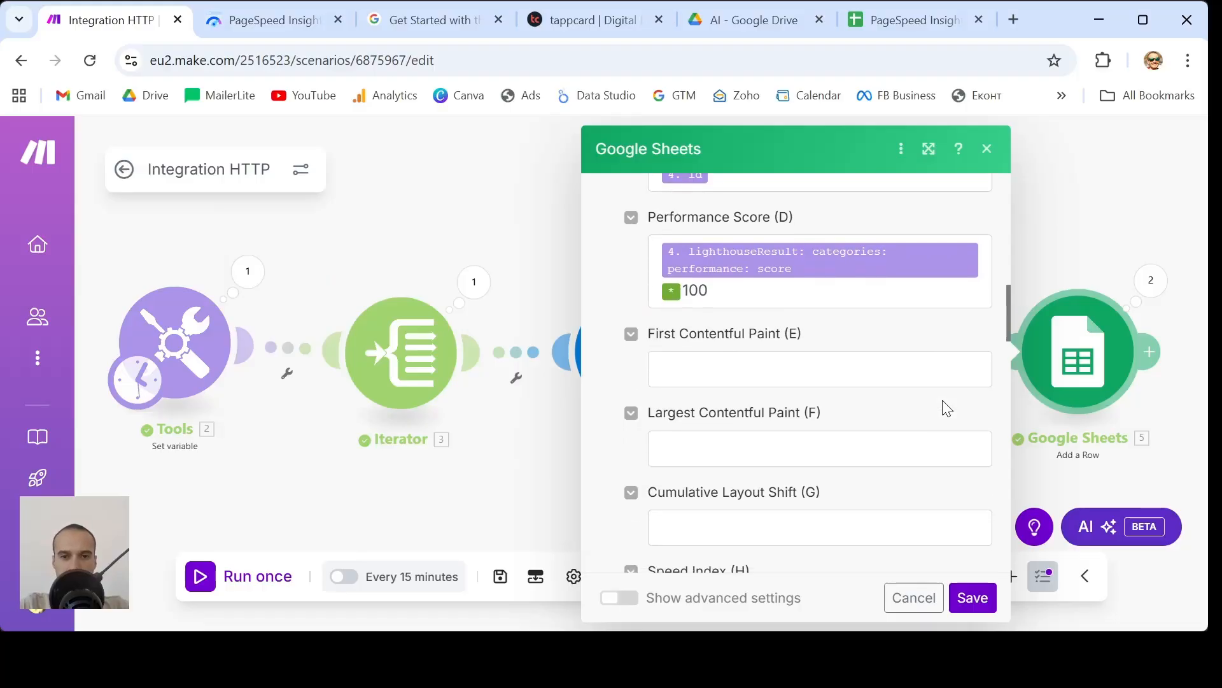
left_click(739, 378)
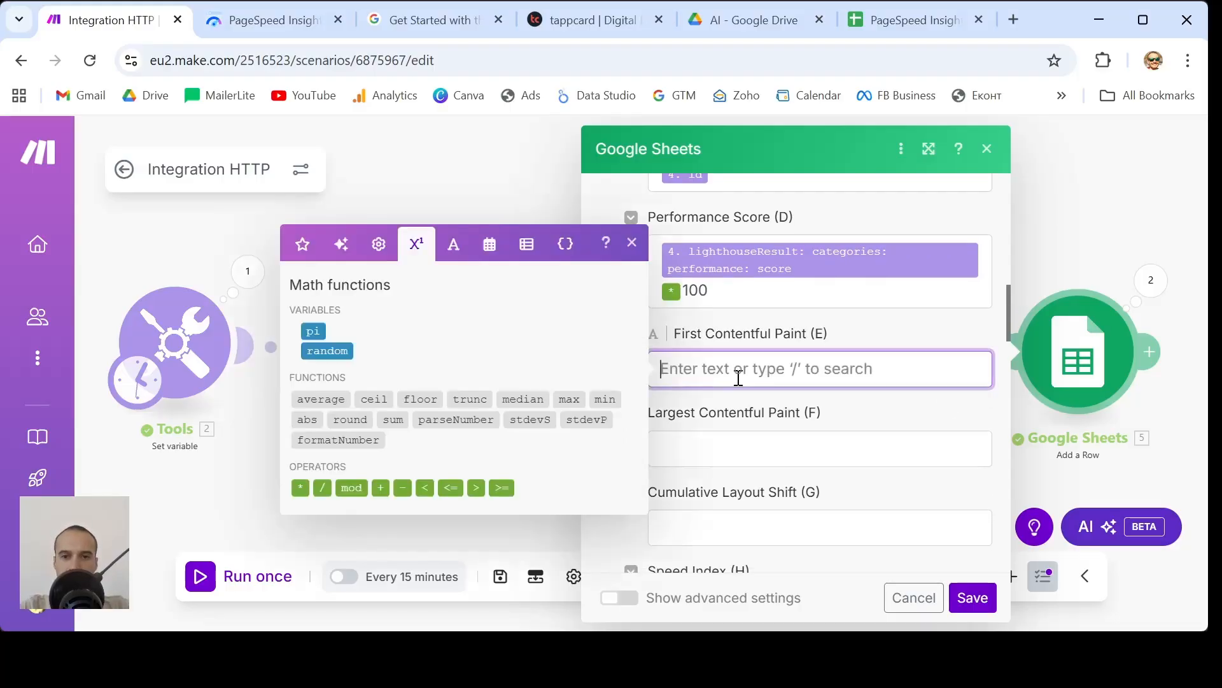
left_click(301, 249)
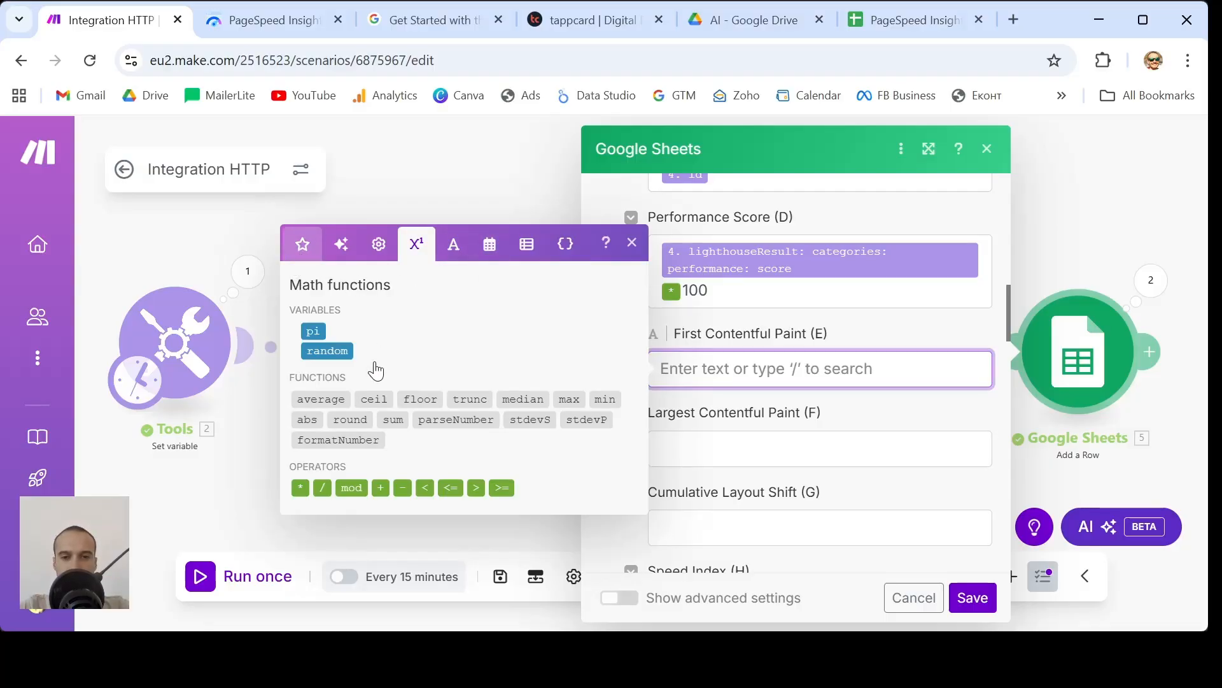
scroll(375, 361, "down", 2)
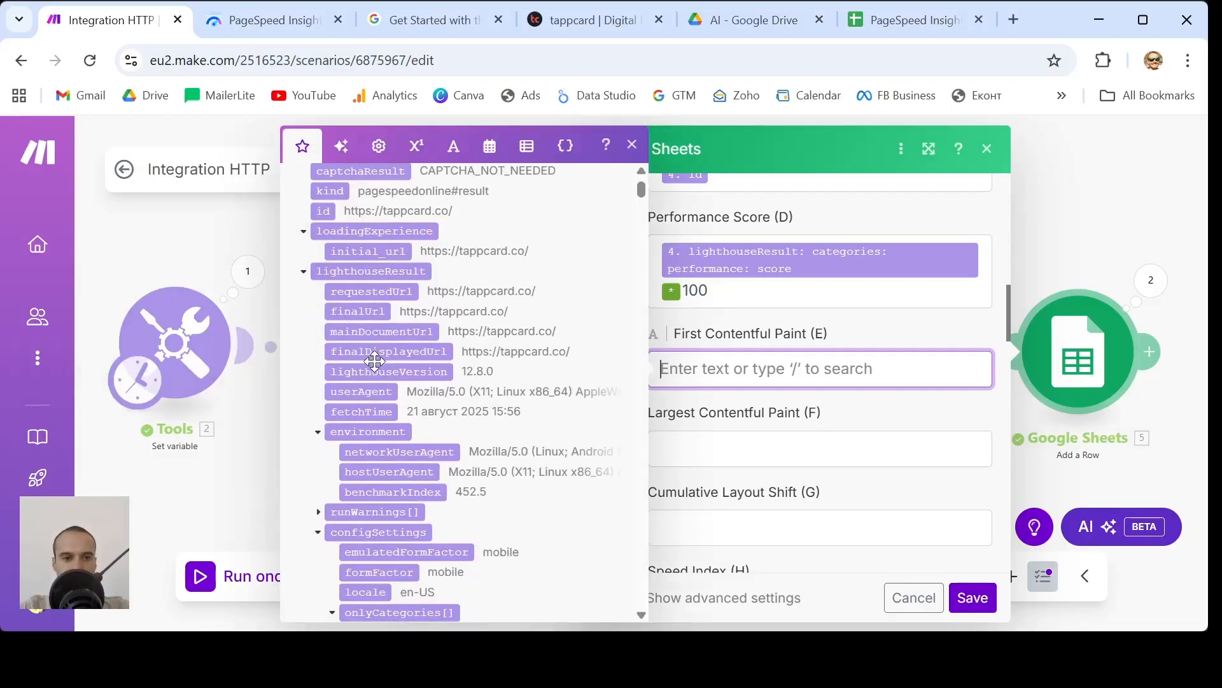
scroll(342, 440, "down", 3)
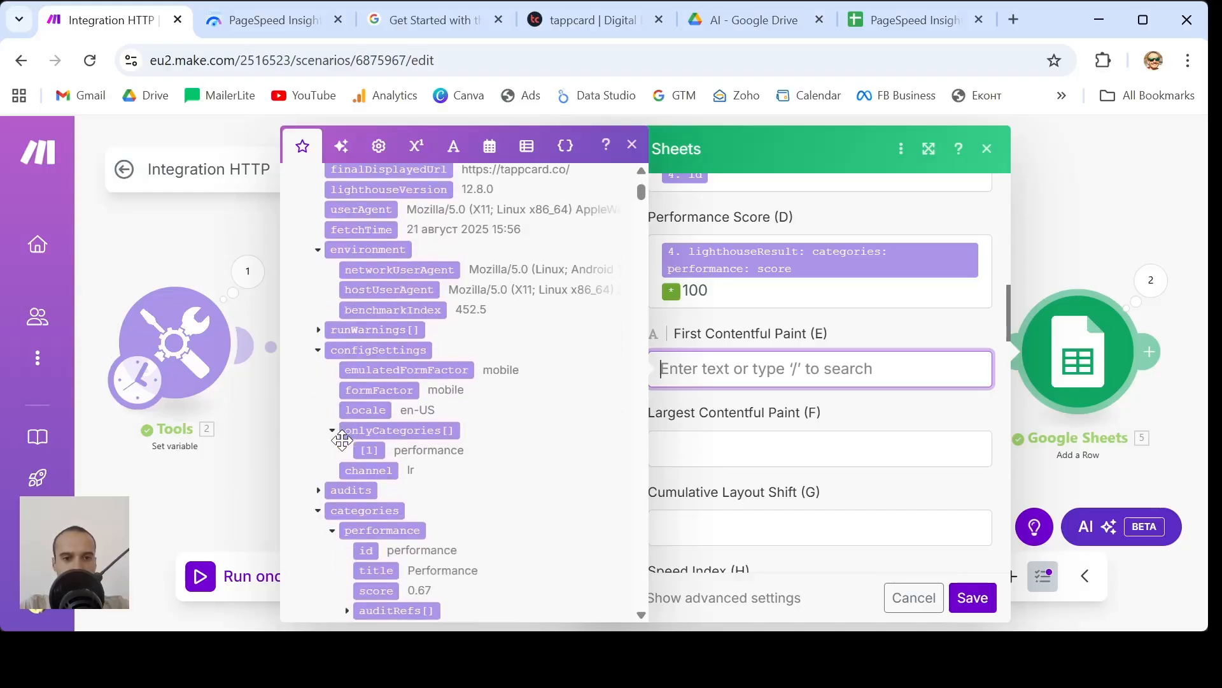
scroll(341, 440, "down", 2)
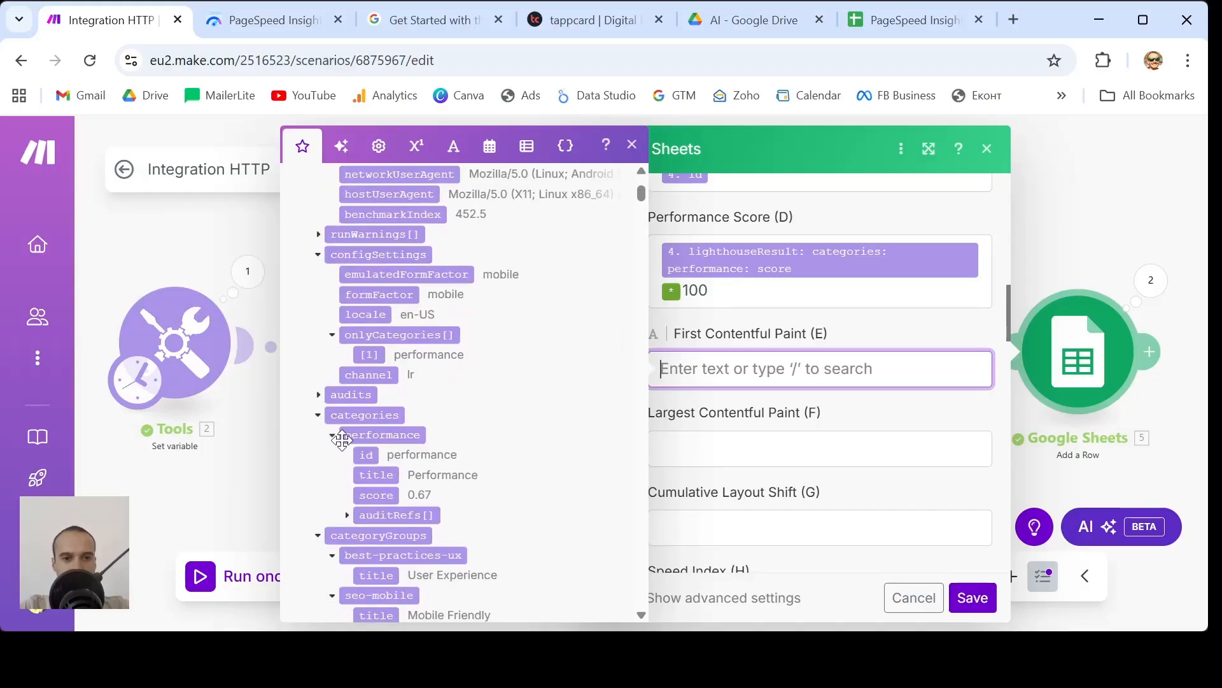
left_click(320, 399)
- Map Largest Contentful Paint (F) to the displayValue of the largest-contentful-paint audit in the parsed JSON
scroll(409, 410, "down", 2)
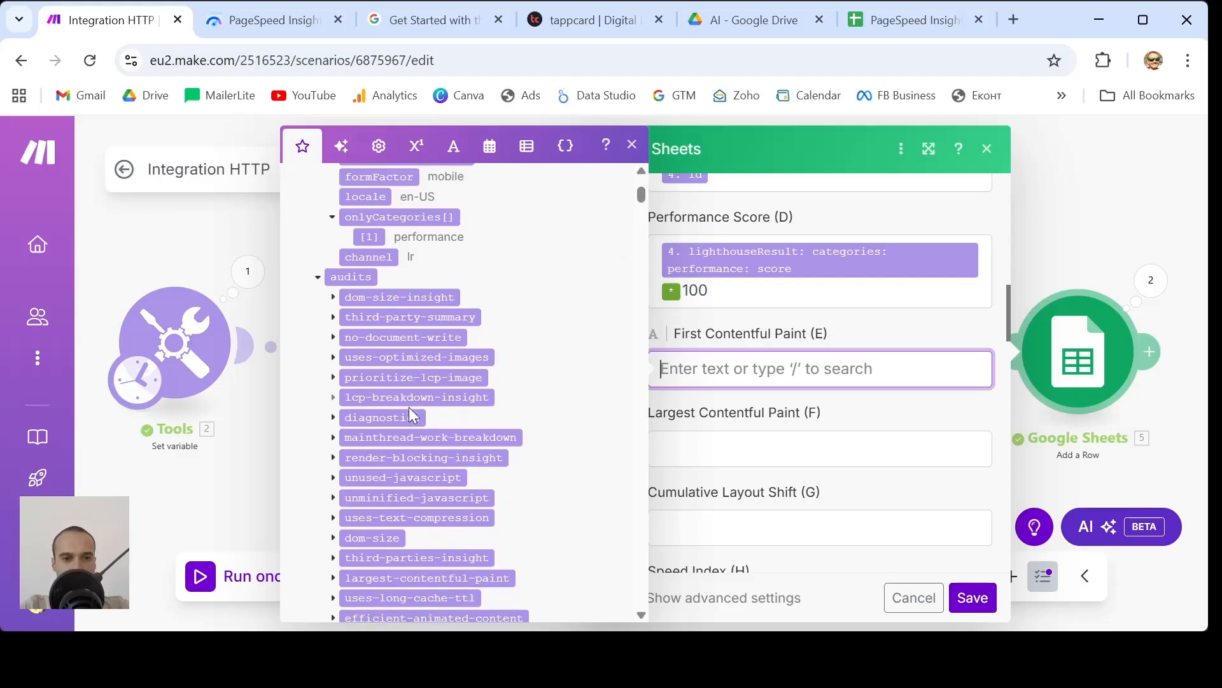
scroll(411, 416, "down", 1)
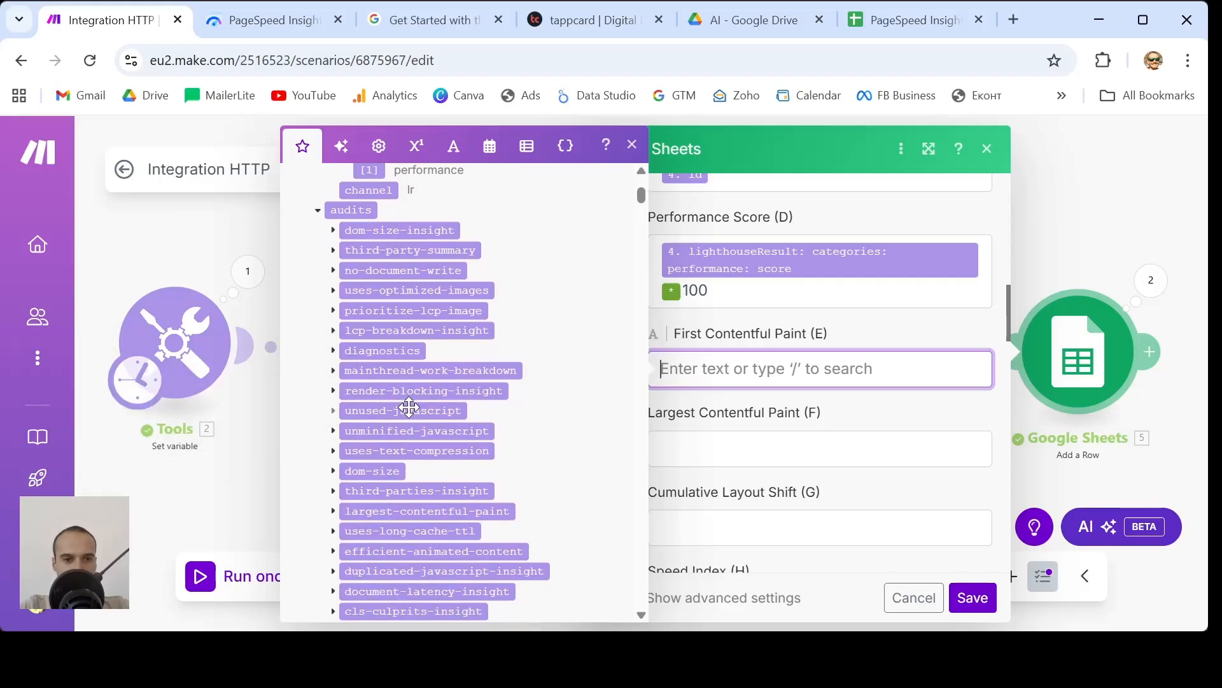
scroll(409, 406, "down", 1)
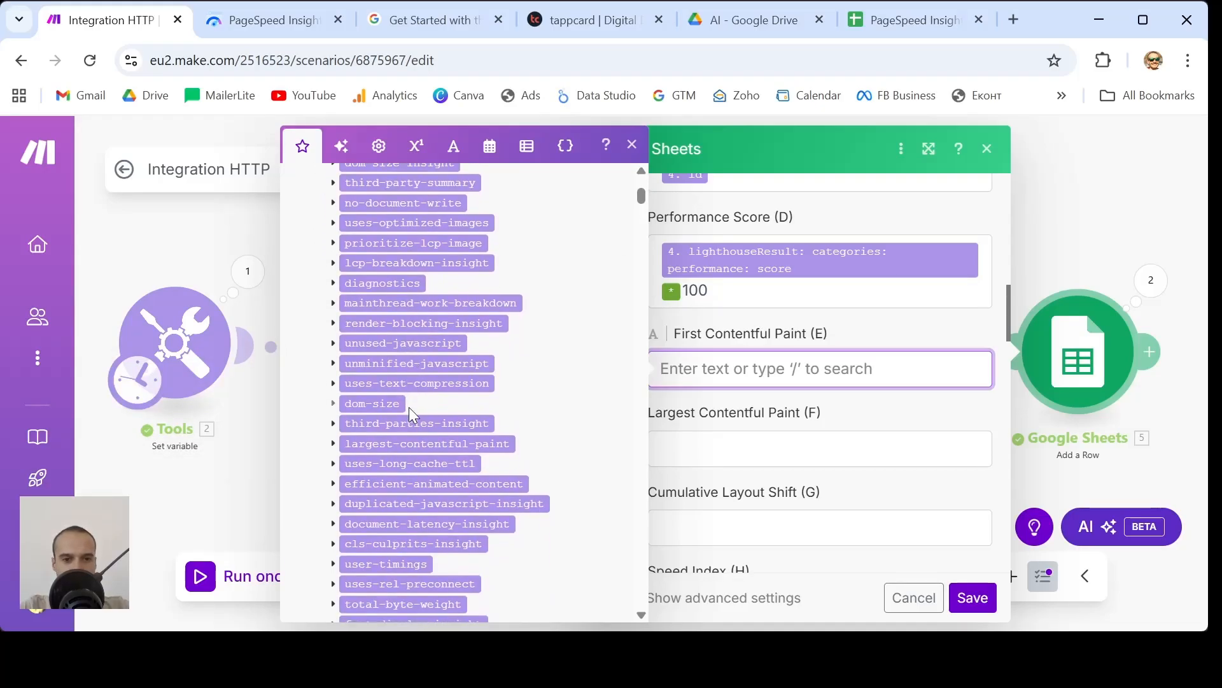
scroll(409, 406, "up", 1)
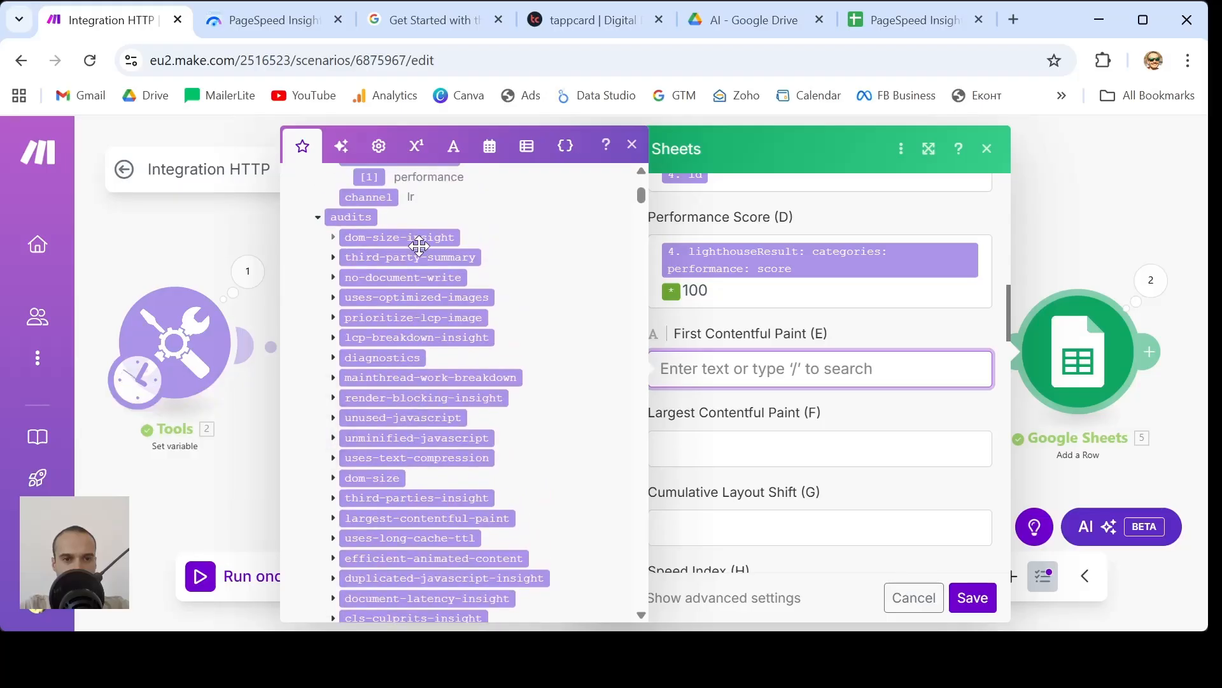
scroll(382, 401, "down", 2)
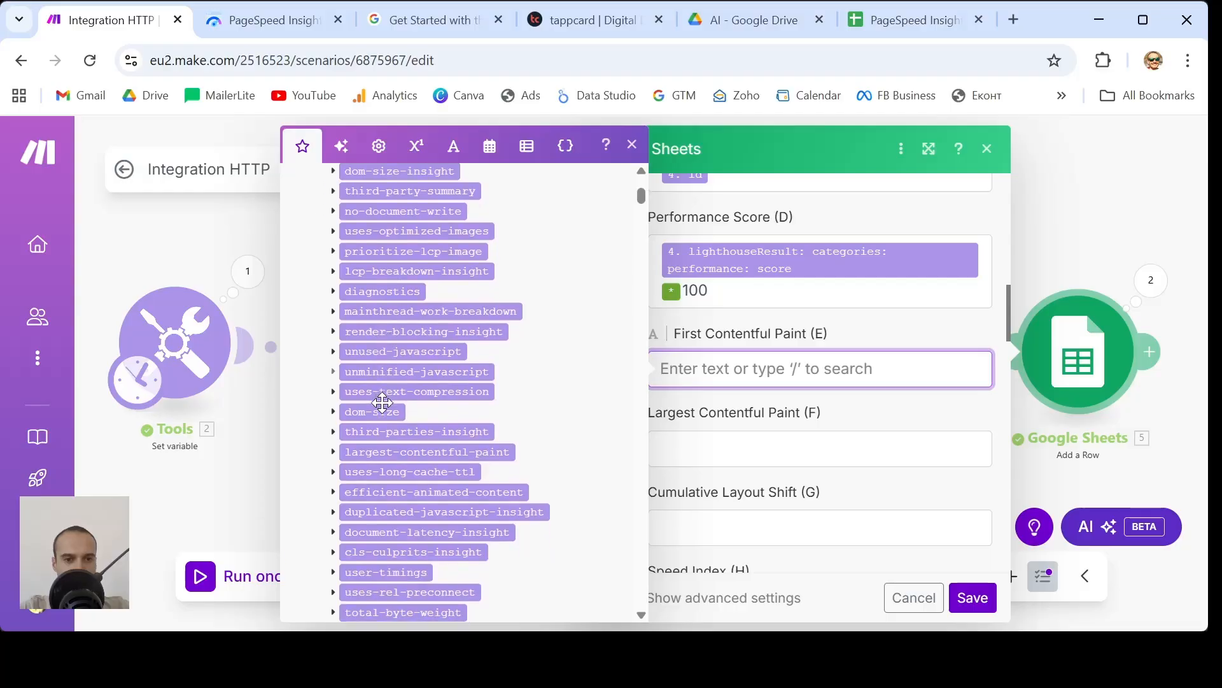
mouse_move(382, 402)
left_mouse_down()
mouse_move(702, 459)
mouse_move(650, 434)
mouse_move(443, 404)
left_mouse_up()
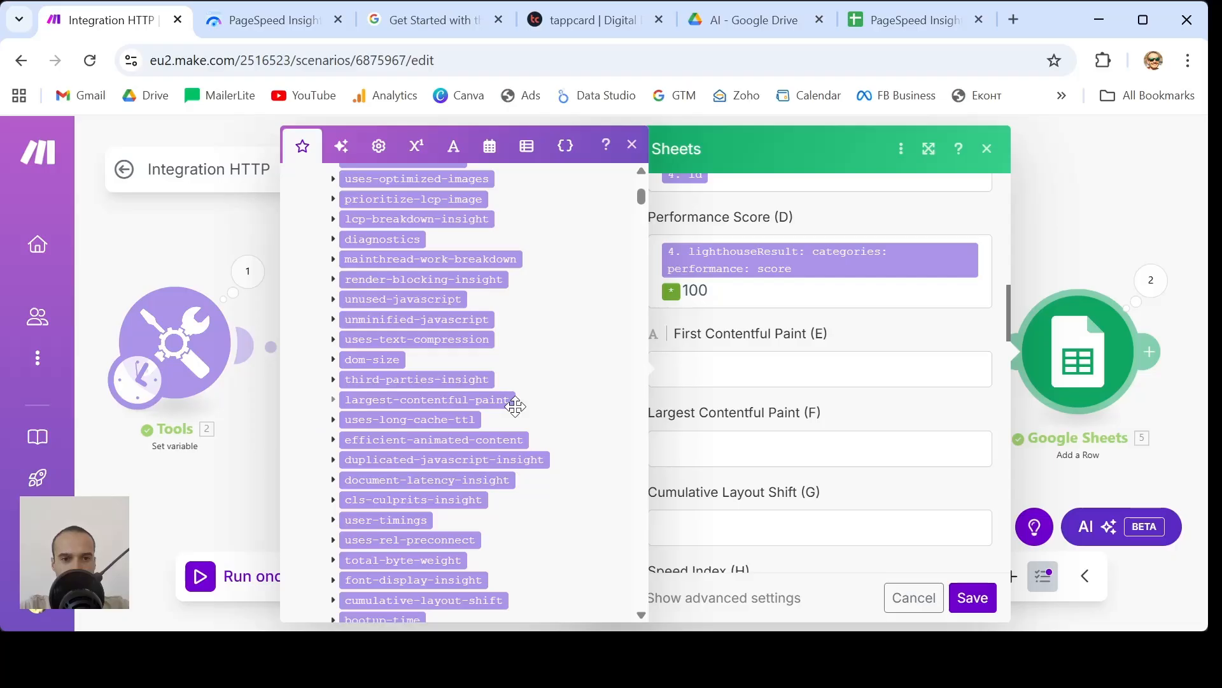
left_click(331, 402)
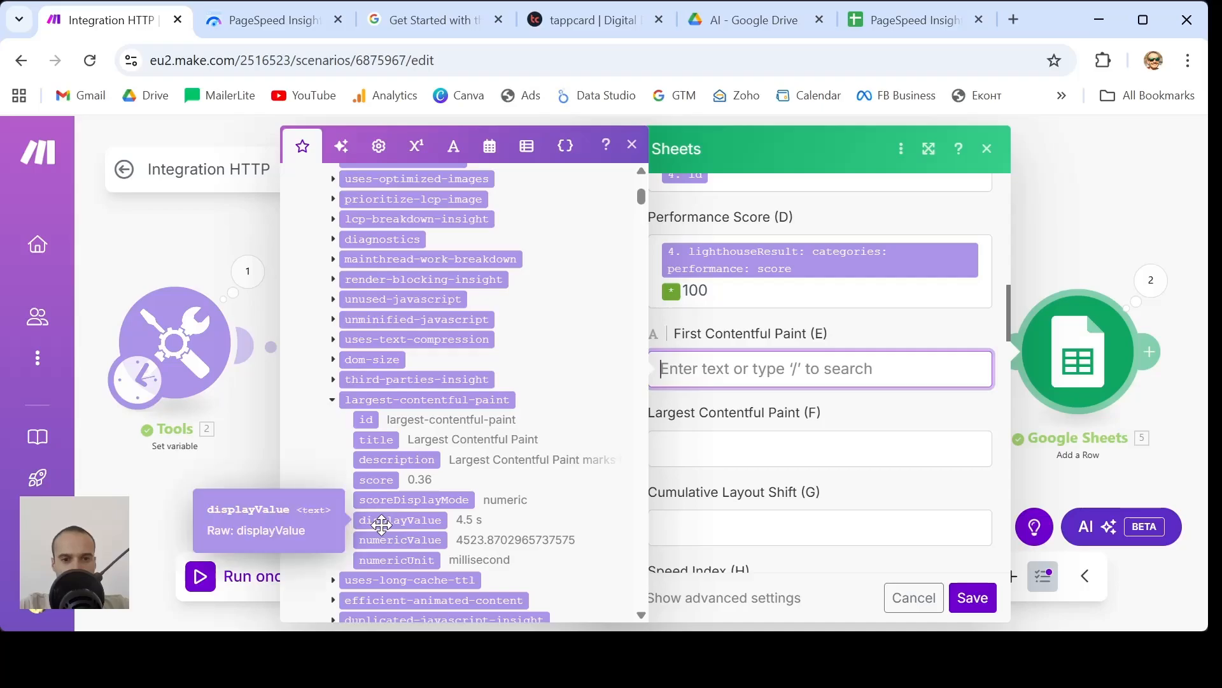
mouse_move(382, 524)
left_mouse_down()
mouse_move(579, 501)
mouse_move(727, 456)
left_mouse_up()
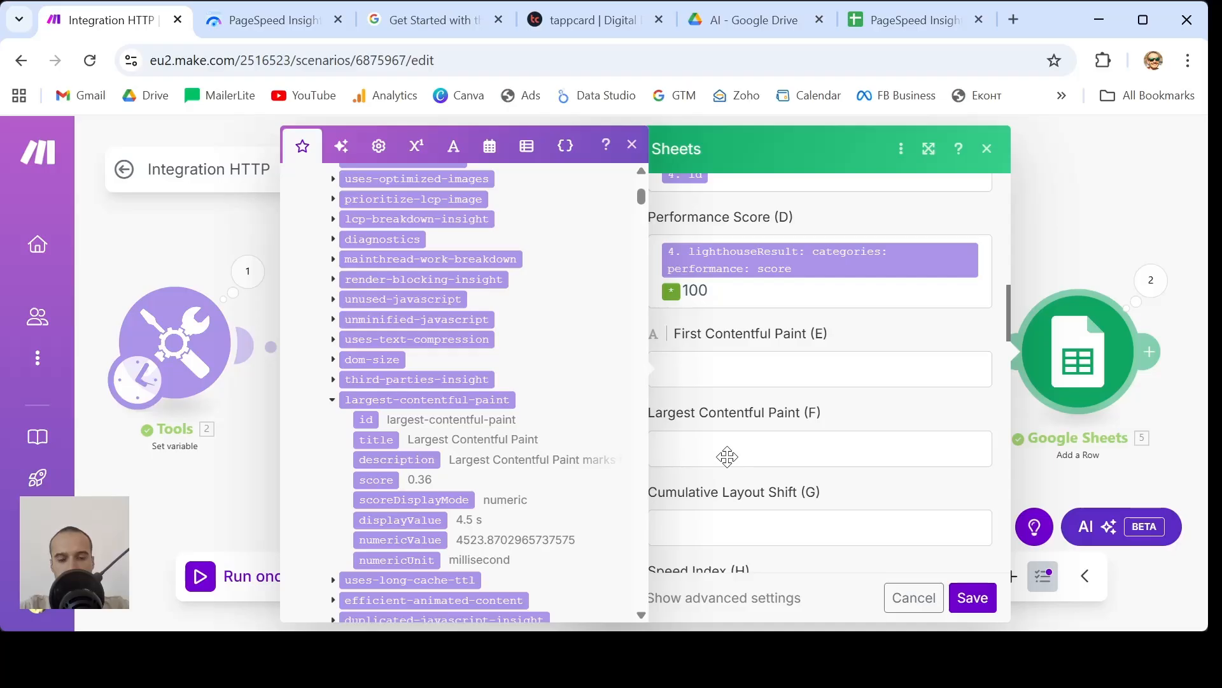
left_click(727, 457)
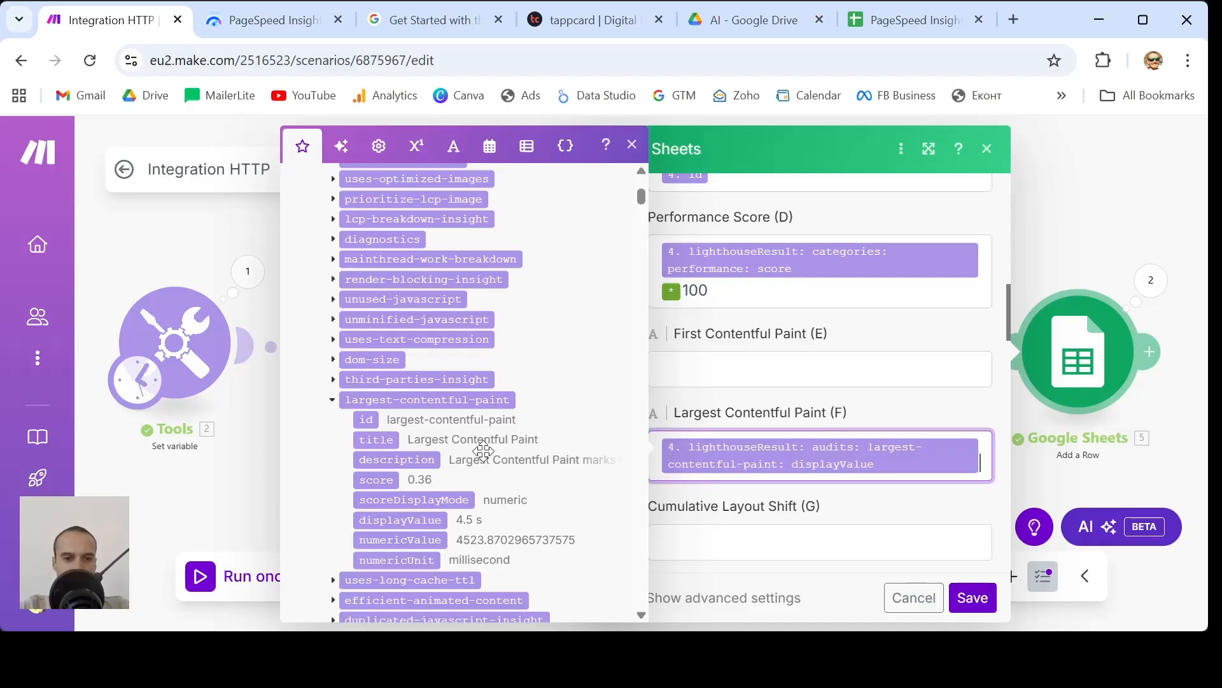
- Map First Contentful Paint (E) to the displayValue of the first-contentful-paint audit
scroll(483, 451, "down", 3)
scroll(484, 450, "down", 2)
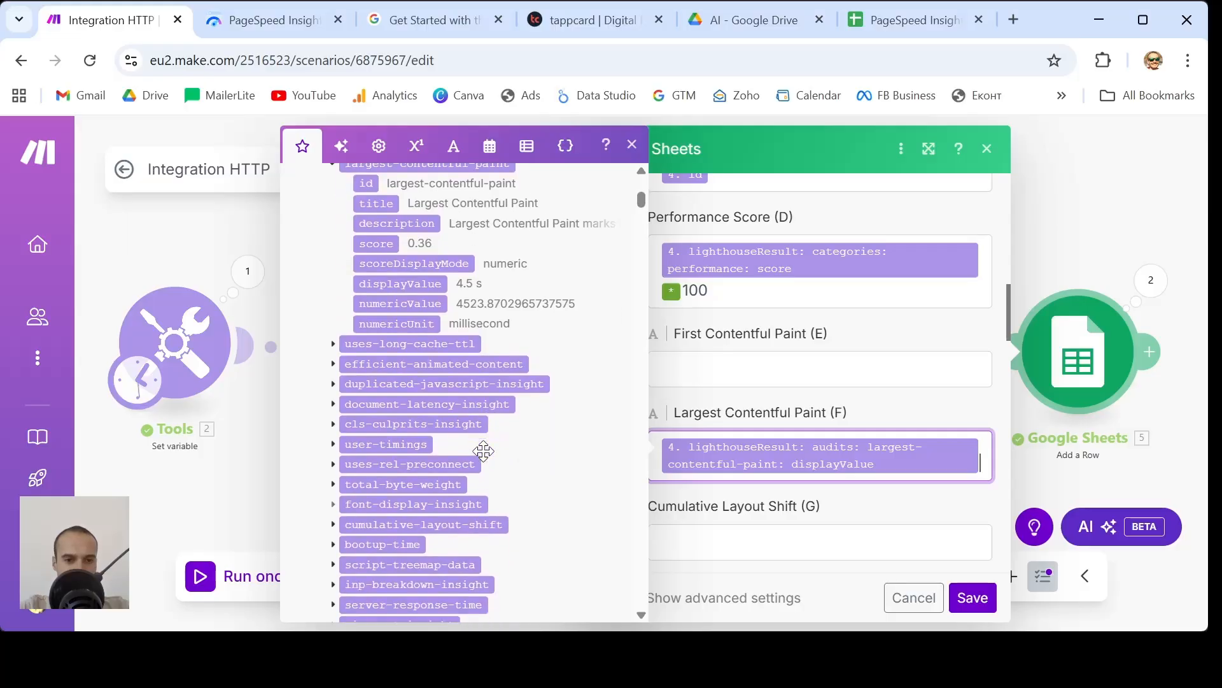
scroll(483, 451, "down", 3)
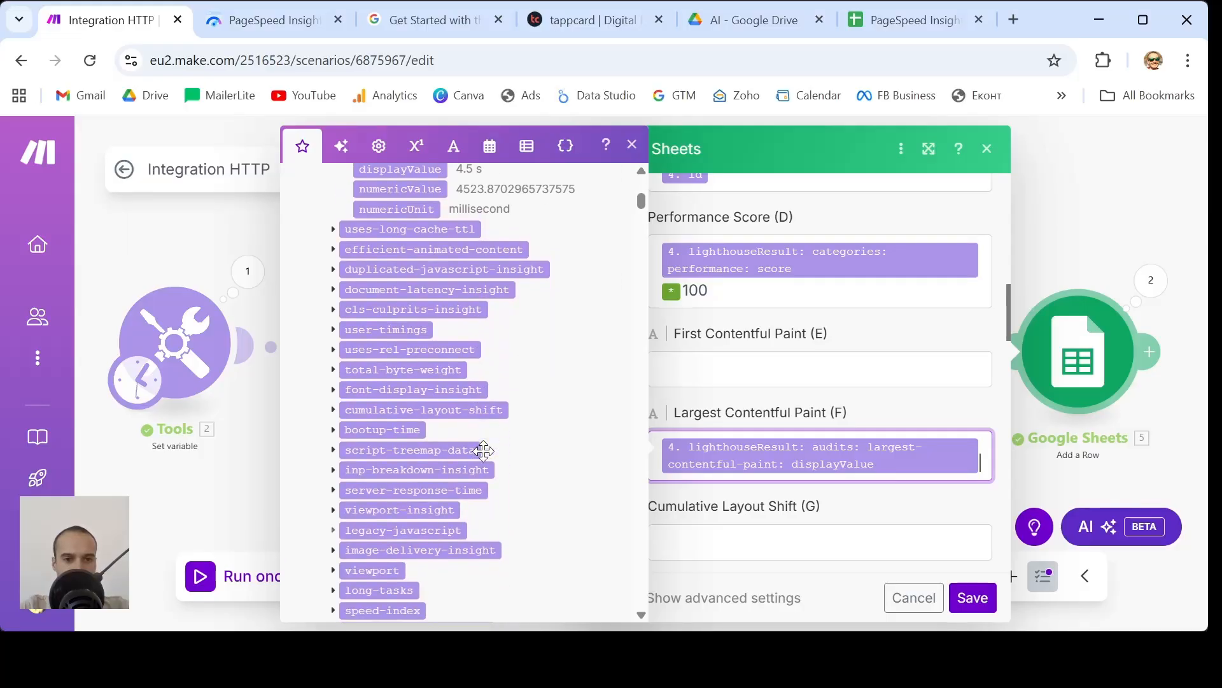
scroll(483, 451, "down", 1)
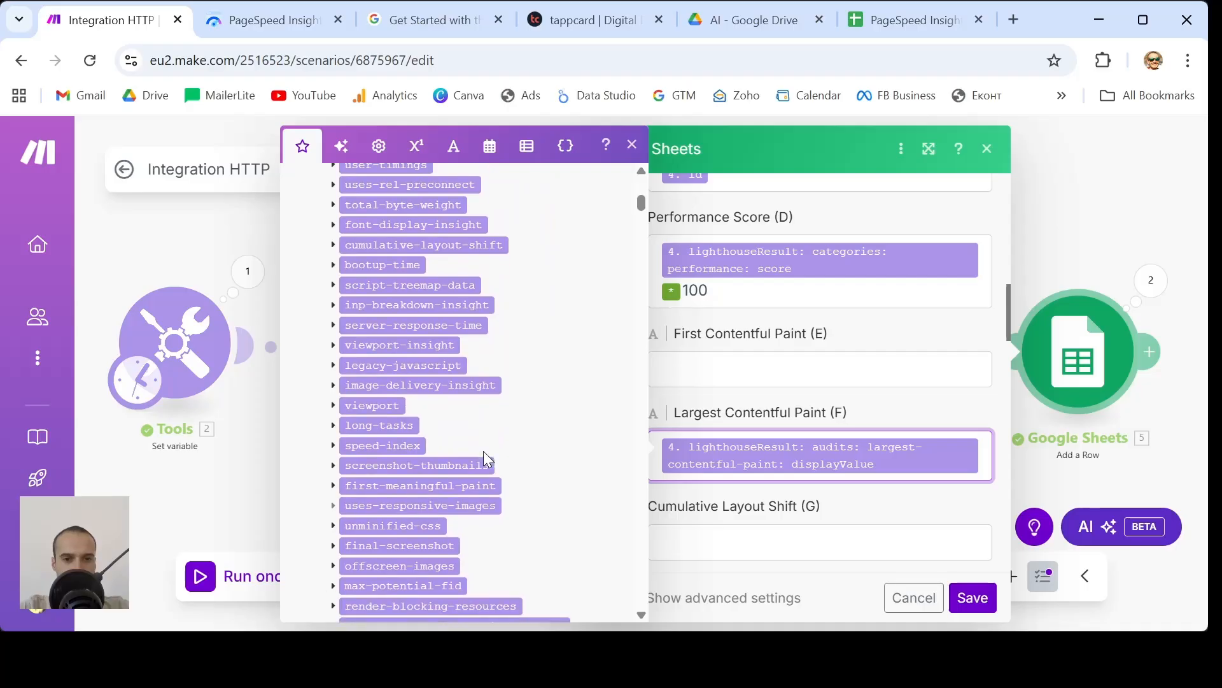
scroll(483, 451, "down", 2)
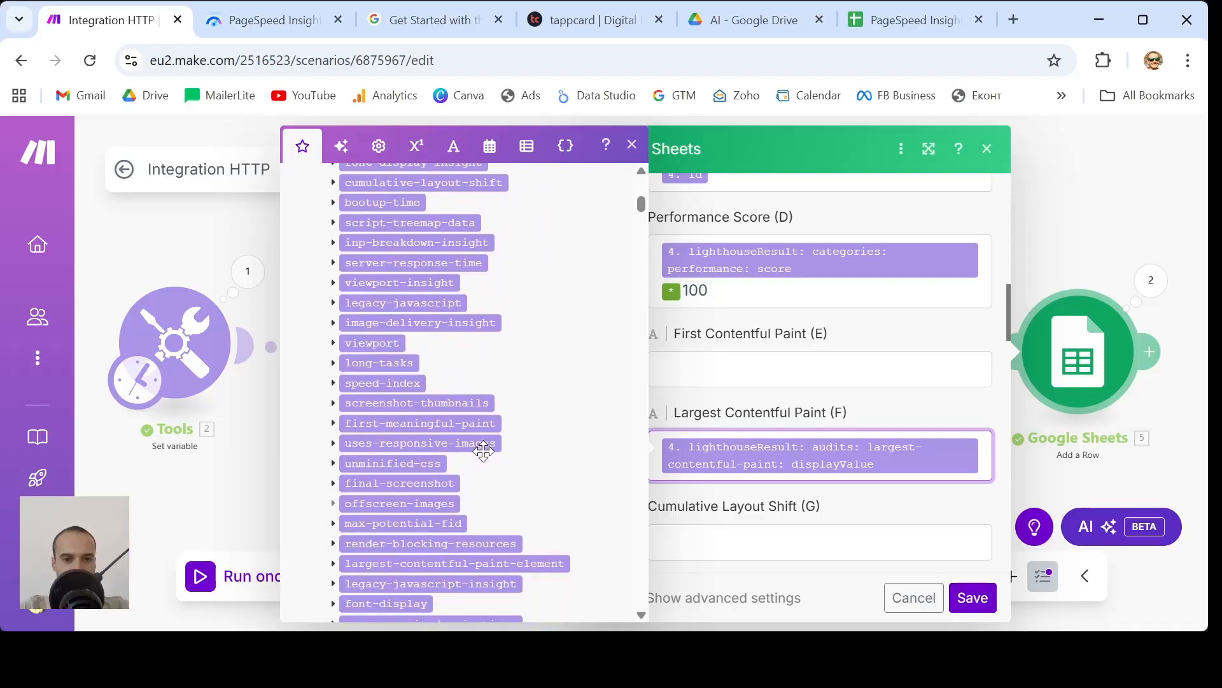
scroll(483, 451, "down", 4)
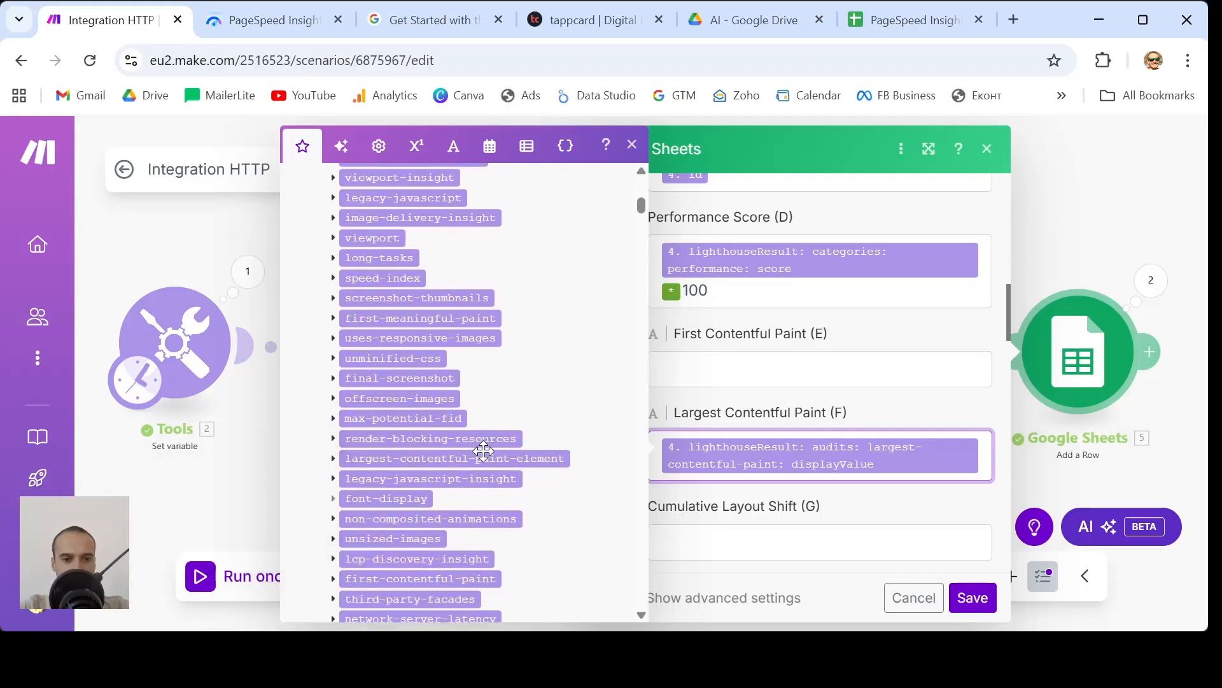
scroll(483, 451, "down", 1)
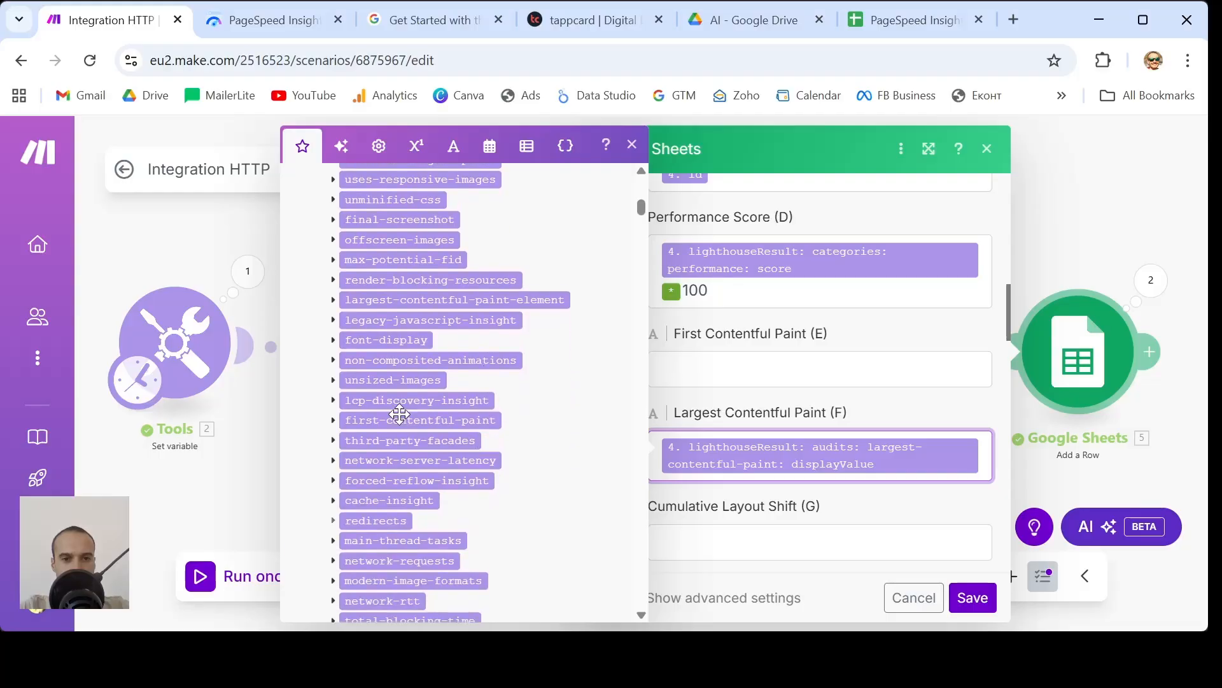
left_click(333, 421)
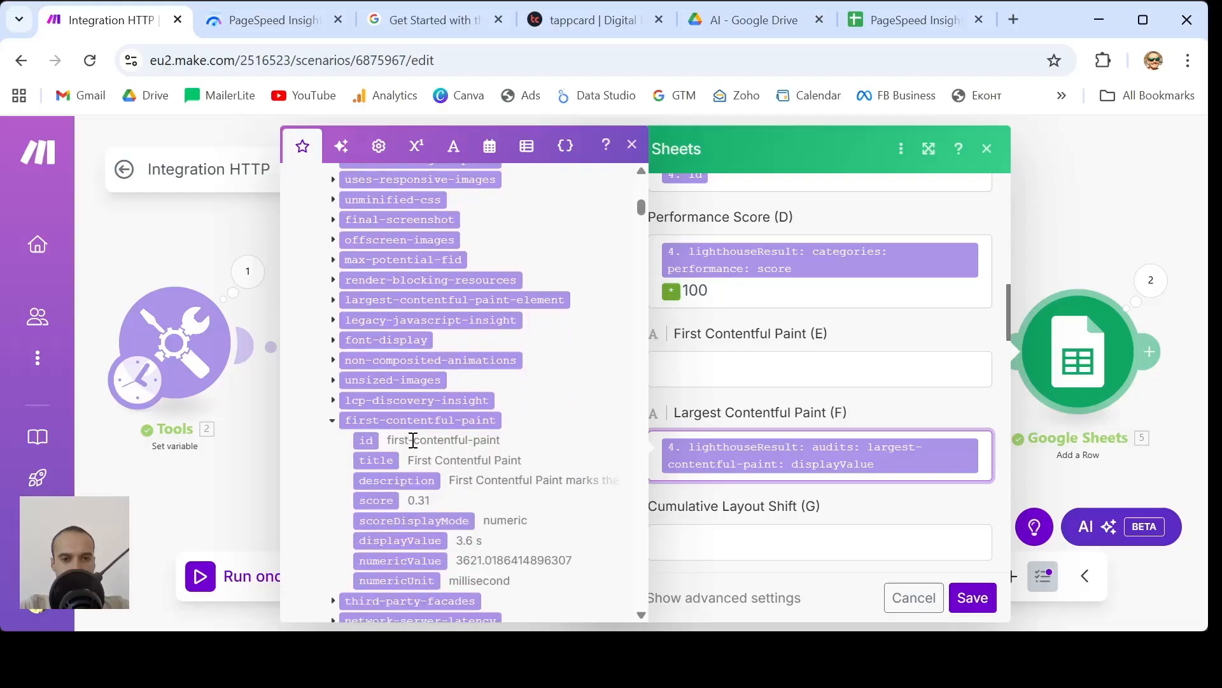
mouse_move(396, 545)
left_mouse_down()
mouse_move(505, 525)
mouse_move(689, 430)
mouse_move(764, 378)
mouse_move(761, 368)
left_mouse_up()
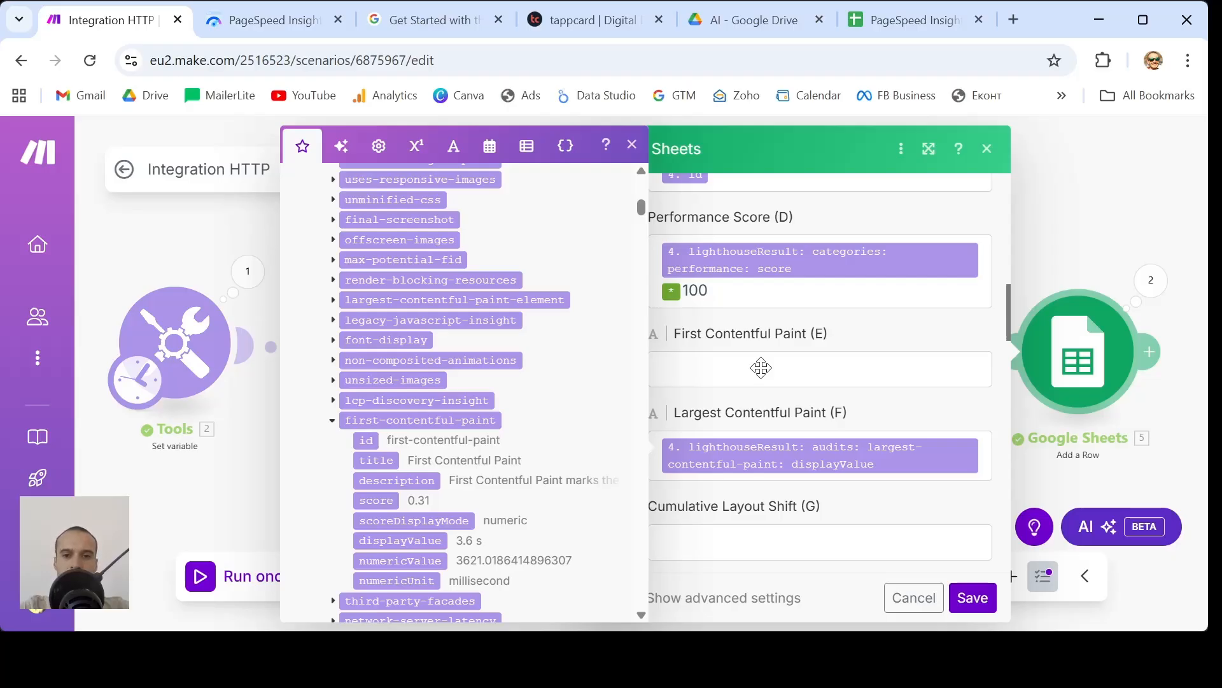
left_click(761, 368)
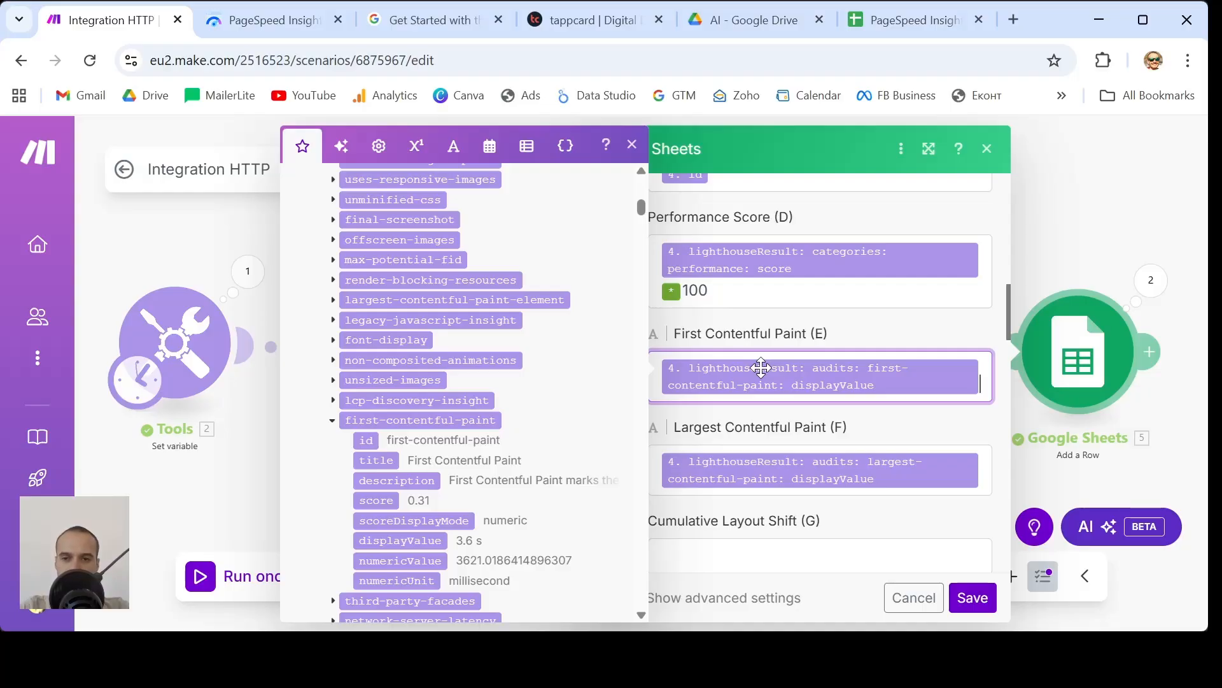
- Inspect the layout-shifts audit in the parsed JSON for a value suitable for Cumulative Layout Shift (G)
scroll(761, 368, "down", 3)
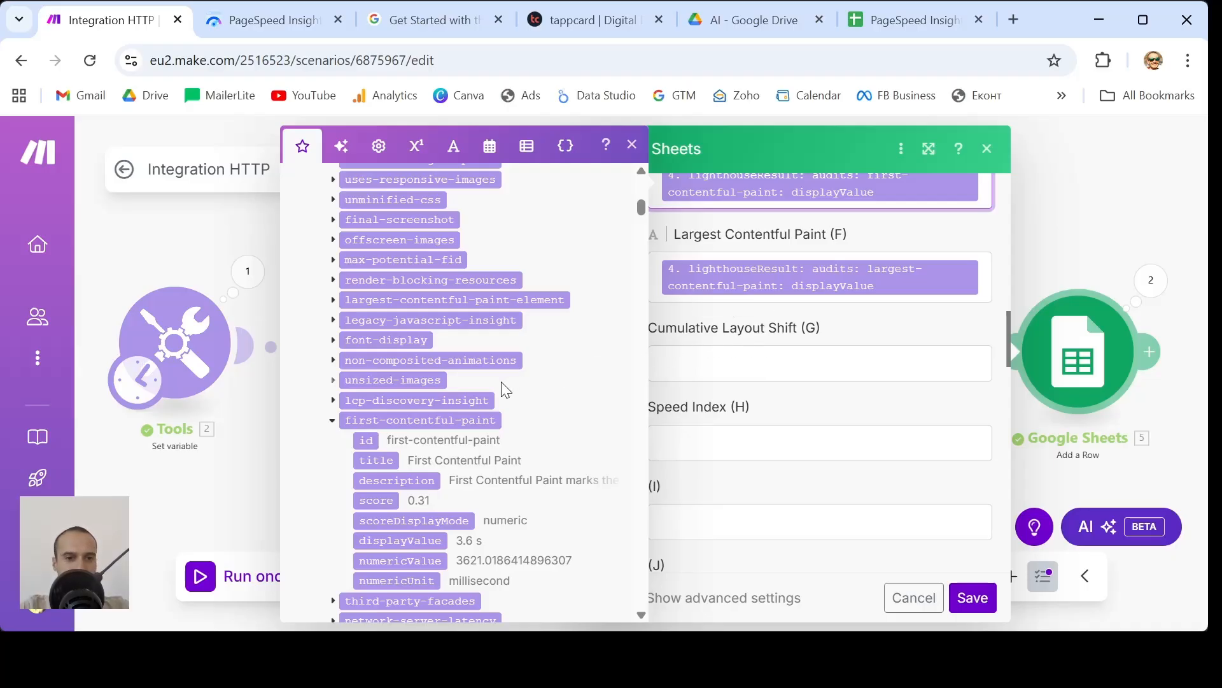
scroll(502, 383, "down", 2)
scroll(503, 383, "down", 3)
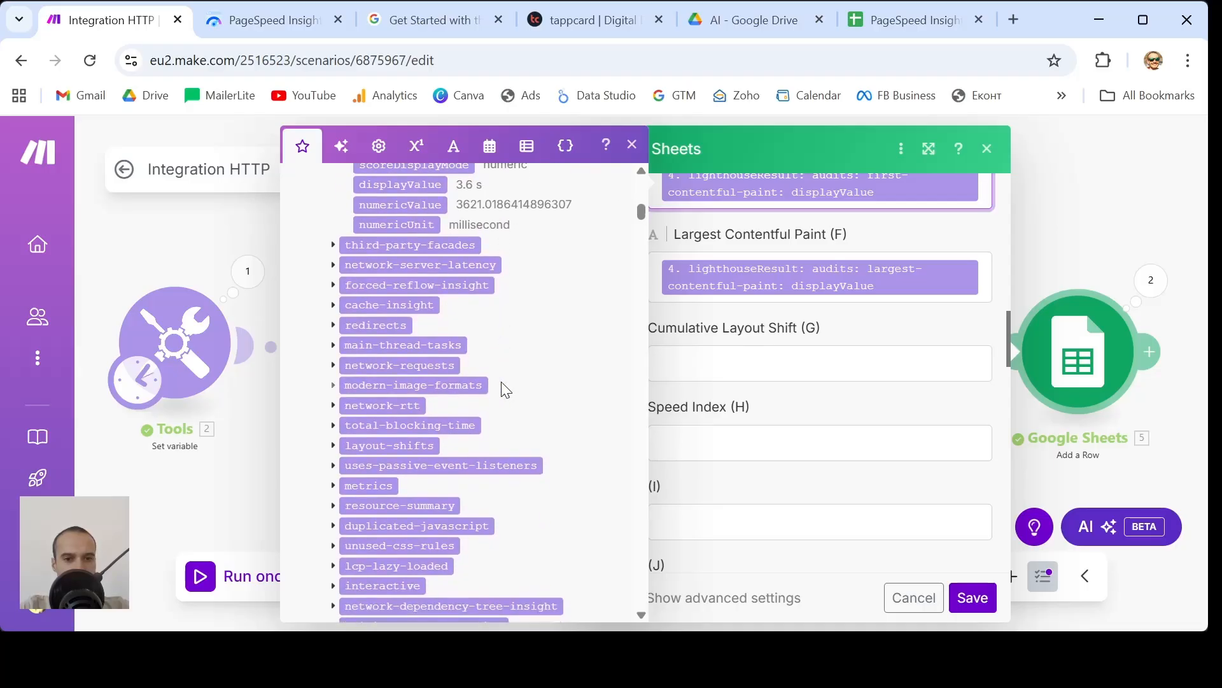
scroll(502, 382, "down", 1)
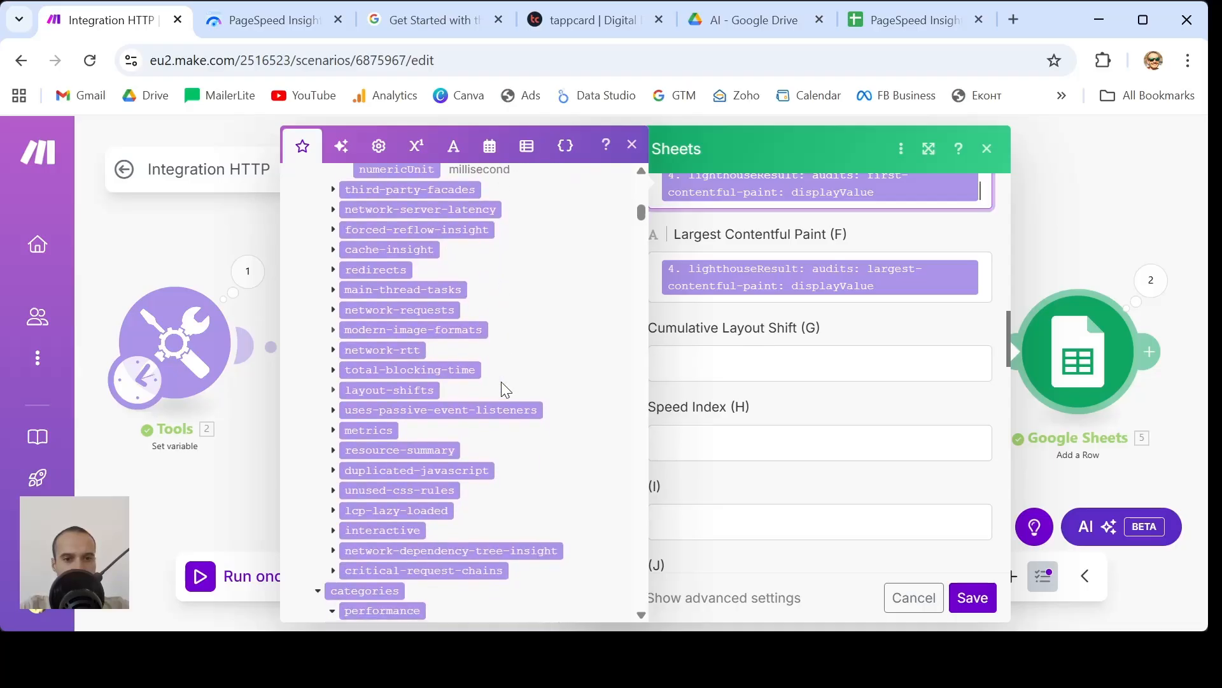
left_click(333, 391)
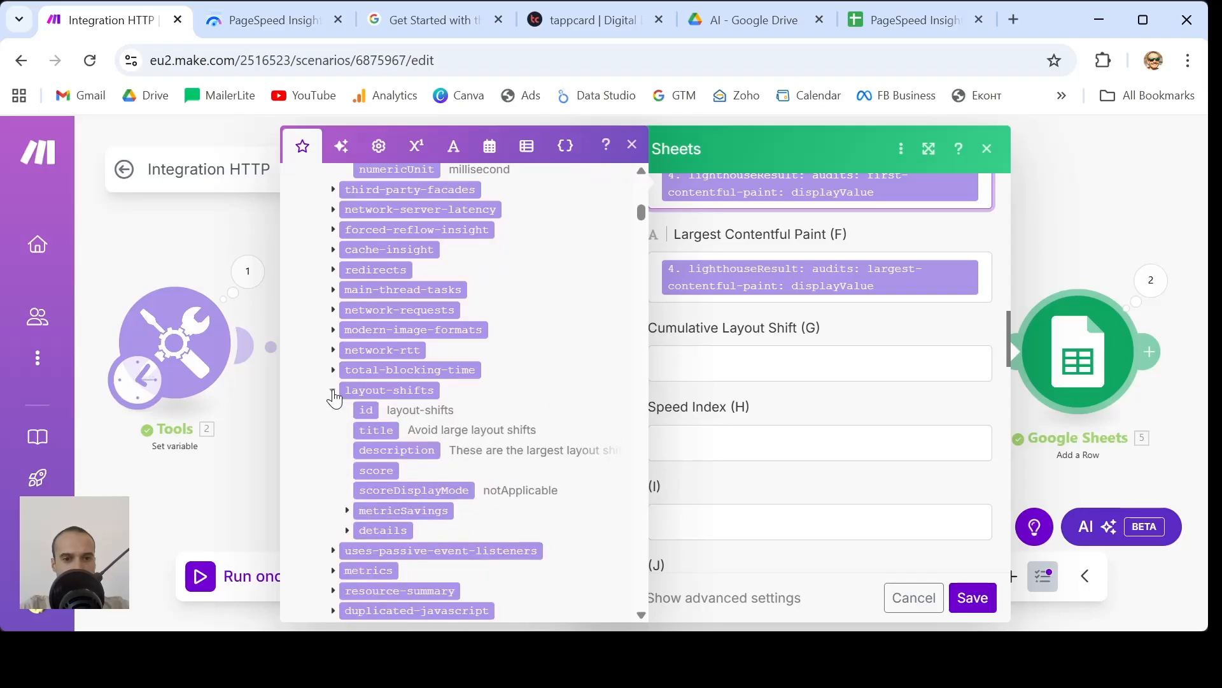
scroll(478, 478, "down", 3)
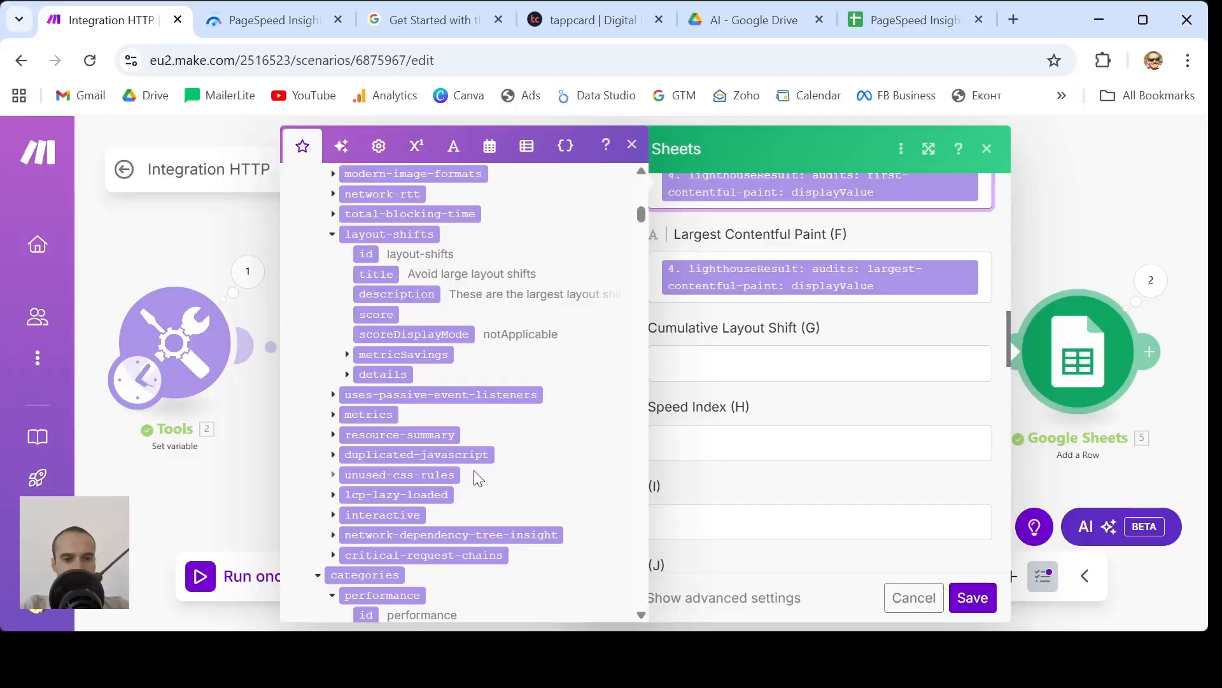
- Map Speed Index (H) to the displayValue of the speed-index audit
scroll(478, 478, "up", 5)
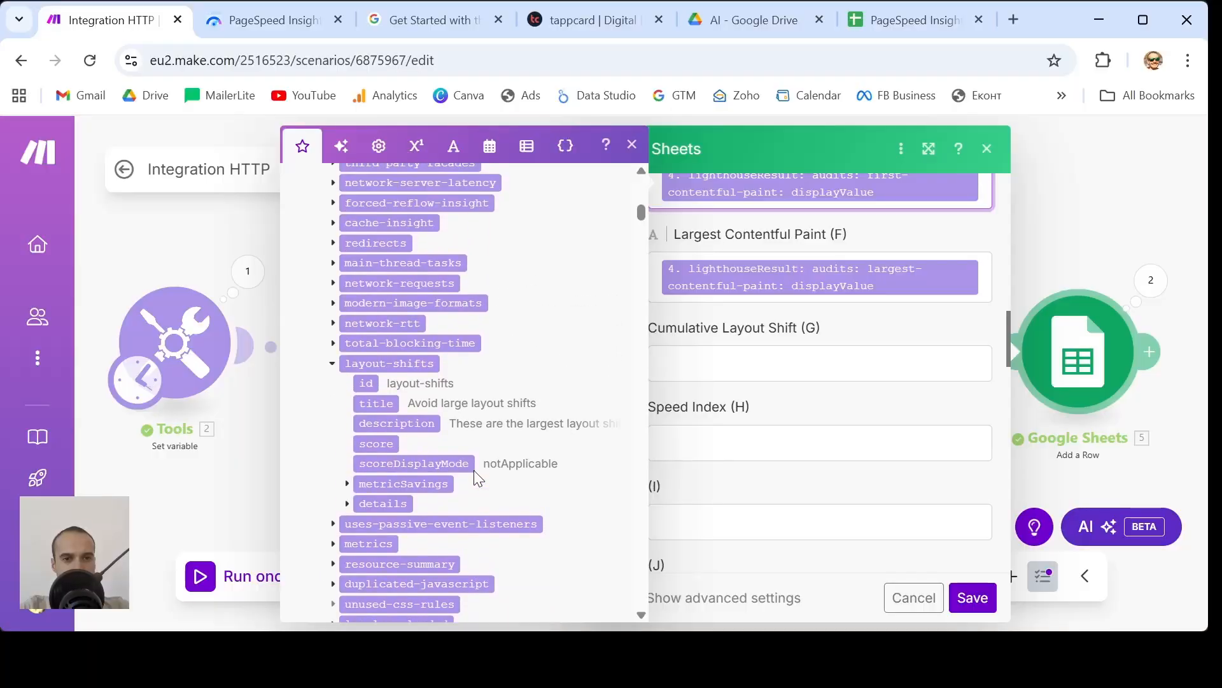
scroll(474, 470, "up", 5)
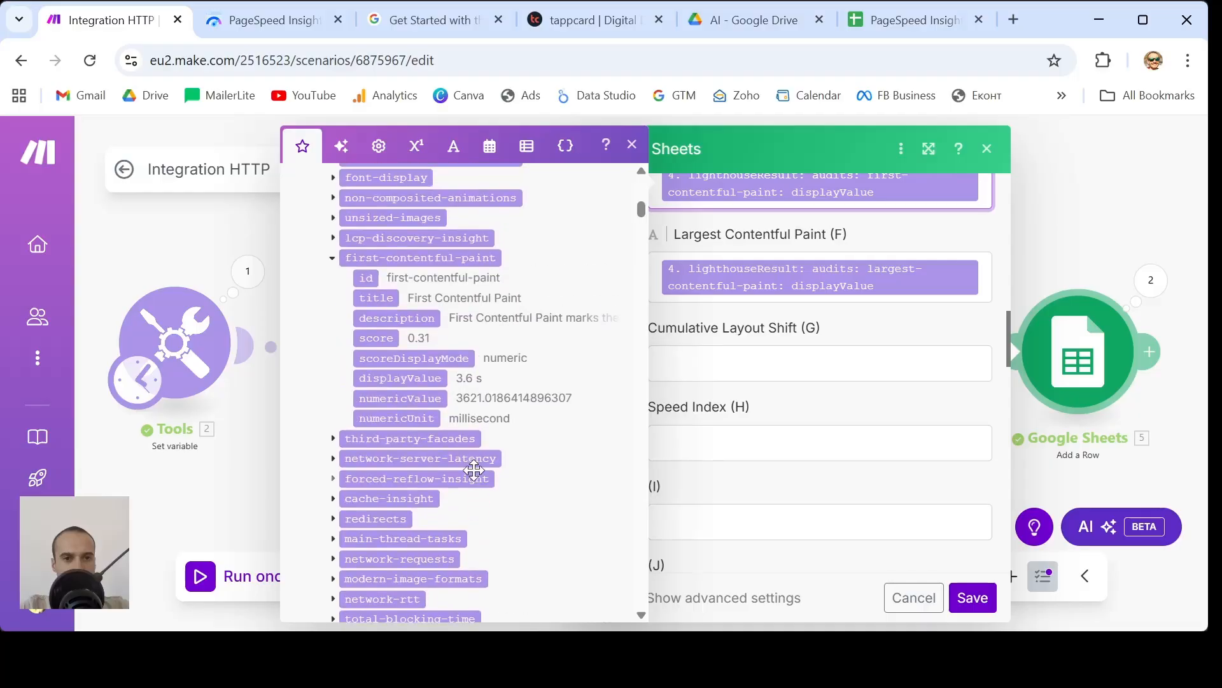
scroll(475, 470, "up", 3)
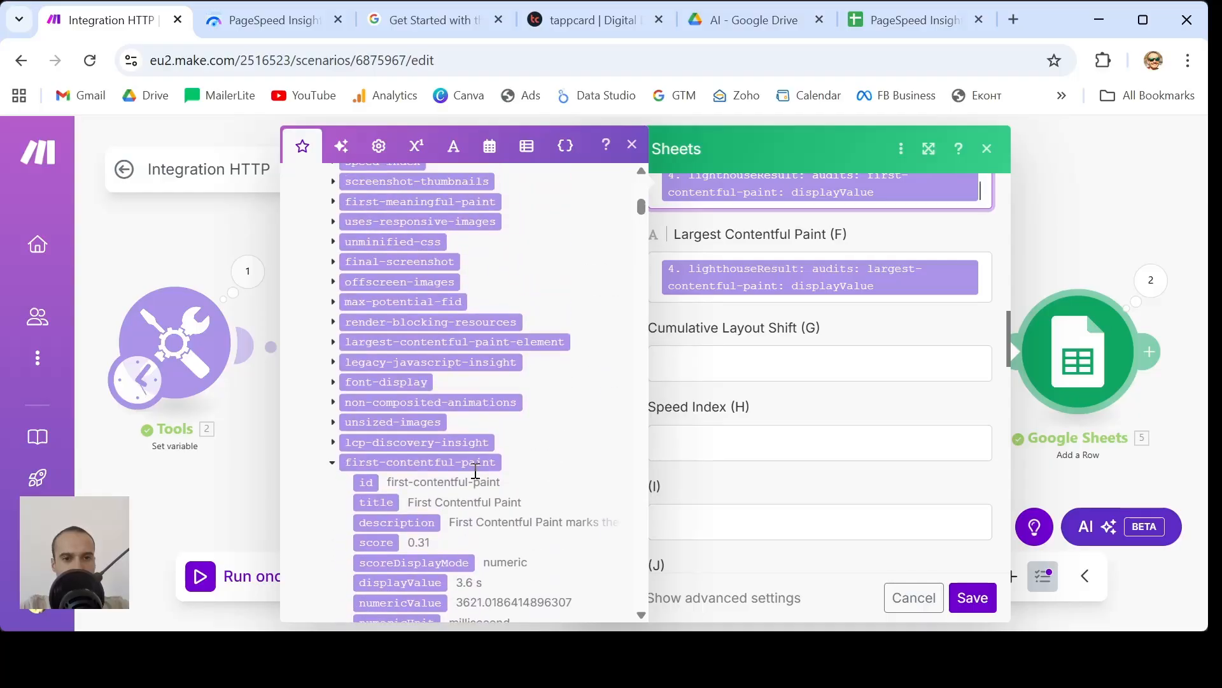
scroll(478, 478, "up", 1)
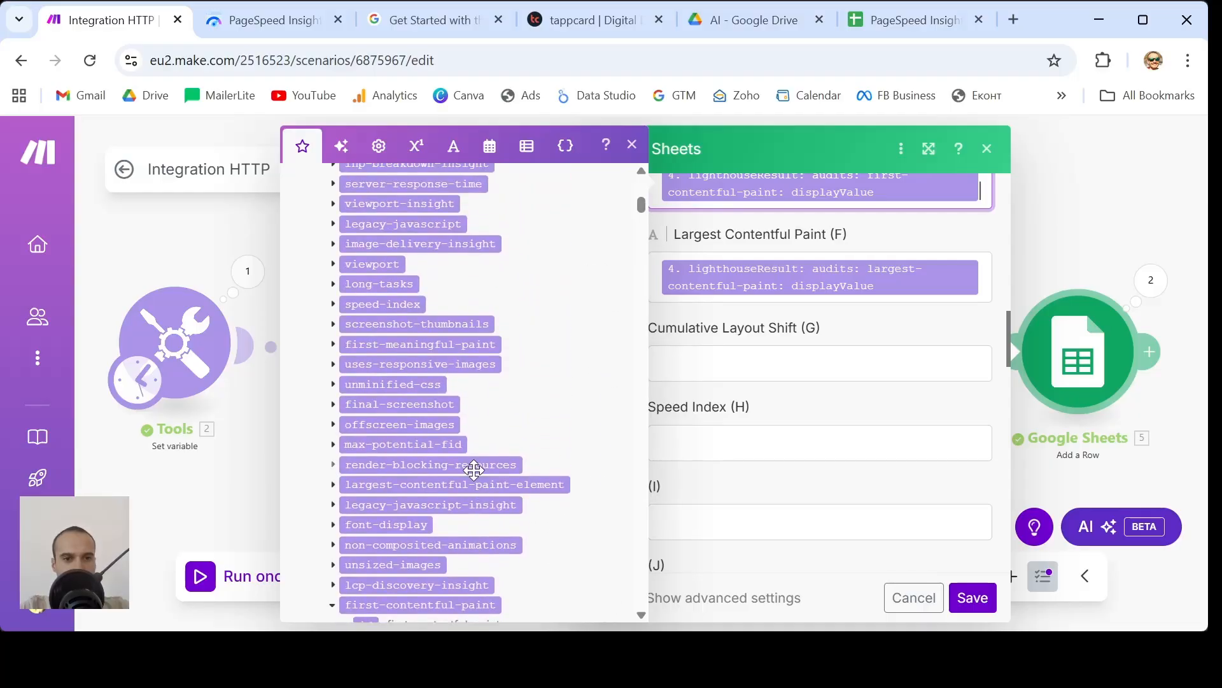
left_click(334, 305)
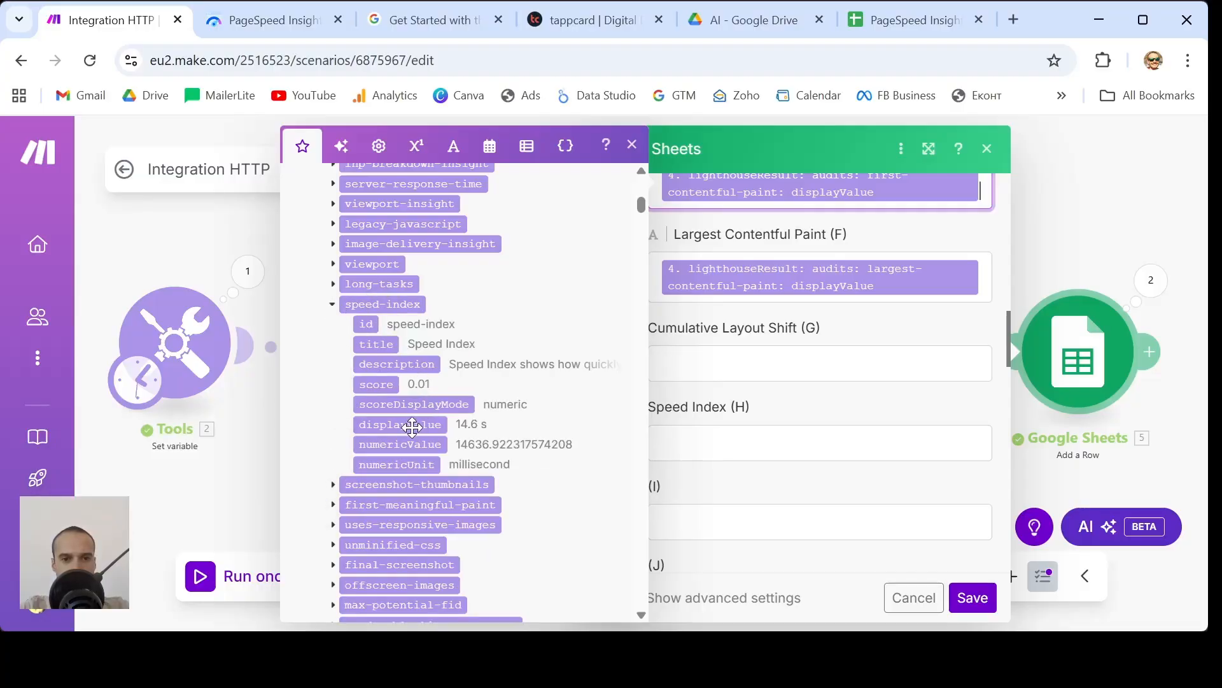
left_click(775, 449)
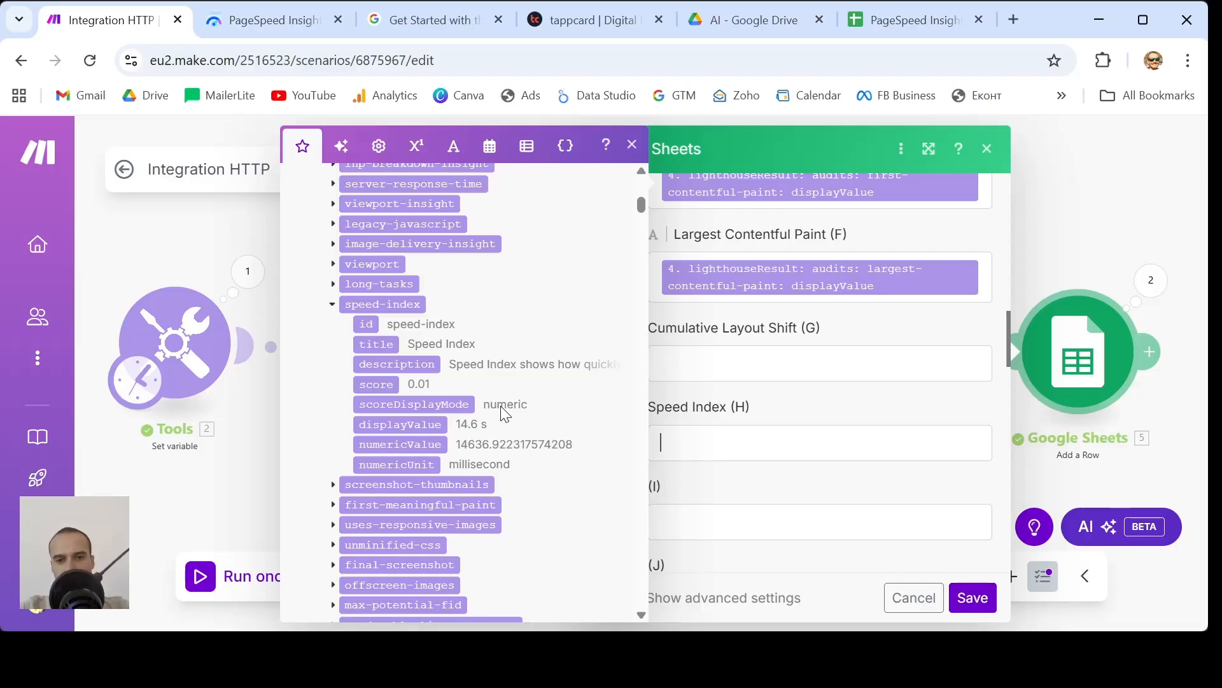
left_click_drag(400, 425, 662, 442)
- Map Cumulative Layout Shift (G) to the displayValue of the cumulative-layout-shift audit
scroll(501, 407, "up", 3)
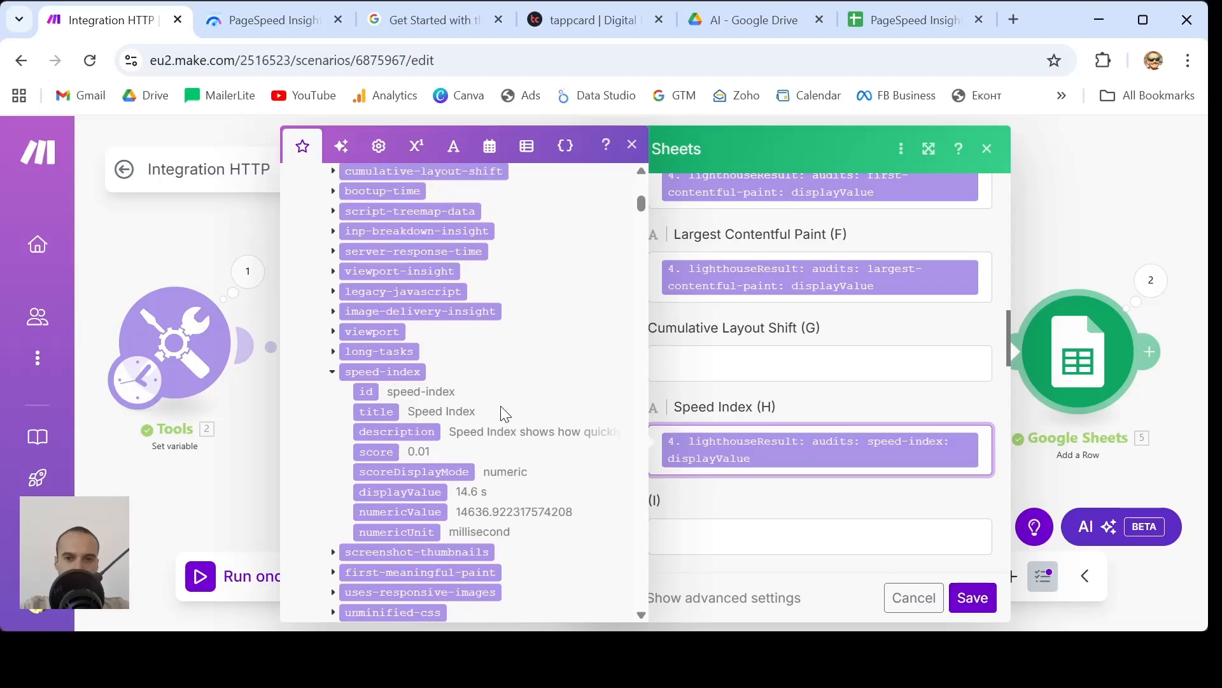
scroll(502, 414, "up", 1)
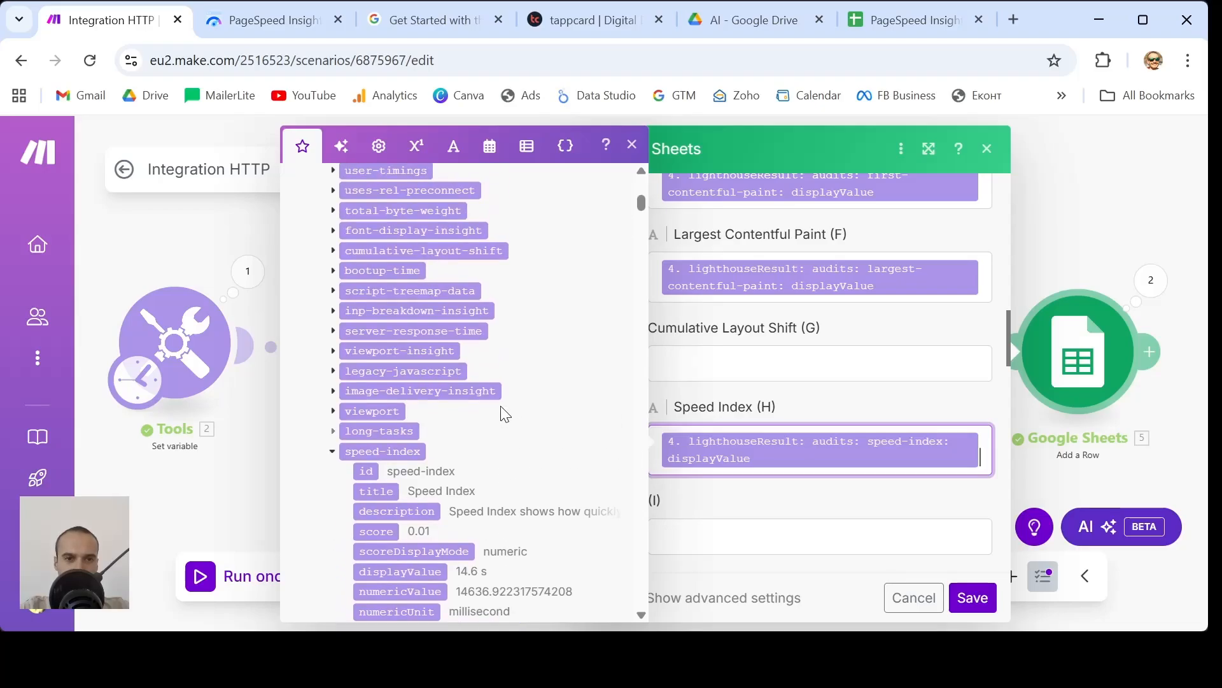
scroll(503, 413, "up", 1)
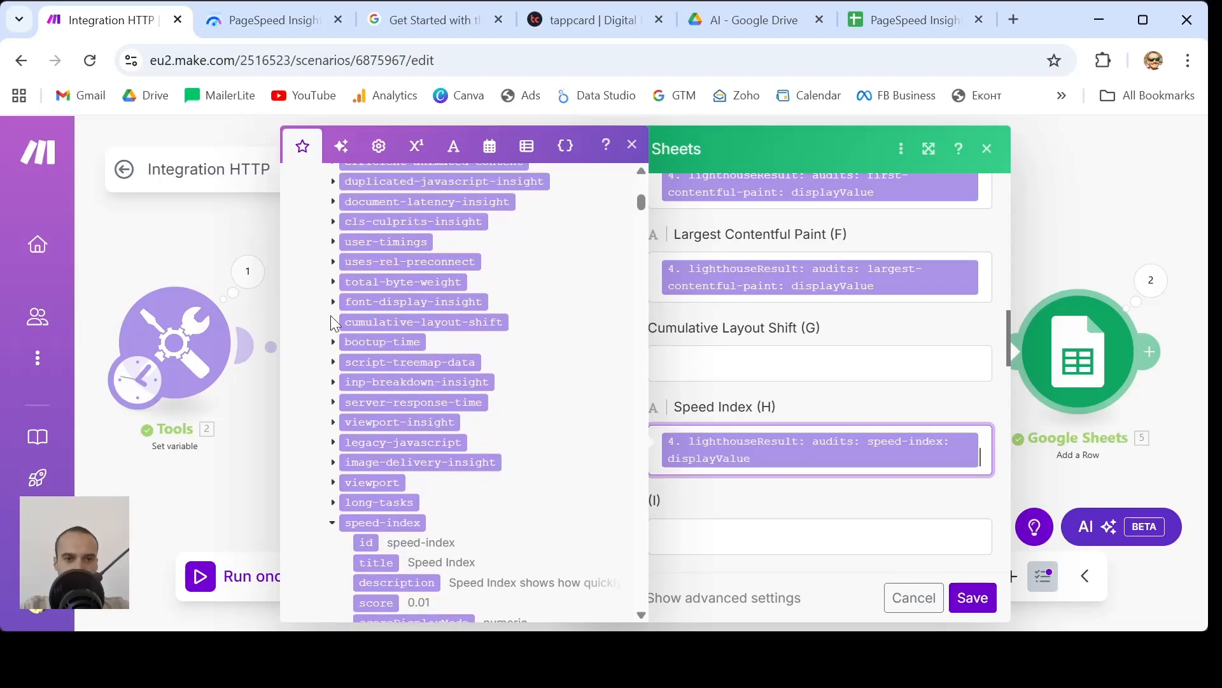
left_click(333, 323)
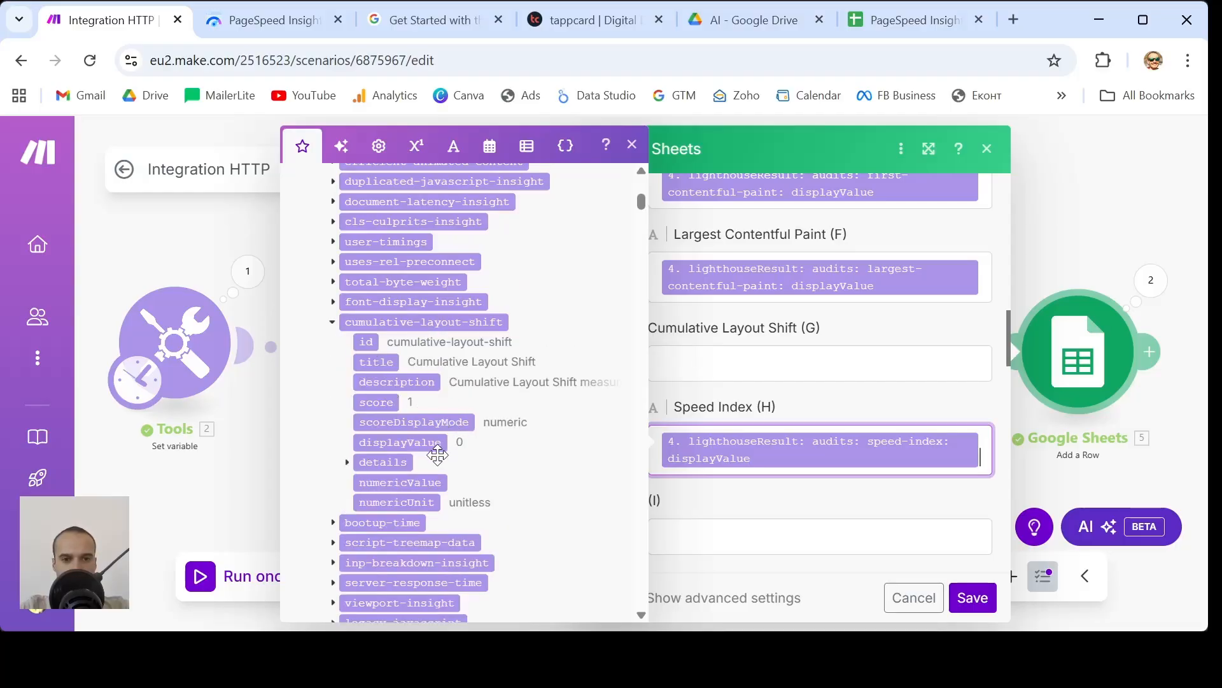
left_click_drag(436, 447, 798, 364)
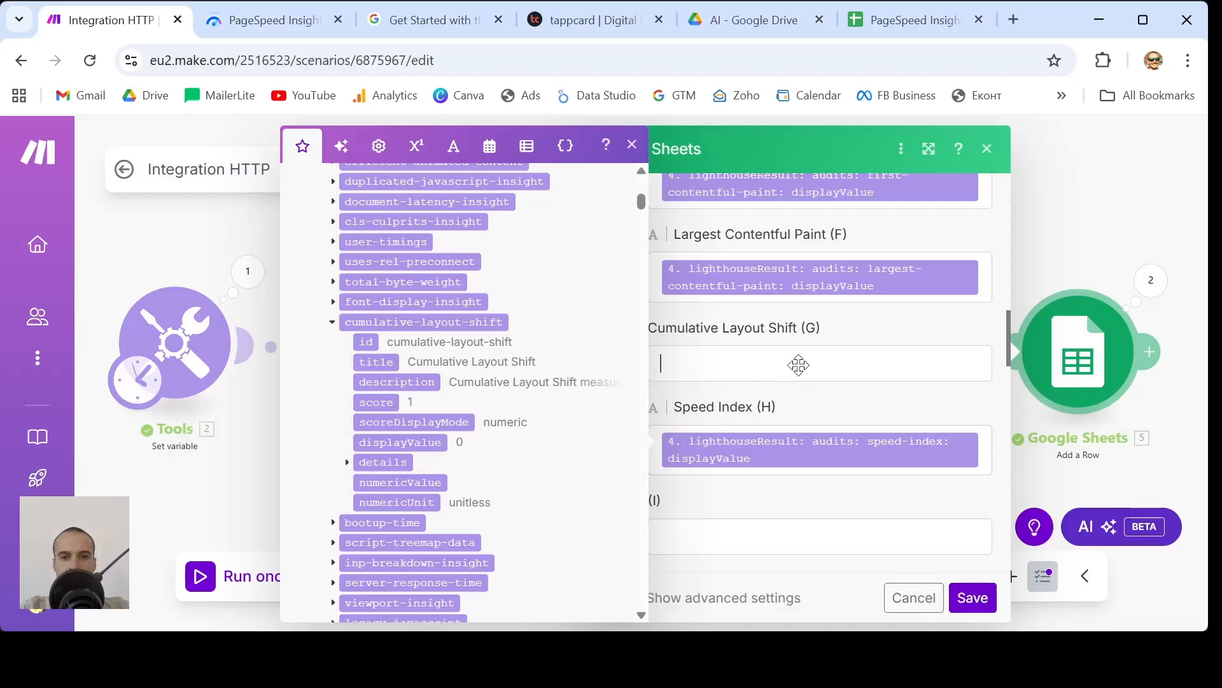
left_click_drag(798, 364, 798, 364)
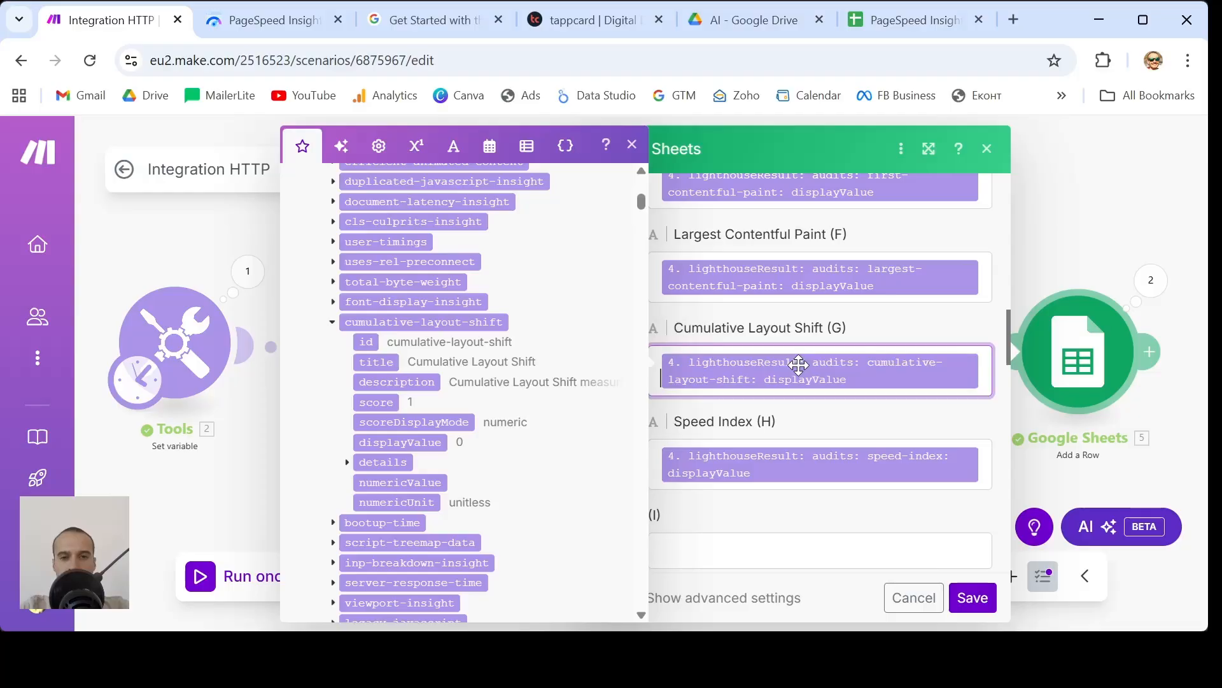
- Save the Google Sheets column mapping and the scenario, and run it once to check the added rows in the PageSpeed Insights spreadsheet
left_click(974, 602)
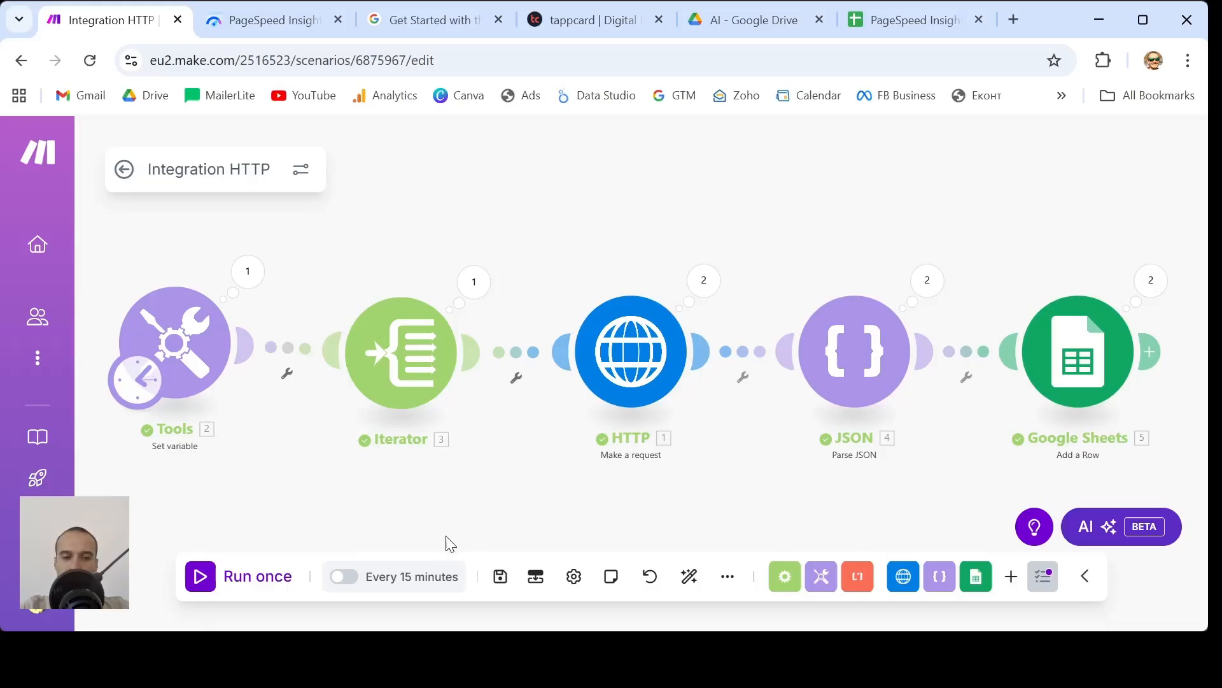
left_click(500, 578)
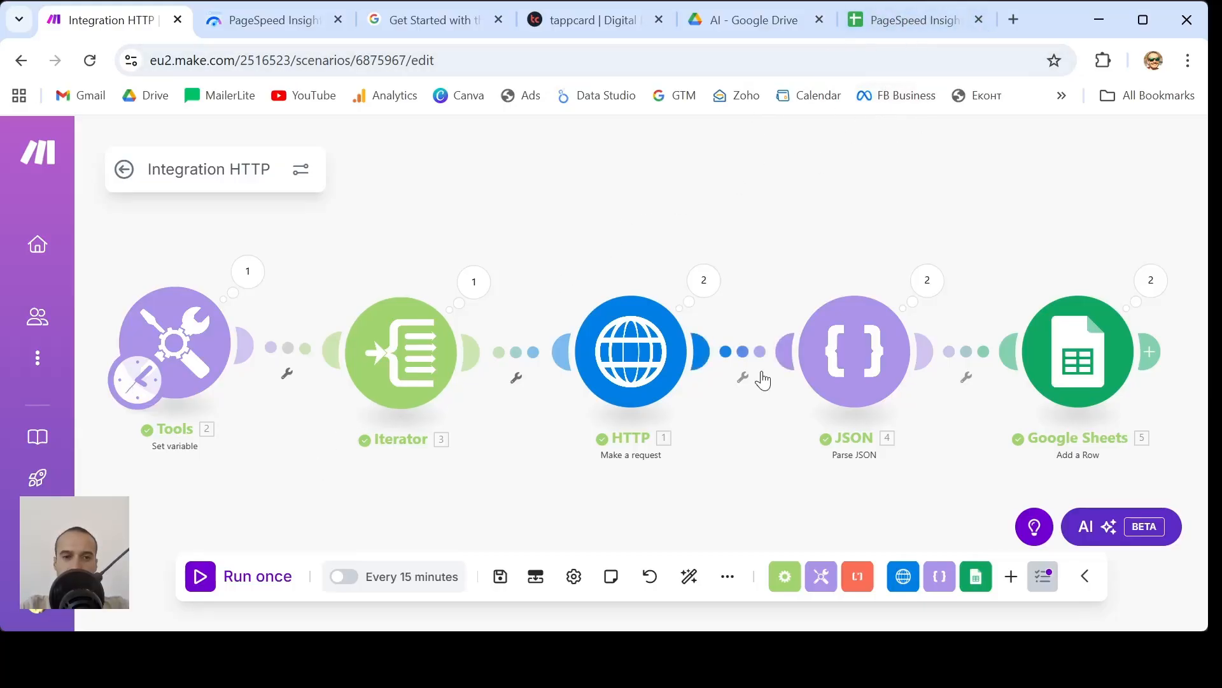
left_click(201, 578)
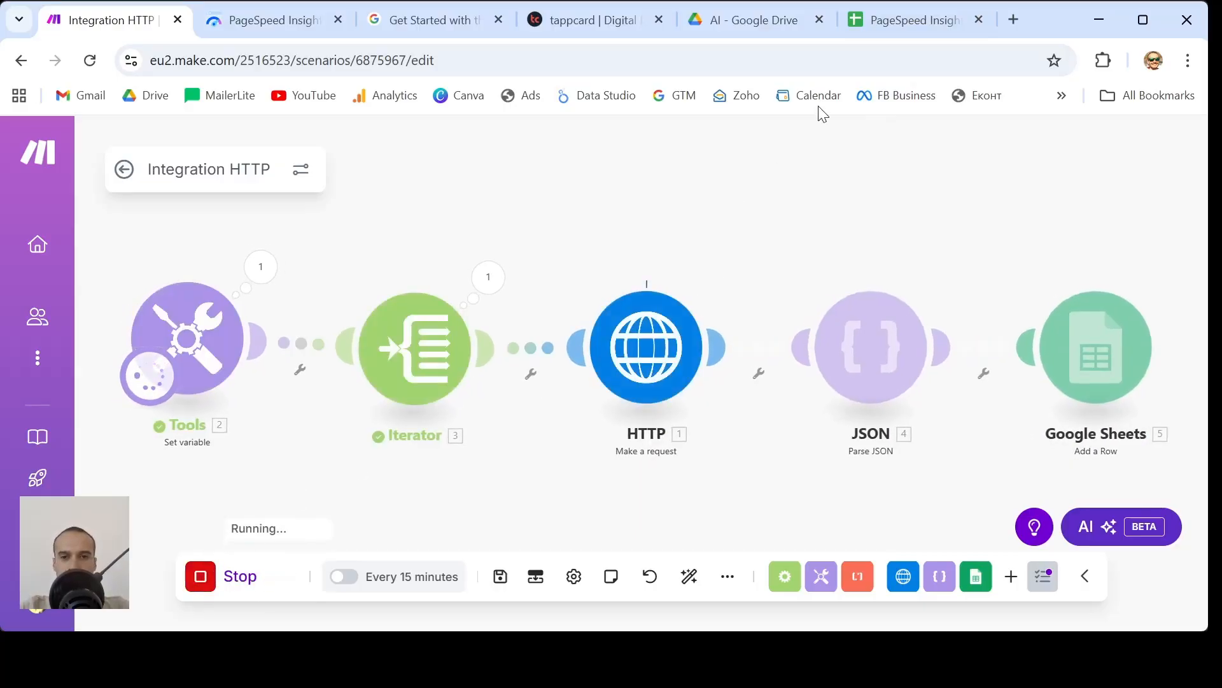
left_click(903, 17)
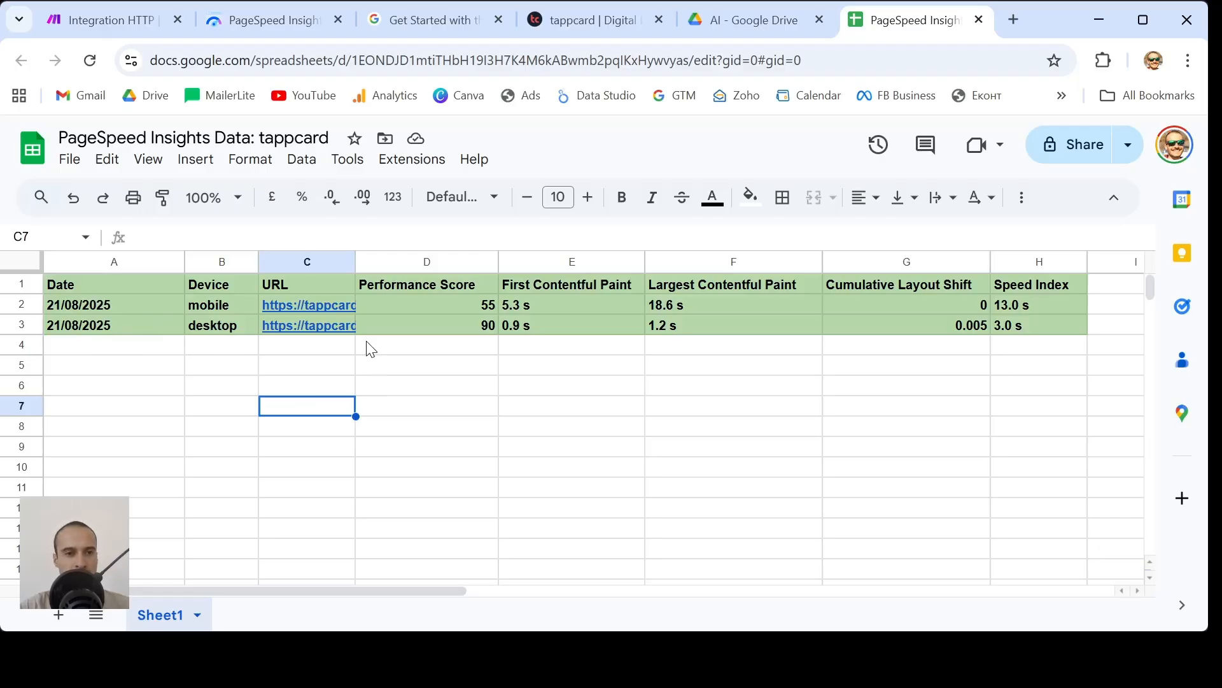
mouse_move(322, 323)
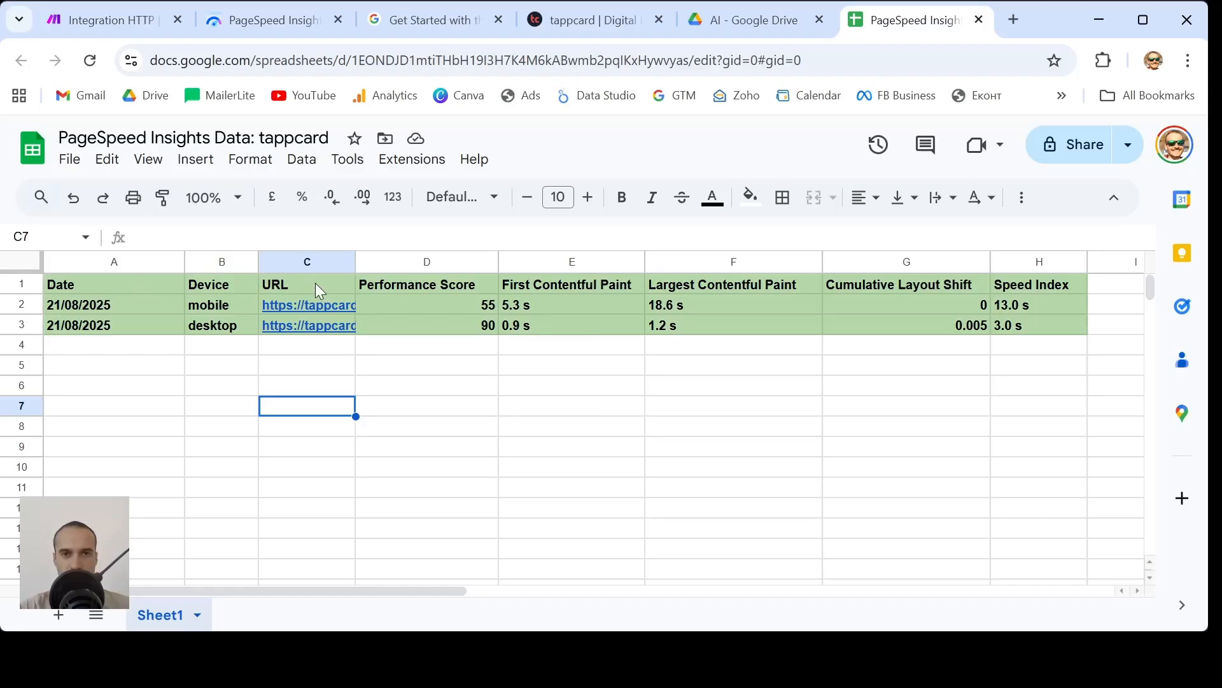
- Set the Unformatted option of the Make scenario's Google Sheets module to Yes and save the module
left_click(98, 20)
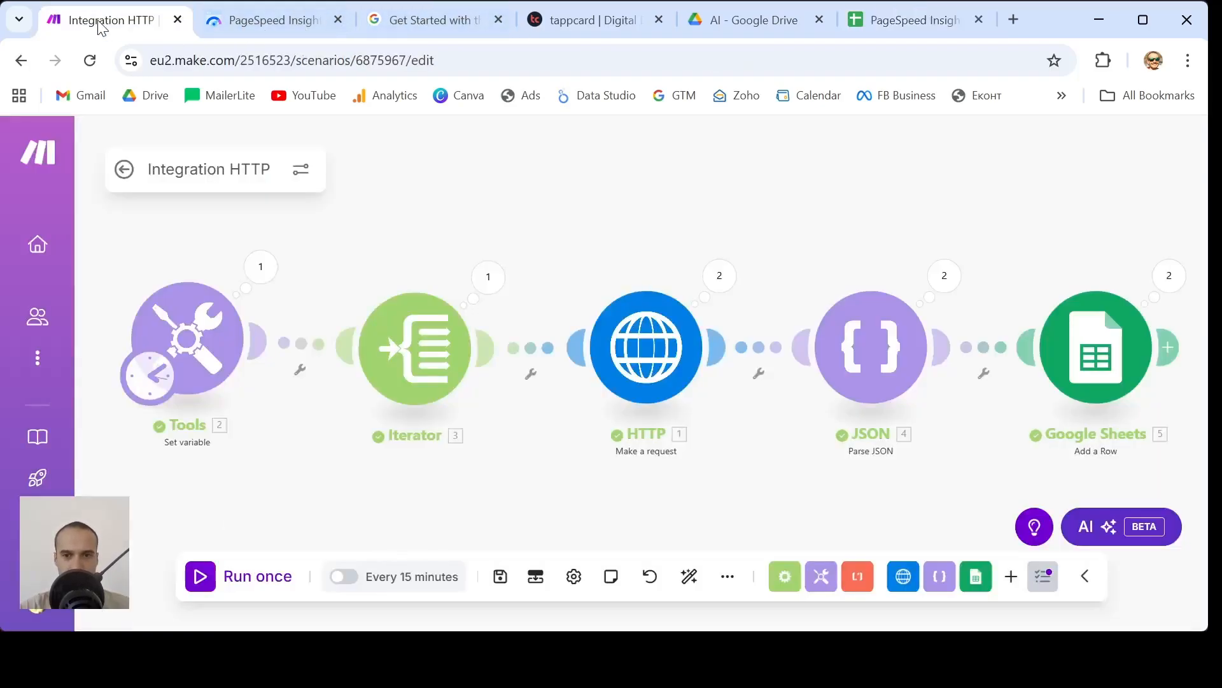
left_click(1111, 380)
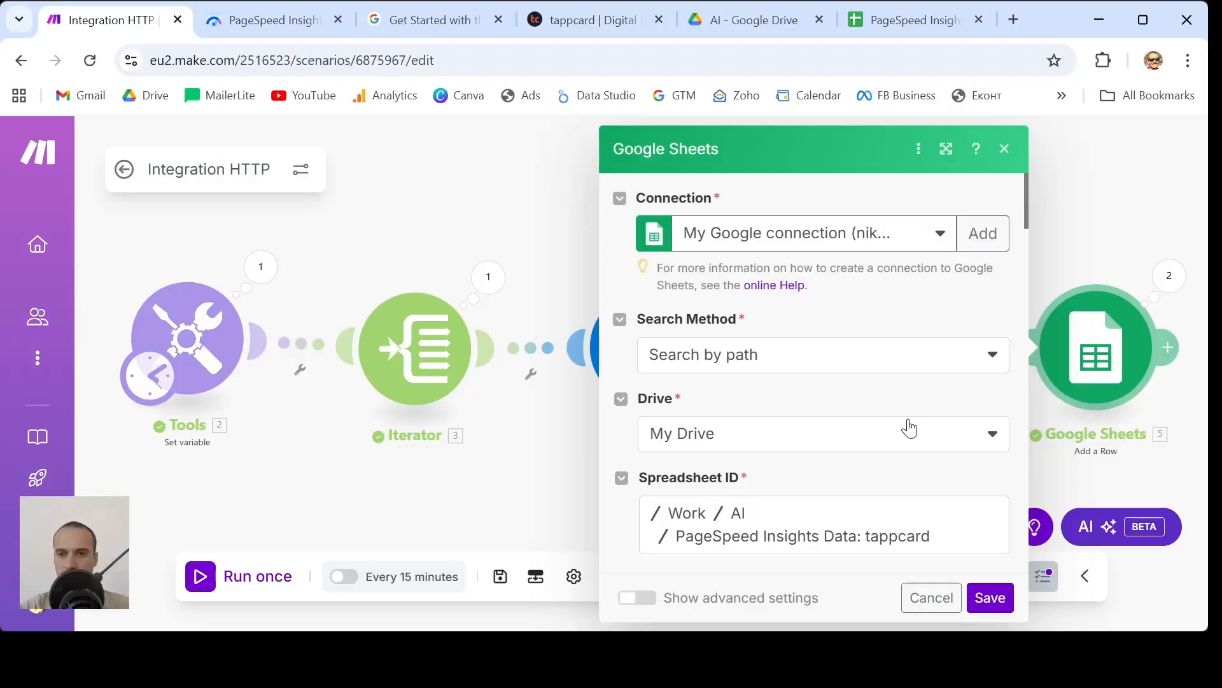
scroll(909, 428, "down", 10)
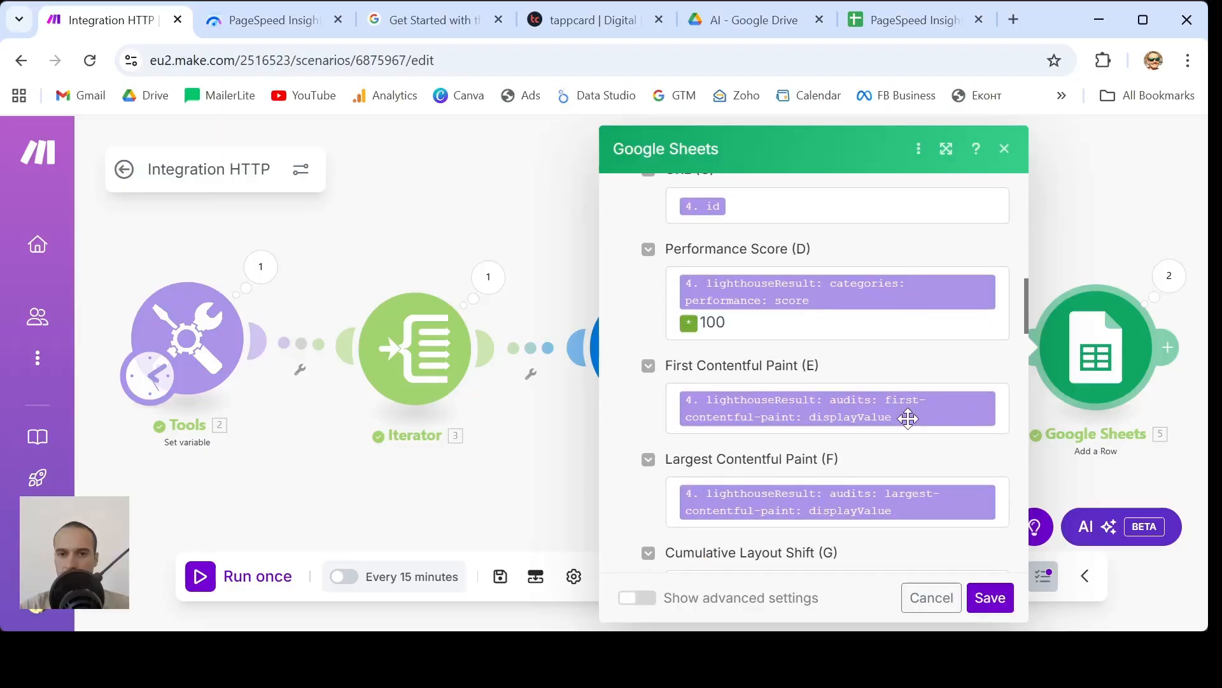
scroll(909, 418, "down", 15)
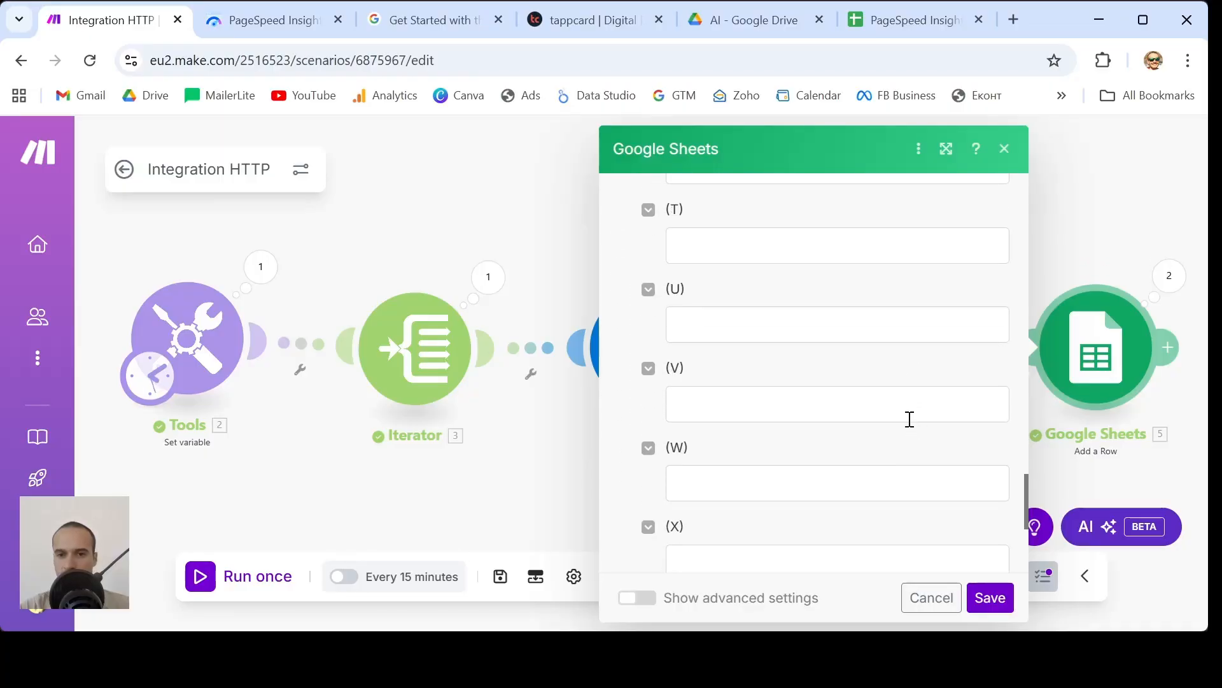
scroll(910, 419, "down", 5)
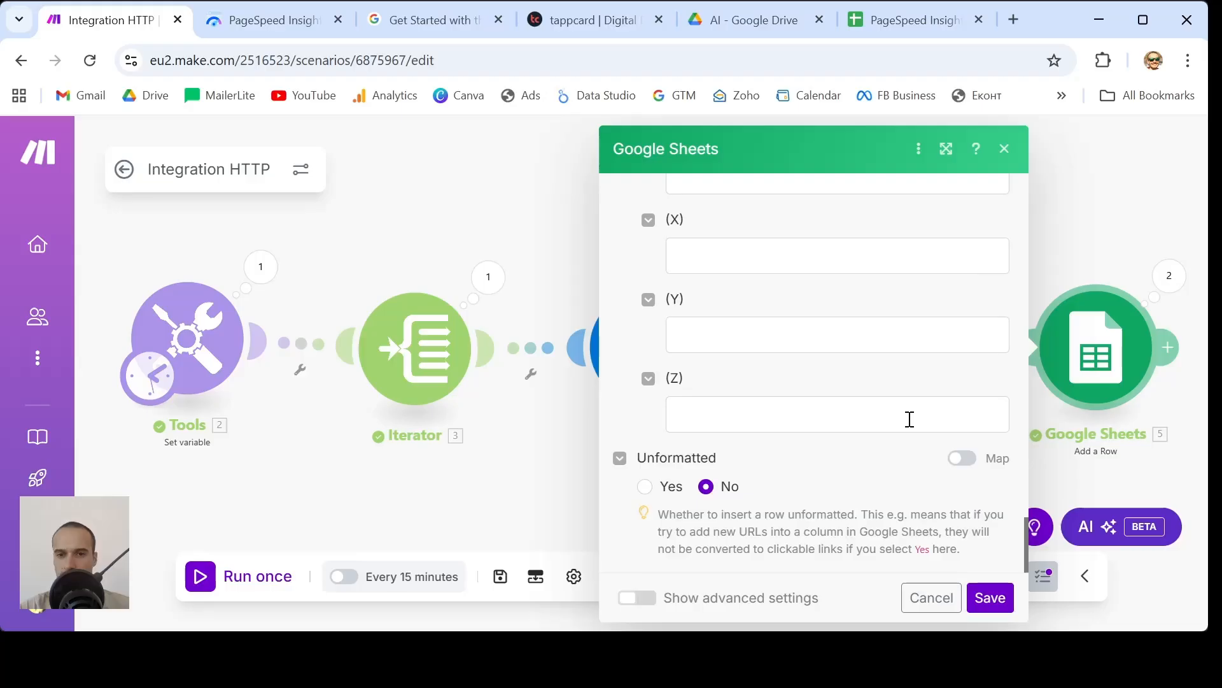
left_click(644, 488)
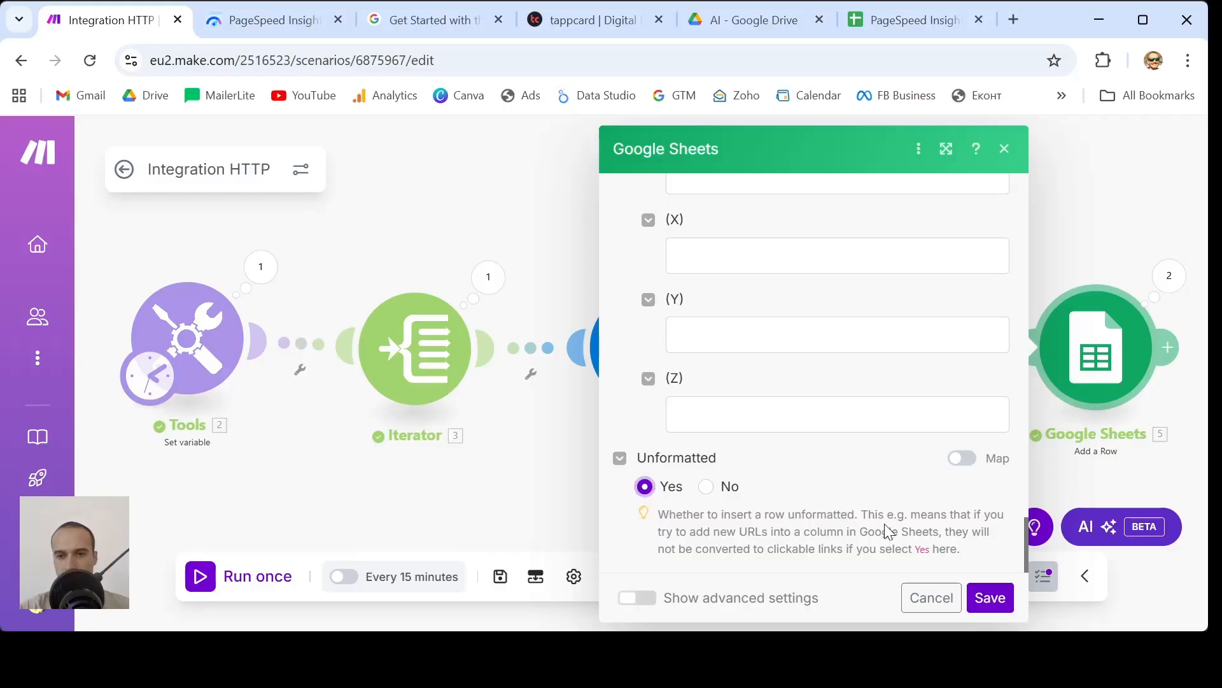
scroll(759, 427, "up", 1)
scroll(759, 426, "down", 1)
left_click(987, 599)
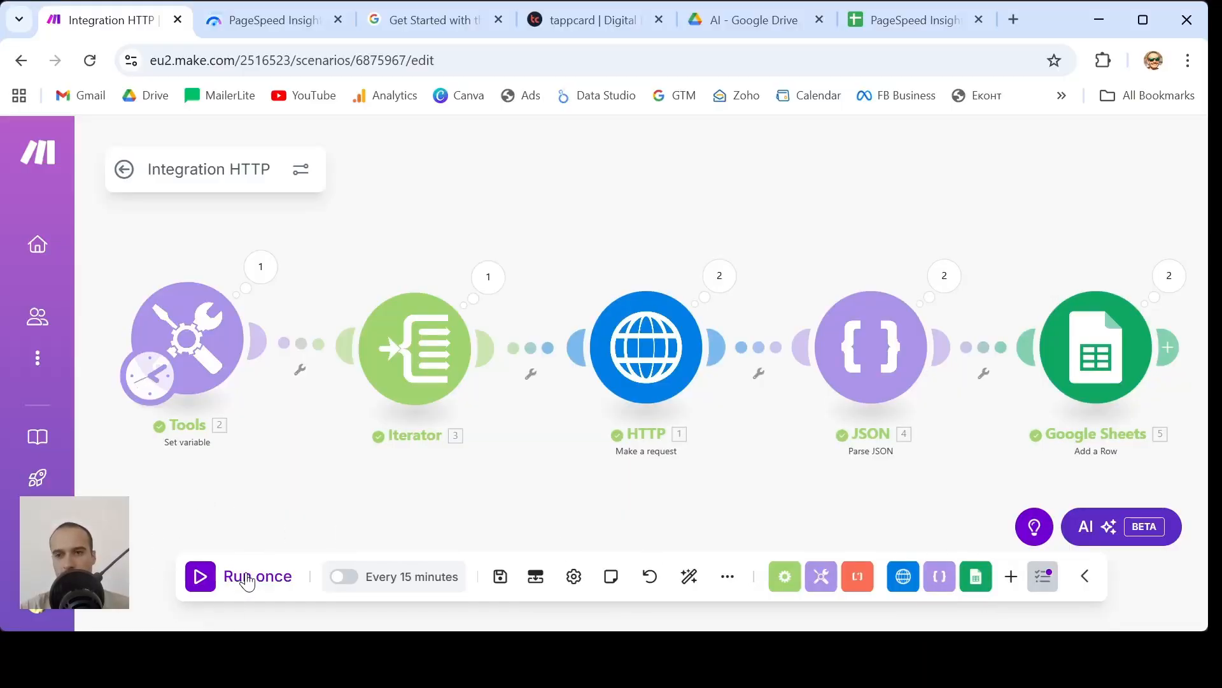
- Remove the header-style formatting from rows 2 and 3 of the spreadsheet by painting the format of empty row 4 onto them
left_click(894, 14)
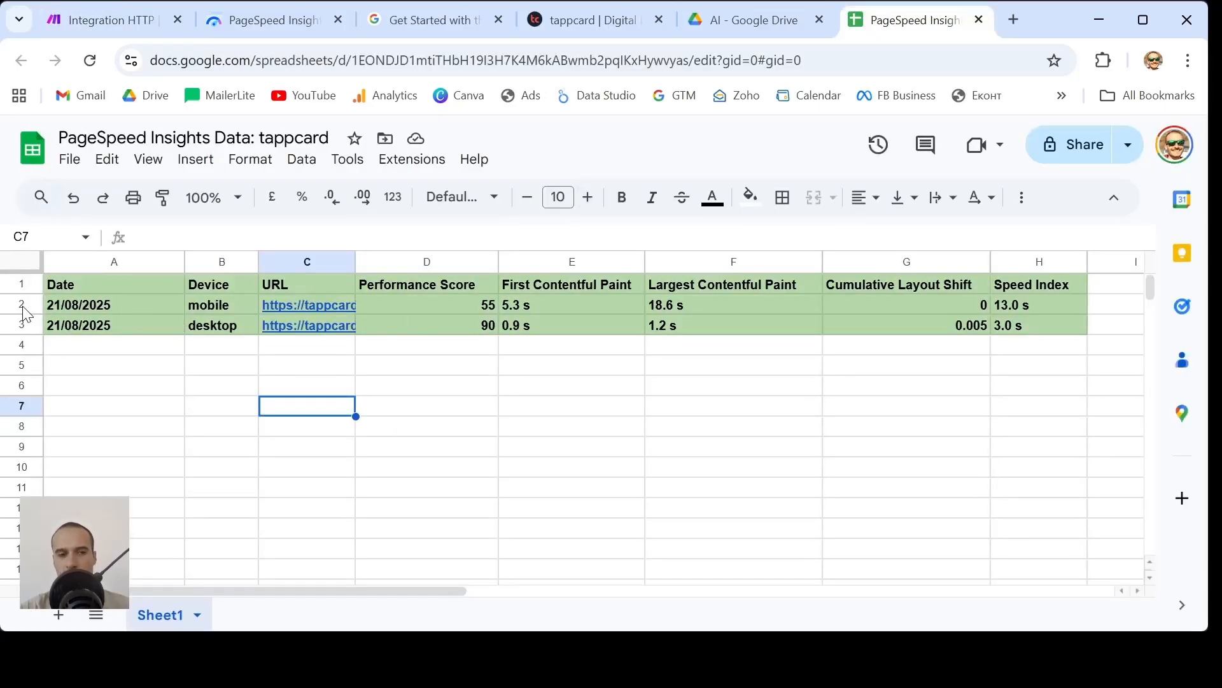
left_click(24, 344)
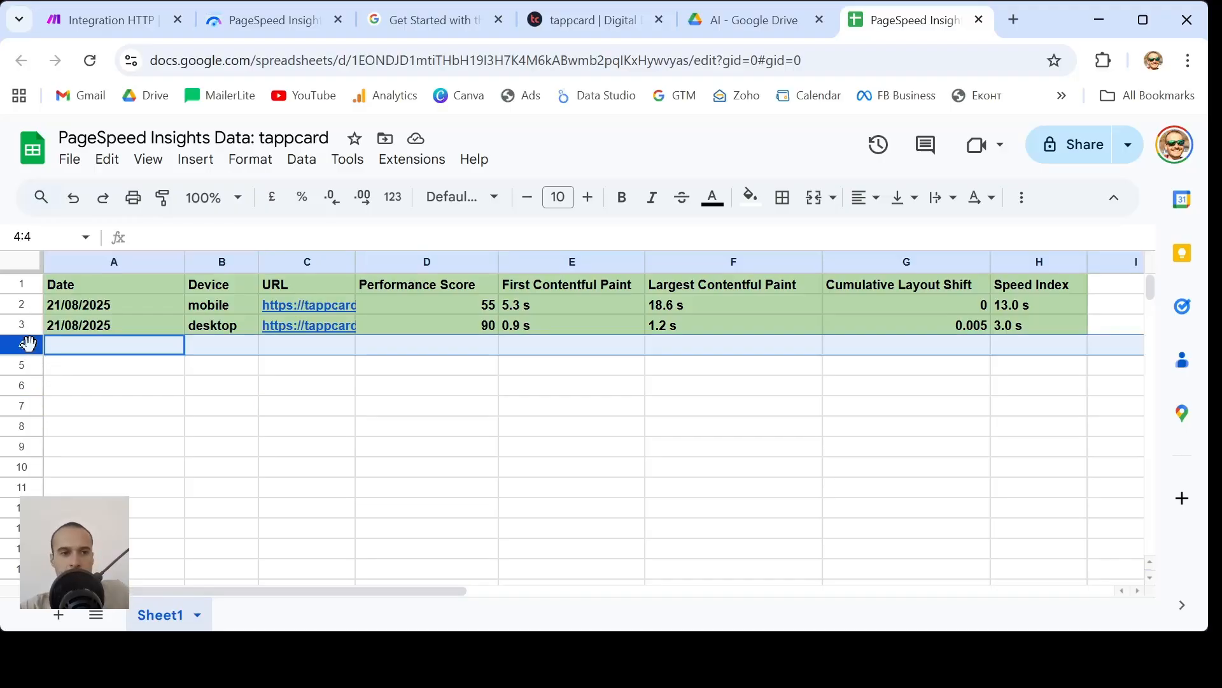
left_click(162, 198)
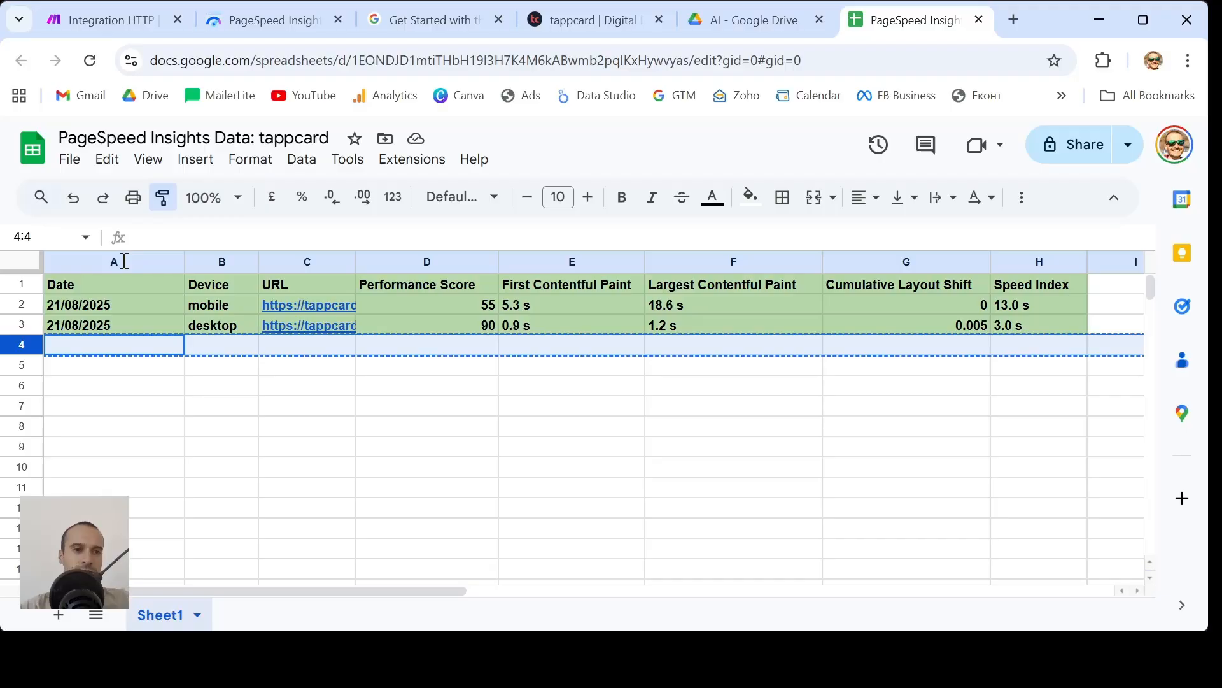
left_click(26, 326)
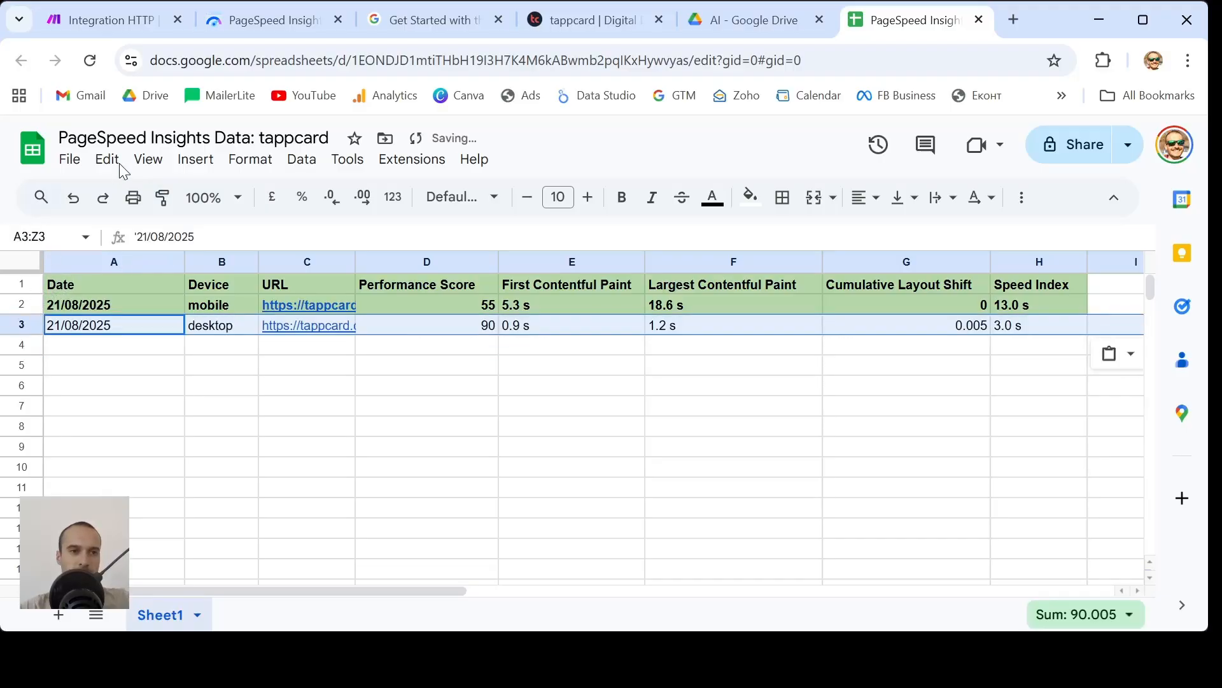
left_click(164, 199)
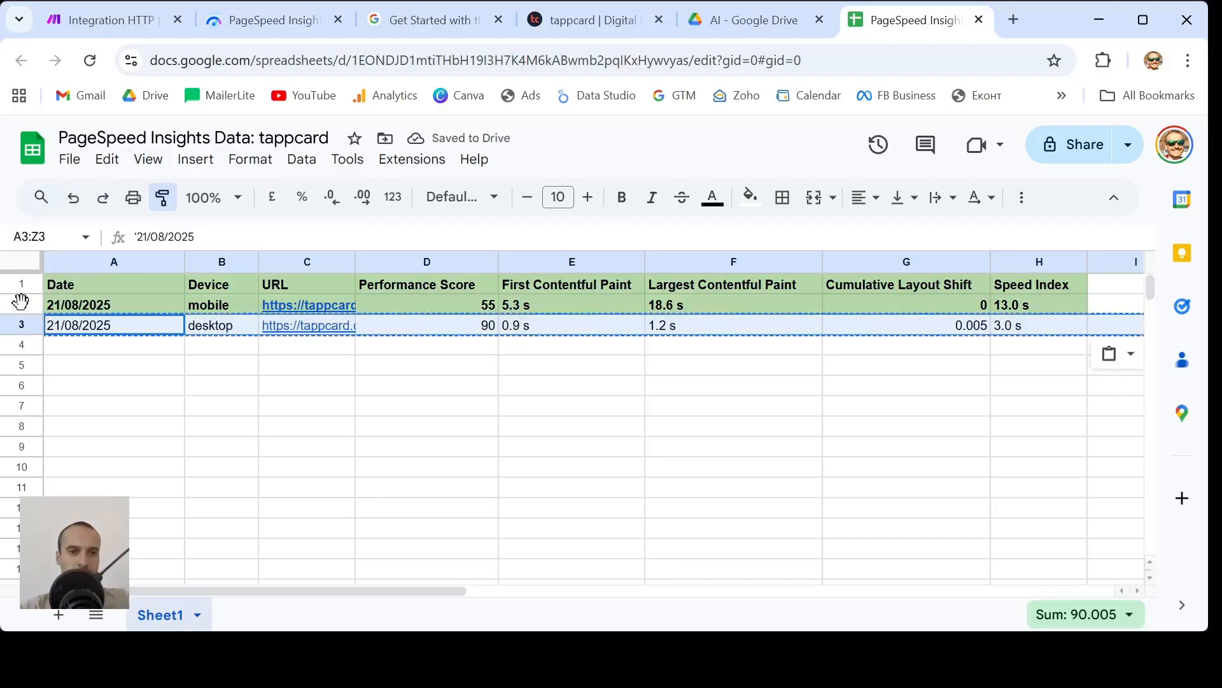
left_click(22, 304)
left_click(369, 411)
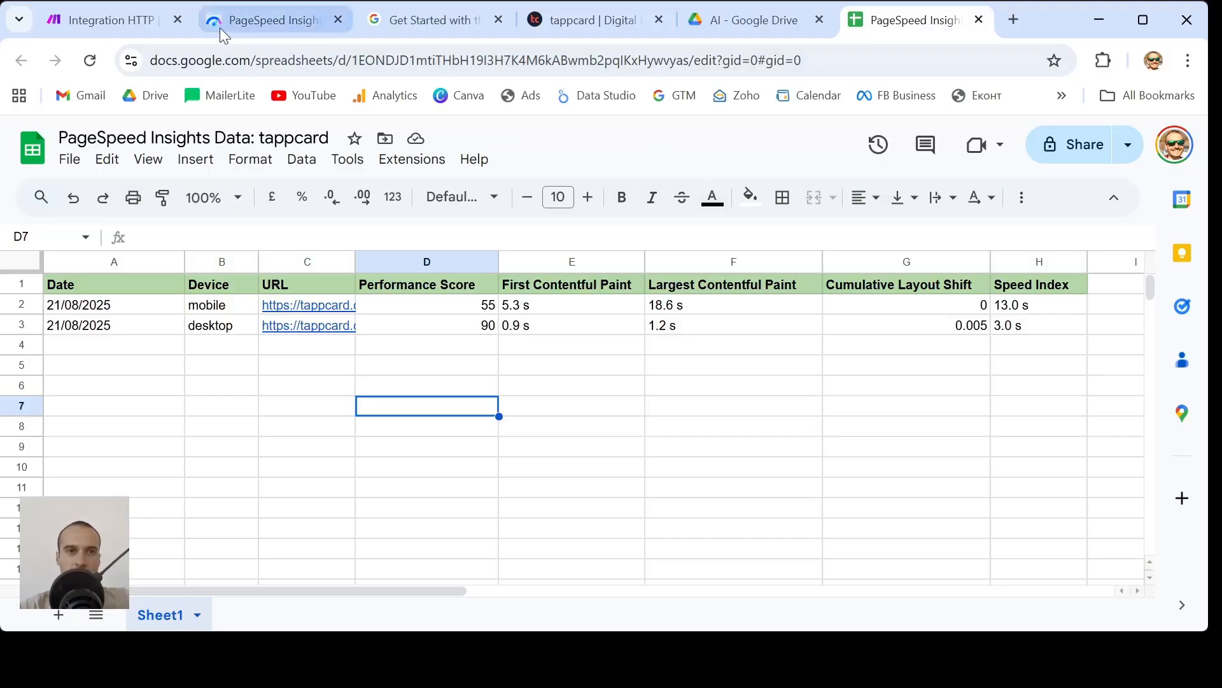
- Change the Make scenario's schedule to run on Days of the month, with day 1 selected
left_click(75, 21)
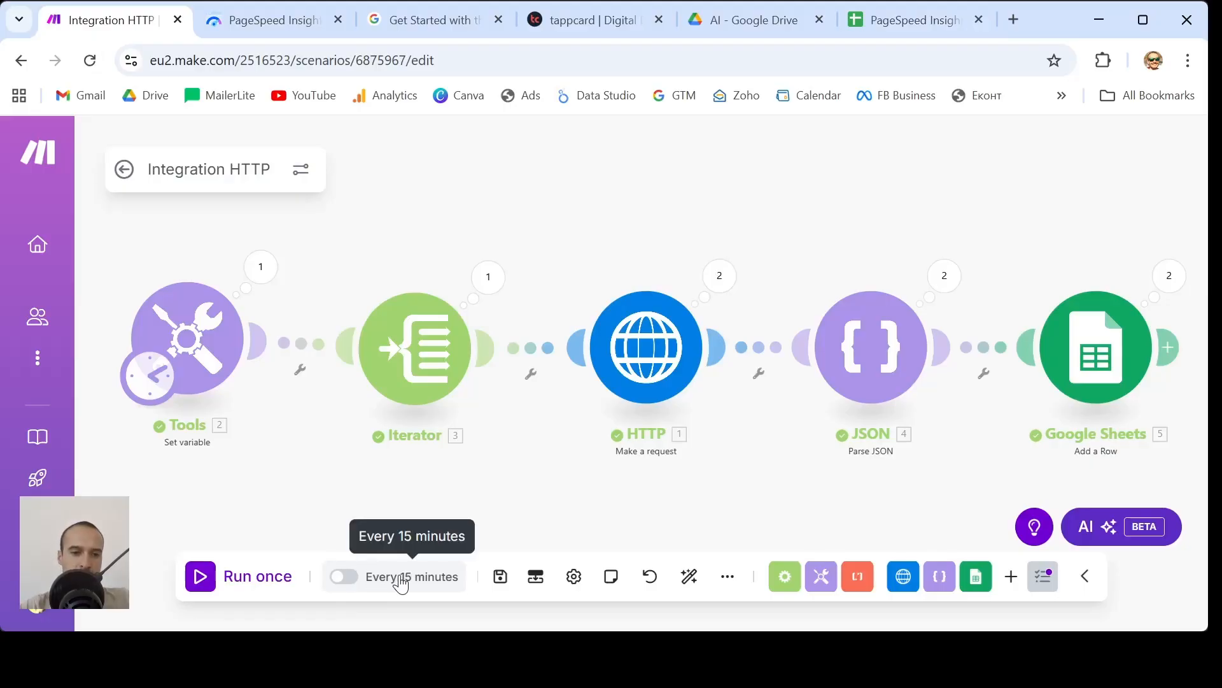
left_click(148, 377)
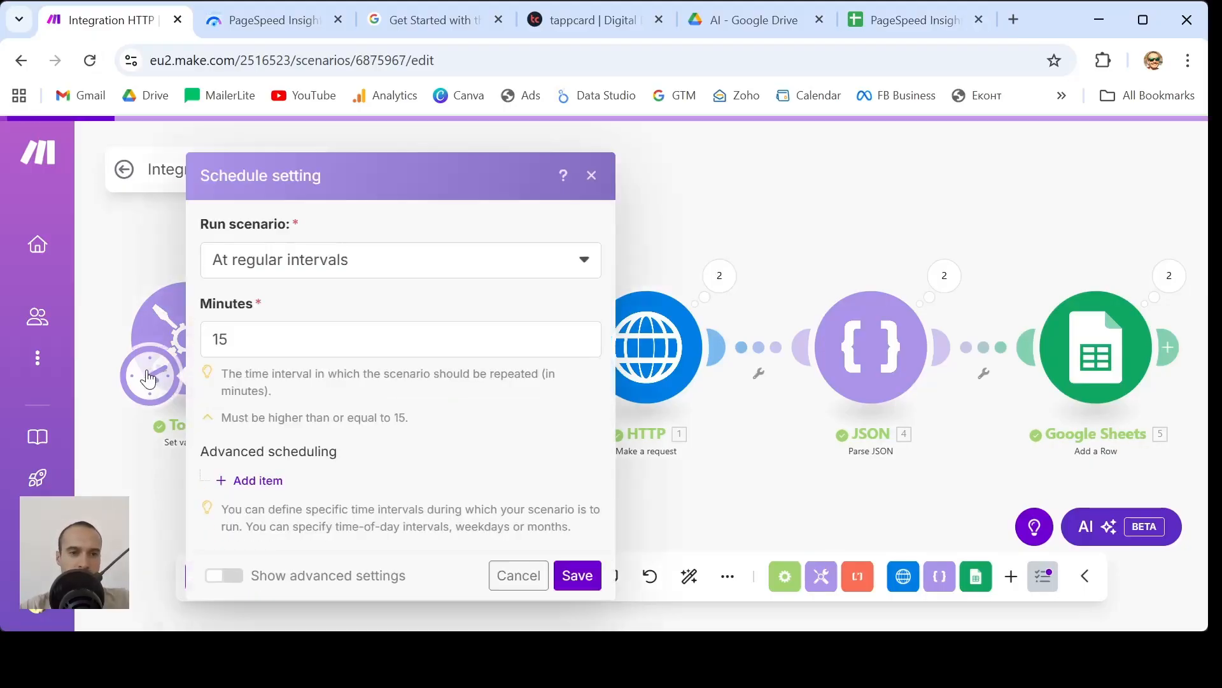
left_click(494, 350)
left_click(583, 261)
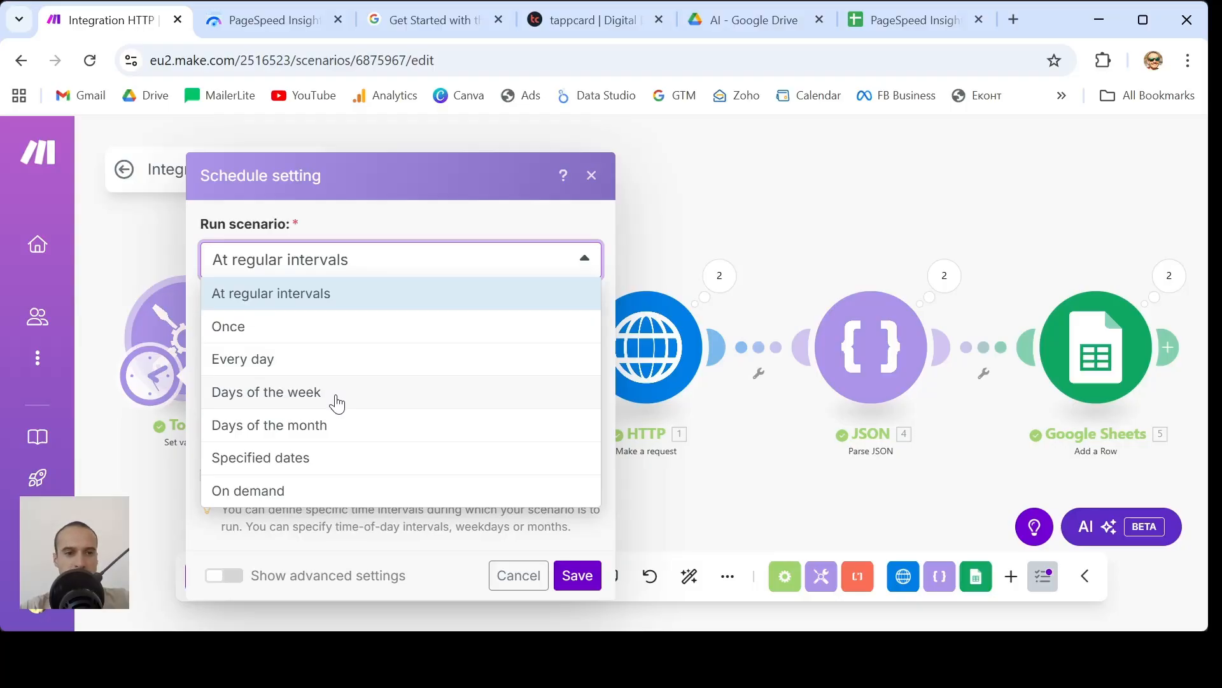
left_click(323, 427)
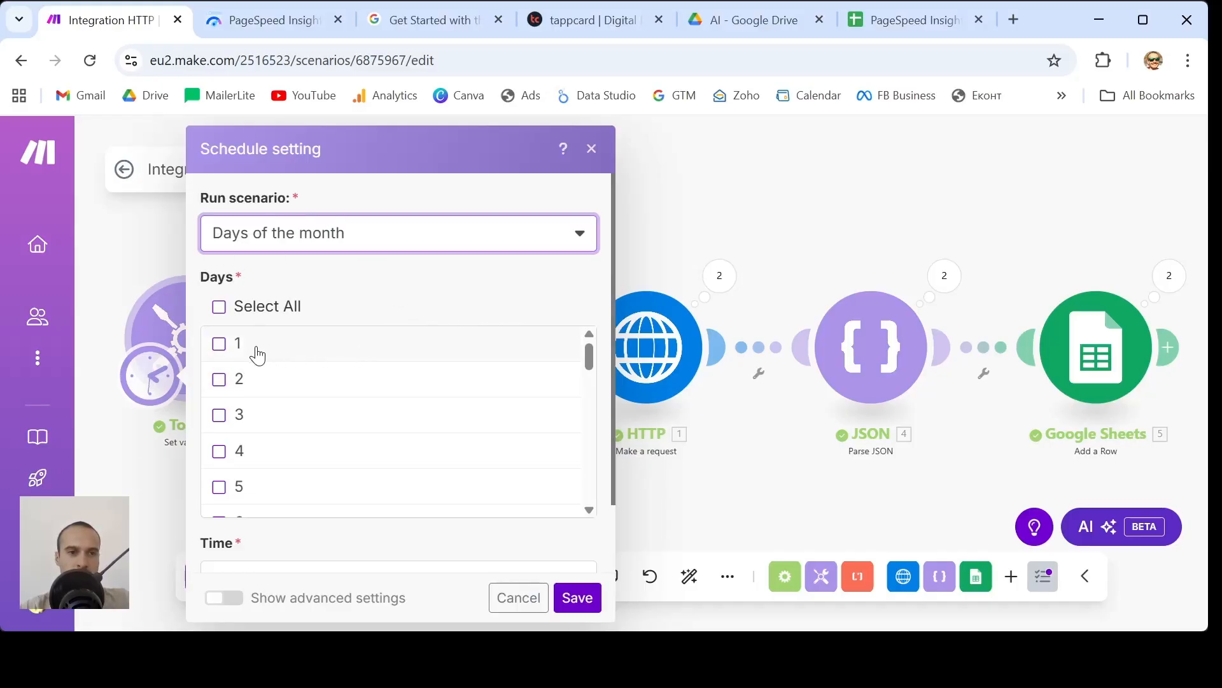
left_click(223, 346)
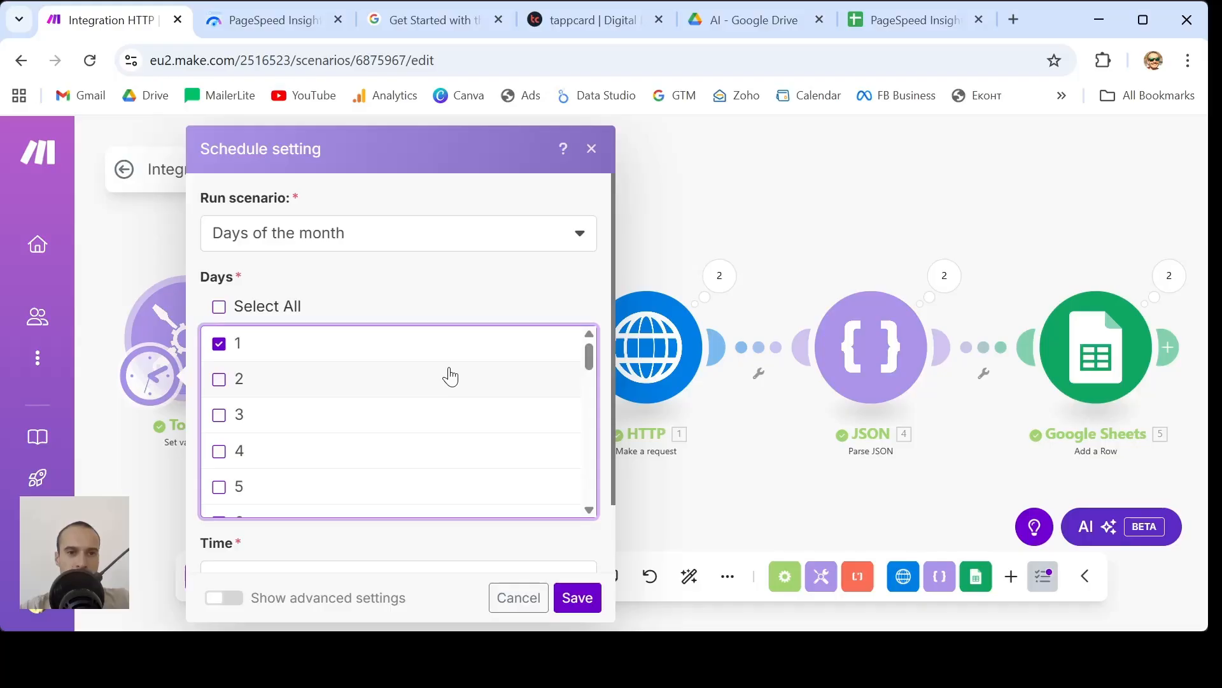
scroll(450, 376, "down", 2)
scroll(450, 375, "up", 2)
scroll(535, 240, "down", 1)
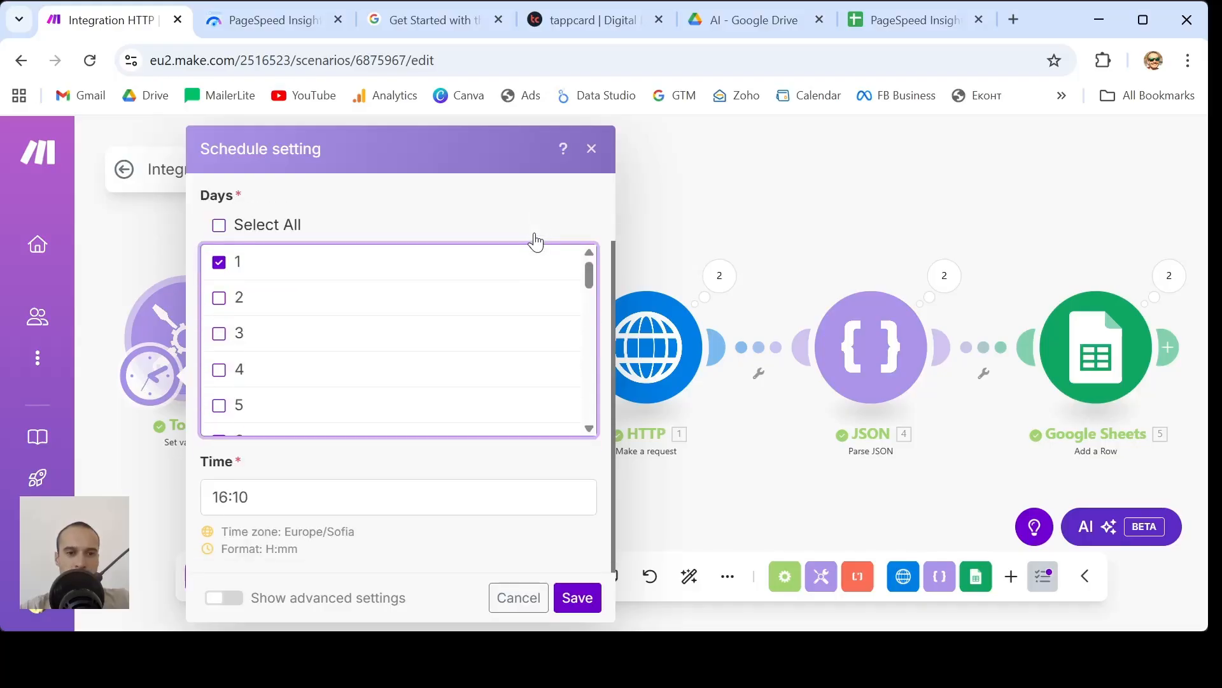
- Set the schedule's run time to 00:30 and save it, leaving the scenario inactive
left_click(273, 499)
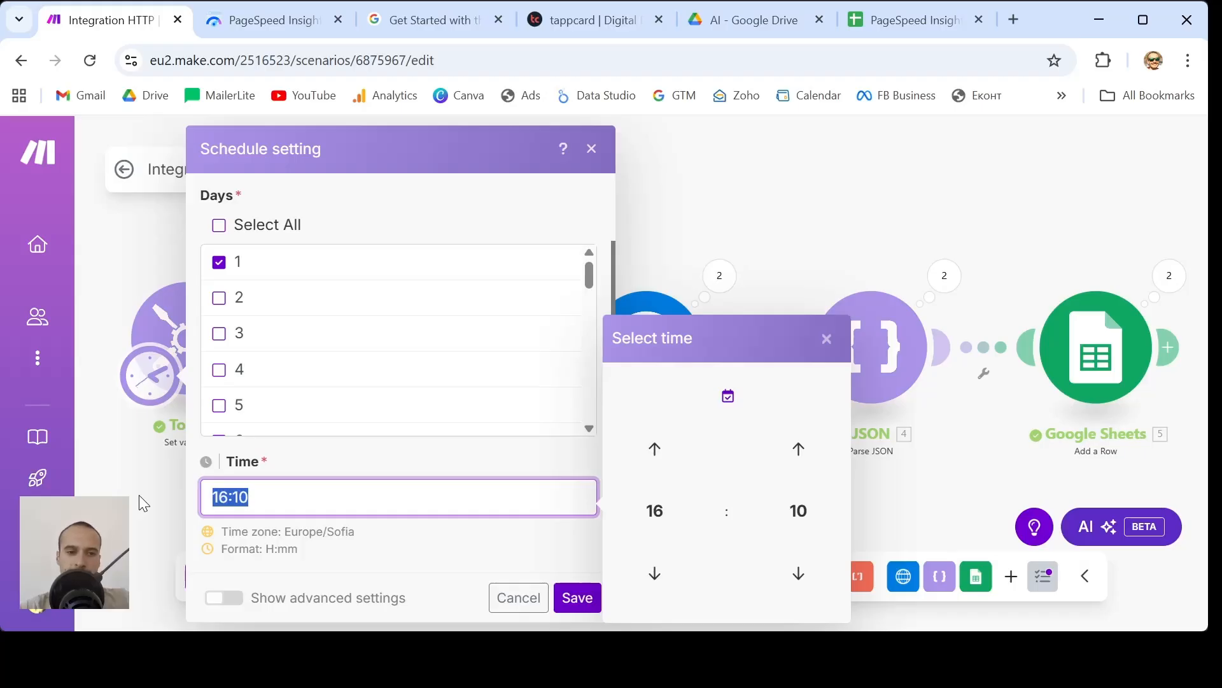
type("00:")
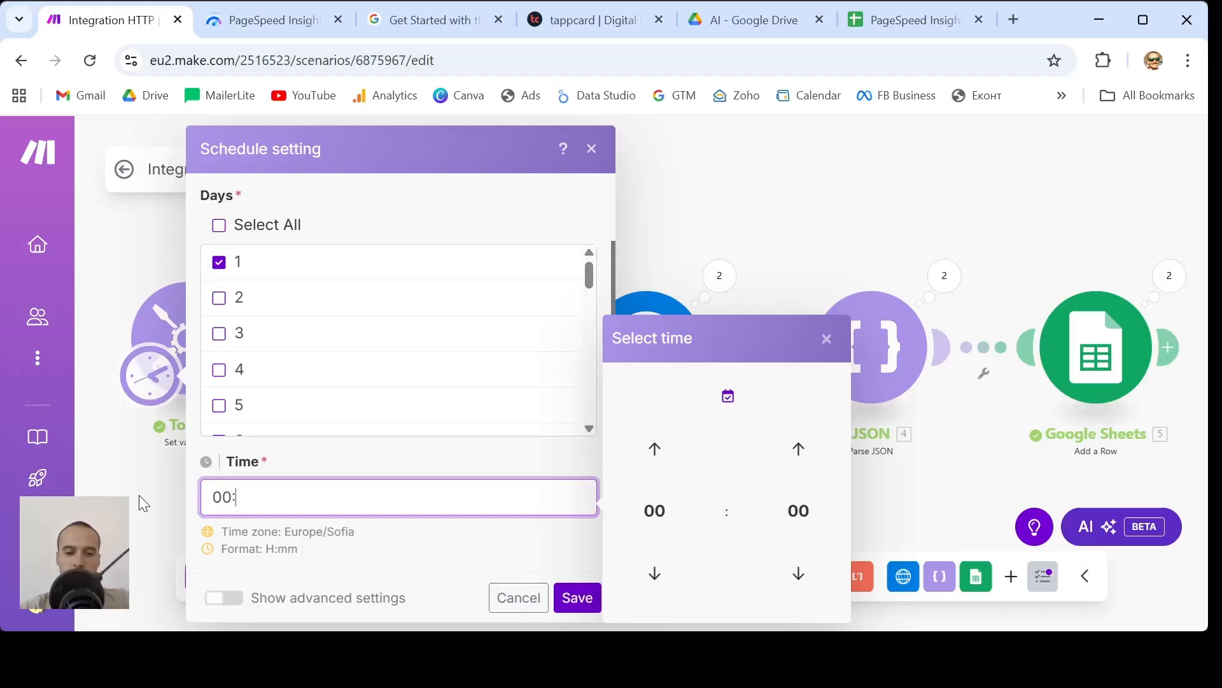
type("30")
left_click(479, 567)
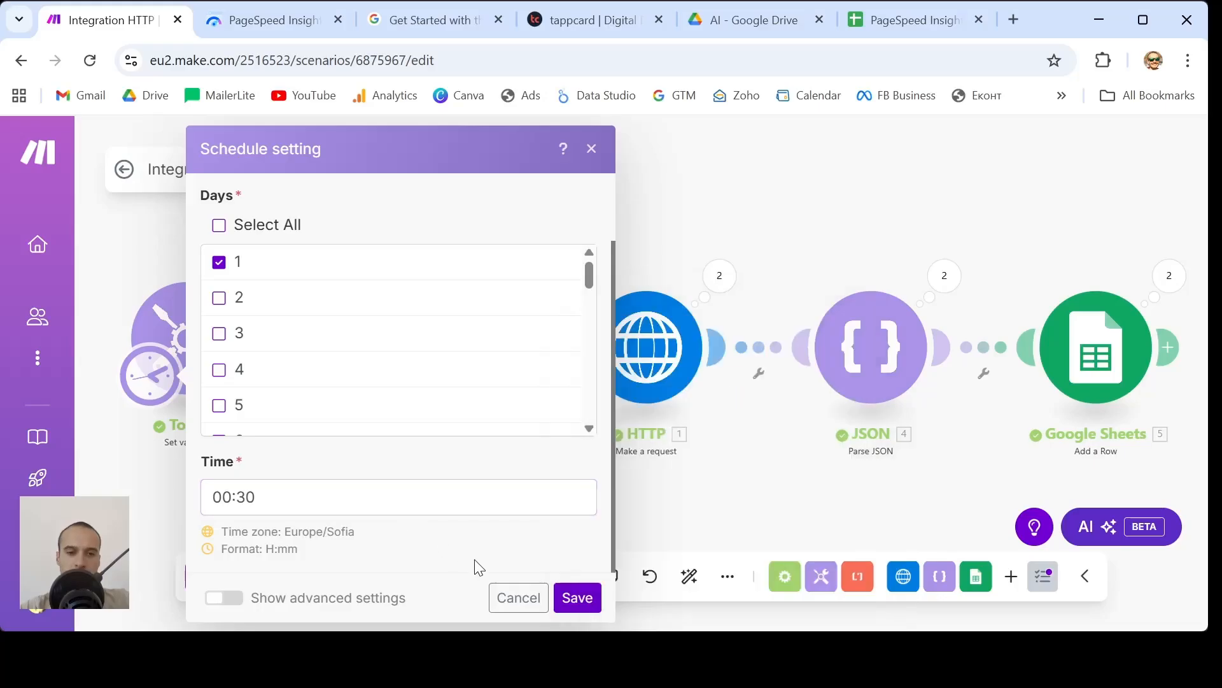
left_click(577, 595)
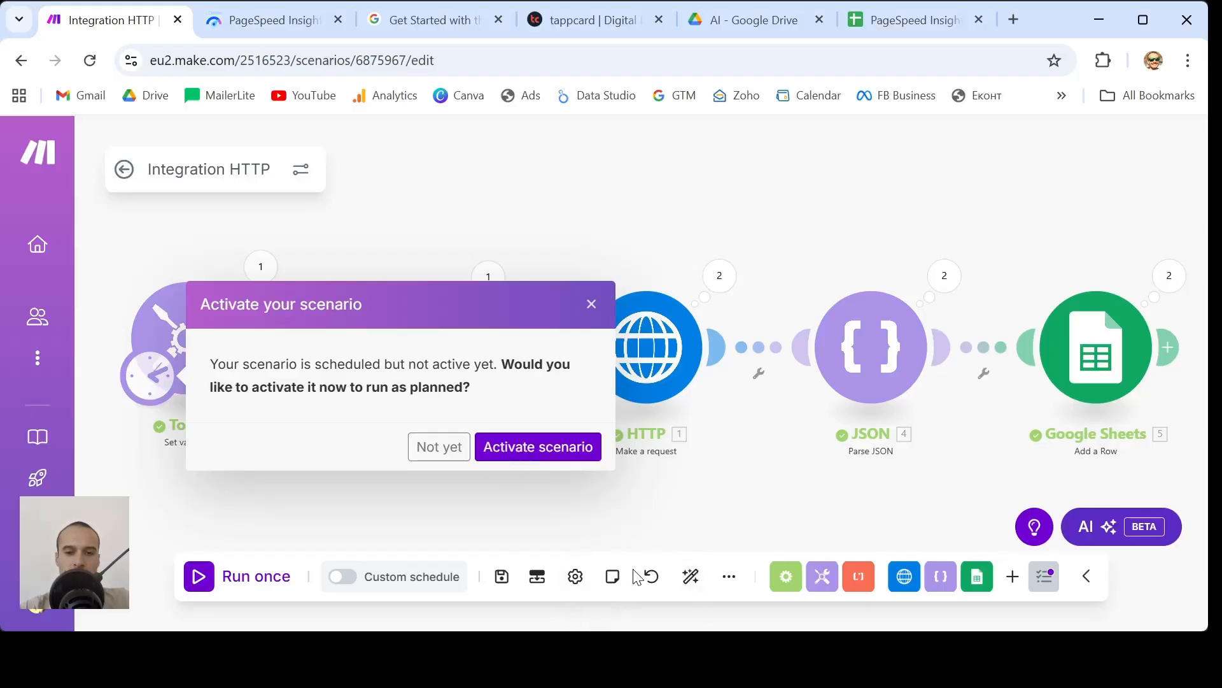
left_click(592, 305)
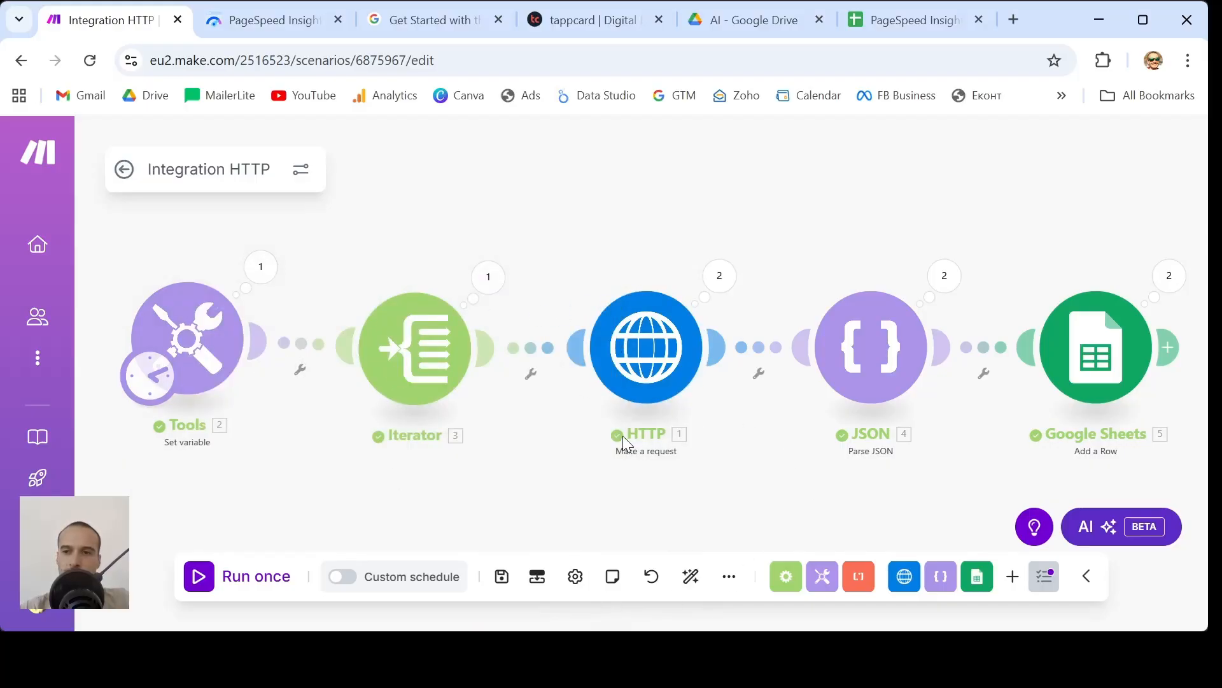
scroll(623, 435, "down", 1)
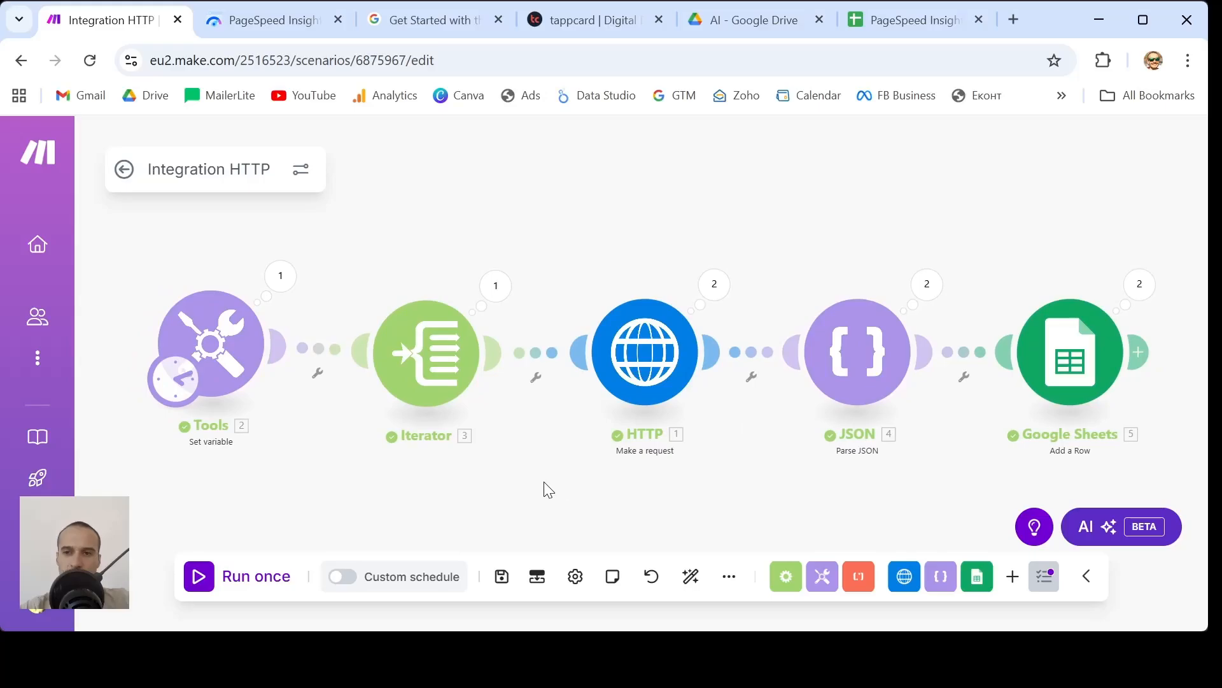